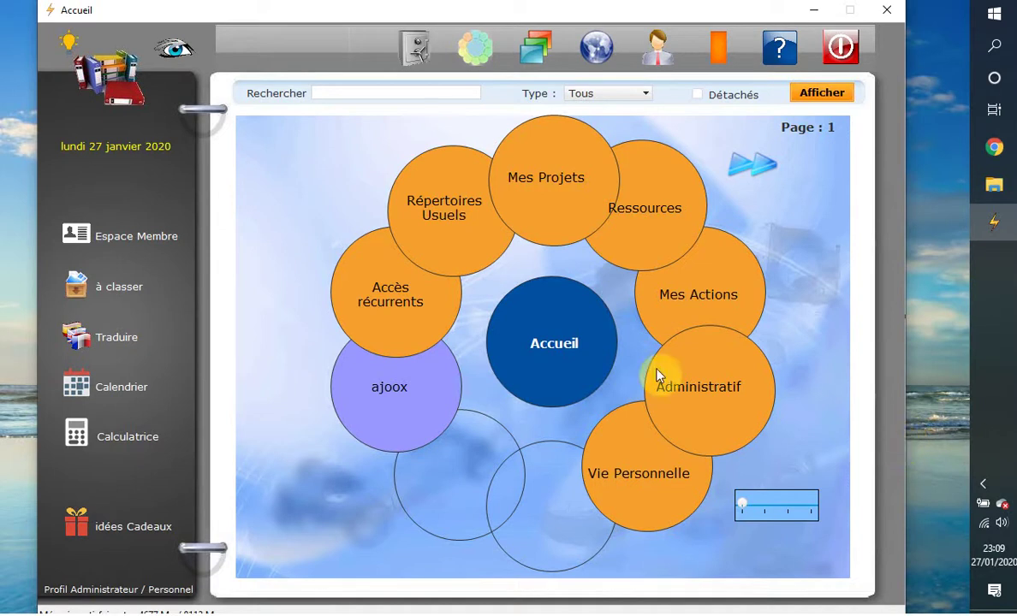
Open the remote-control palette from the home screen and try it at several places on the desktop, ending near the upper right
click(721, 53)
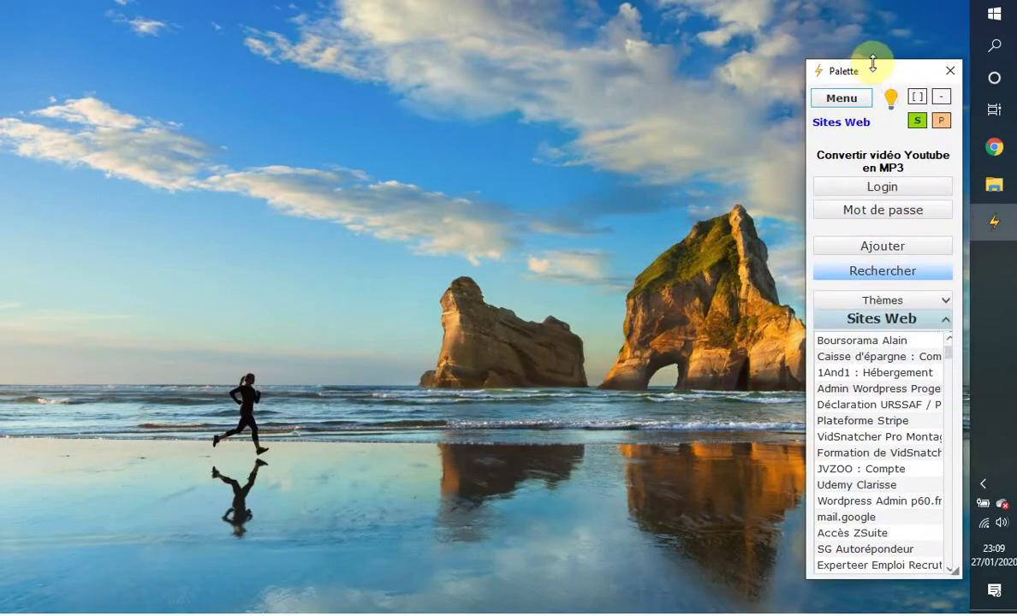
drag(882, 75, 873, 62)
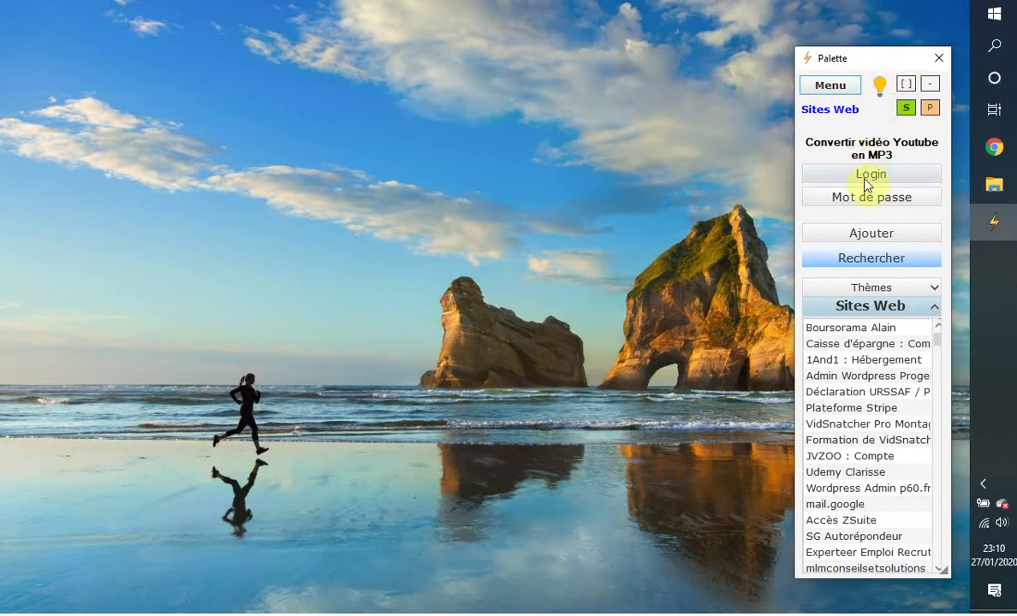
drag(976, 61, 794, 74)
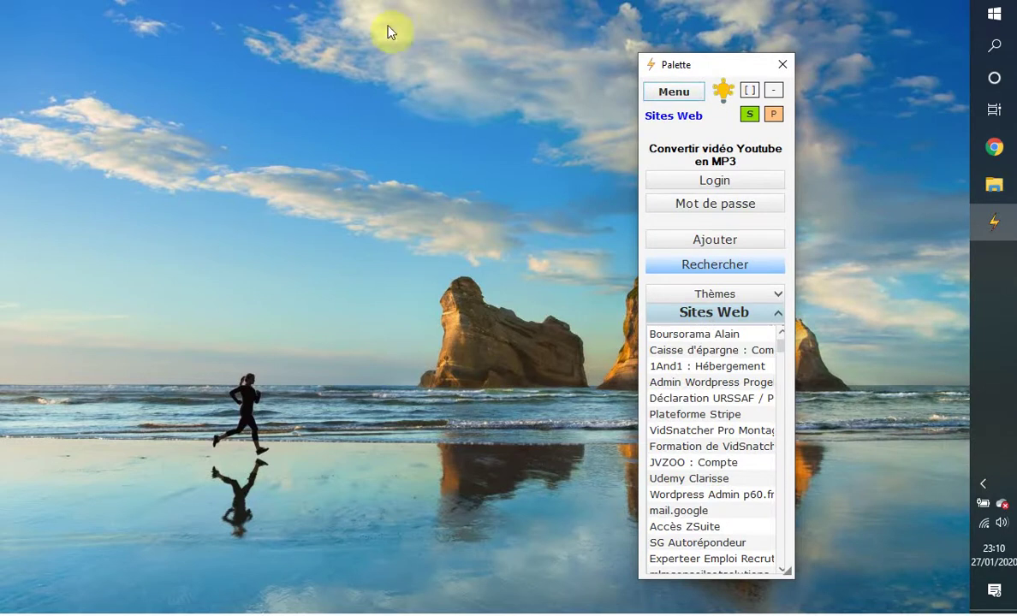
drag(717, 68, 909, 588)
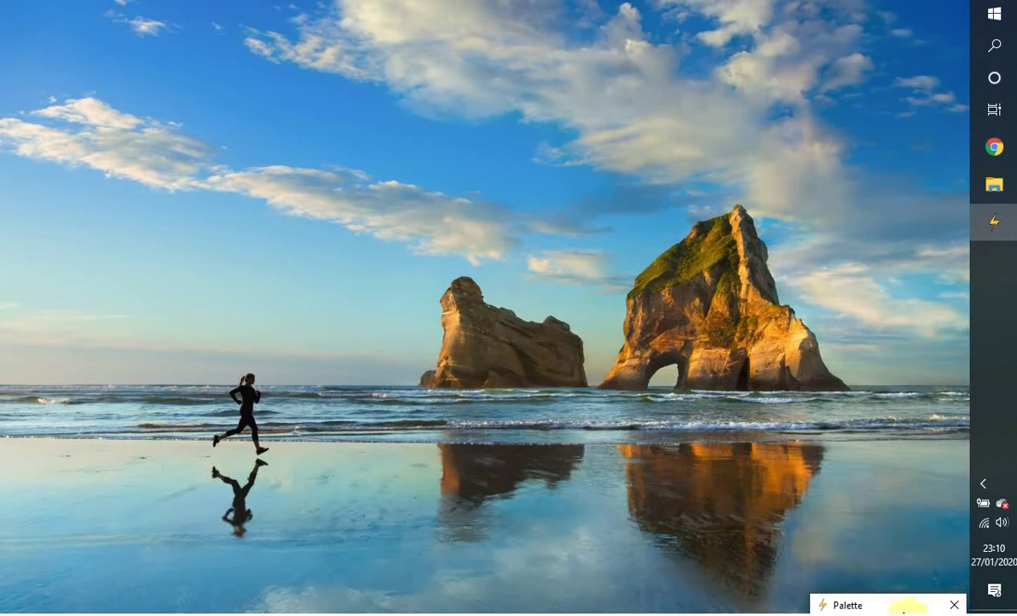
drag(896, 608, 863, 50)
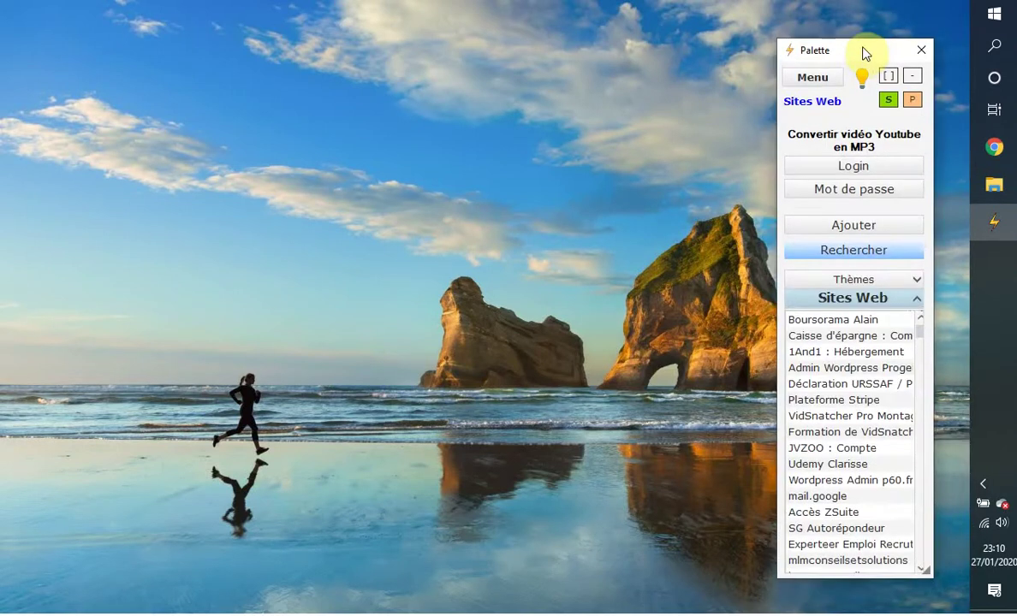
Minimise the palette and move the Windows taskbar to the bottom edge of the desktop
click(913, 76)
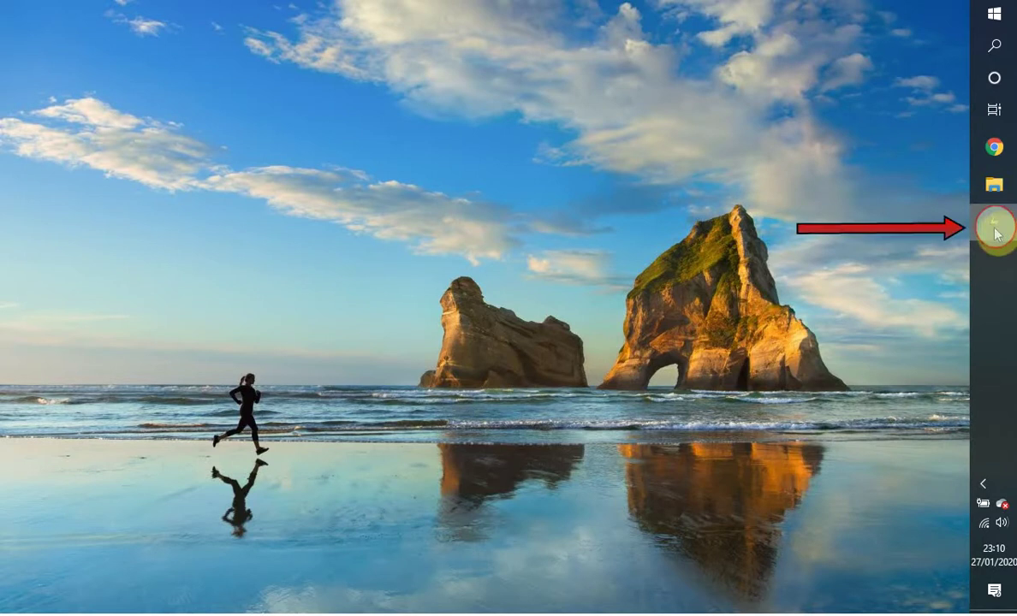
mouse_move(1000, 227)
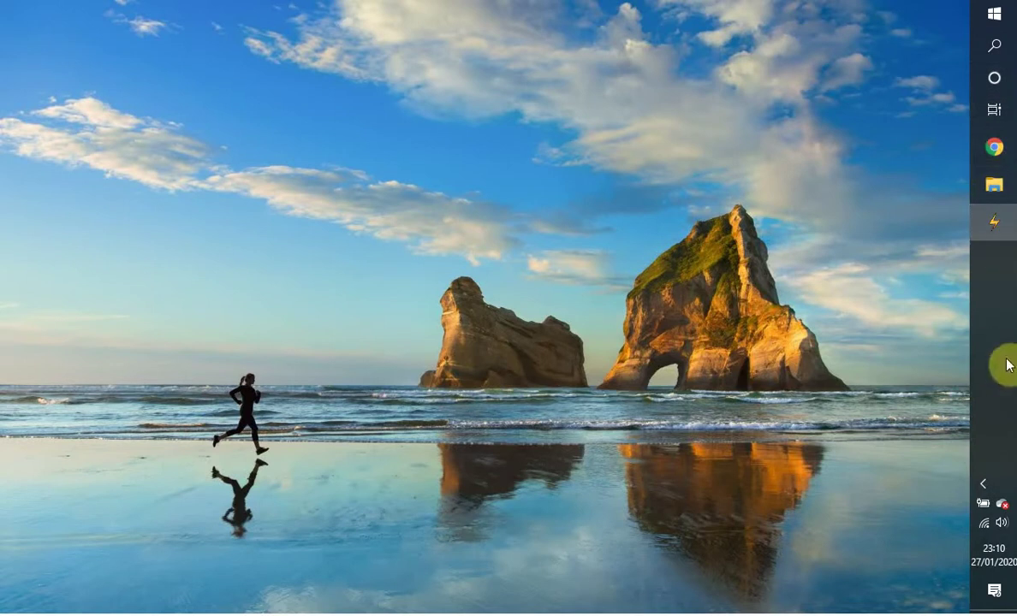
click(994, 333)
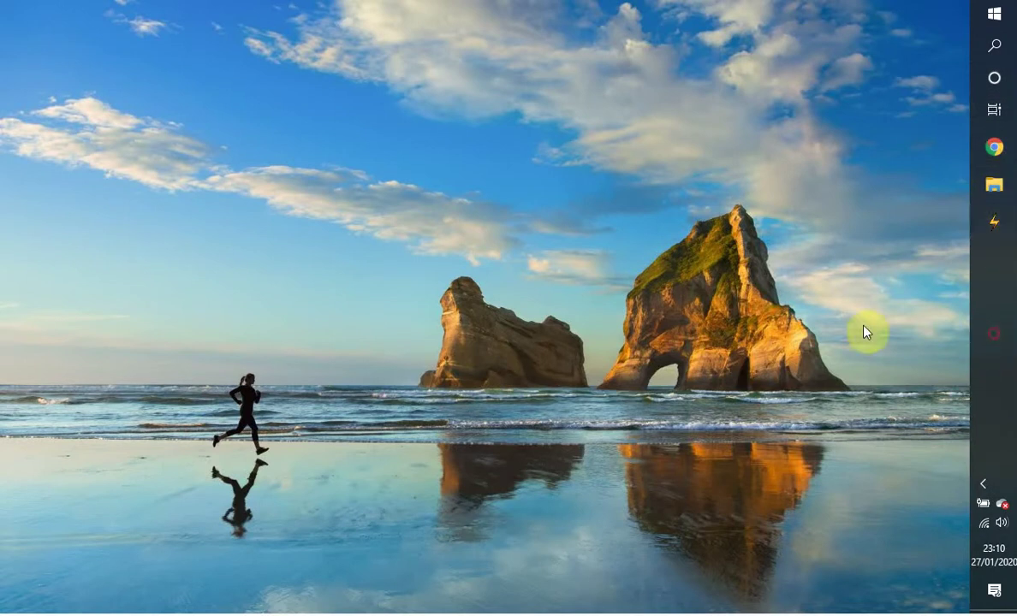
drag(722, 400, 665, 525)
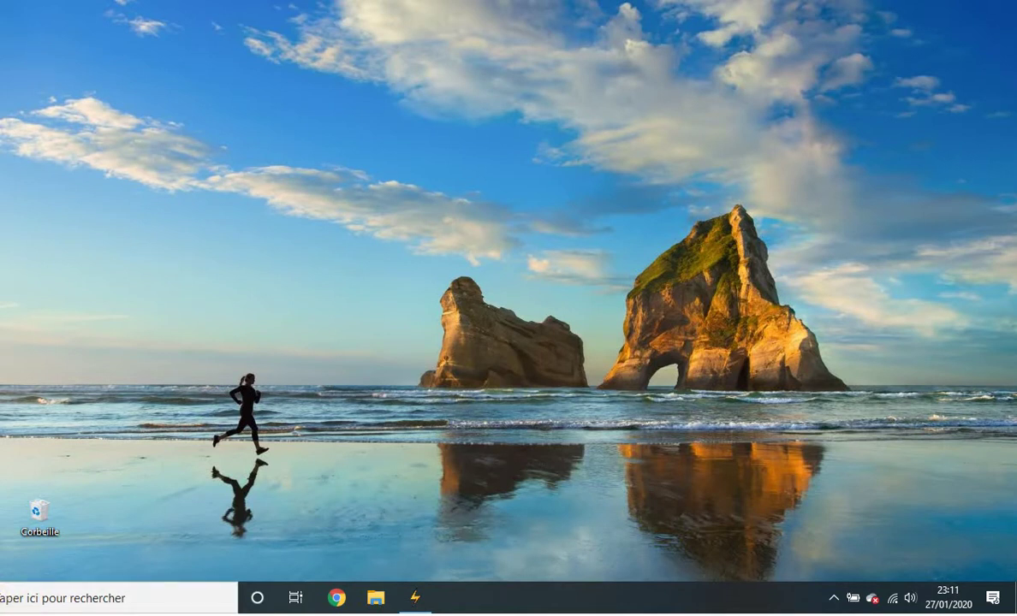
Restore the minimised palette, expand it to its wide layout and return it to the compact width
click(415, 599)
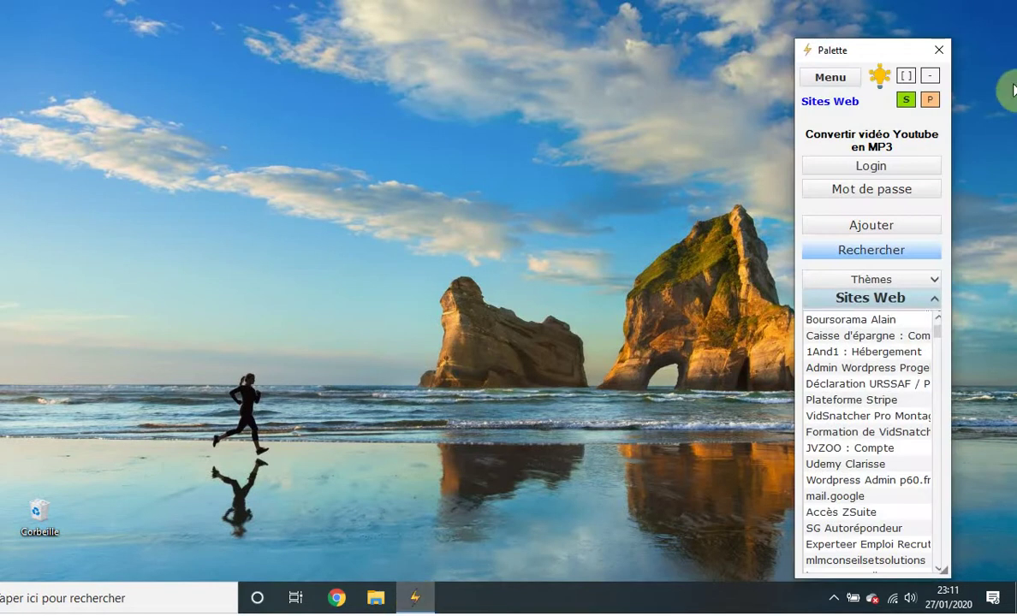
mouse_move(847, 330)
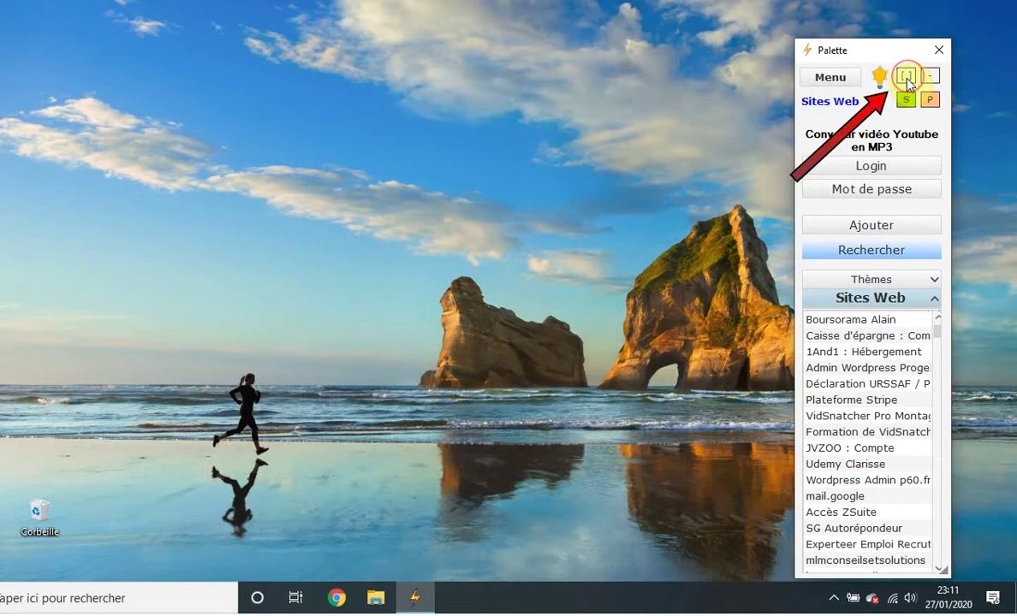
click(906, 77)
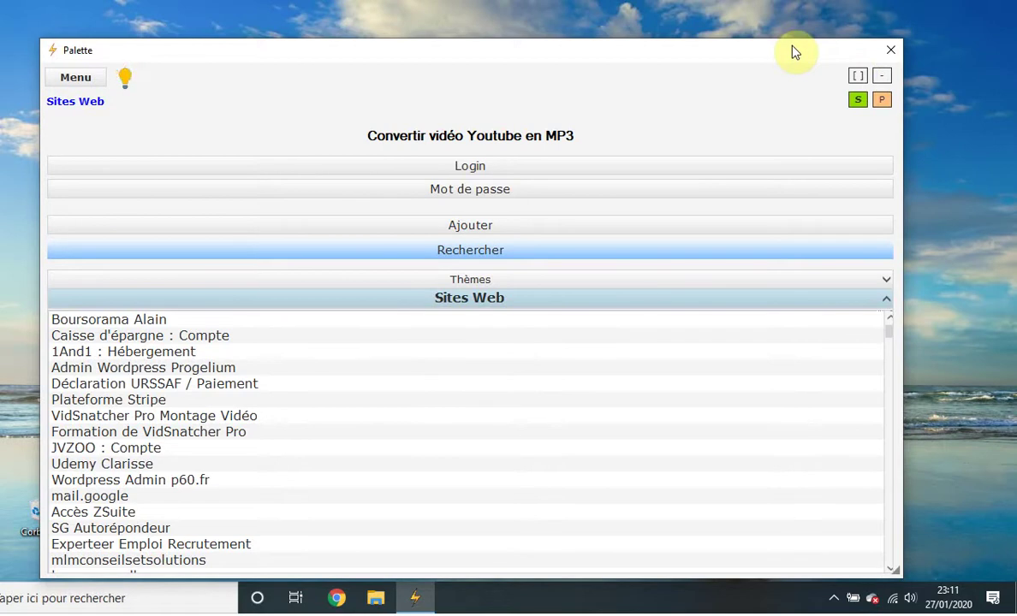
click(858, 77)
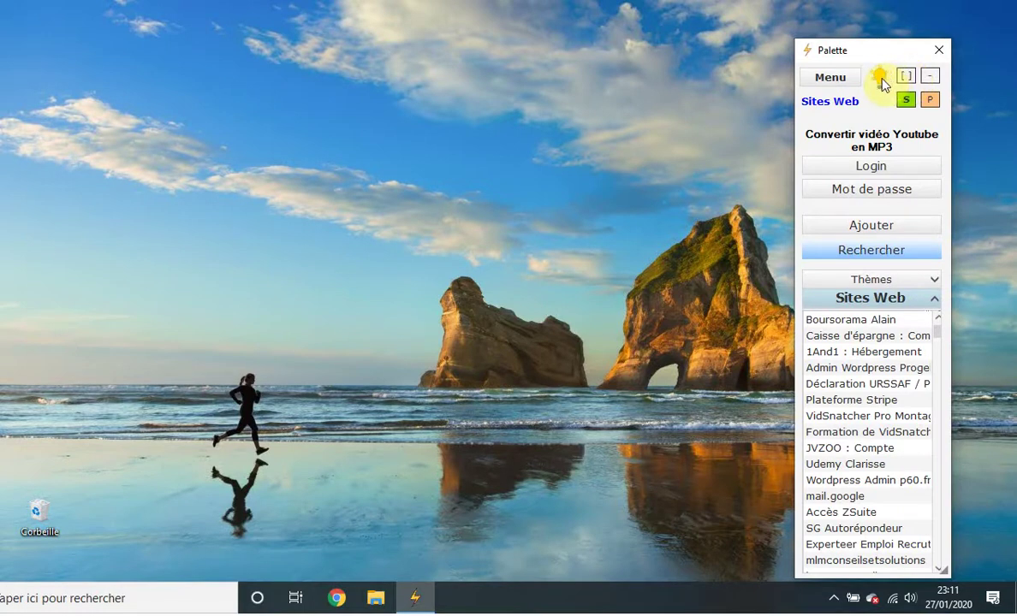
Open the contextual training window, examine its Sujets choices and Contexte keyword field for Télécommande, and close it
click(882, 79)
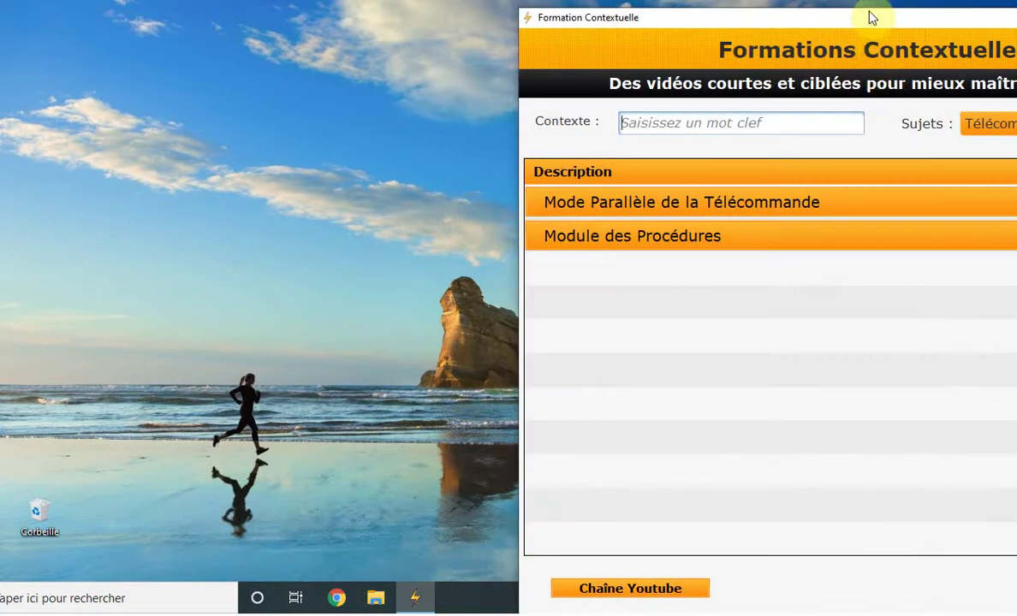
drag(871, 17, 595, 7)
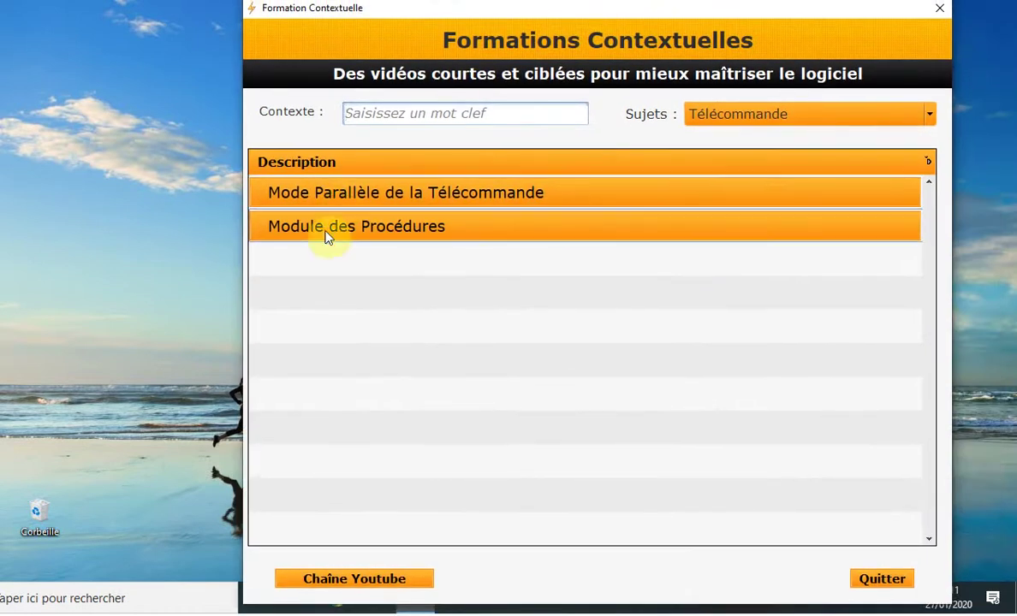
click(744, 116)
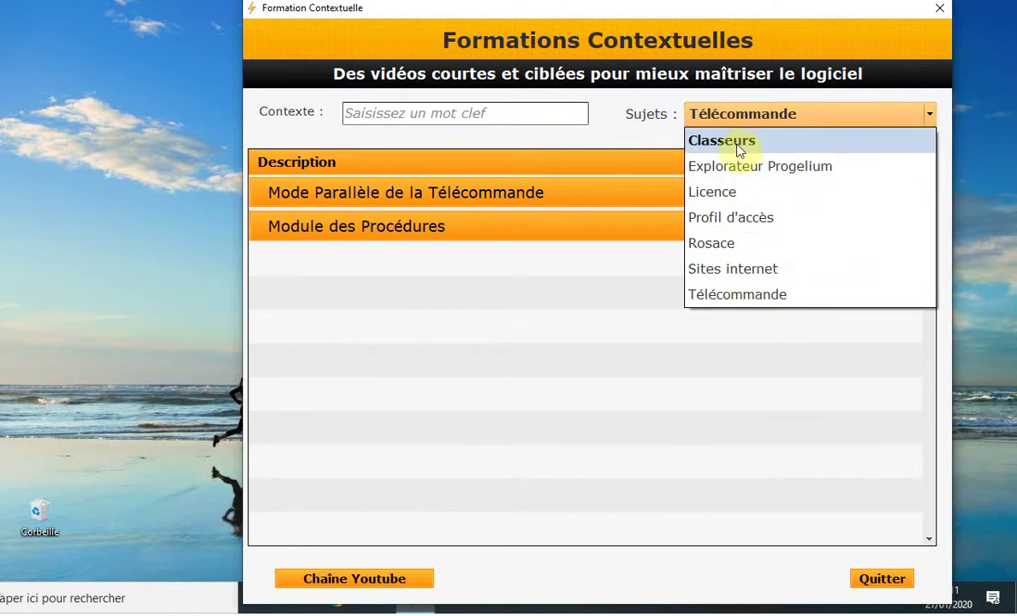
click(397, 161)
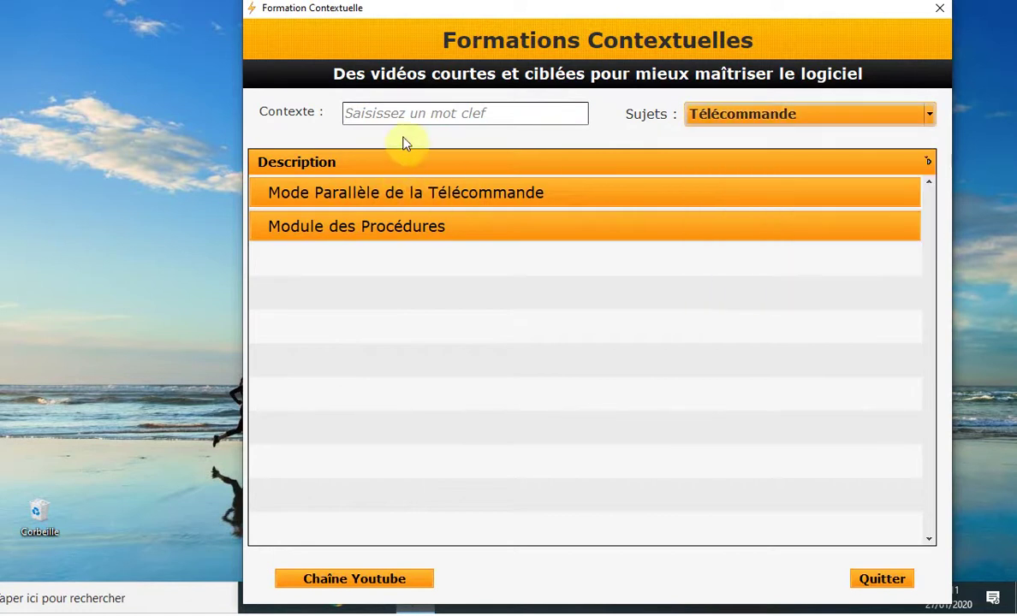
click(430, 111)
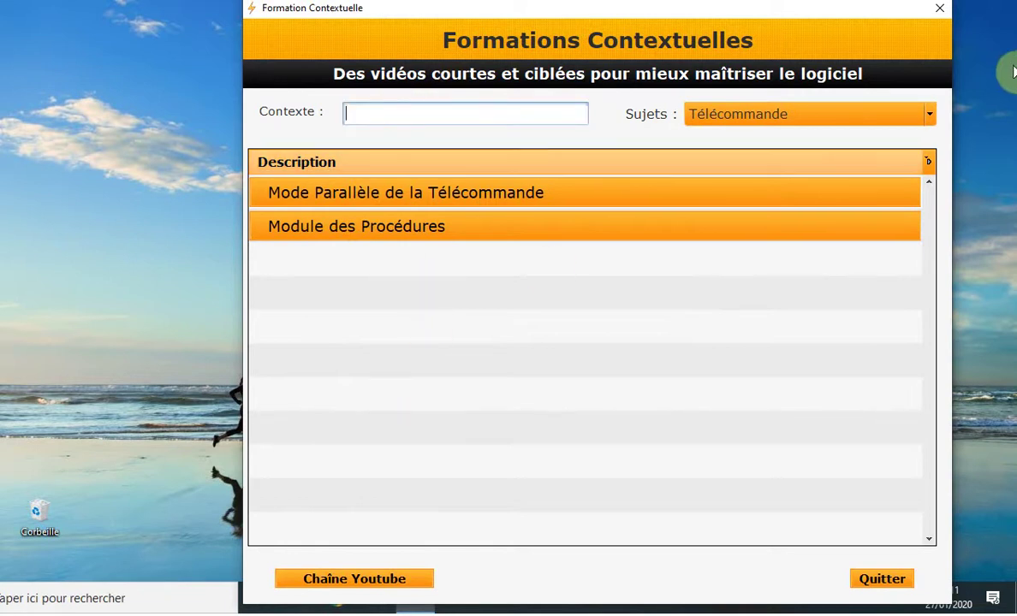
click(856, 118)
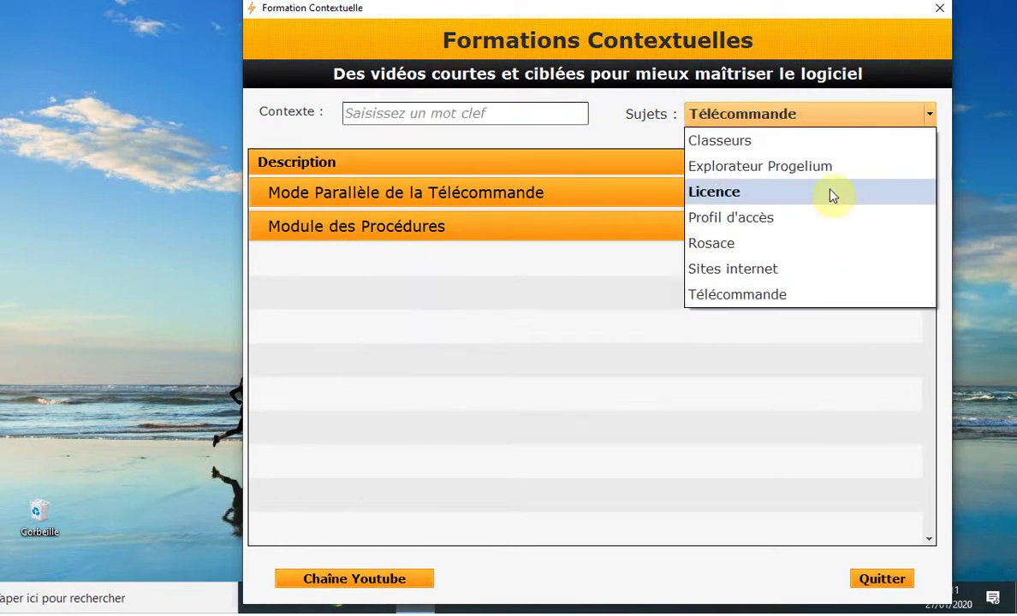
click(430, 109)
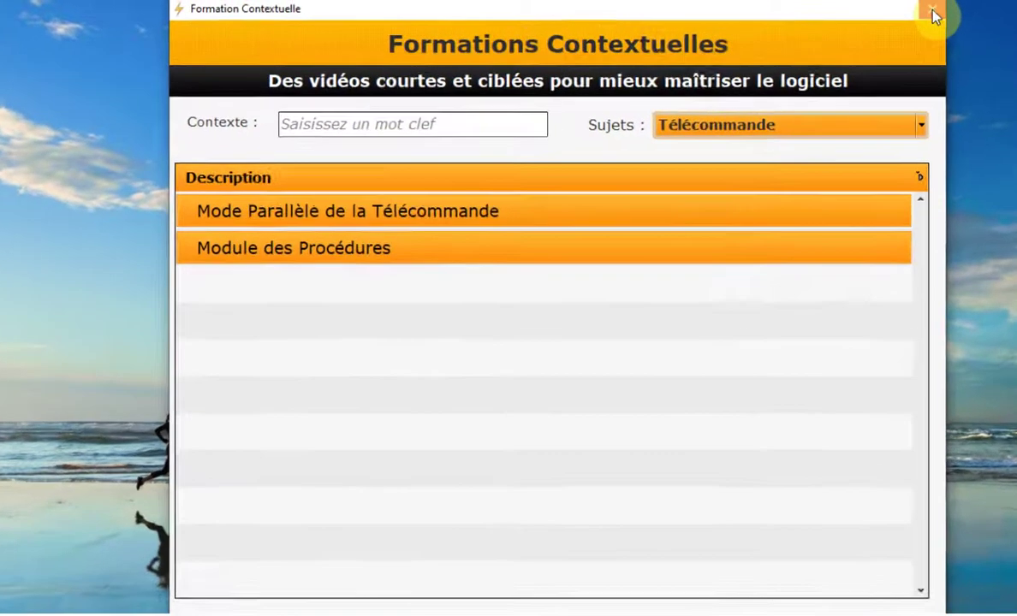
click(932, 17)
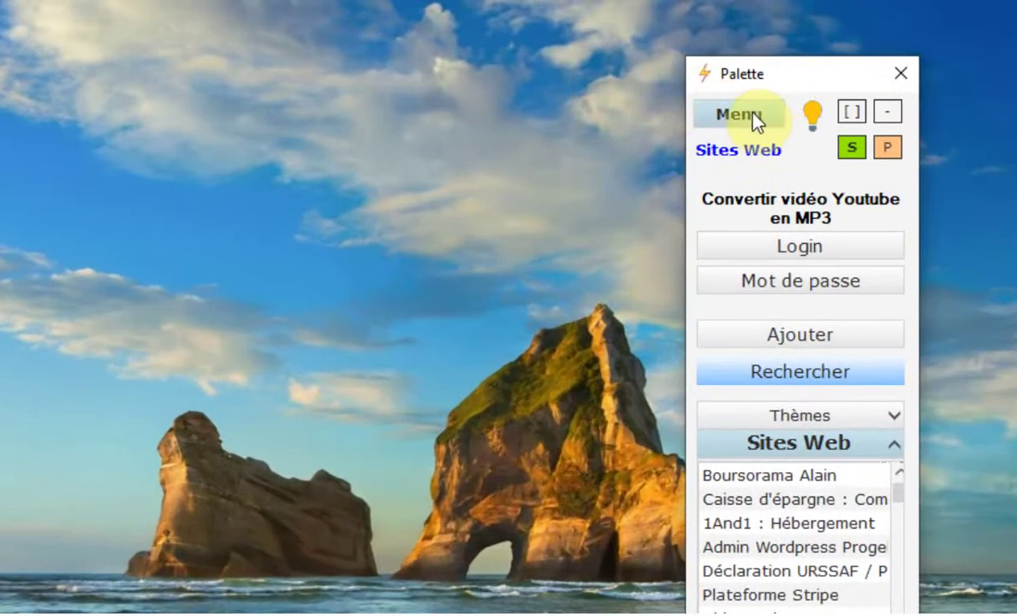
Review the commands in the palette's main menu without choosing one, and switch the palette from Sites Web to Procédures
click(751, 113)
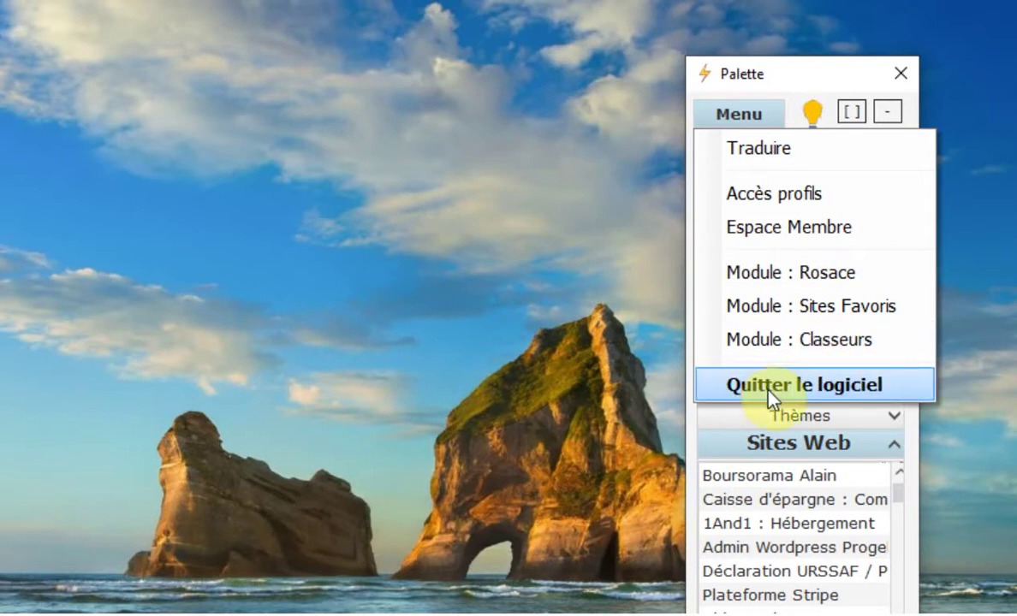
click(826, 81)
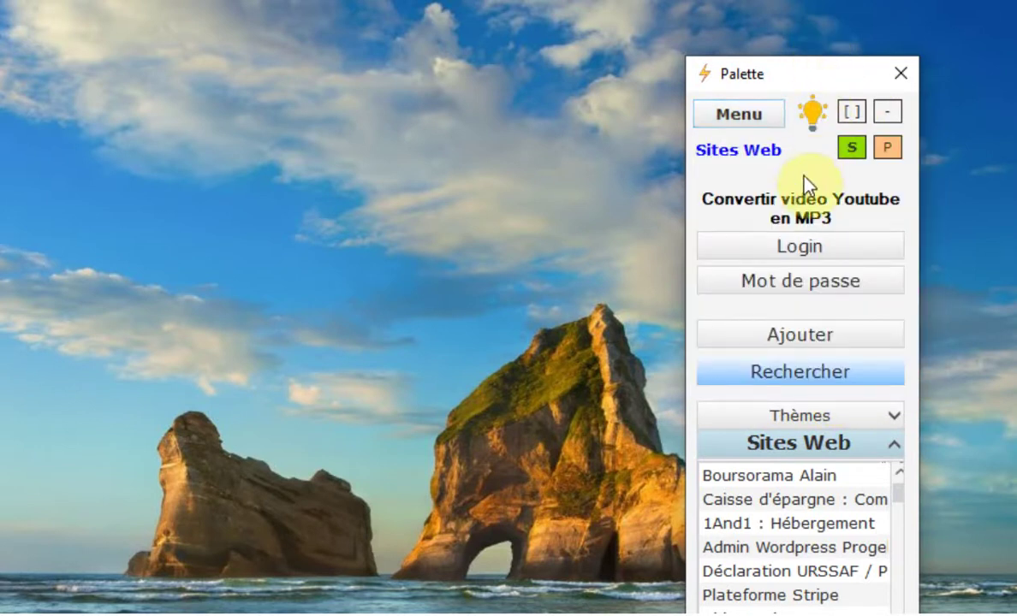
mouse_move(710, 480)
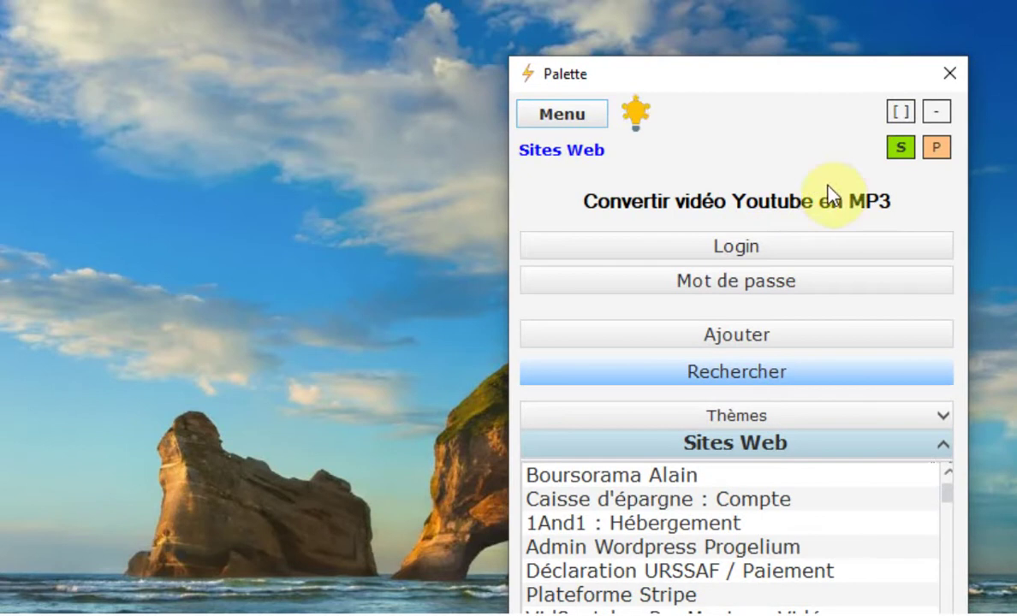
click(936, 150)
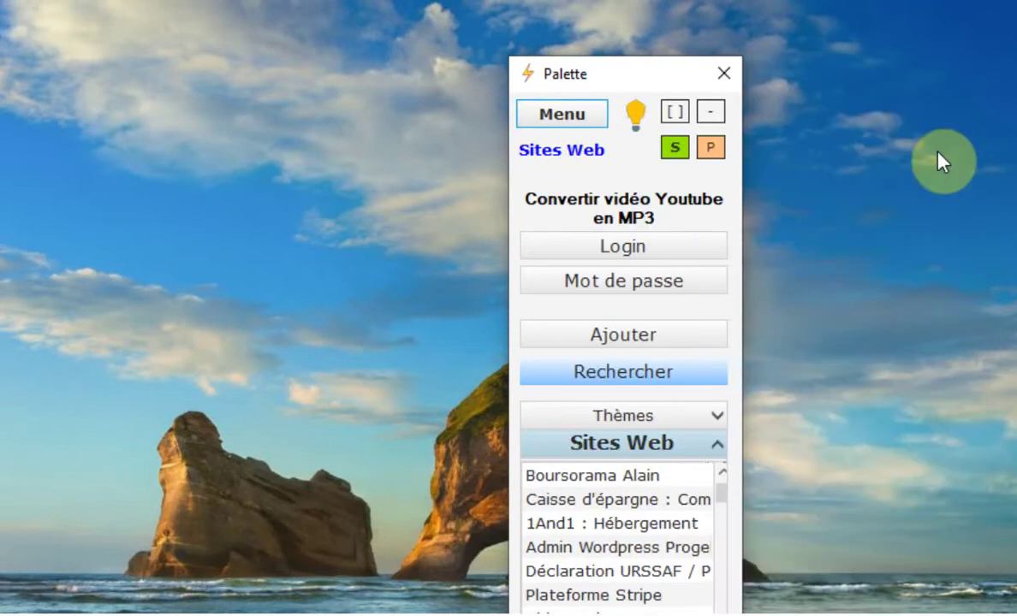
click(711, 149)
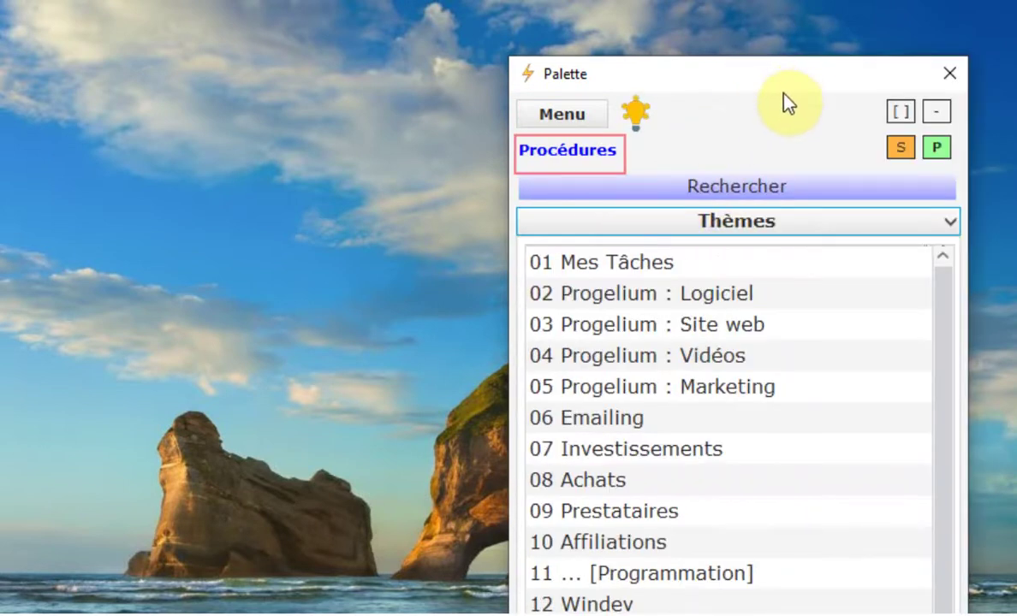
click(942, 162)
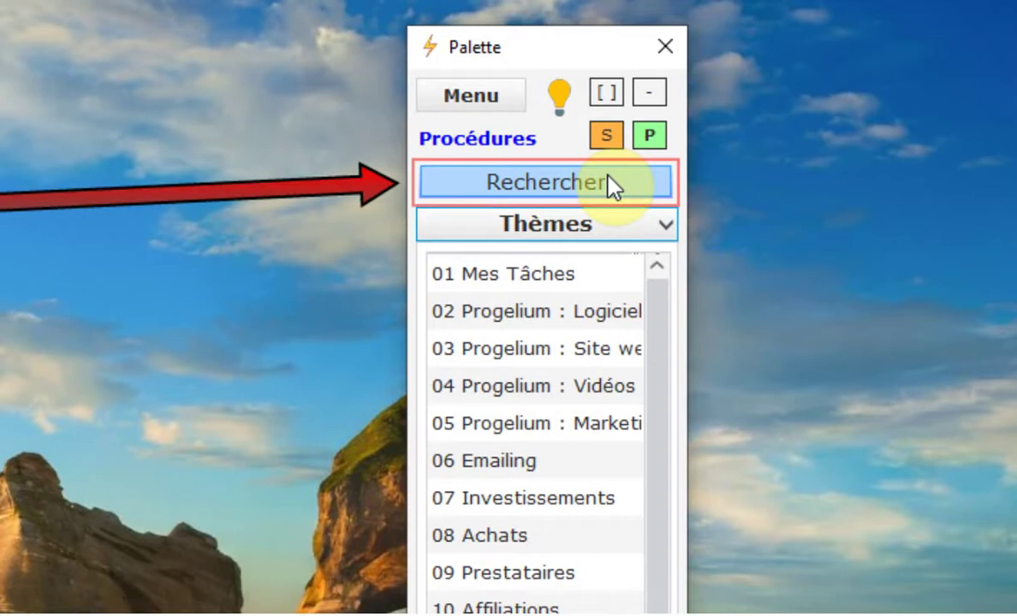
Search the procedure themes for "progelium" and clear the keyword to list all themes
click(606, 187)
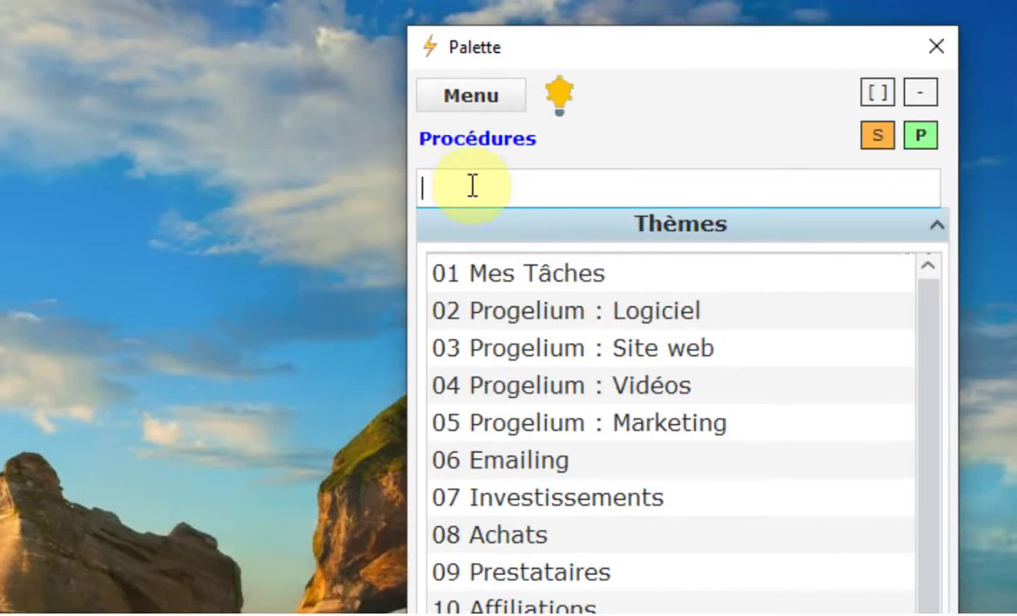
text(p)
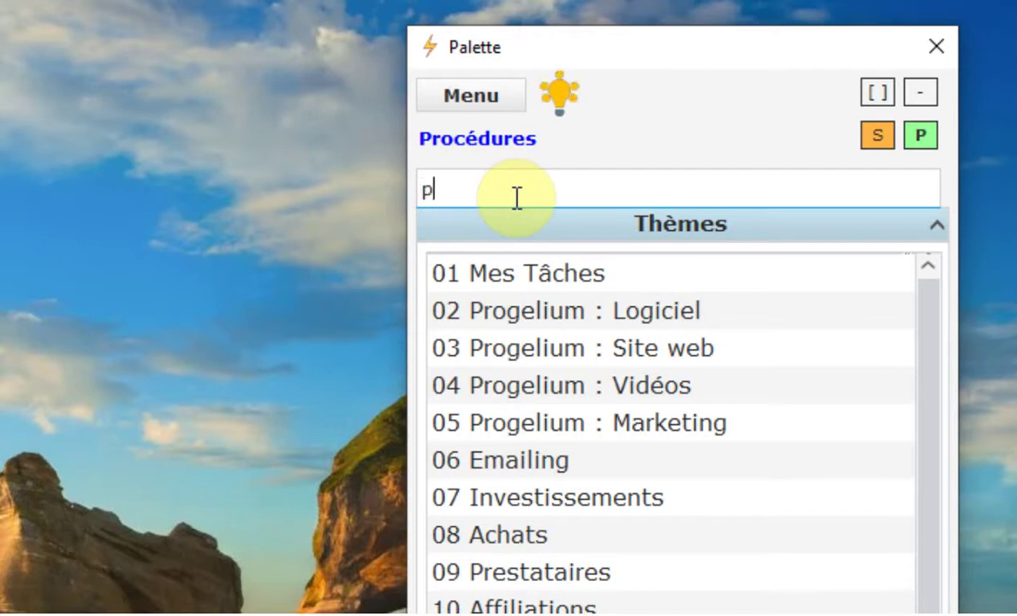
text(rogelium)
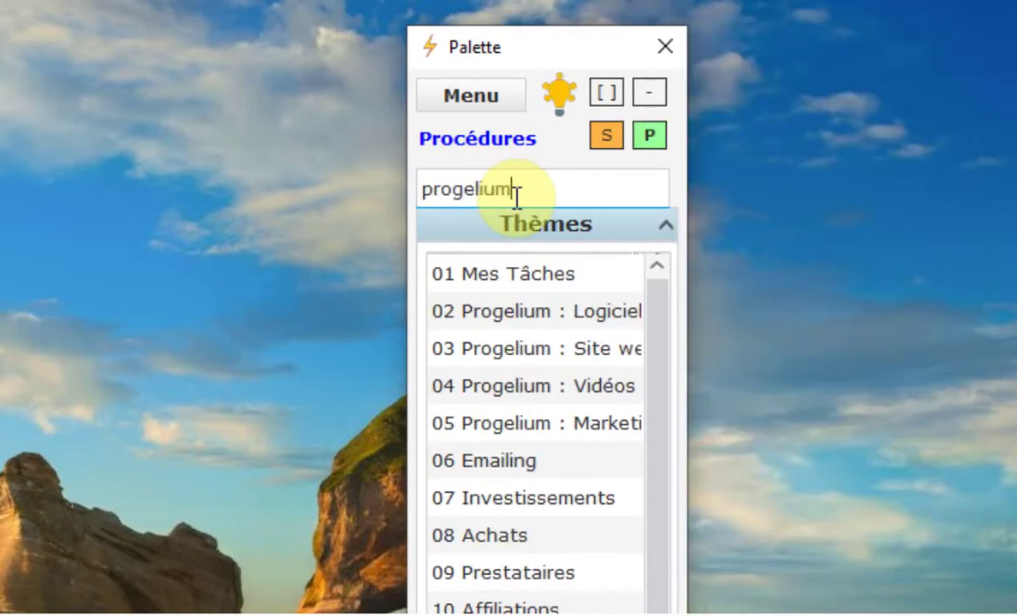
key(Return)
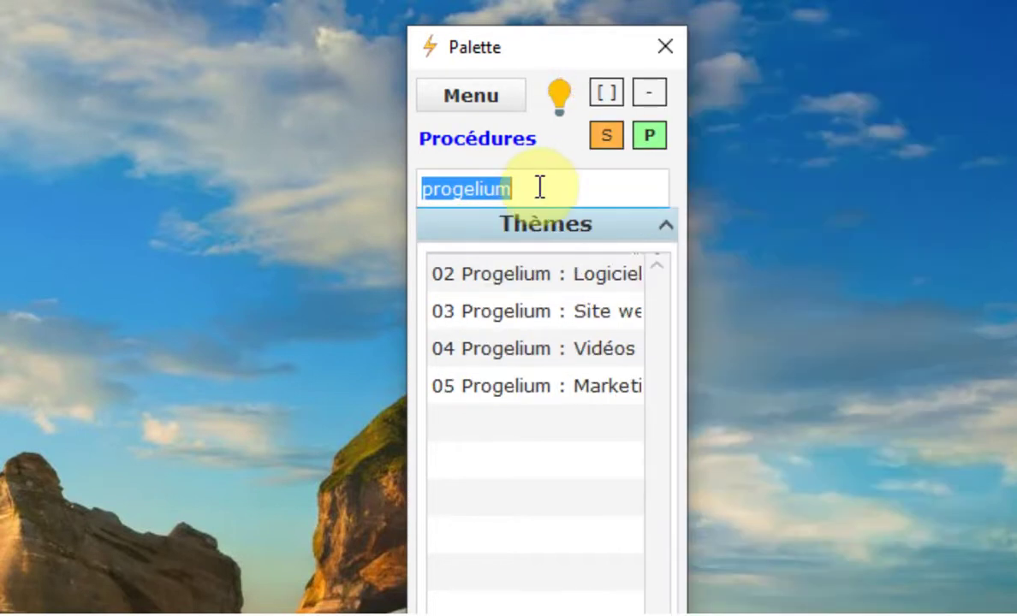
key(BackSpace)
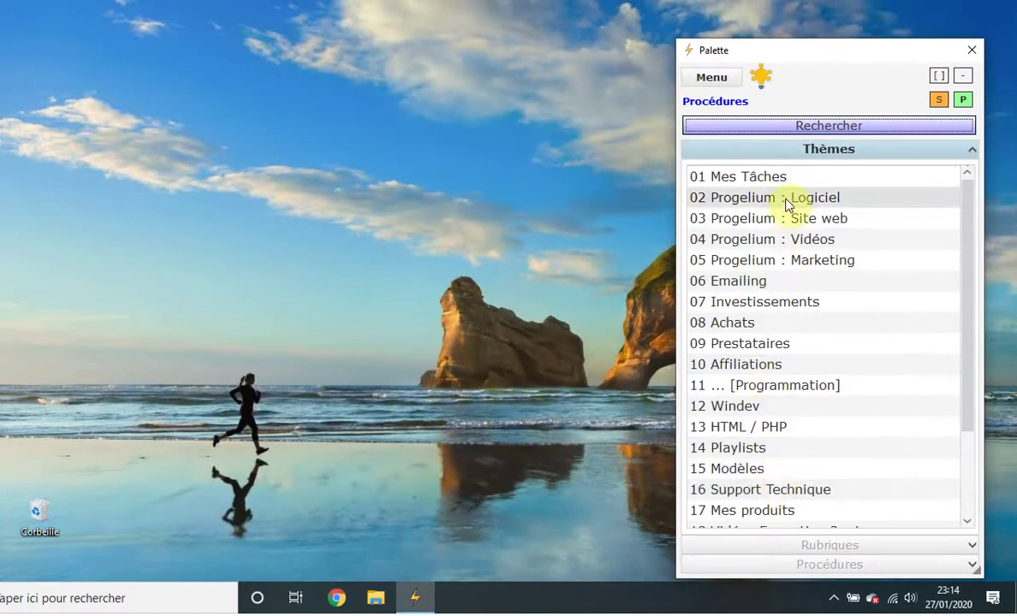
Repeat the theme search with "progelium" and reset it to the full theme list
click(829, 130)
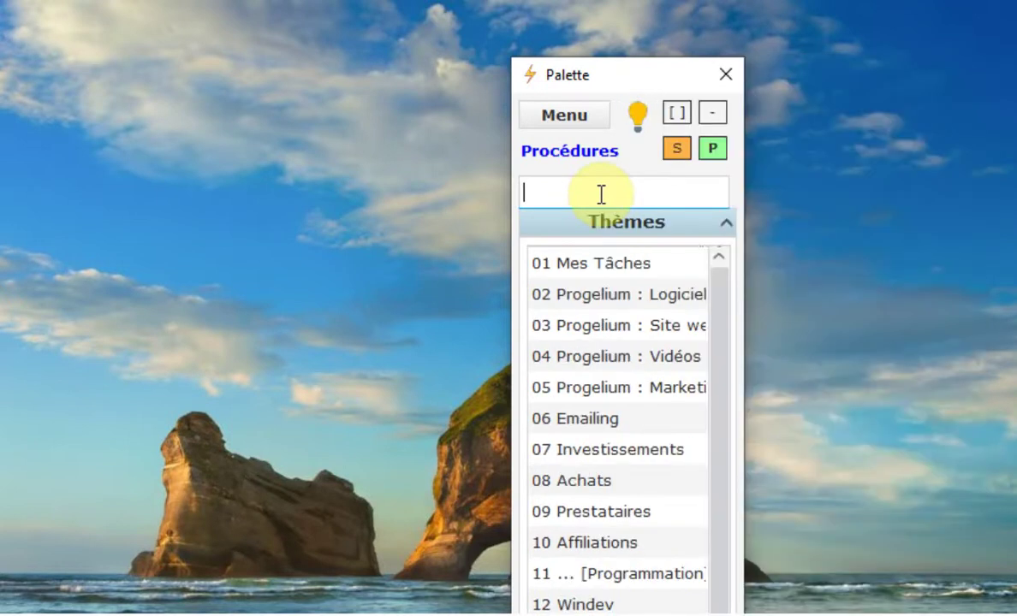
text(progelium)
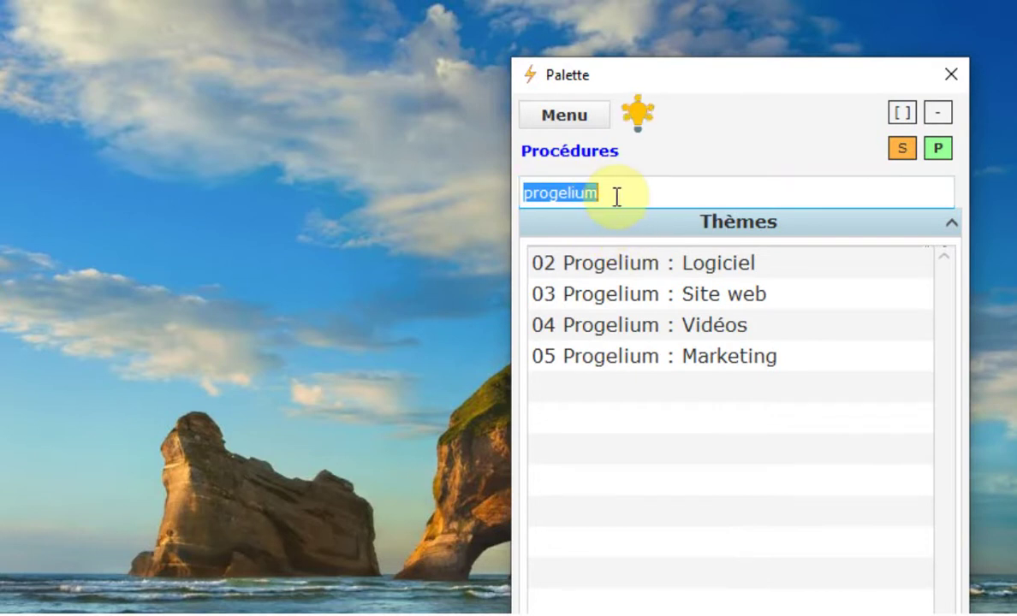
key(BackSpace)
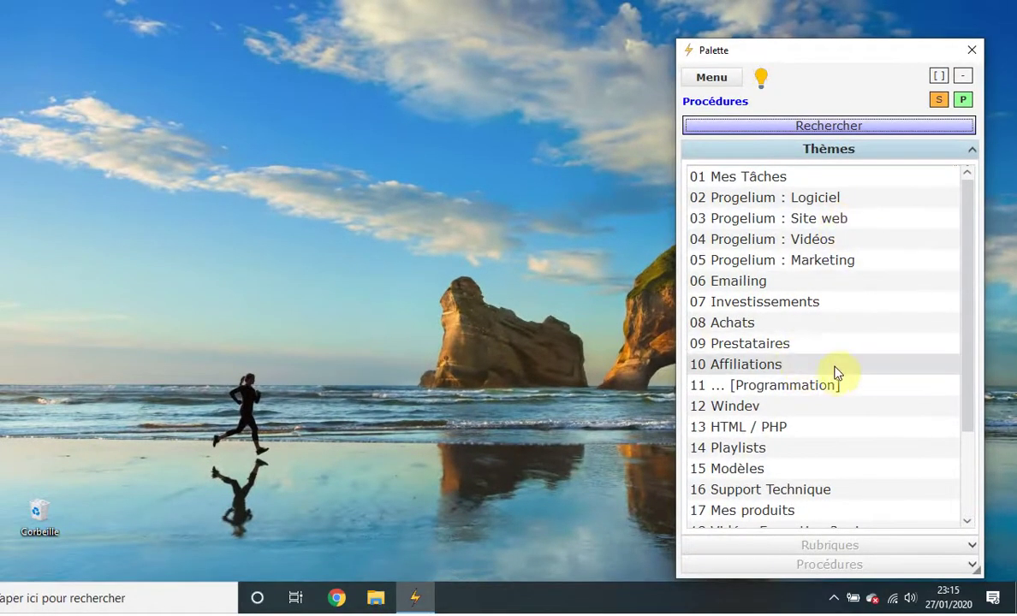
Open the "12 Windev" theme and list the procedures of its "Base de données" rubric
scroll(828, 376, down, 1)
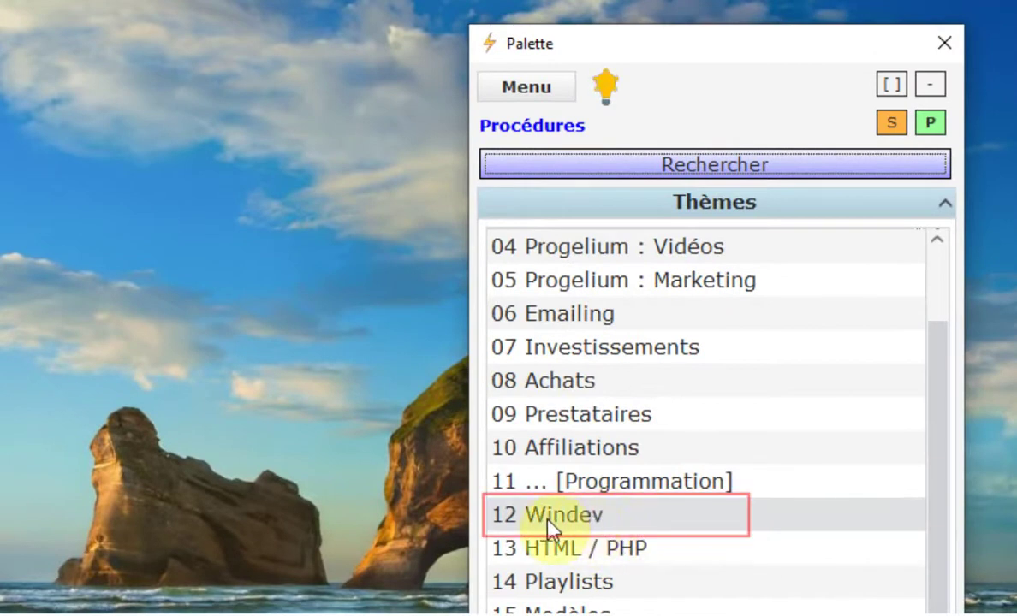
click(608, 516)
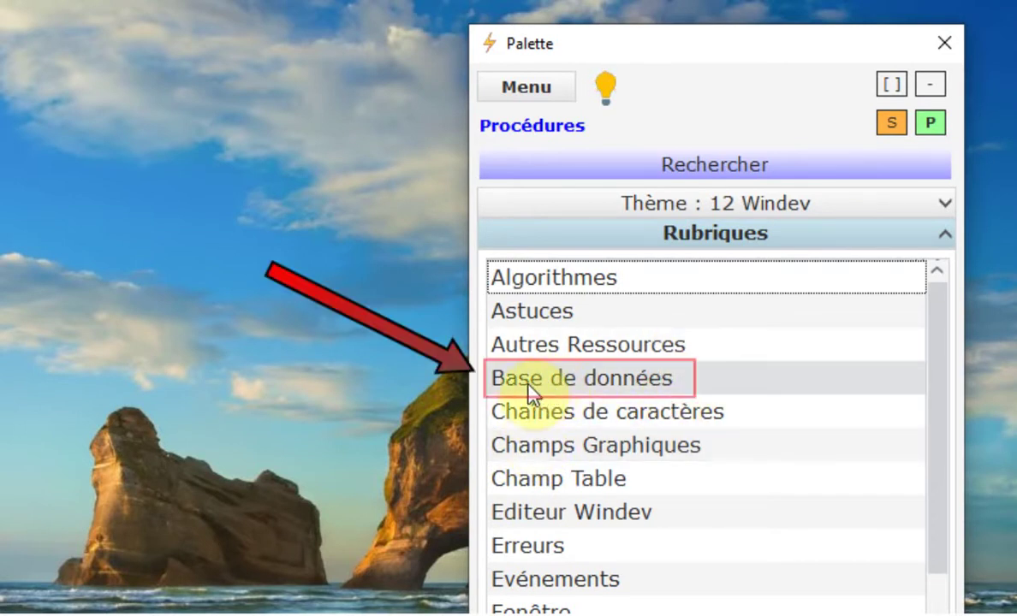
click(672, 392)
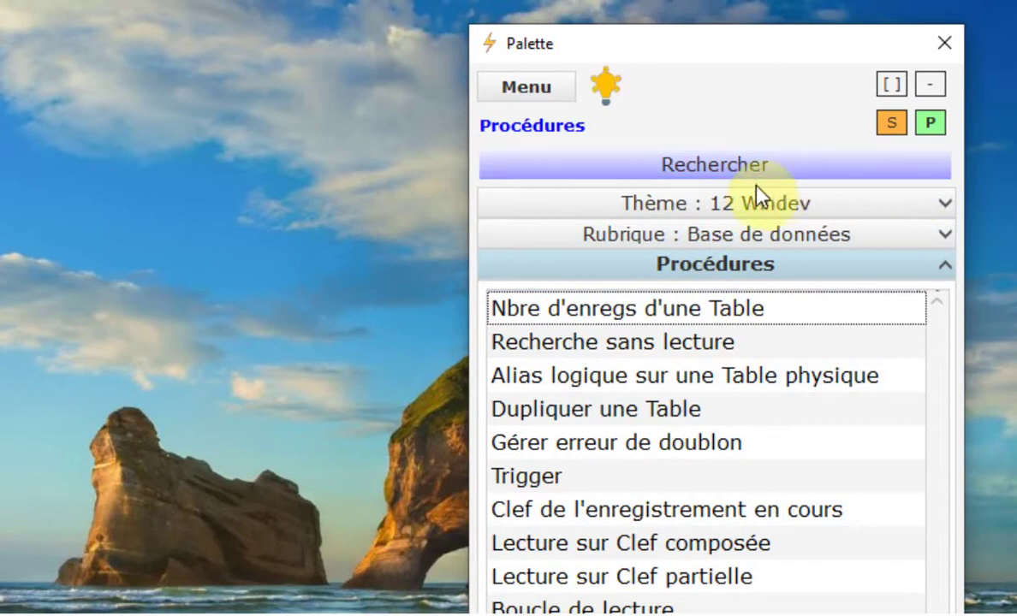
Return to the theme list, reopen "12 Windev" and list the procedures of its "Astuces" rubric
click(707, 202)
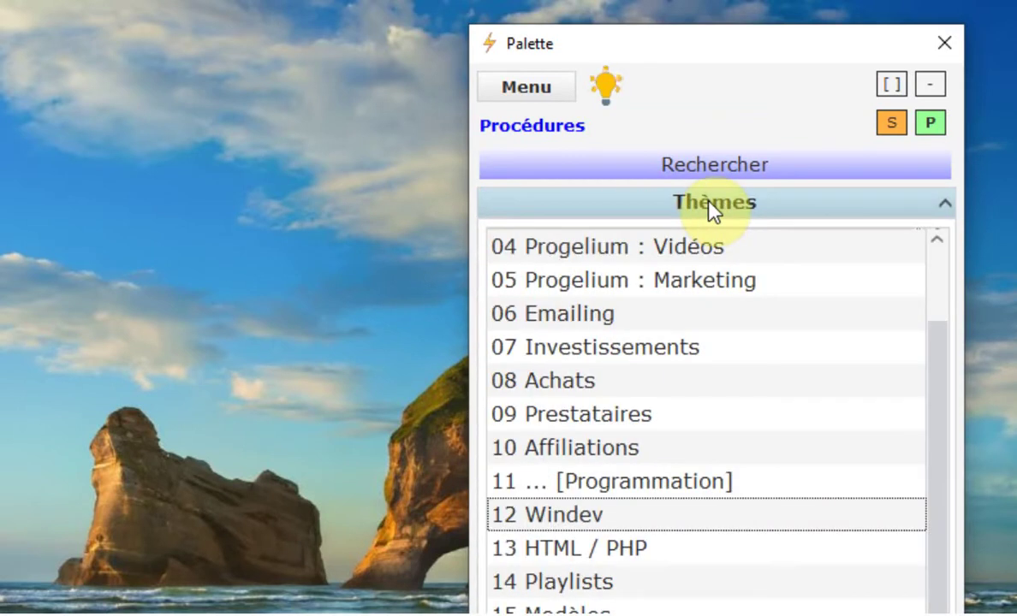
click(587, 527)
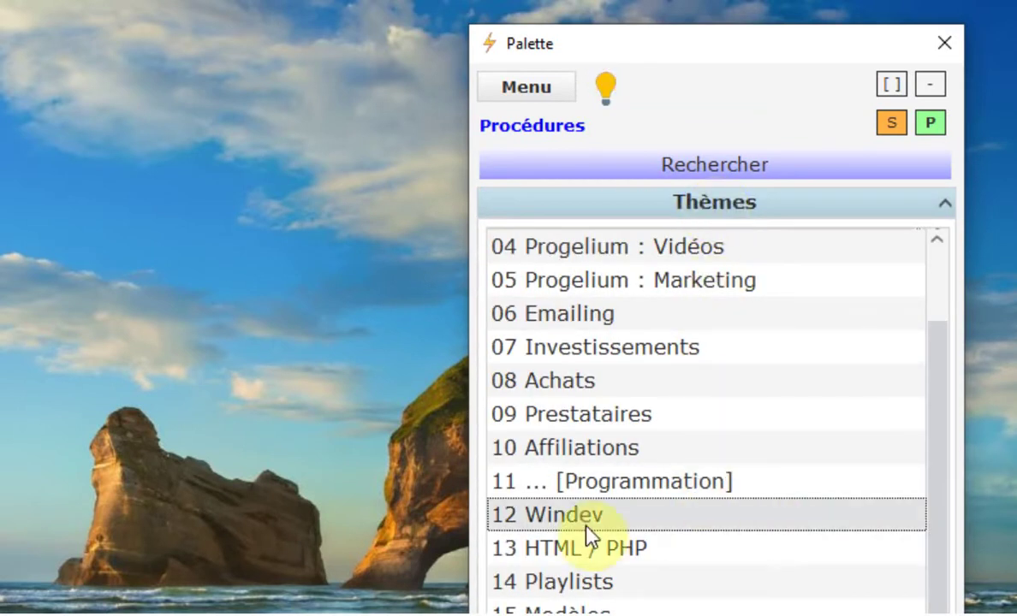
click(587, 517)
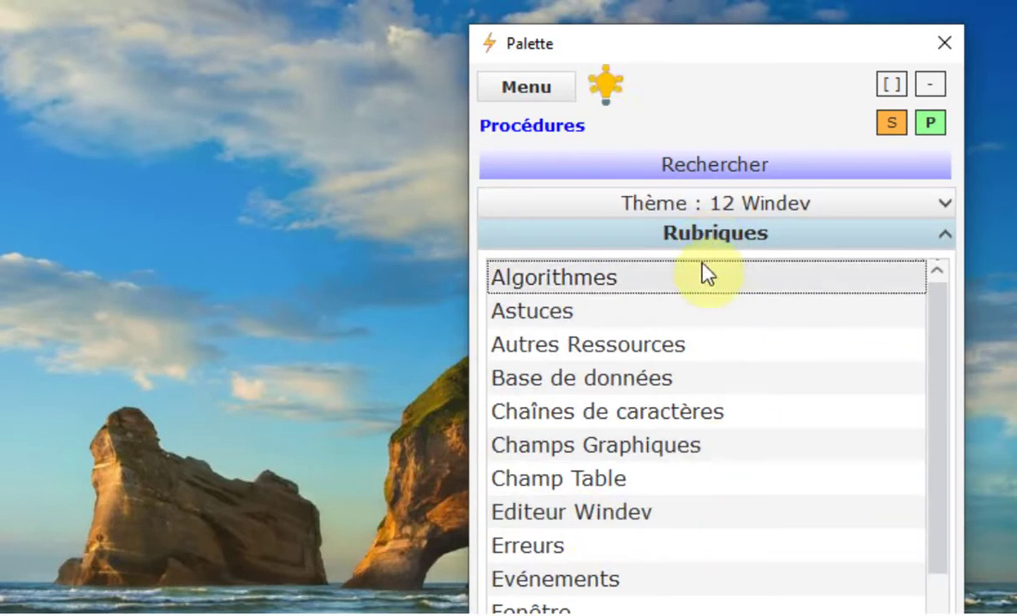
click(561, 324)
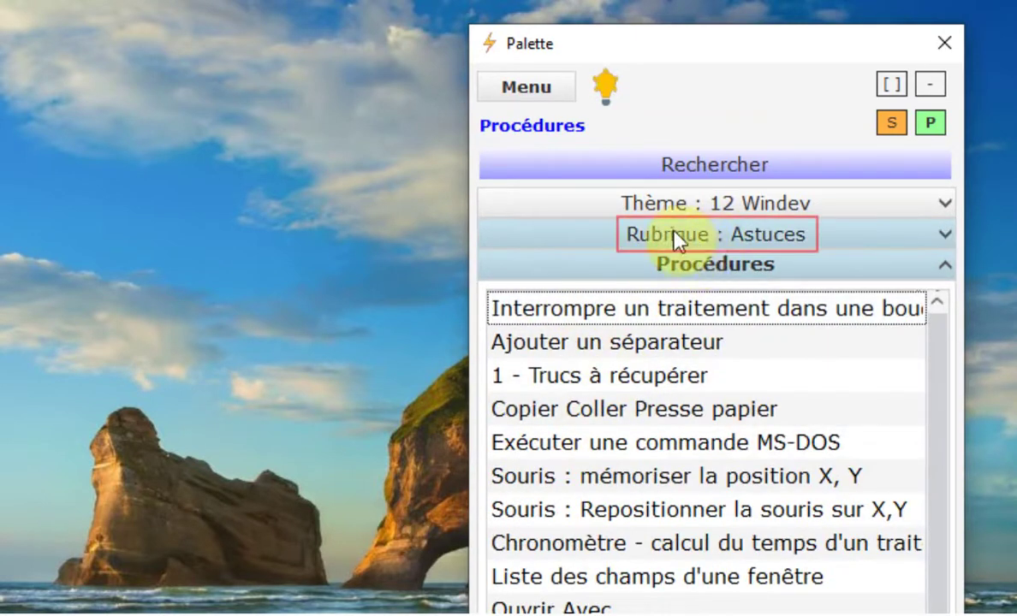
Open the "Gérer erreur de doublon" procedure in the "Base de données" rubric, select its whole code, and close it
click(733, 243)
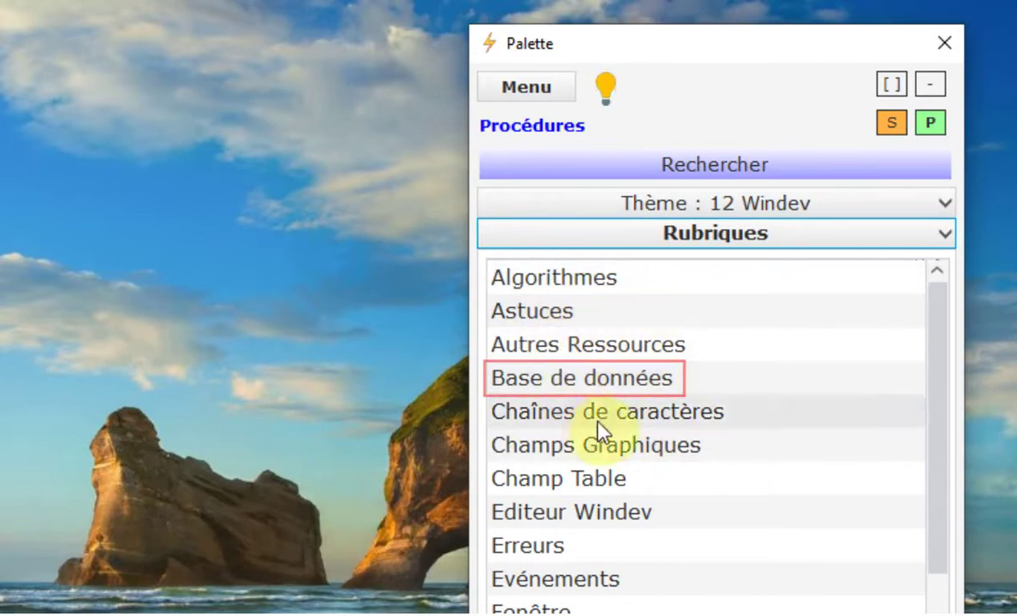
click(633, 389)
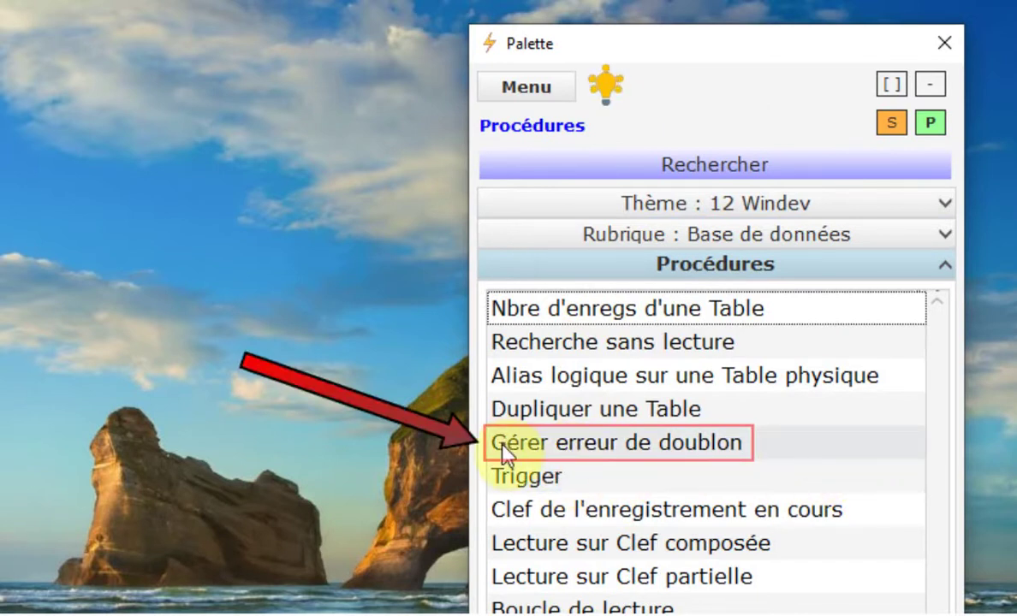
click(693, 444)
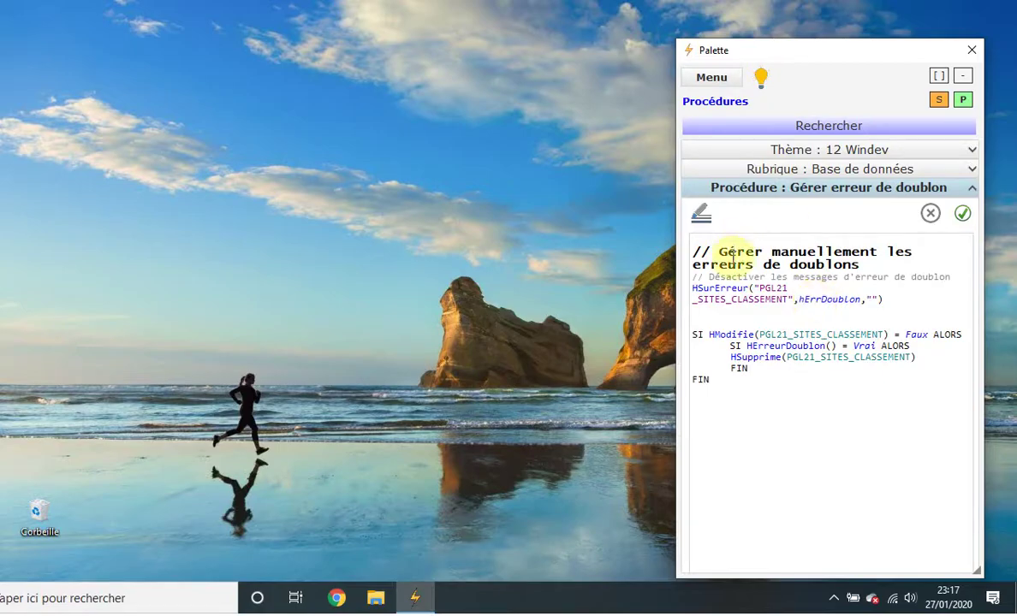
drag(753, 392, 696, 251)
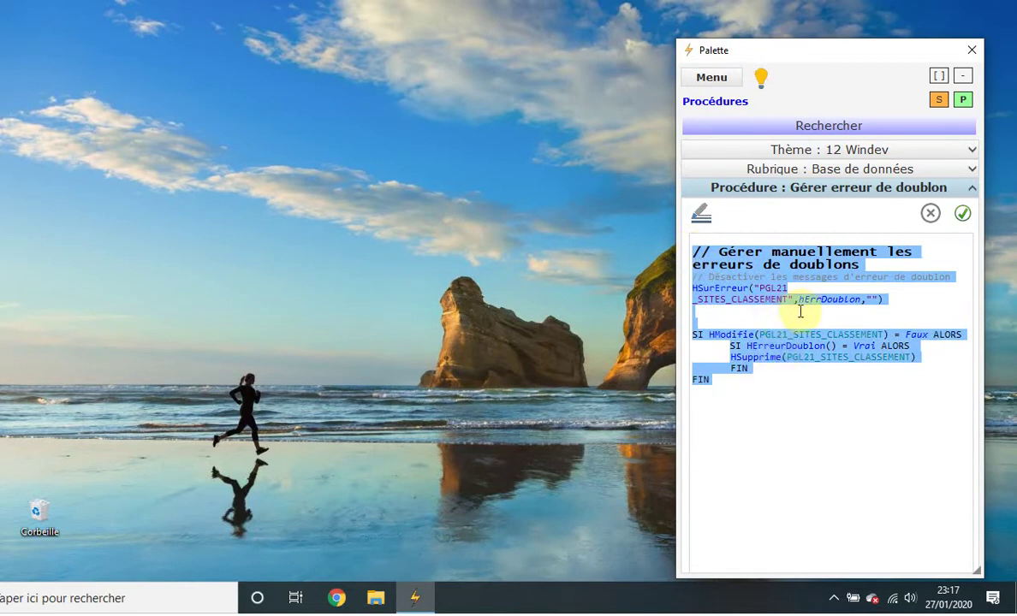
click(930, 215)
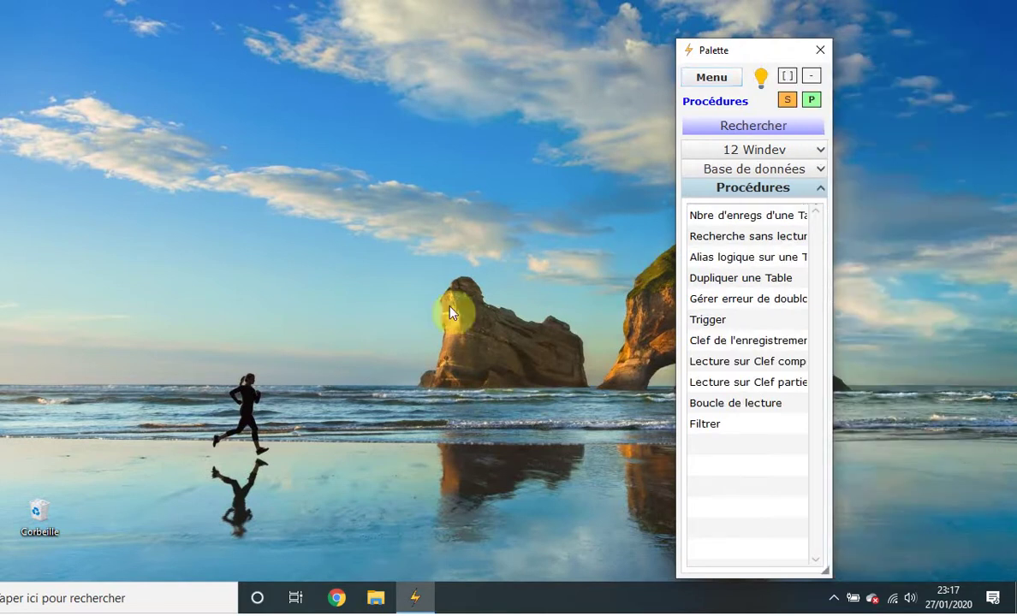
Return from the Windev procedures to the theme list and switch it to edit mode
mouse_move(931, 69)
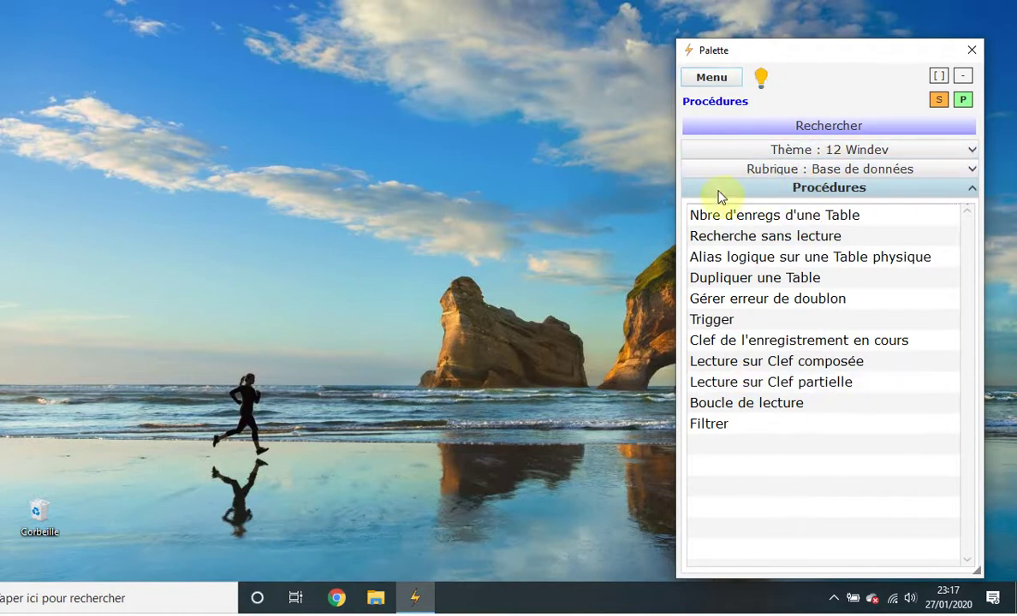
click(698, 235)
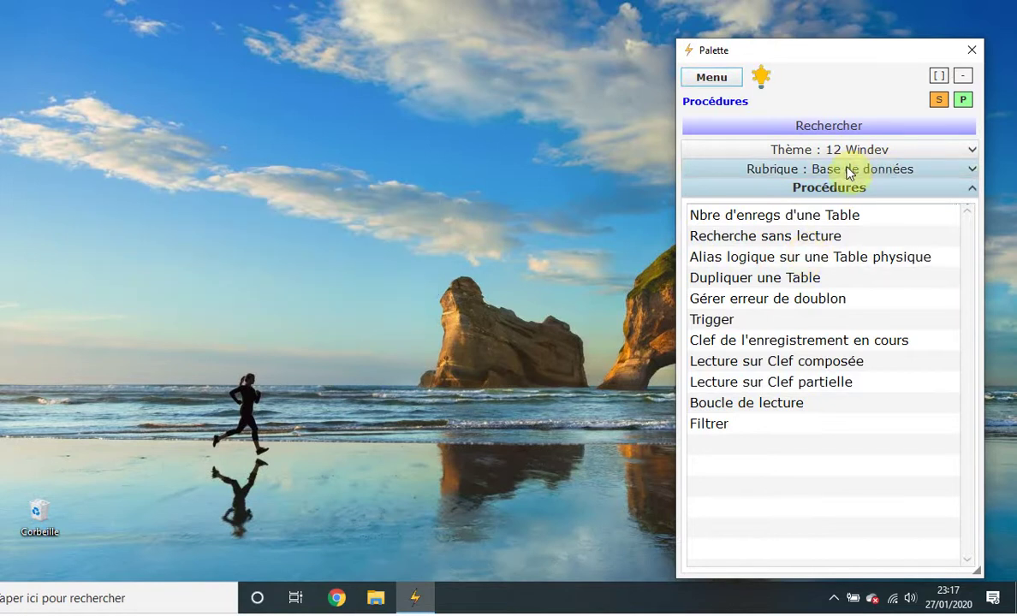
click(824, 152)
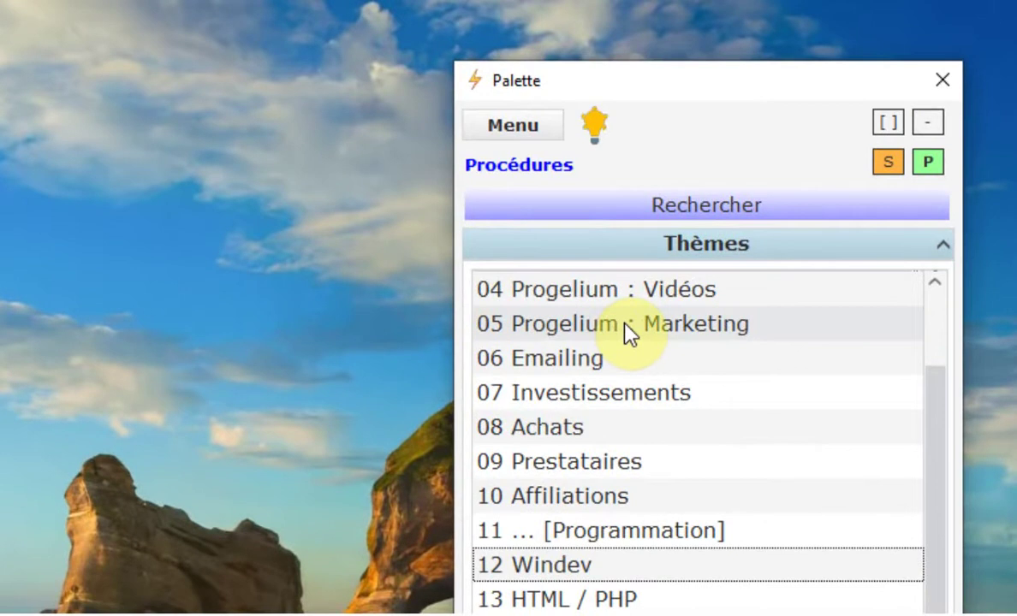
right_click(782, 398)
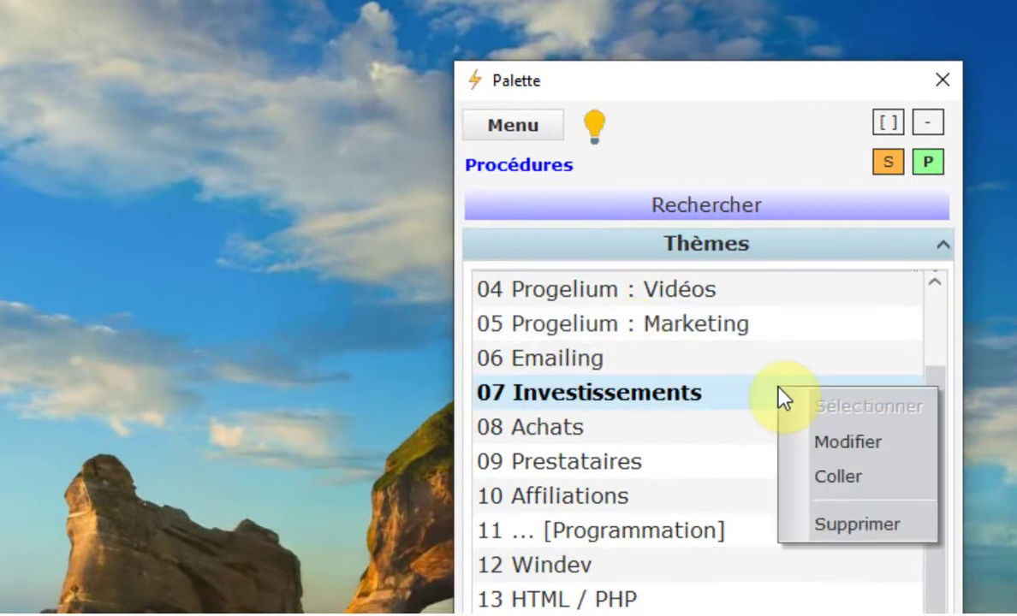
click(891, 453)
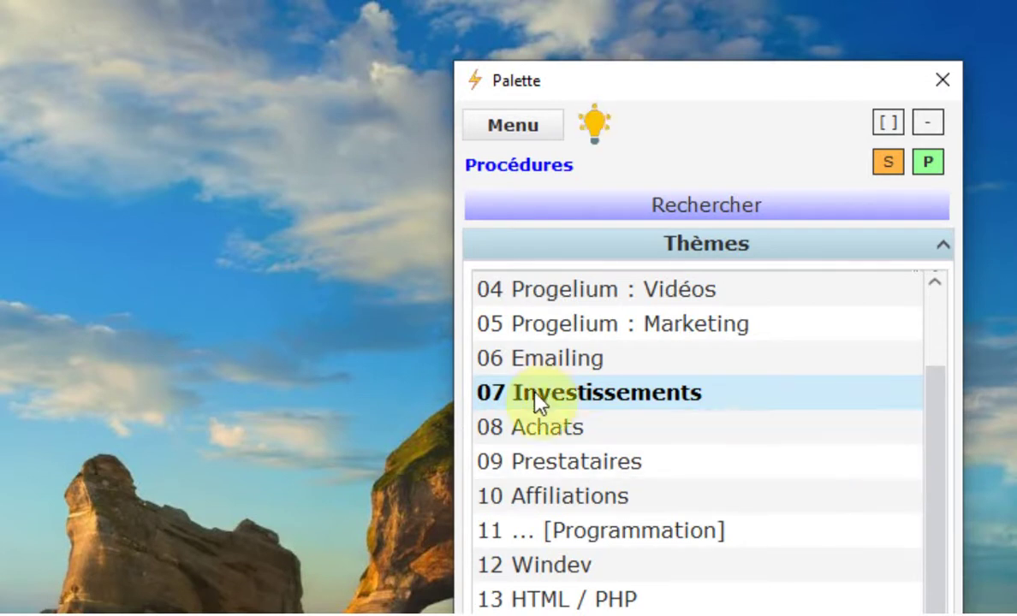
click(582, 370)
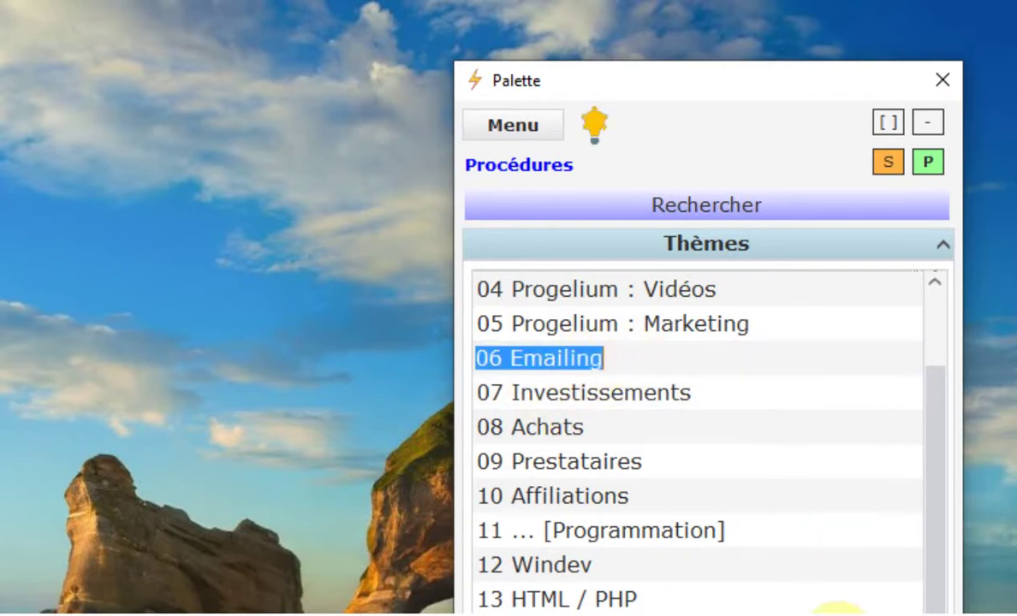
Add a theme named "Articles" on the empty row at the end of the theme list
scroll(812, 608, down, 2)
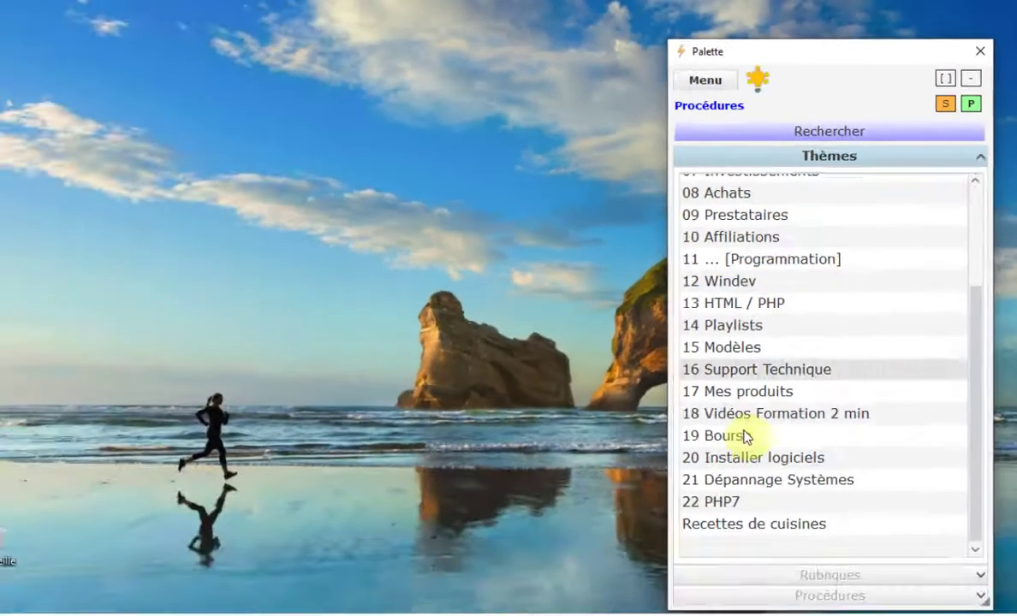
click(717, 557)
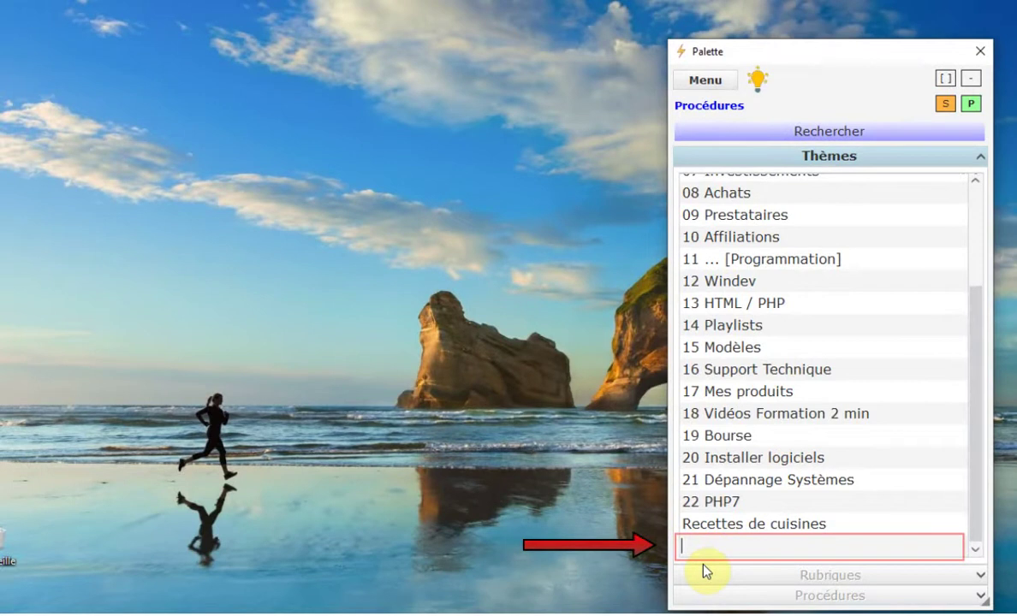
text(Articles)
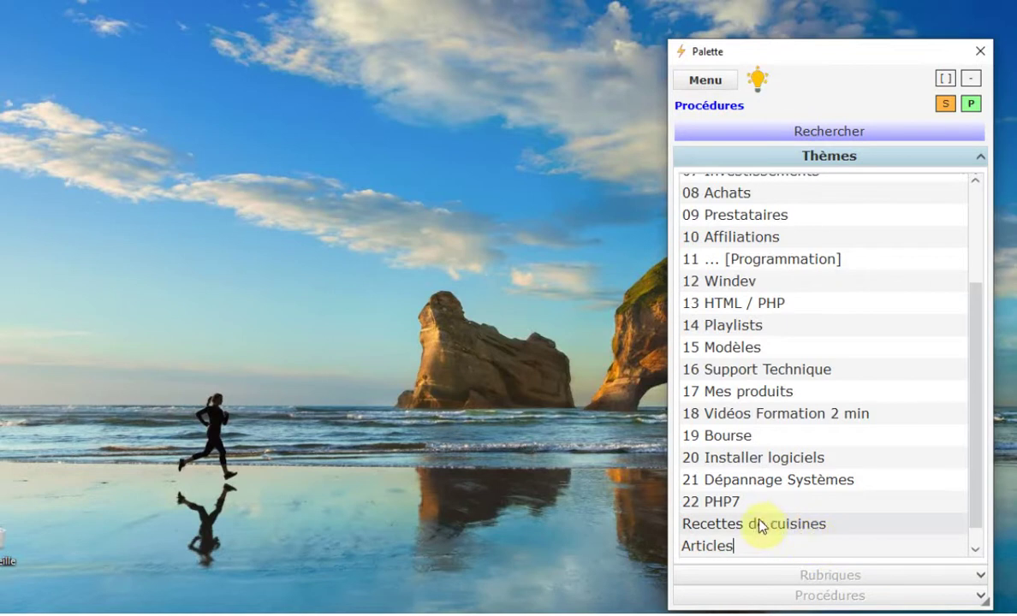
key(Return)
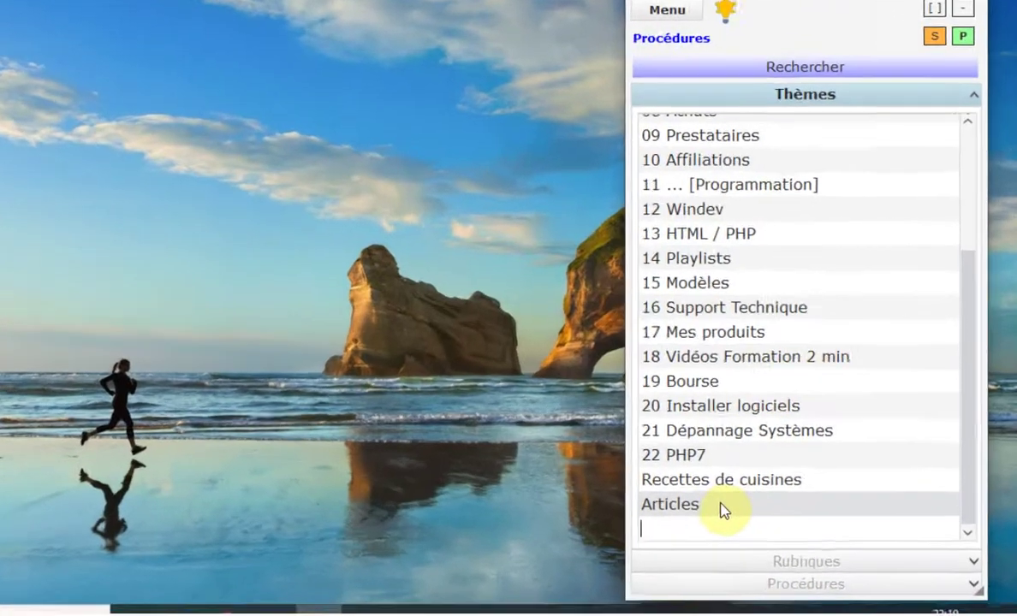
Switch the theme list back to selection mode and open the "Articles" theme
double_click(756, 528)
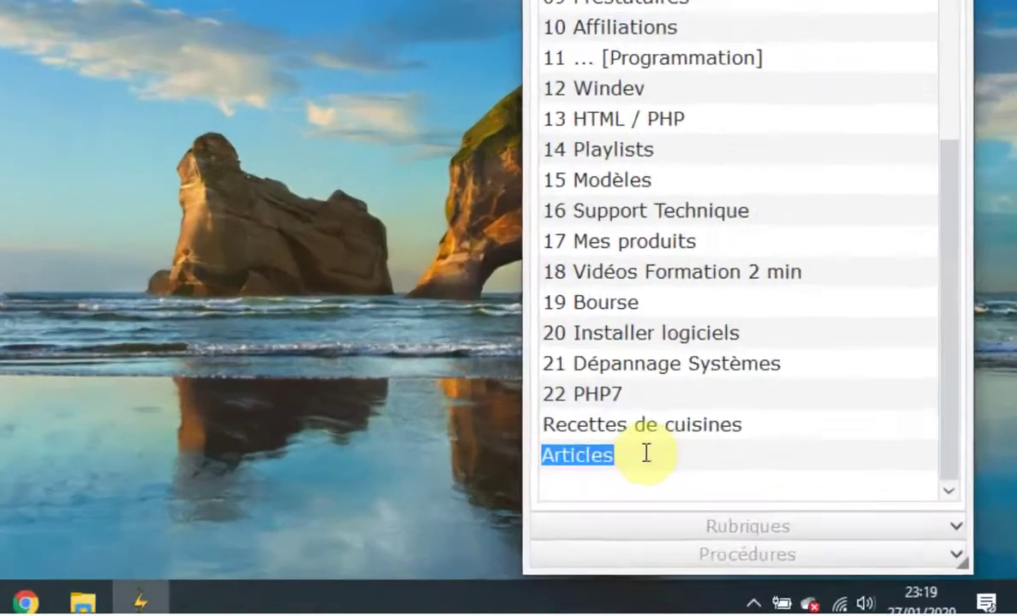
right_click(757, 527)
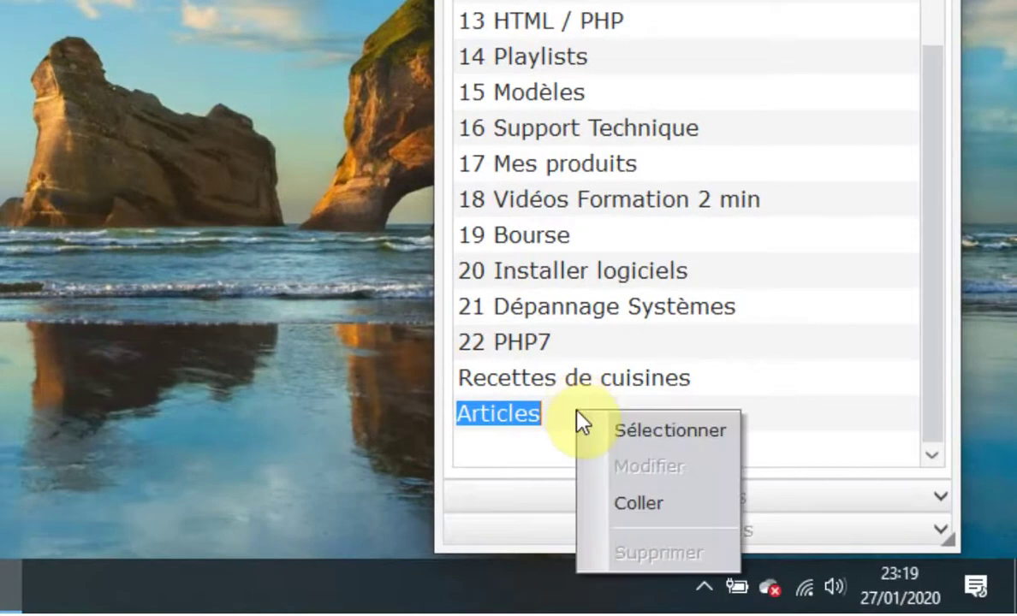
click(692, 428)
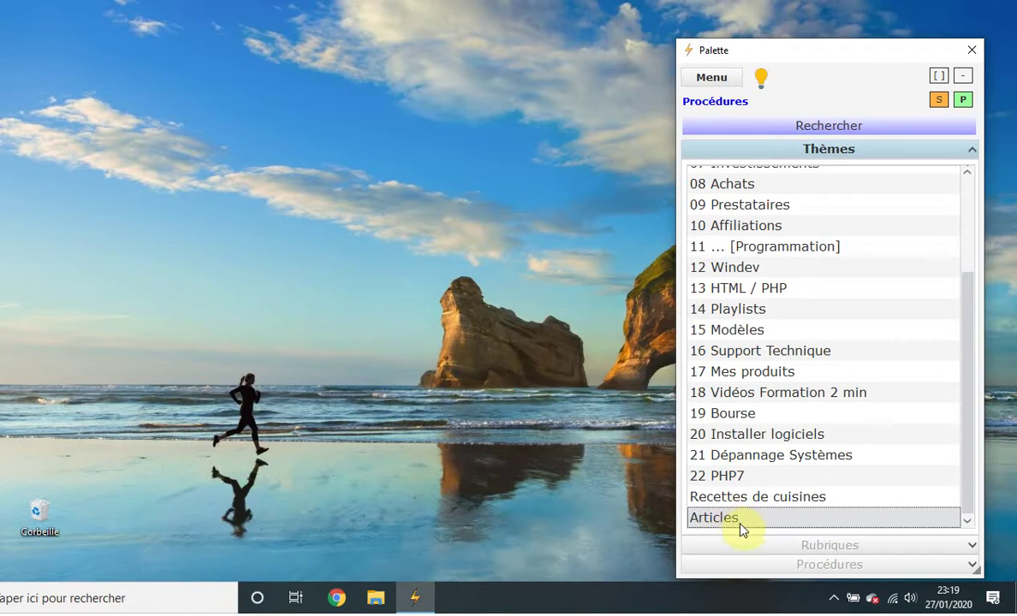
double_click(736, 518)
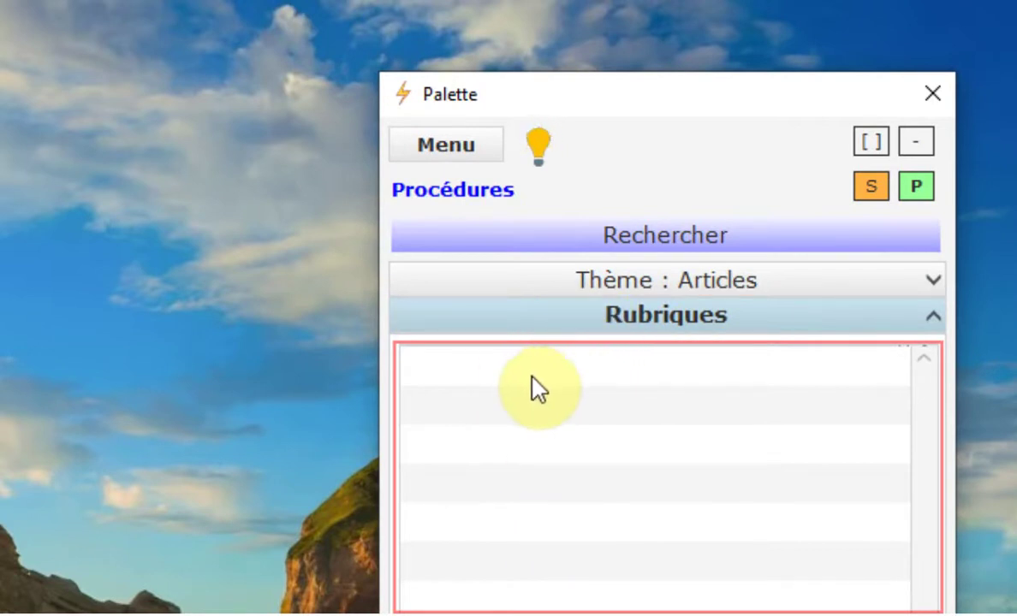
Switch the empty rubric list of the Articles theme to edit mode and add a rubric named "Articles sur jardinage"
right_click(553, 366)
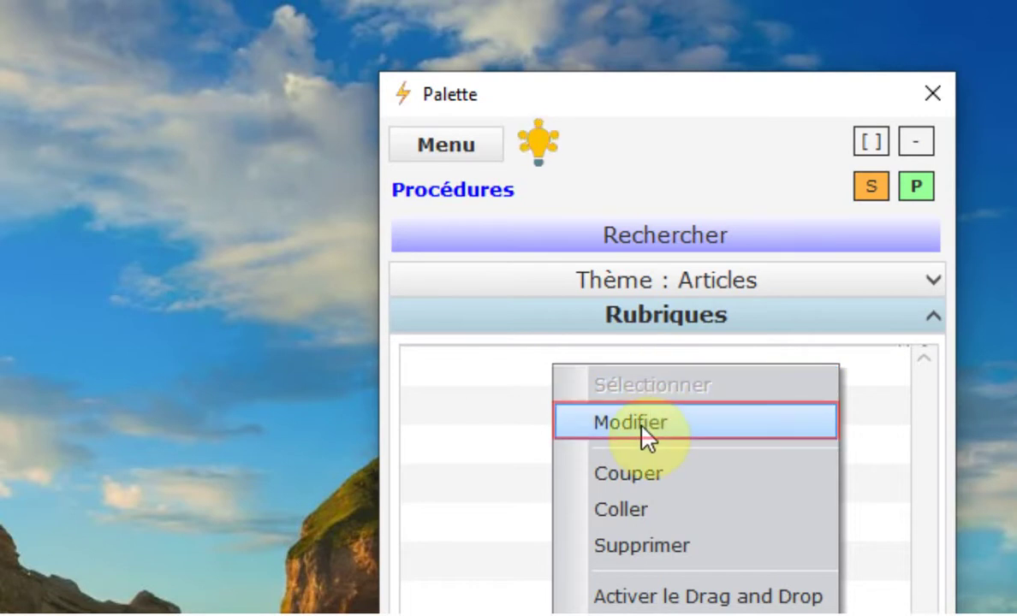
click(698, 436)
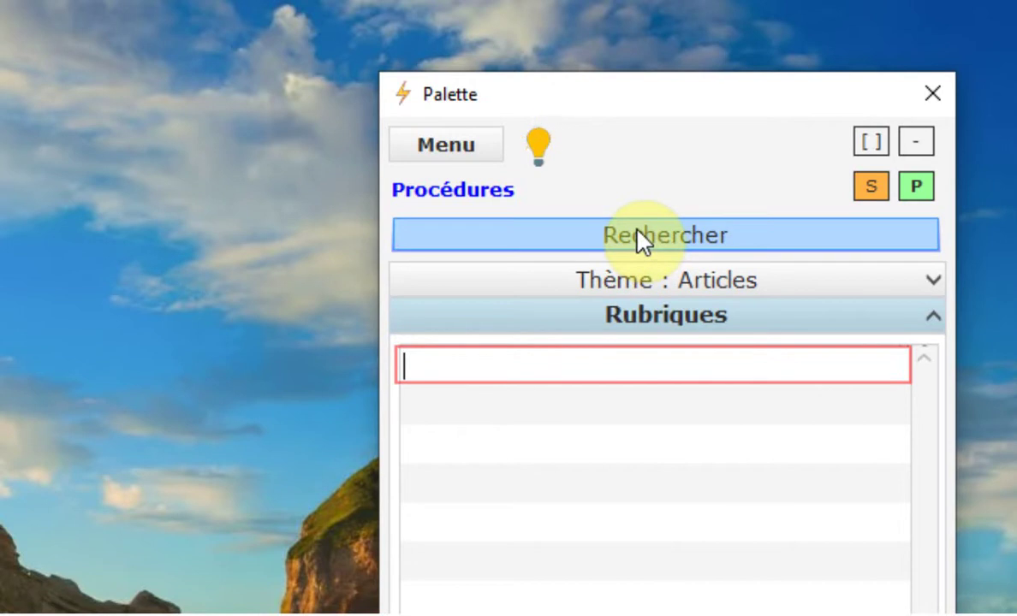
text(A)
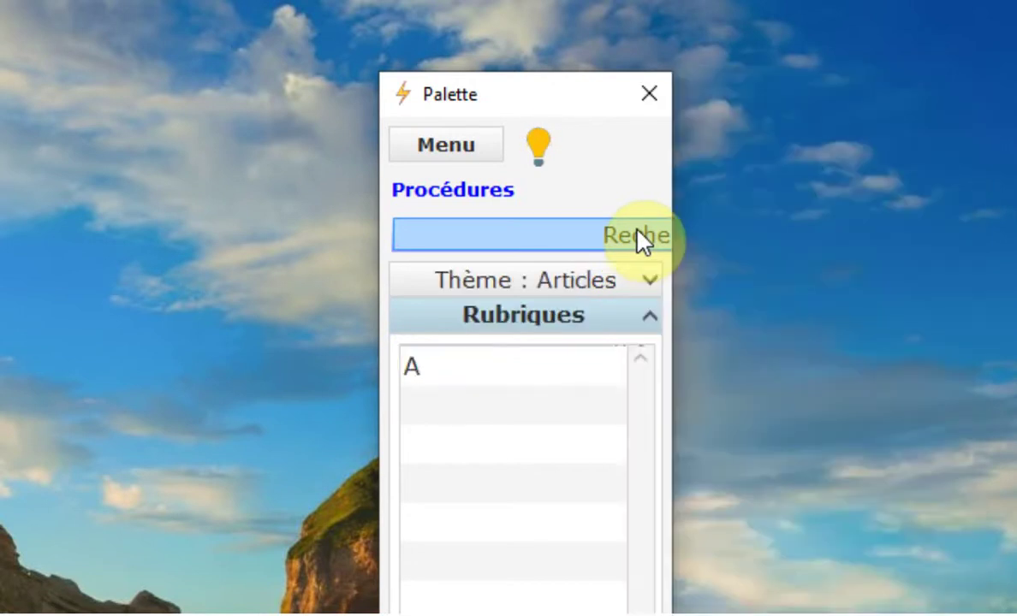
text(rticles )
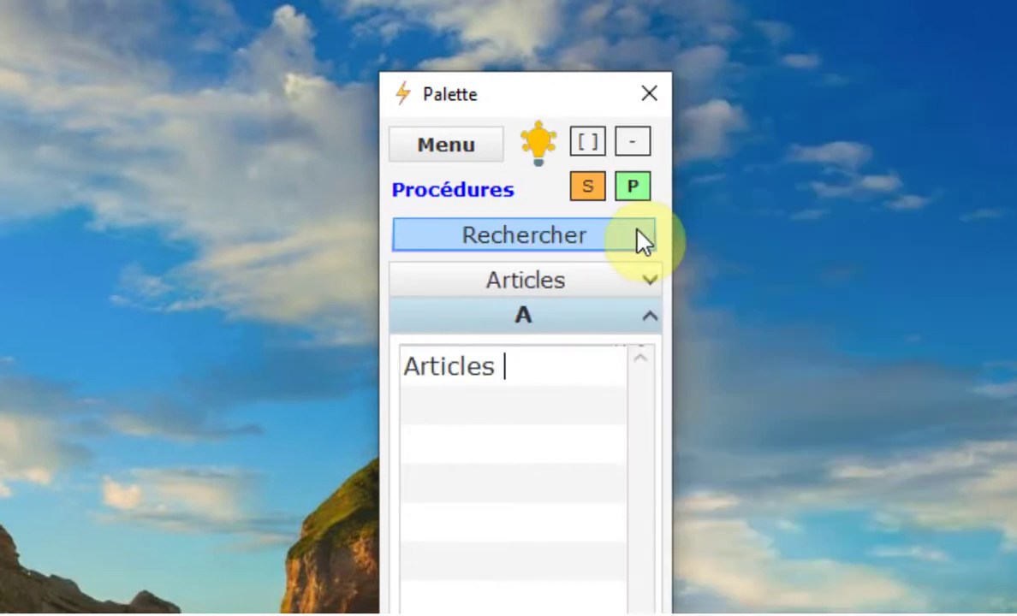
text(sur ja)
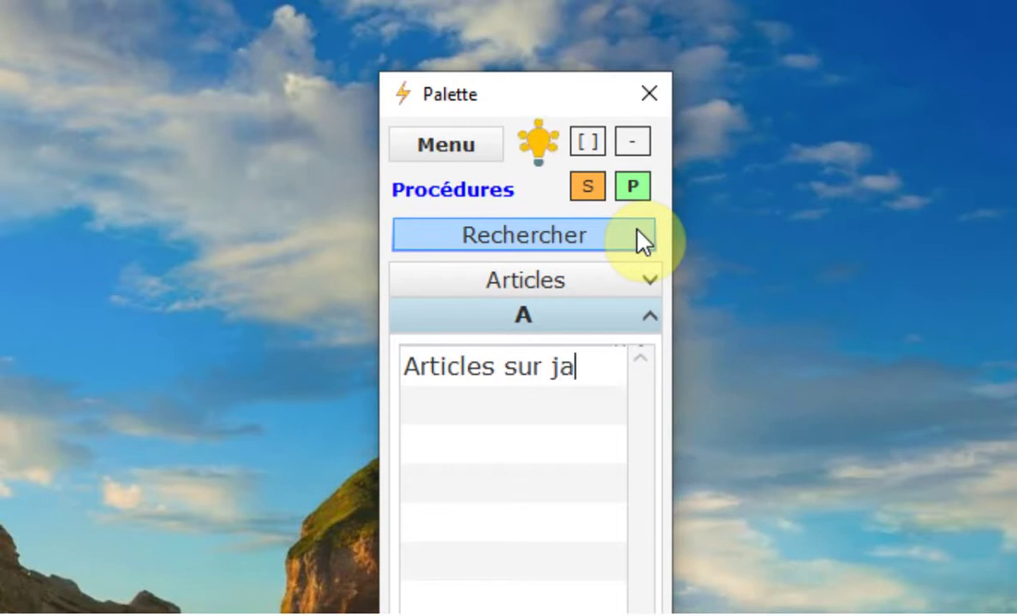
text(rdina)
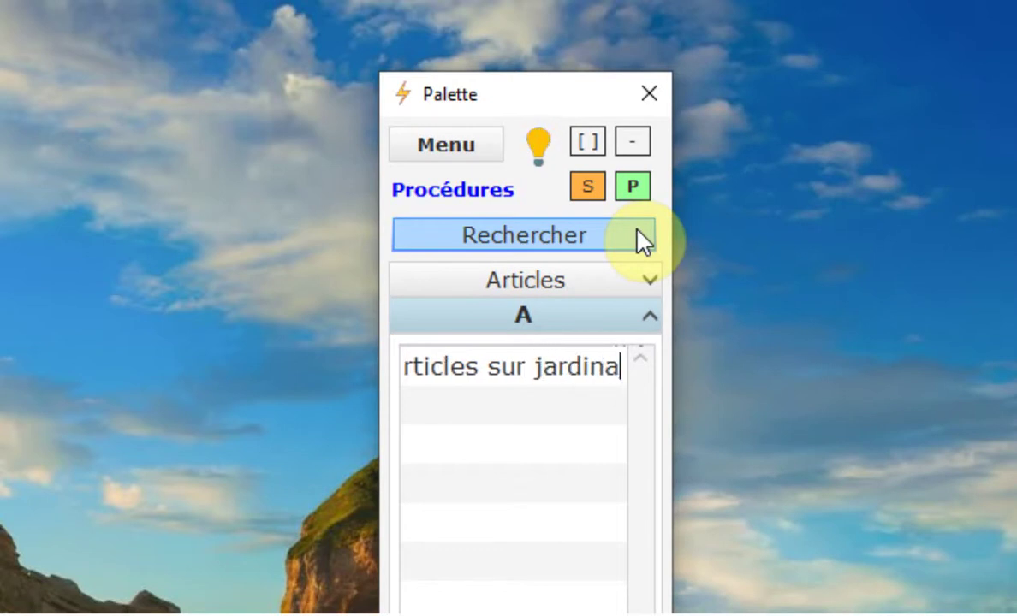
text(ge)
key(Return)
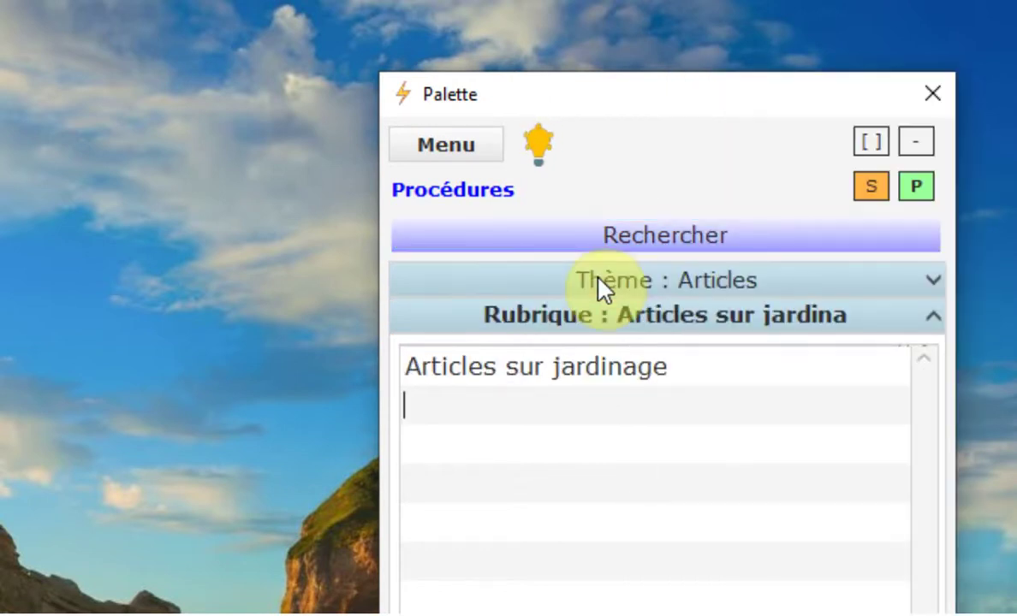
Add a second rubric named "Articles sur la Bourse" below the gardening one
text(Articl)
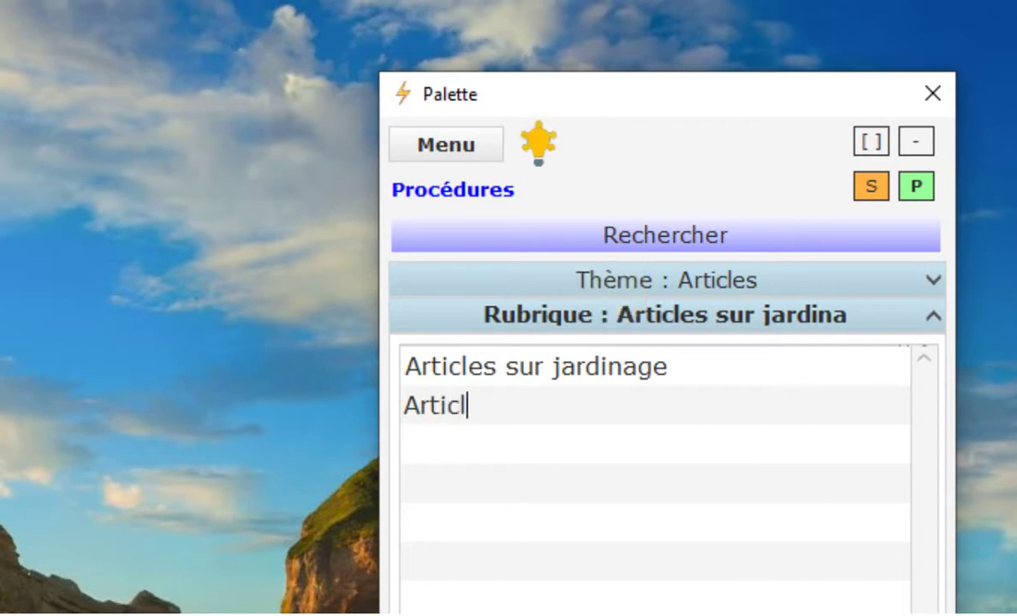
text(es sur la Bourses)
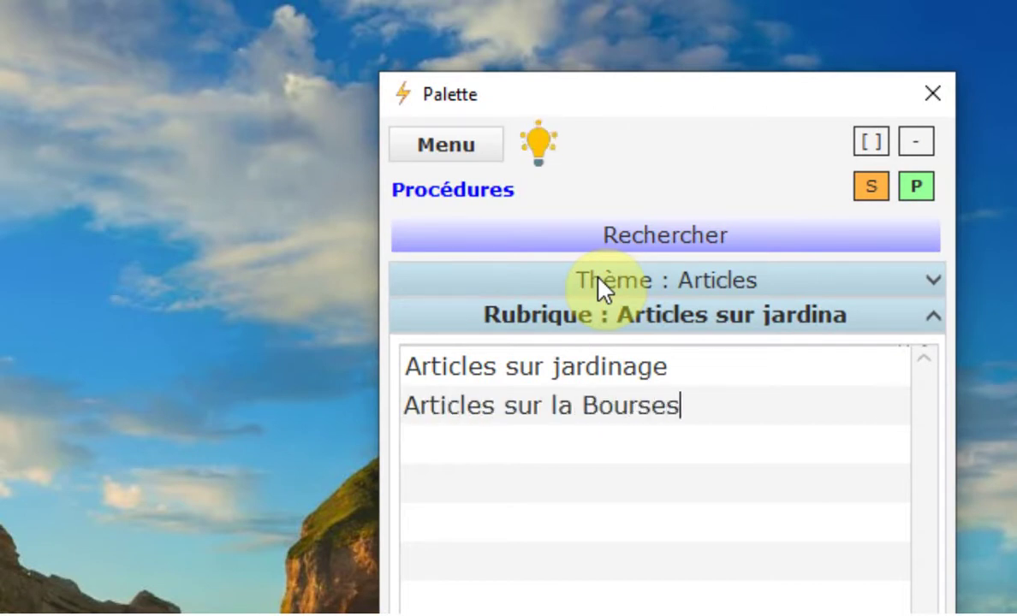
key(BackSpace)
key(Return)
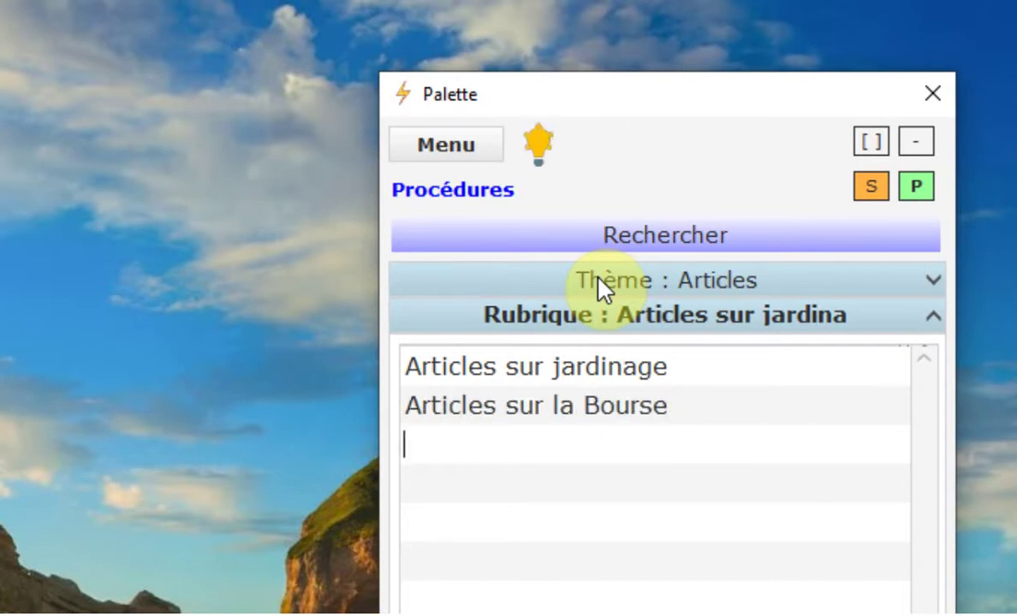
Add a third rubric named "Articles sur l'immobilier" to the Articles theme
text(Artic)
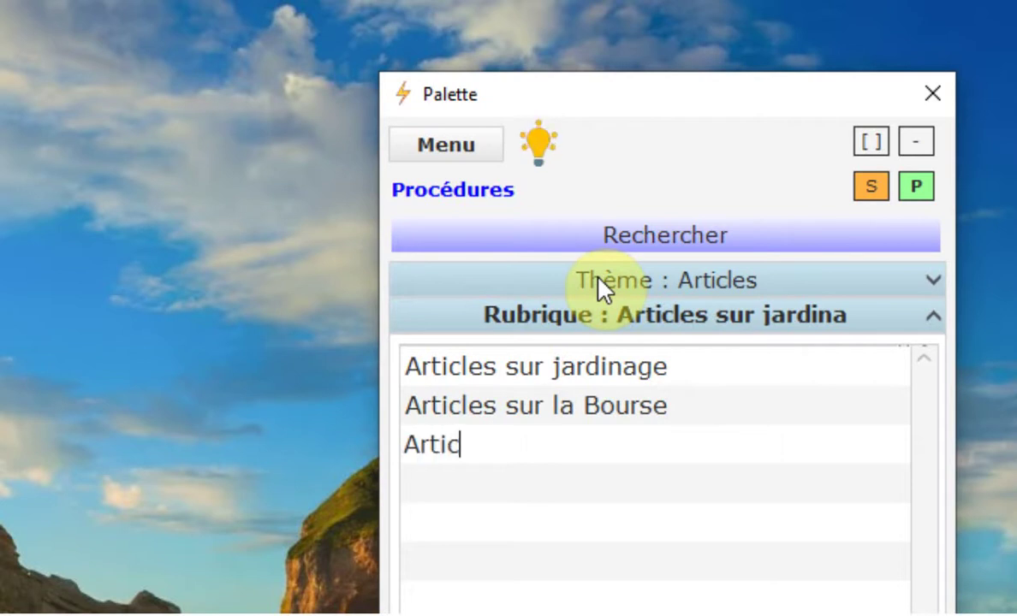
text(les sur )
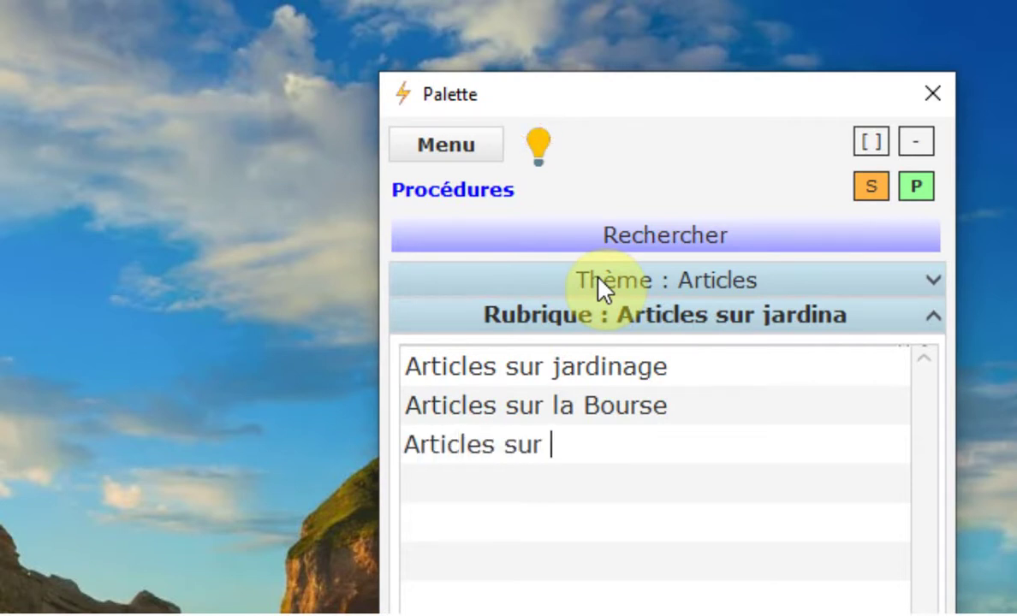
text(l'immobilier)
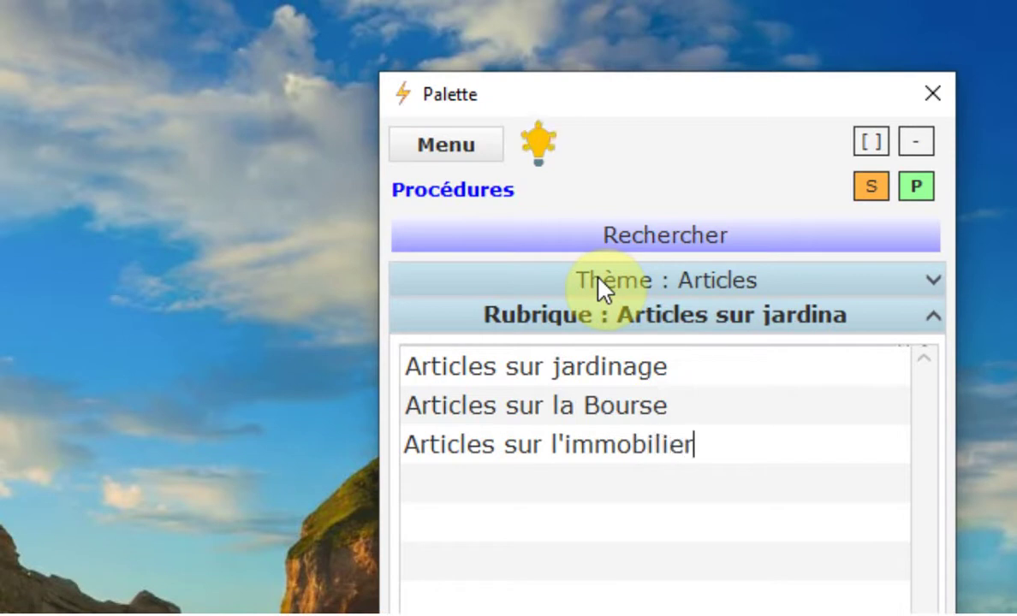
key(Return)
Add a fourth rubric named "Articles sur du bricolage" to the Articles theme
text(A)
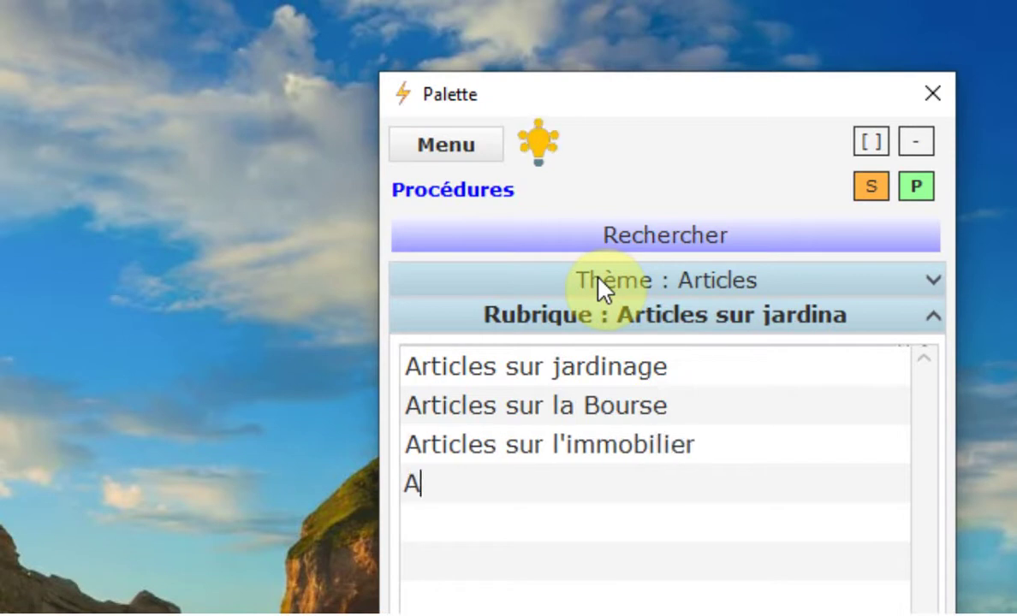
text(rticles)
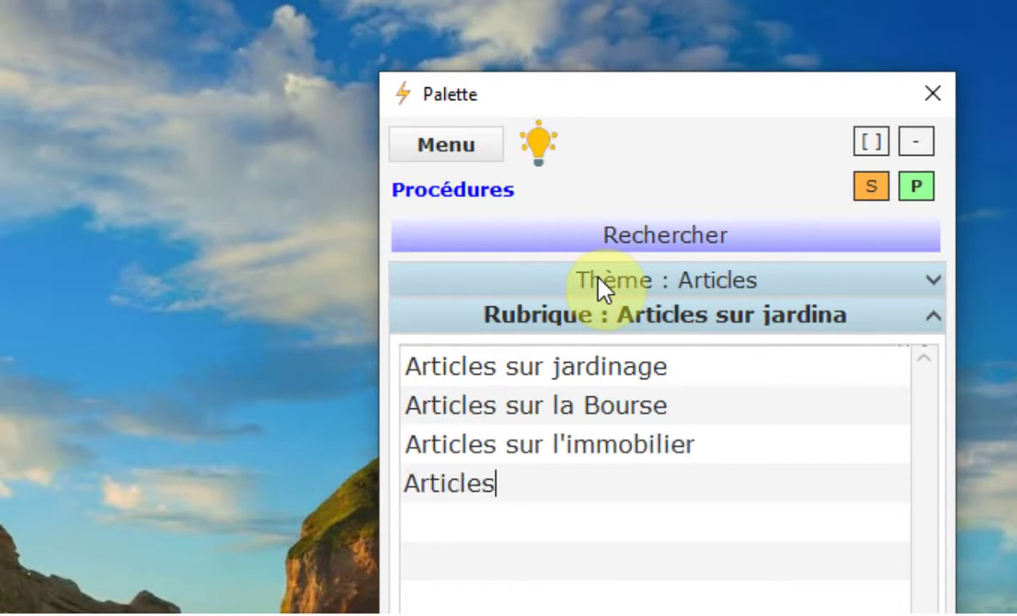
text( sur )
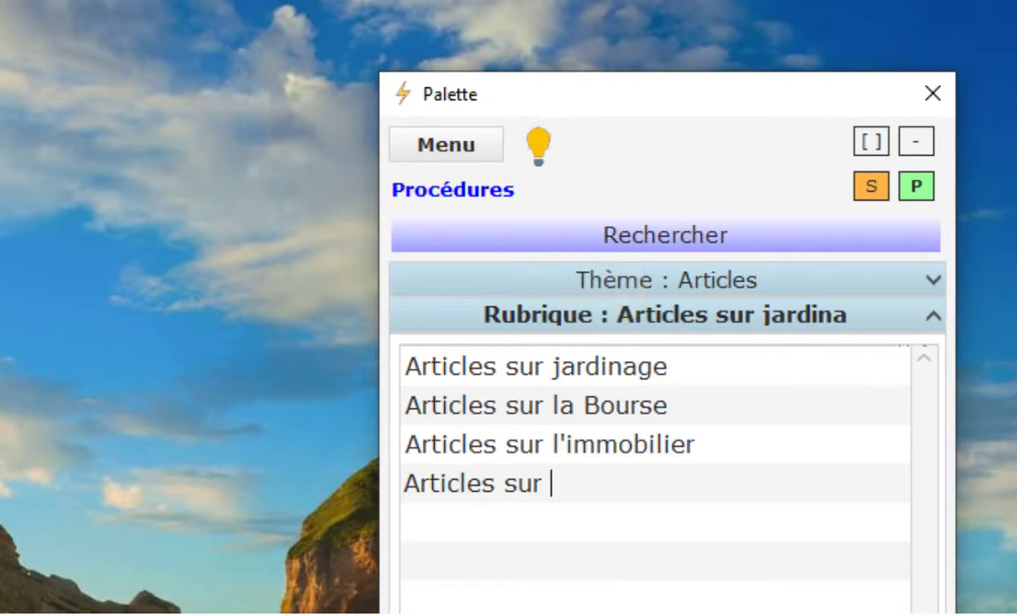
text(du bricolage)
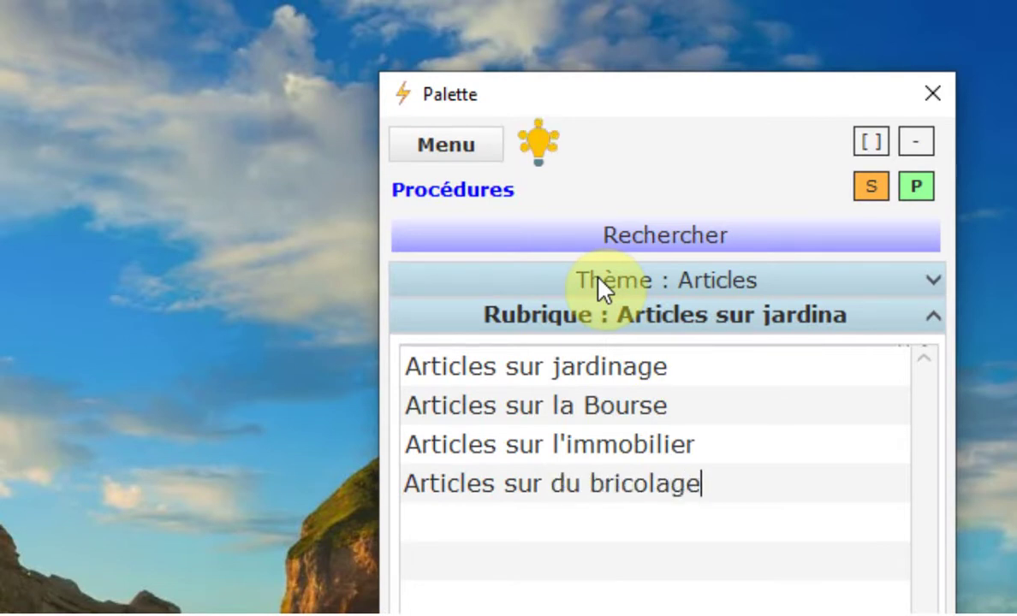
key(Return)
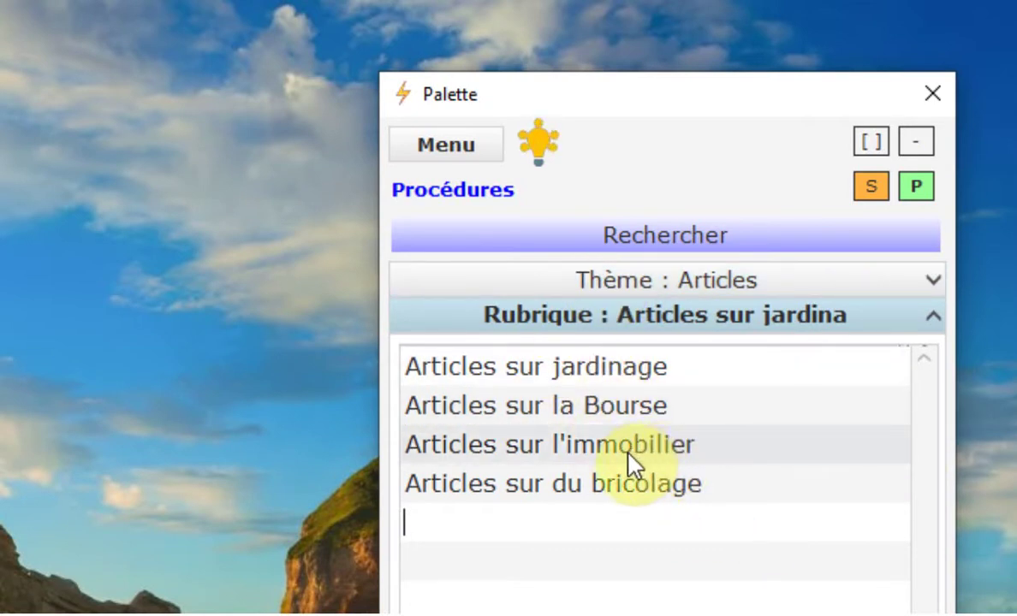
Switch the rubric list back to selection mode and open the "Articles sur la Bourse" rubric
right_click(572, 446)
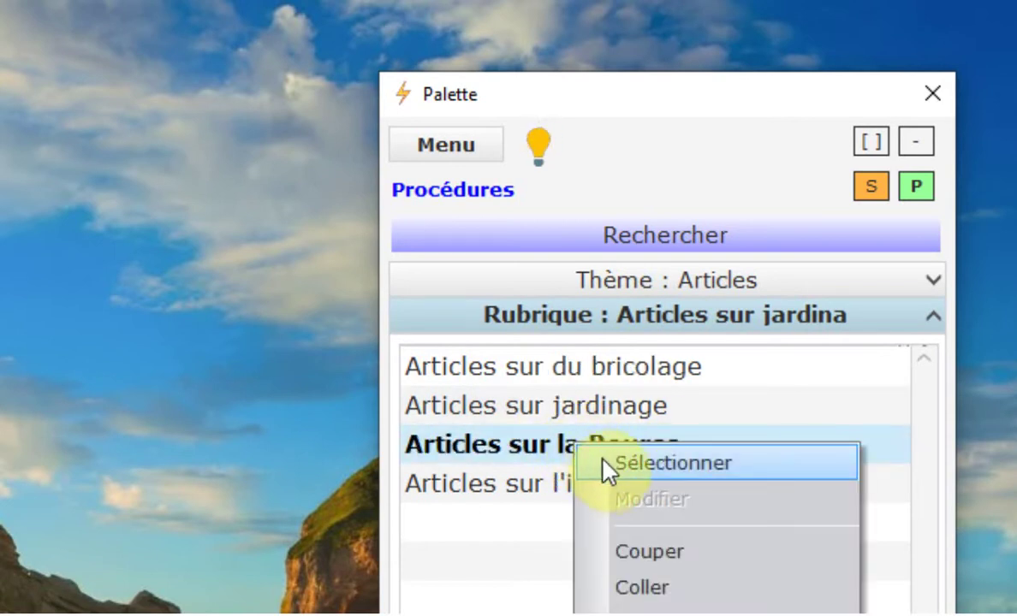
click(727, 467)
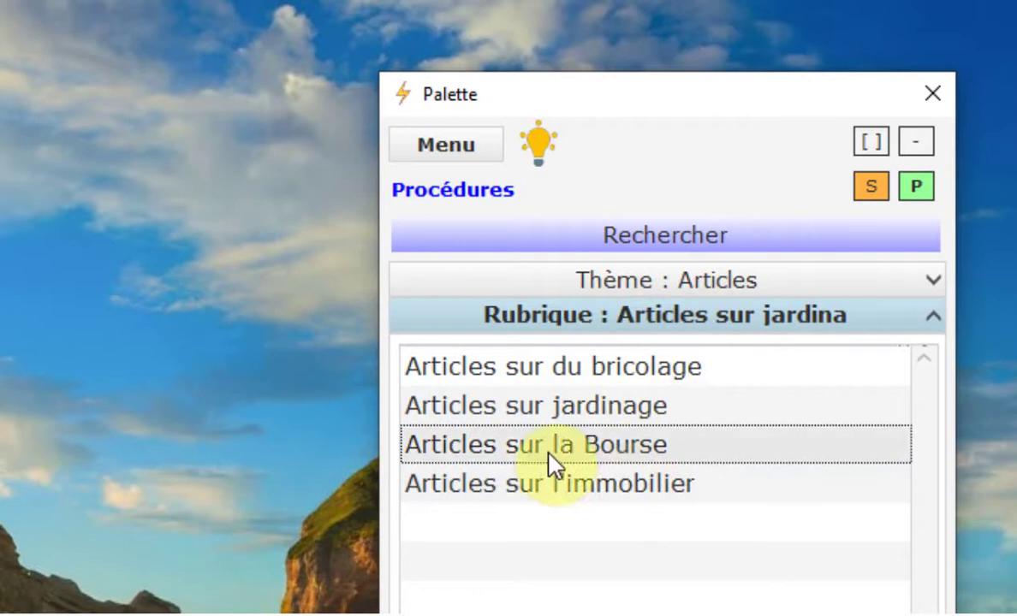
click(618, 450)
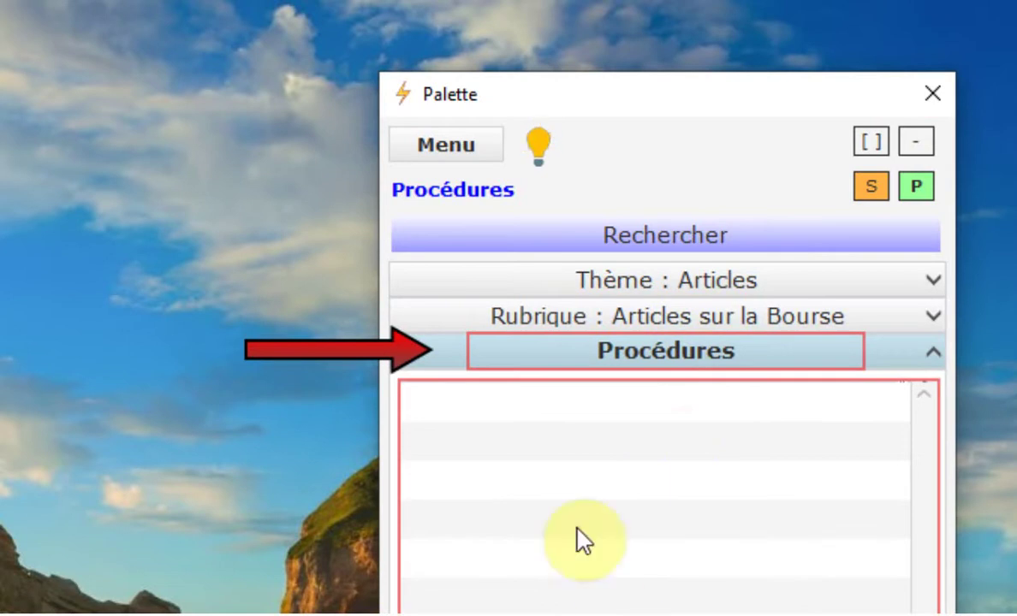
Switch the rubric's empty procedure list to edit mode and add a procedure named "Indicateurs financiers"
right_click(591, 405)
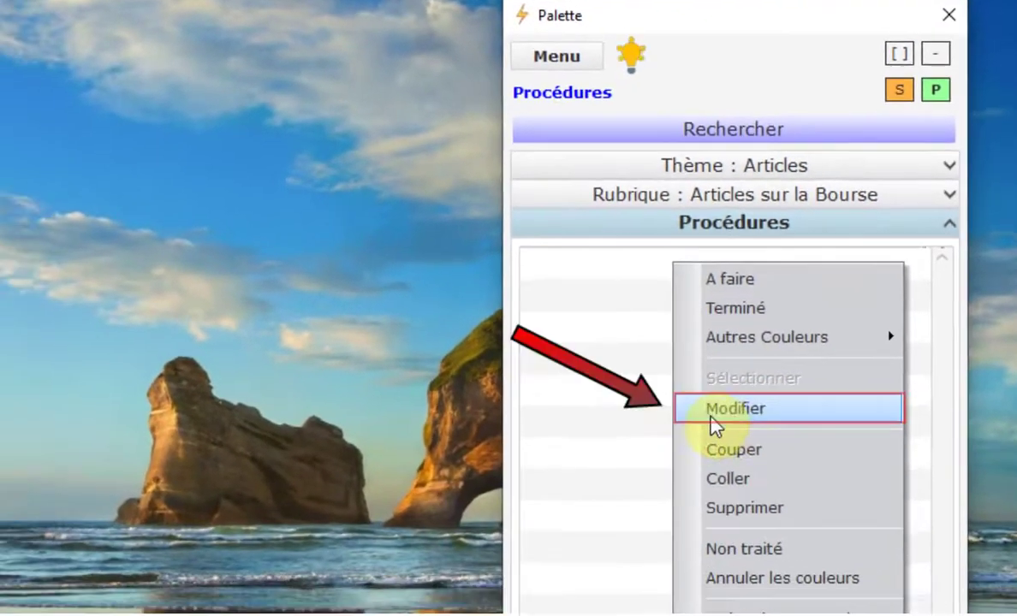
click(787, 411)
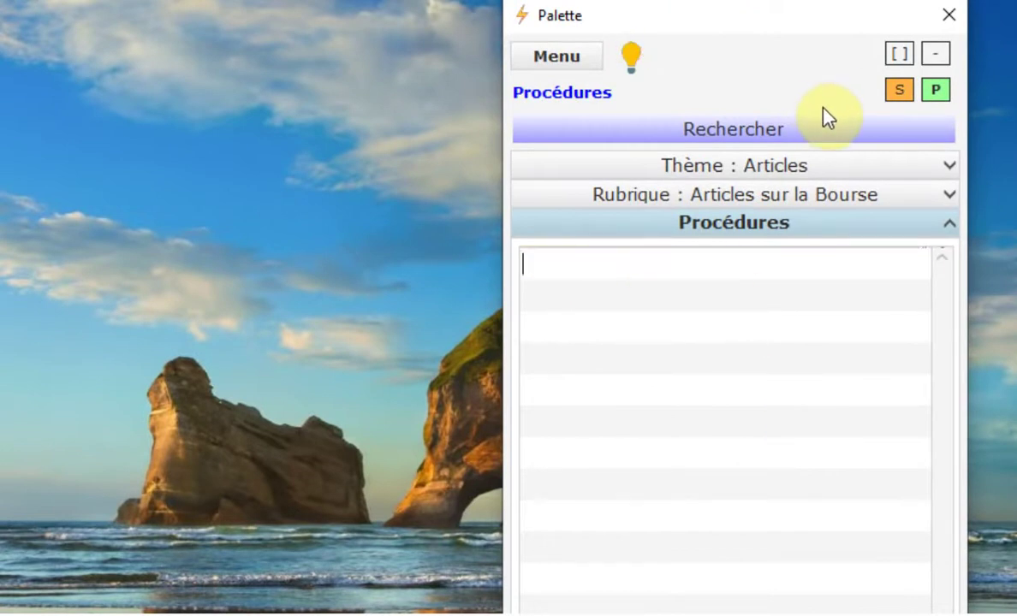
text(Indi)
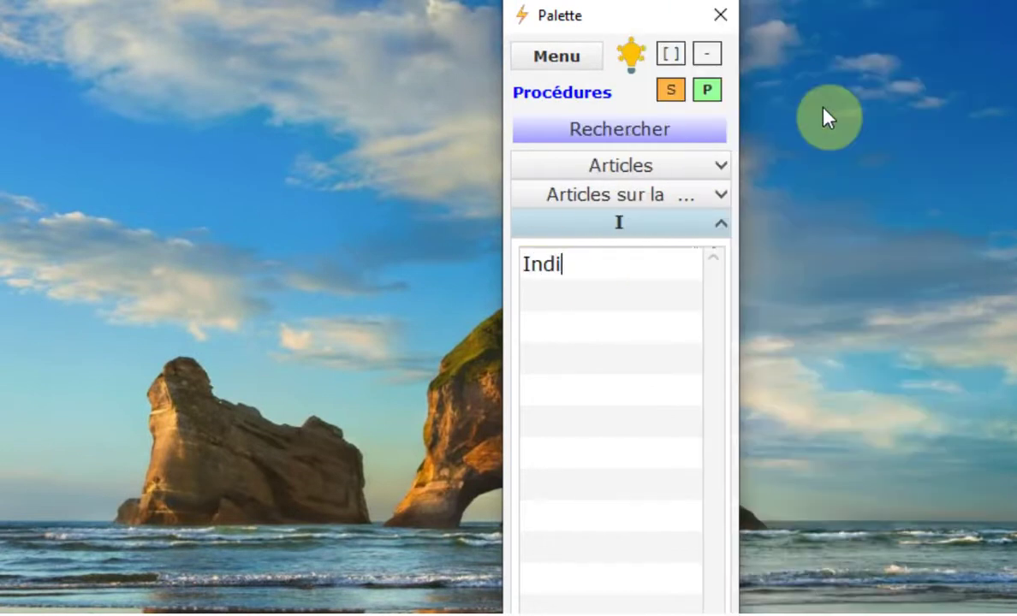
text(cateurs )
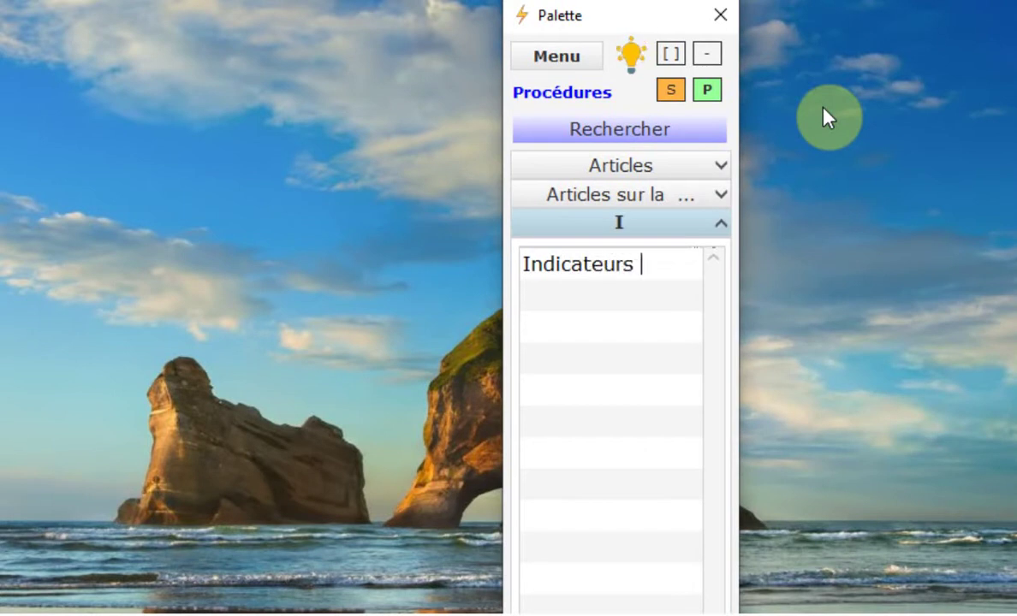
text(financiers)
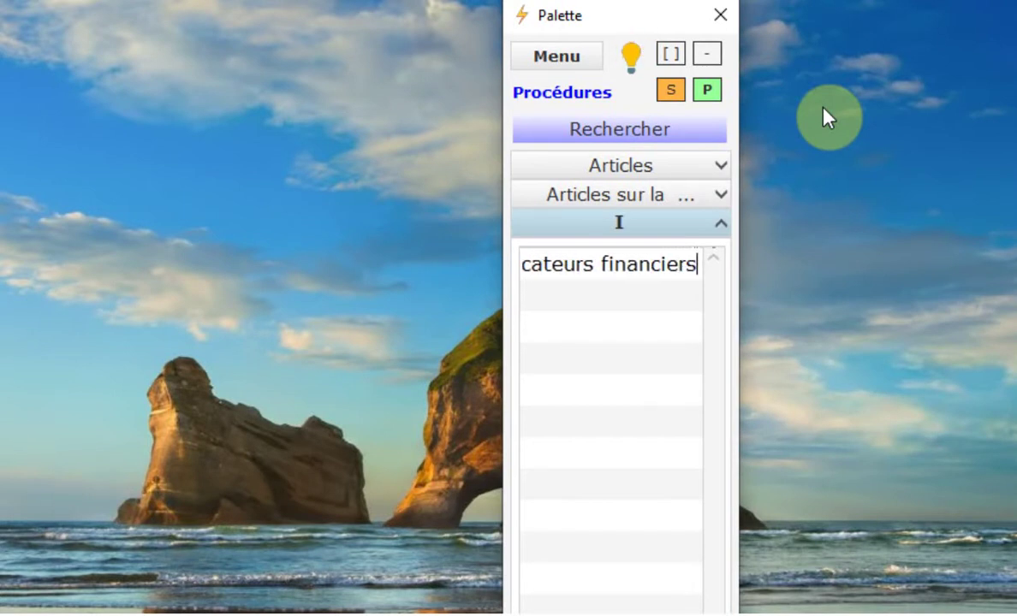
key(Return)
Add a second procedure named "Analyse fondamentale" to the "Articles sur la Bourse" rubric
text(Analy)
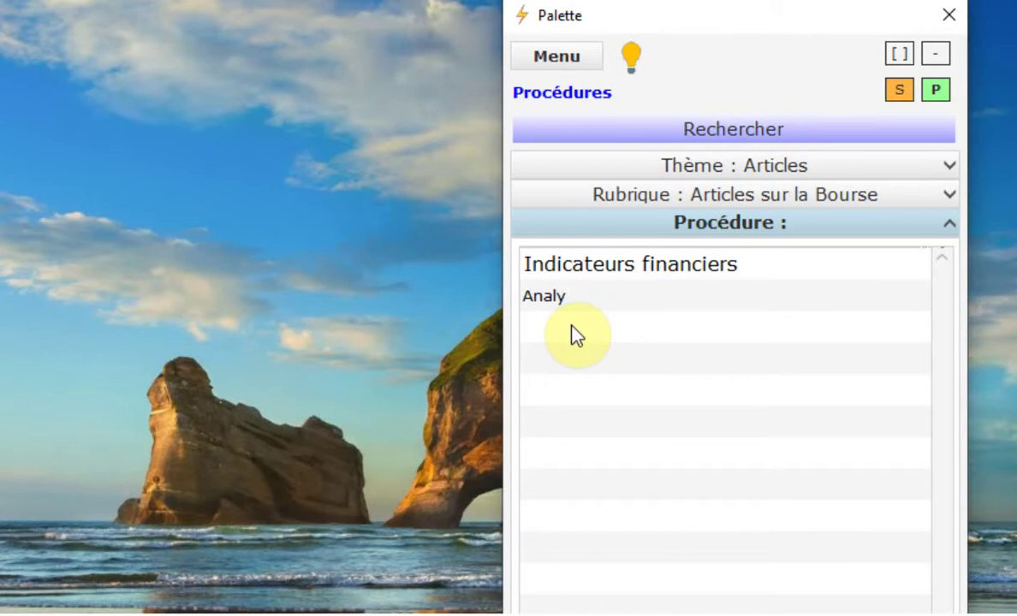
text(se fon)
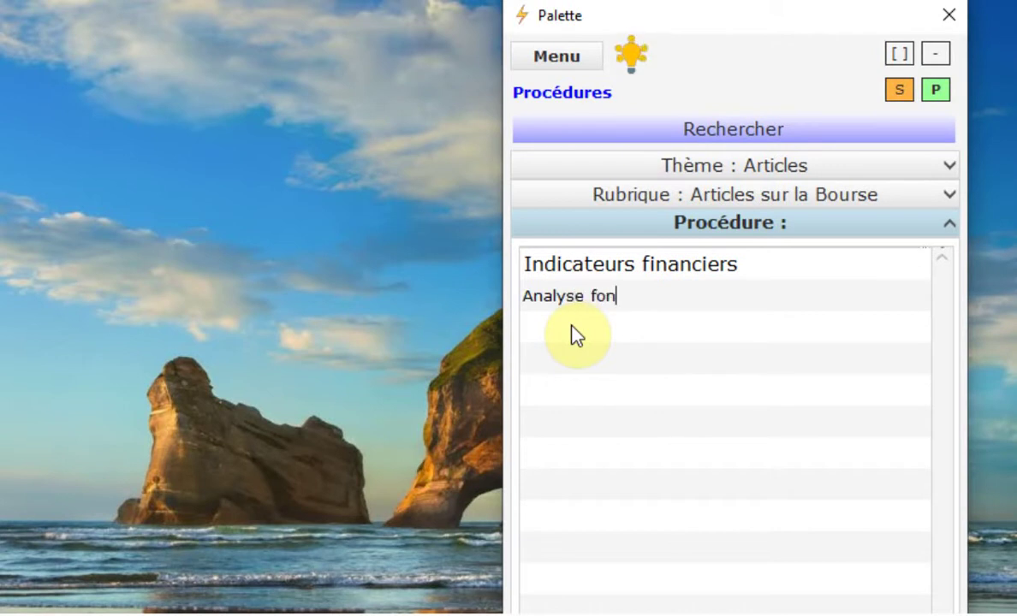
text(damentale)
key(Return)
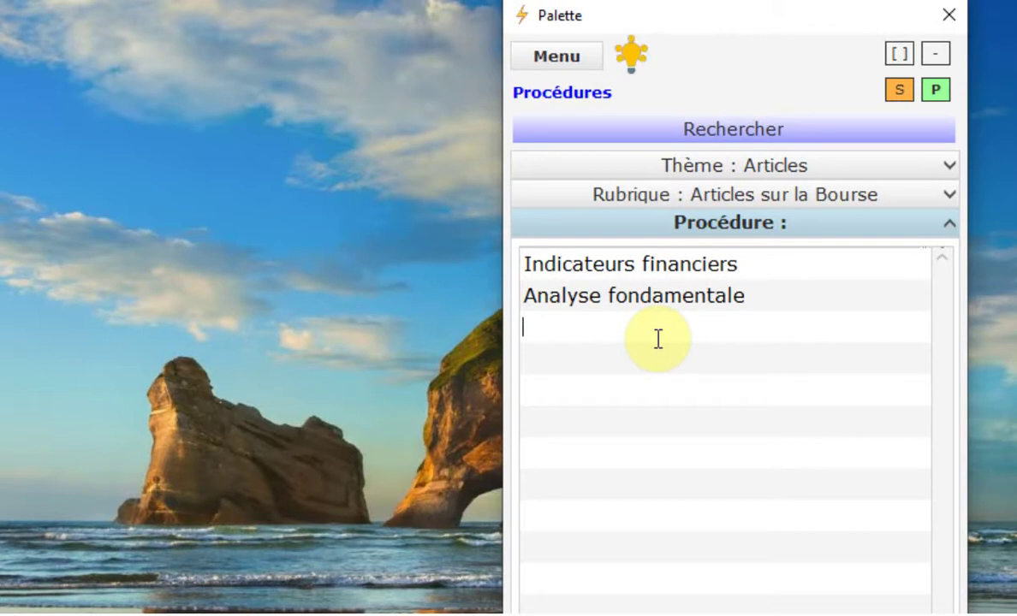
Switch the procedure list of "Articles sur la Bourse" back to selection mode
click(670, 299)
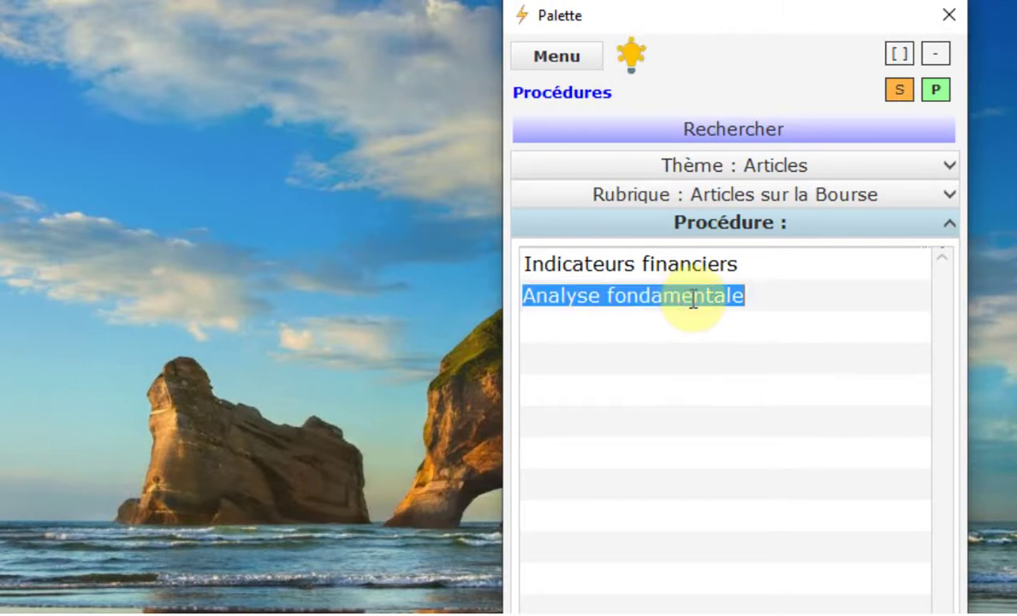
right_click(695, 304)
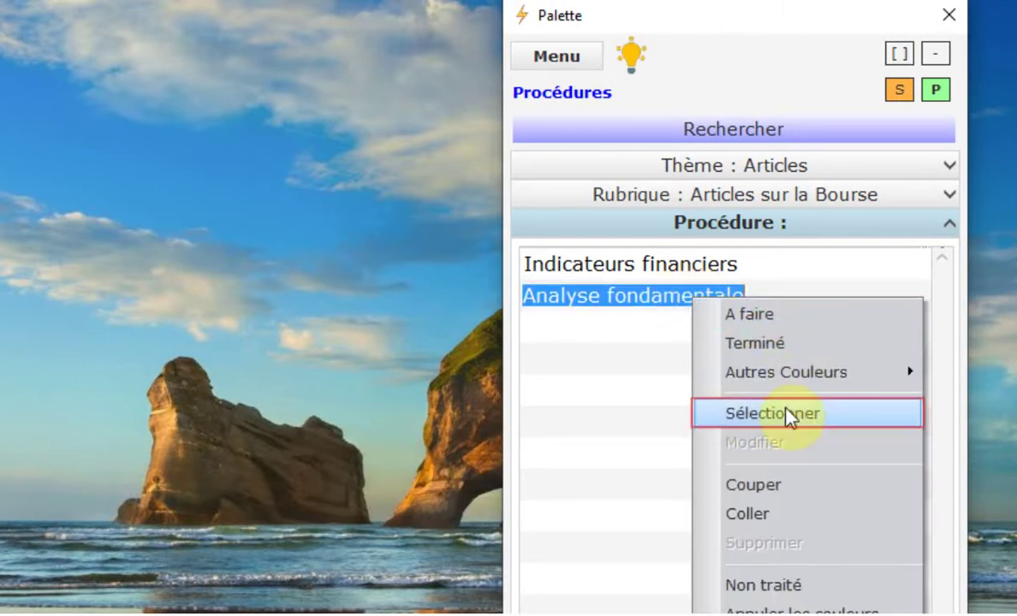
click(826, 414)
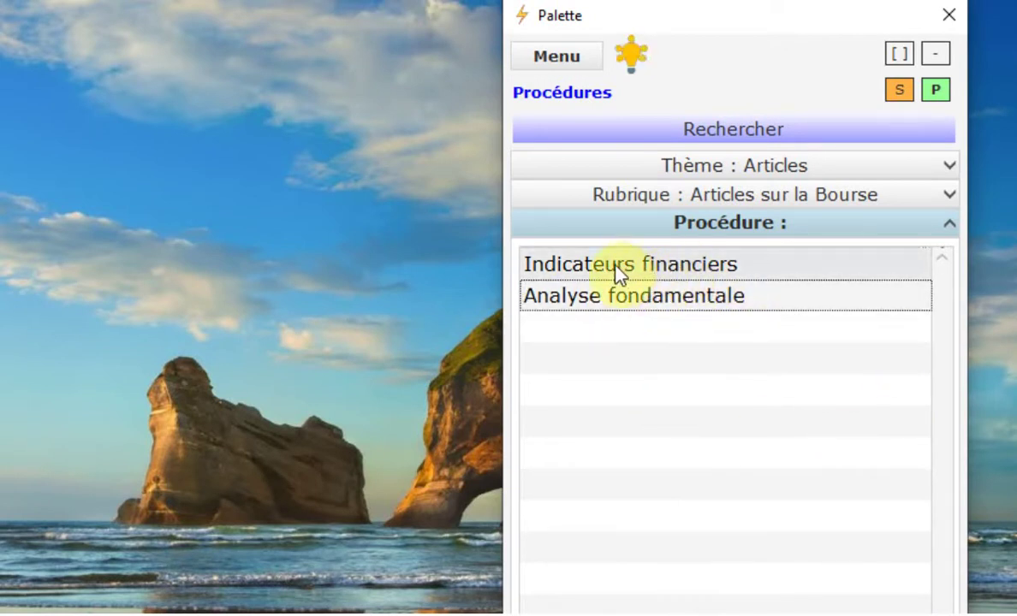
Open the "Indicateurs financiers" procedure and enlarge the palette window to make room for its text
double_click(738, 272)
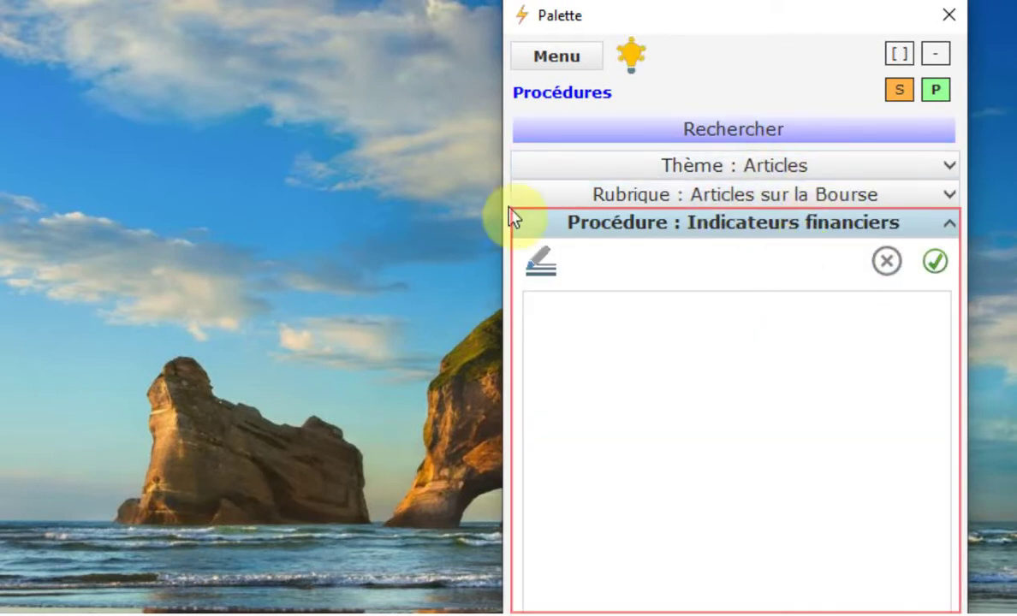
click(902, 58)
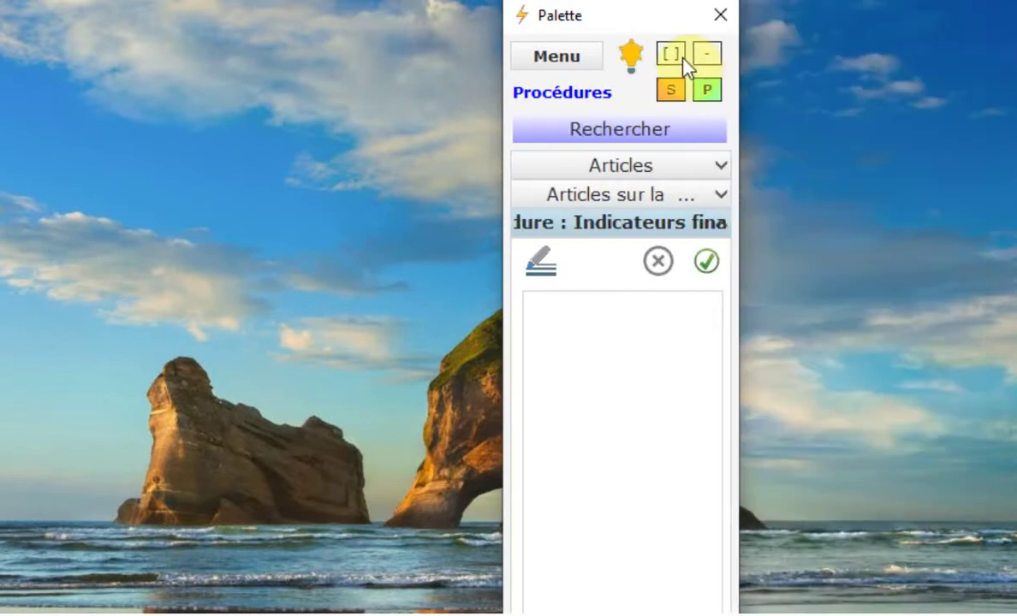
click(673, 58)
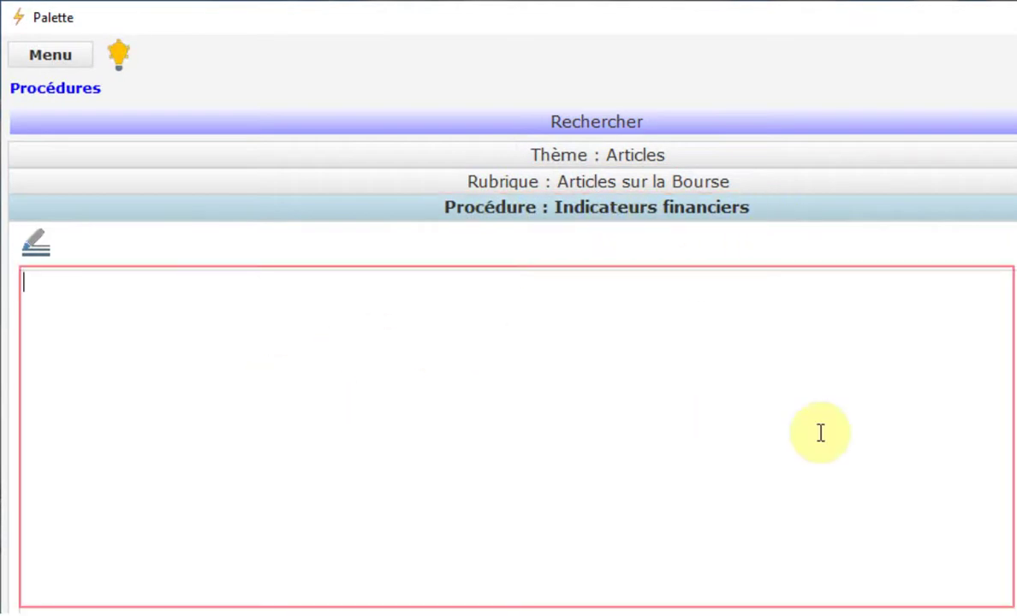
Show the text formatting tools for the "Indicateurs financiers" procedure and enter the title "INDICATEUR DU RSI" in its text area
click(36, 249)
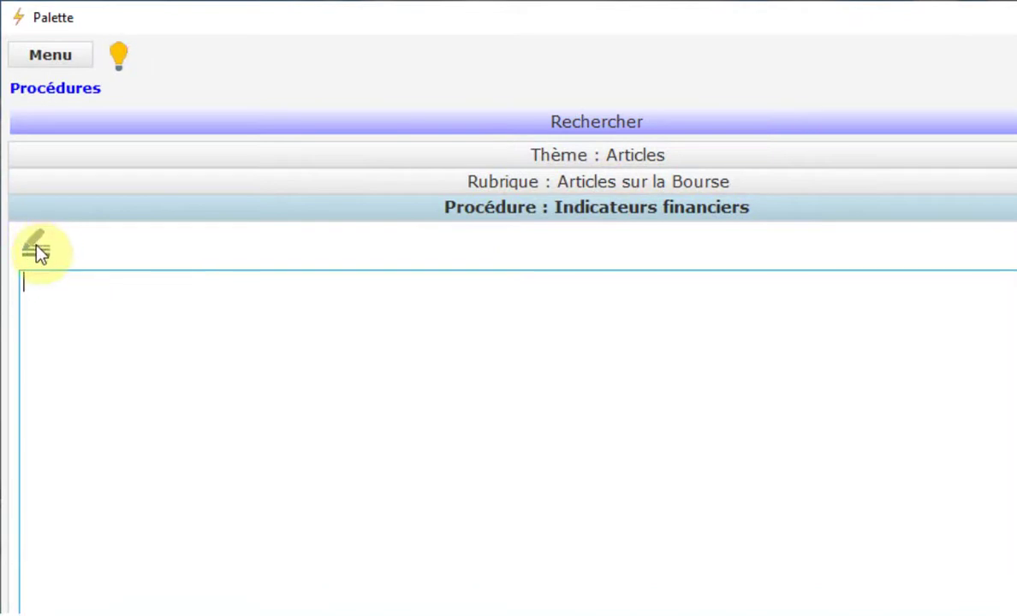
click(36, 250)
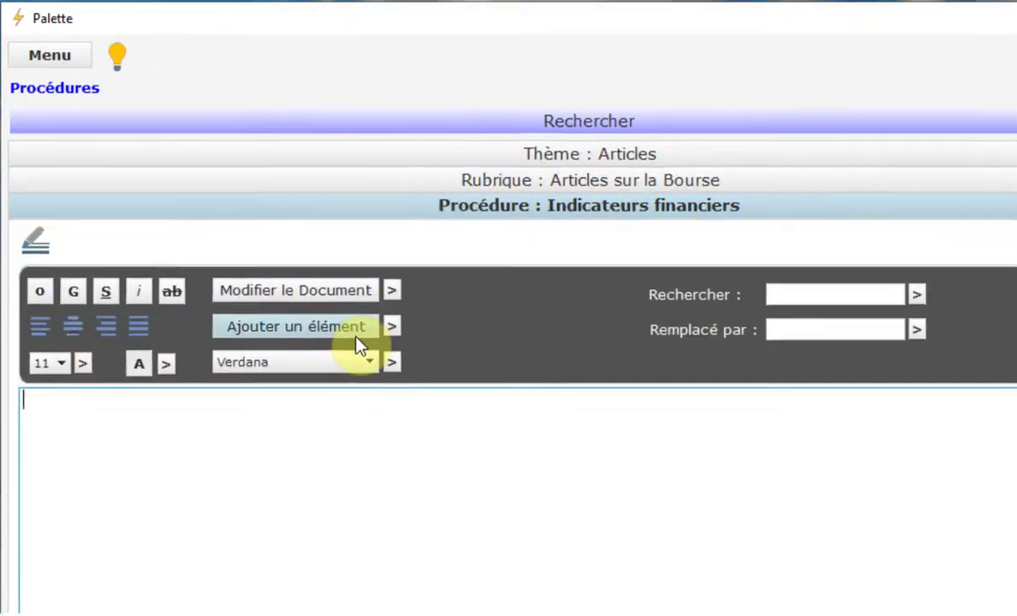
click(925, 204)
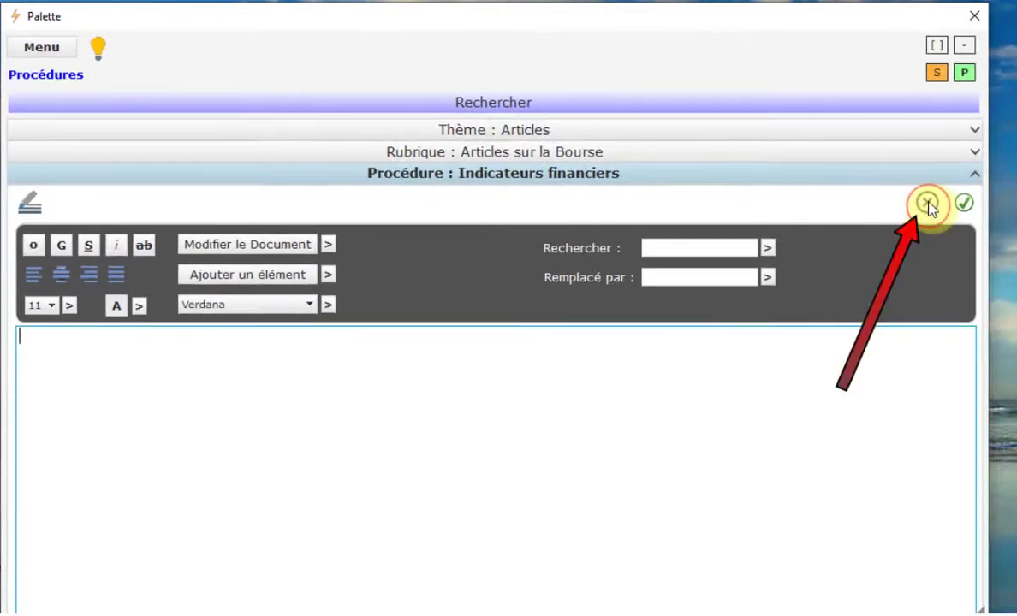
click(964, 203)
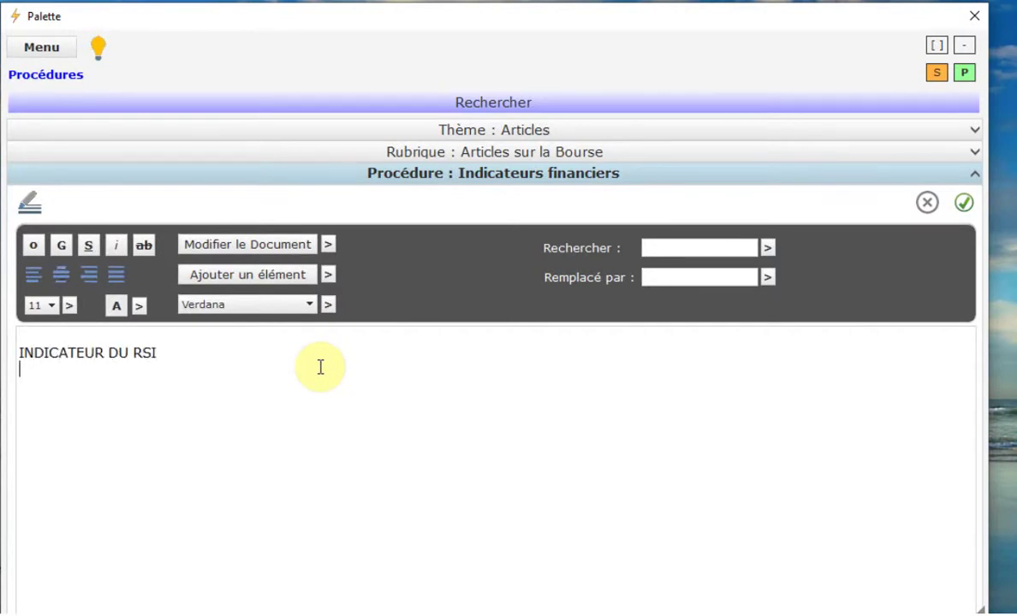
click(320, 367)
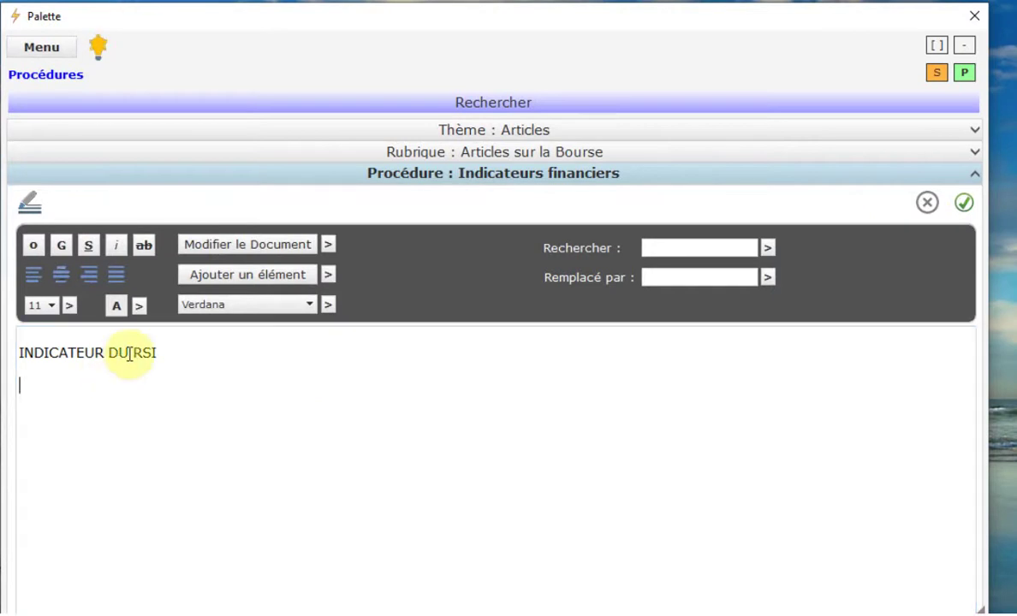
Make the "INDICATEUR DU RSI" title bold and underlined, and set its font size to 20
triple_click(195, 355)
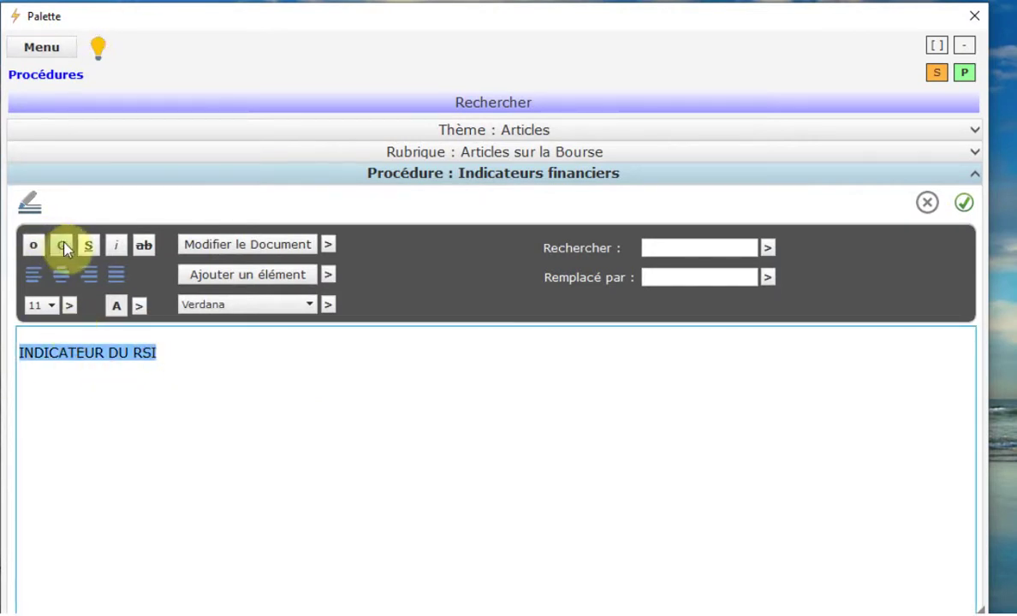
click(64, 245)
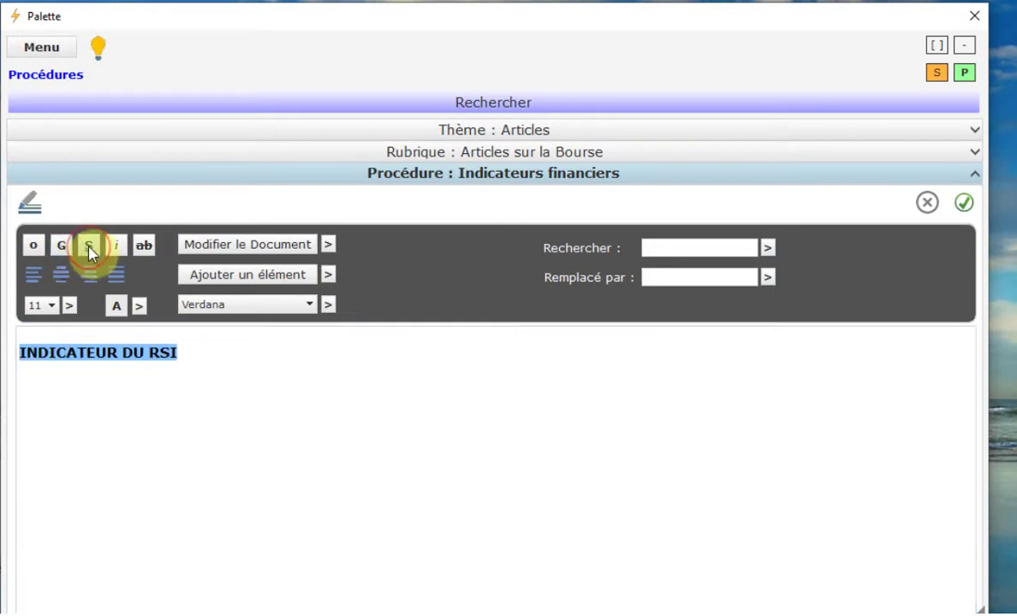
click(49, 305)
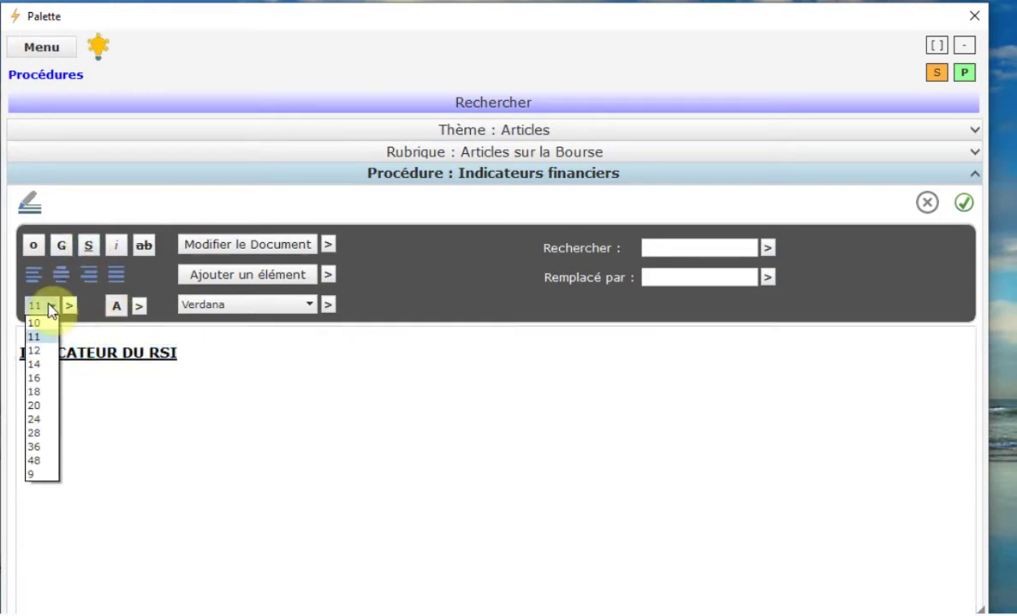
click(43, 405)
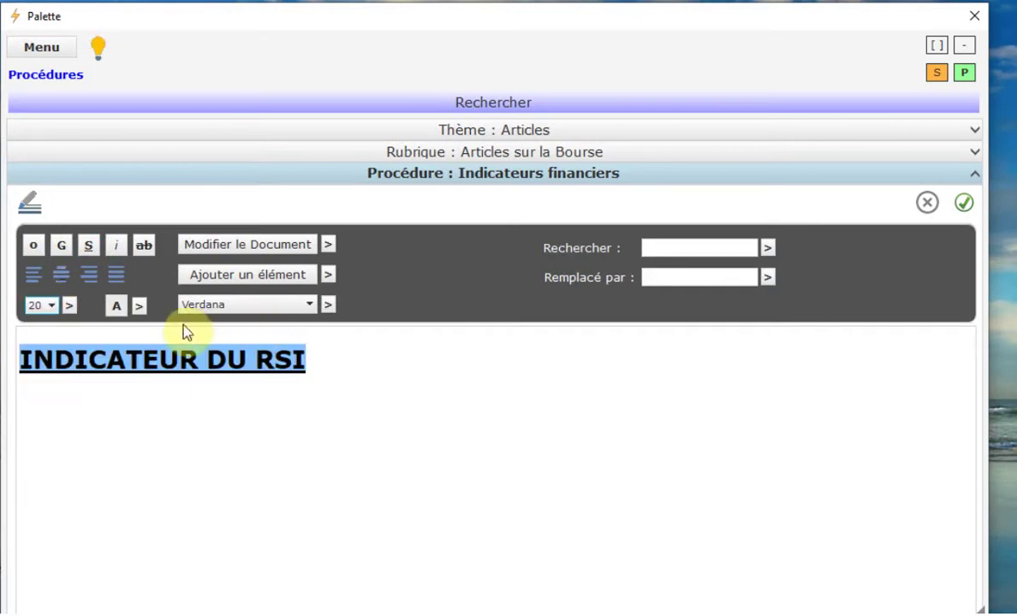
Change the title's text color to blue (#0011FA)
click(136, 328)
click(124, 310)
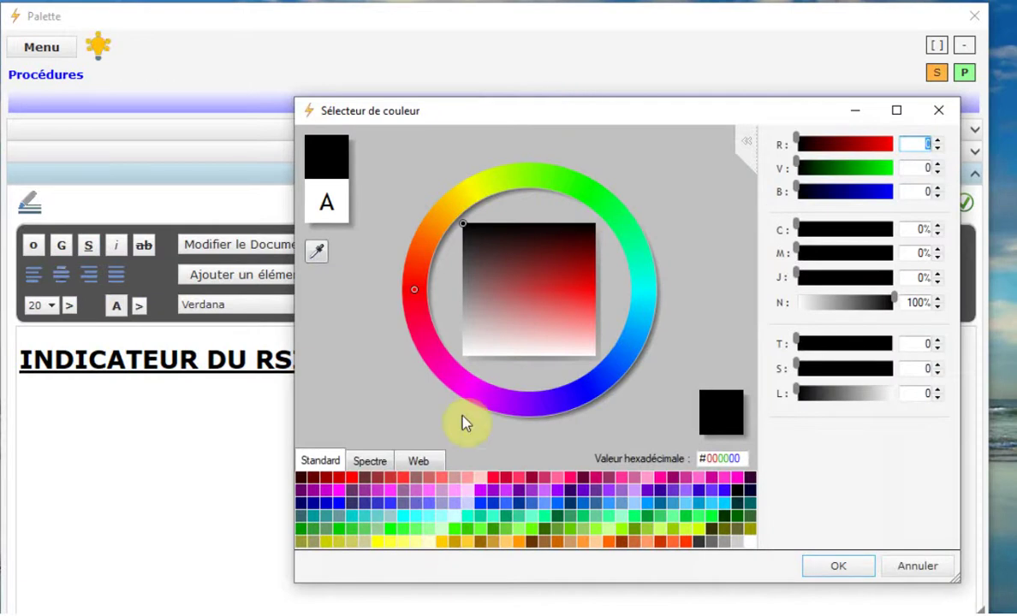
click(597, 394)
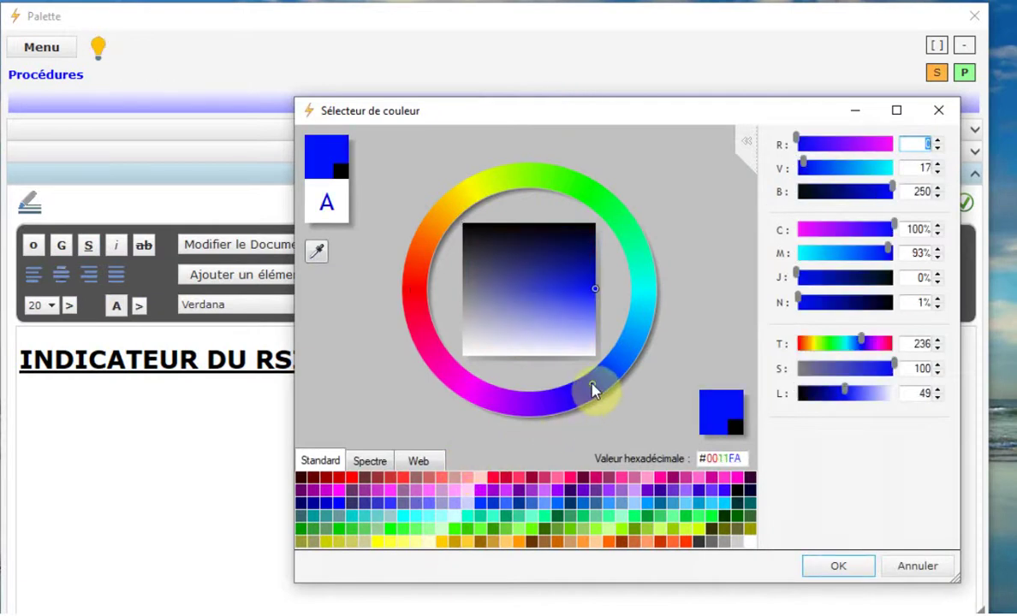
click(834, 568)
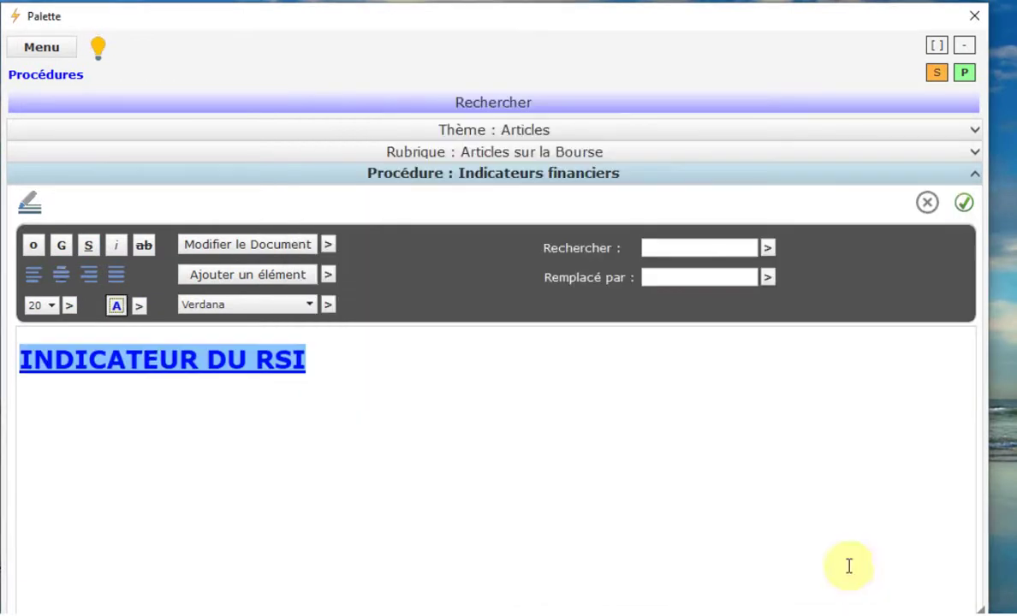
Set the title's font to Castellar and place the text cursor on the line below it
click(179, 354)
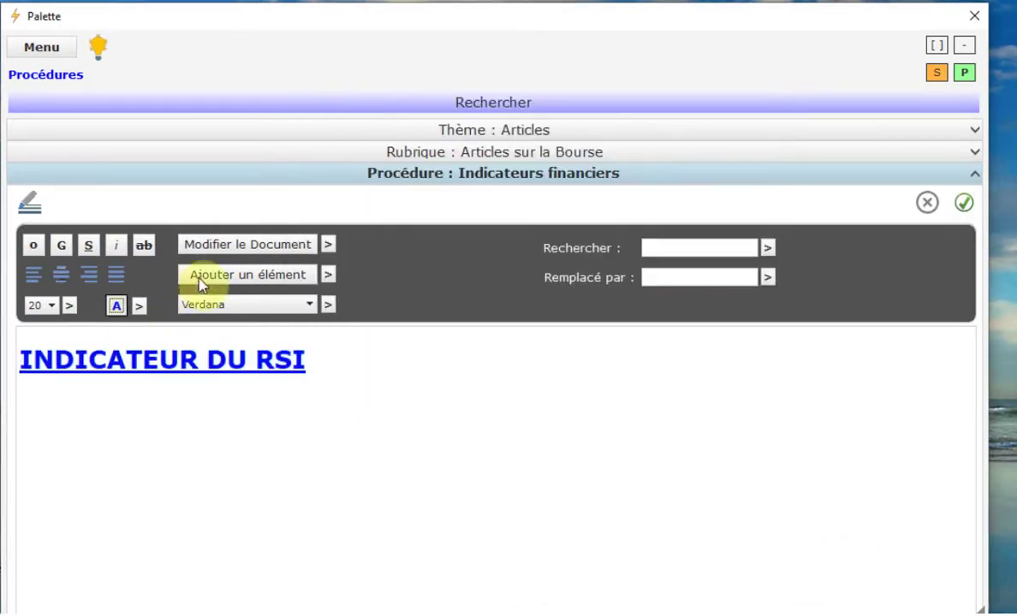
click(310, 305)
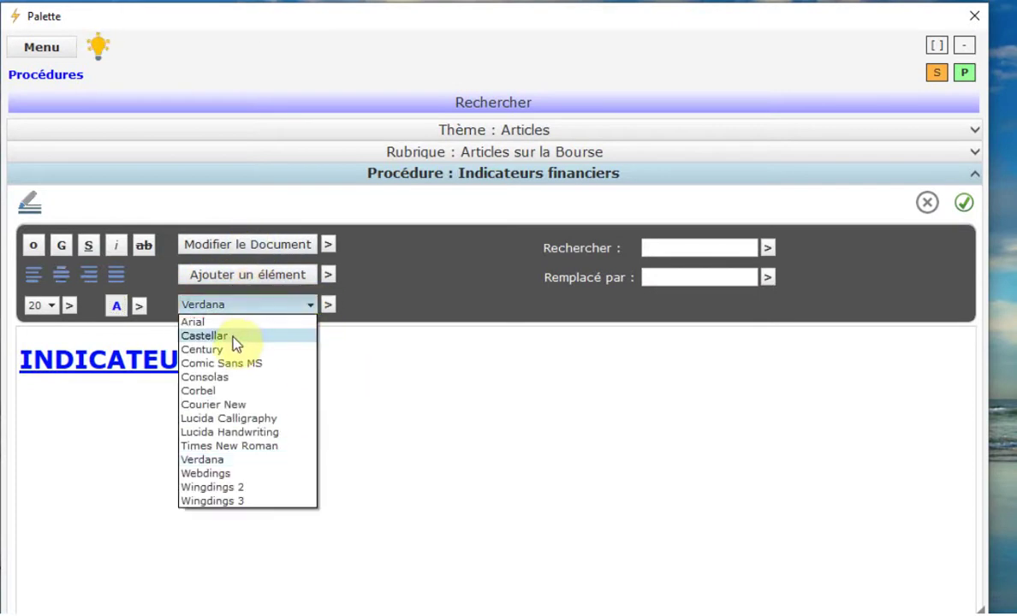
click(244, 337)
click(328, 305)
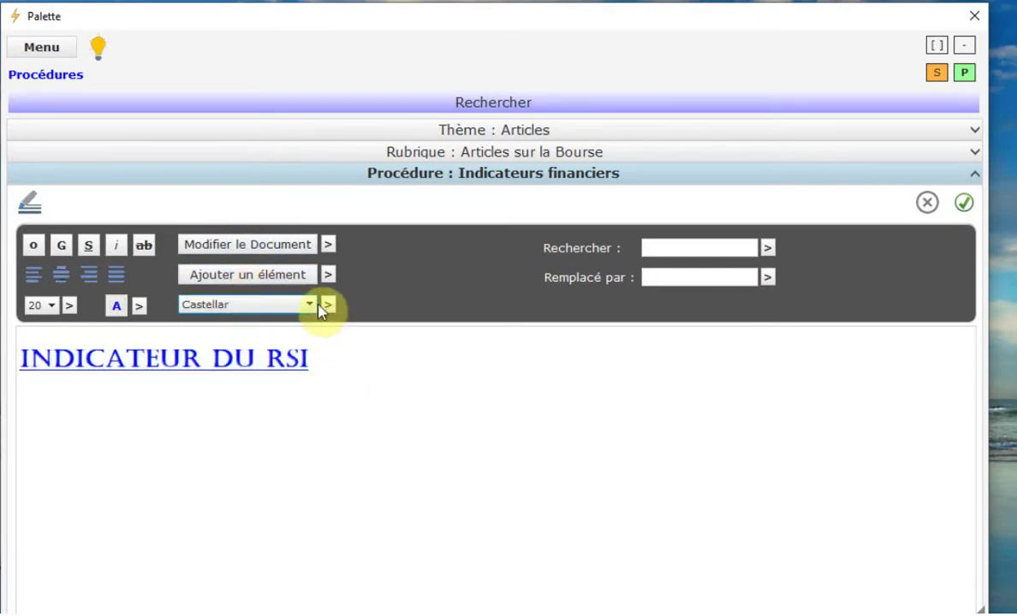
click(965, 205)
click(74, 426)
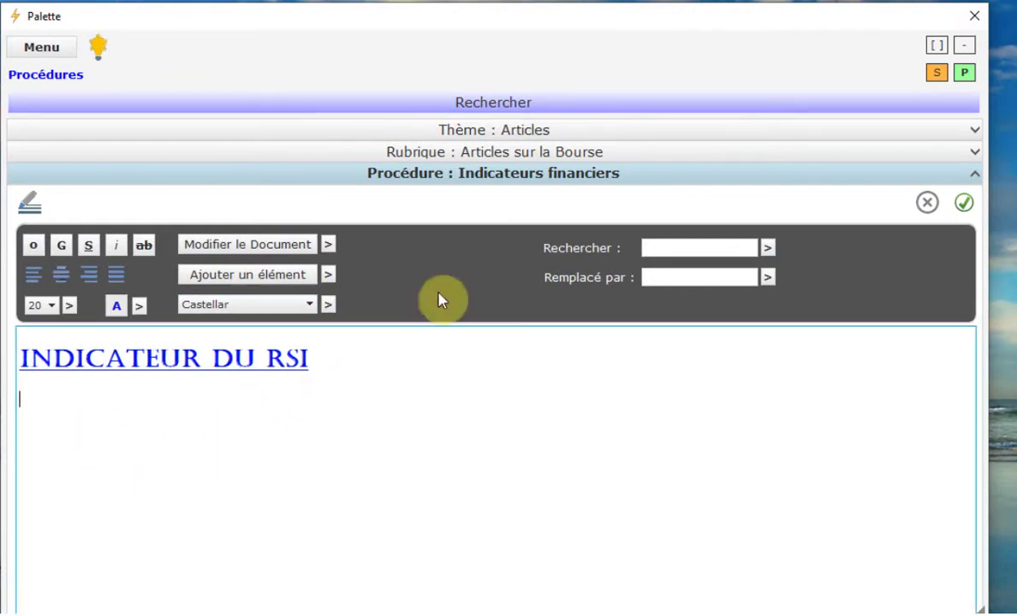
Shrink the palette to its narrow size and move it aside to free space on the desktop
click(938, 47)
drag(857, 23, 889, 22)
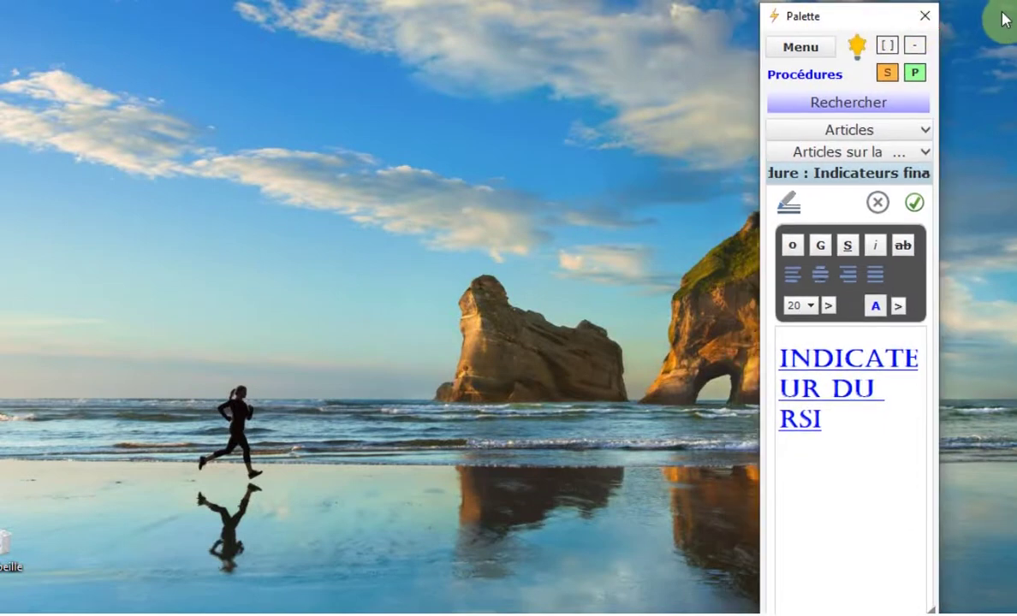
drag(1005, 19, 1016, 19)
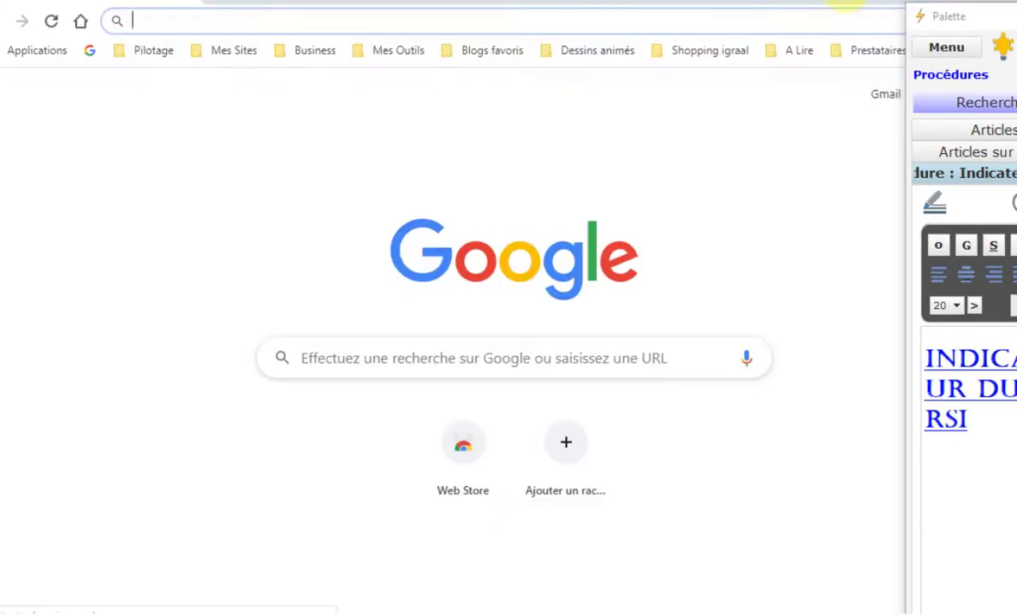
Switch to the Chrome browser, search Google for "Indicateur RSI" and open the Admiral Markets article
click(182, 29)
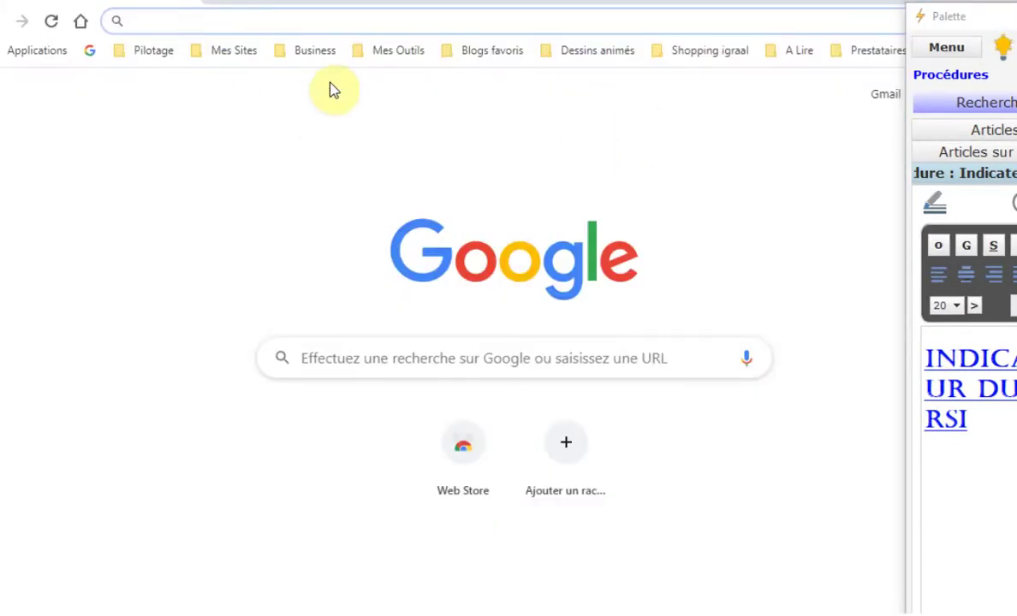
text(Indicate)
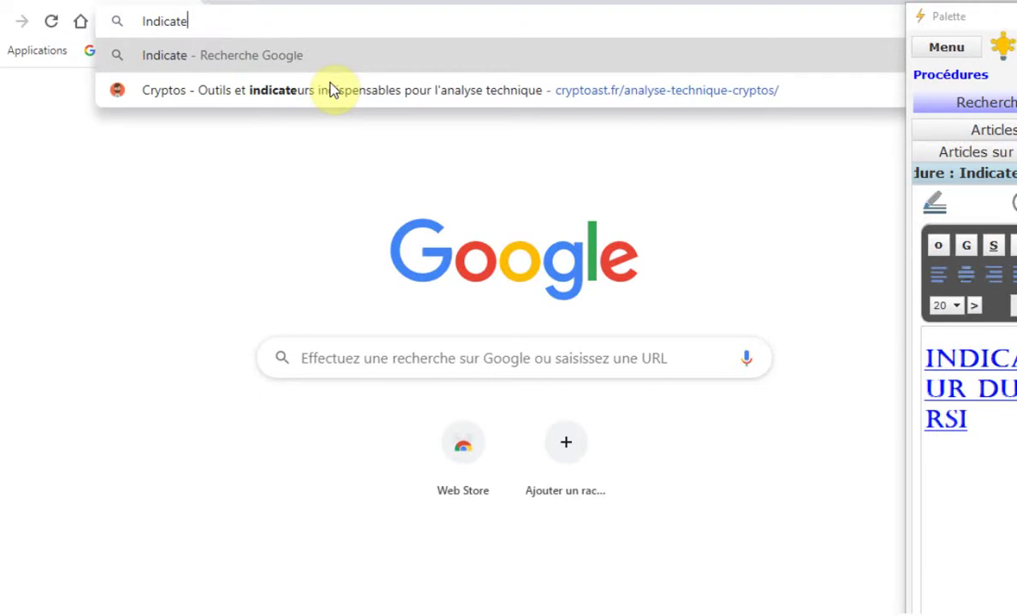
text(ur RSI)
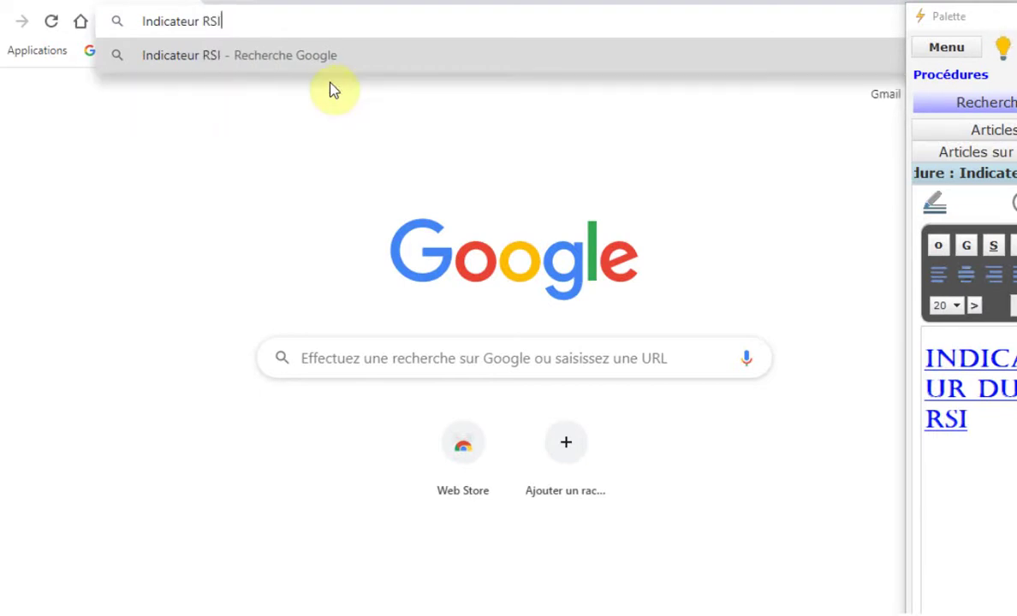
key(Return)
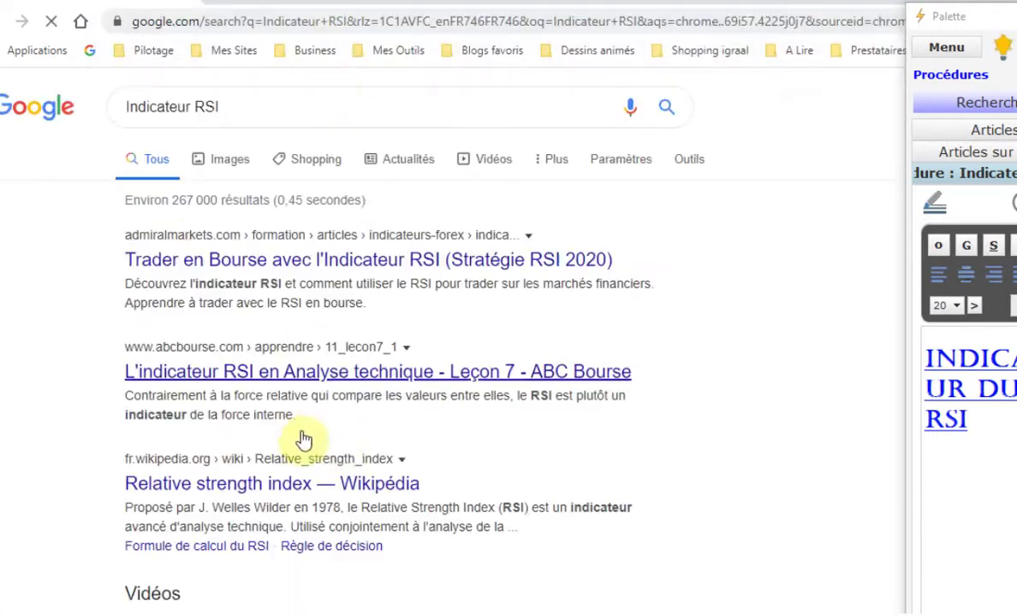
click(254, 261)
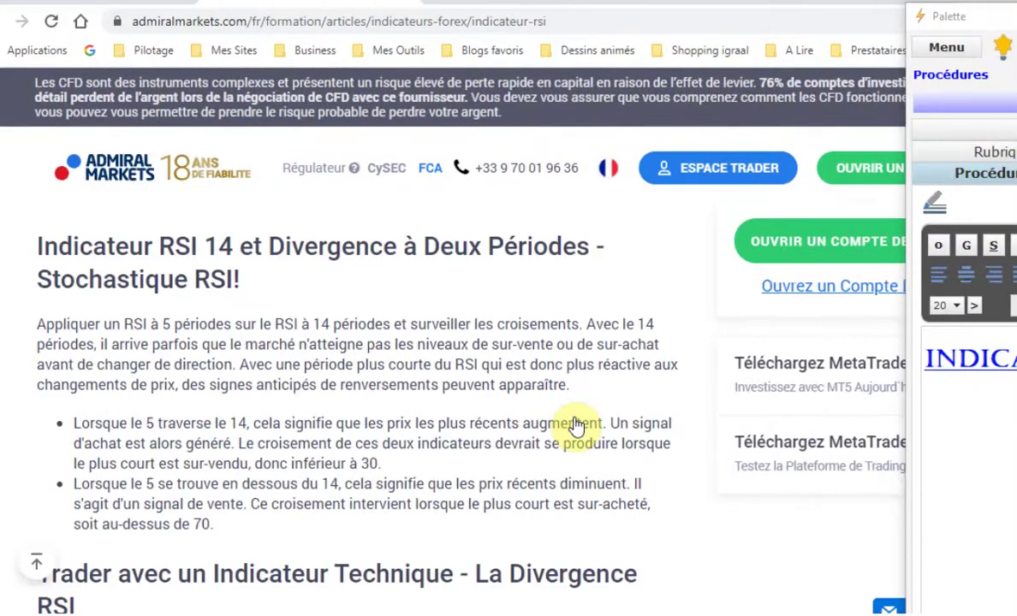
Copy the article's "Indicateur RSI 14 et Divergence à Deux Périodes" section with its two bullets and paste it under the procedure's title
drag(23, 237, 41, 283)
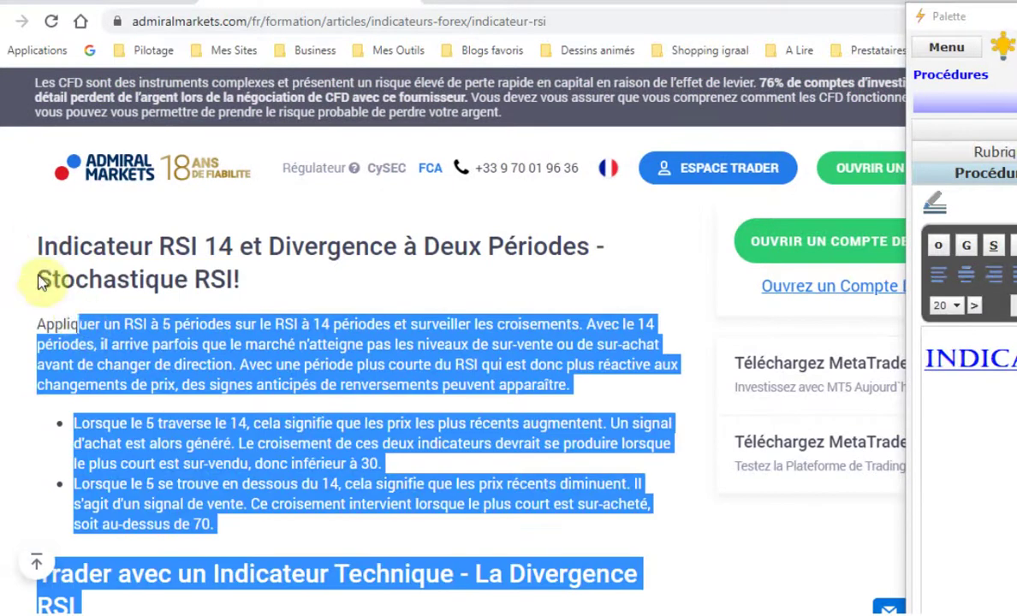
click(16, 259)
drag(38, 237, 436, 523)
right_click(342, 364)
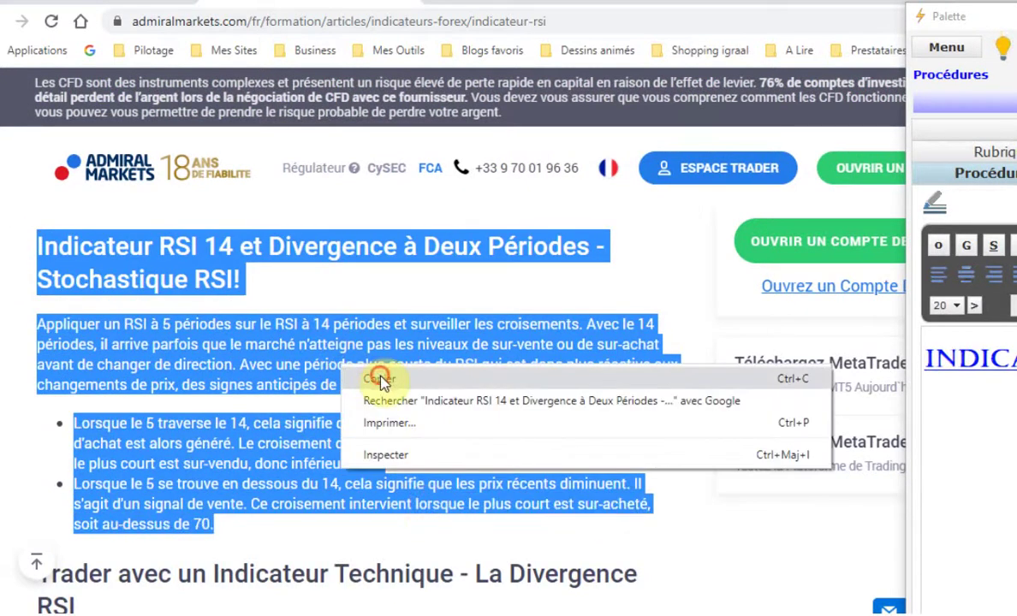
click(377, 377)
click(970, 407)
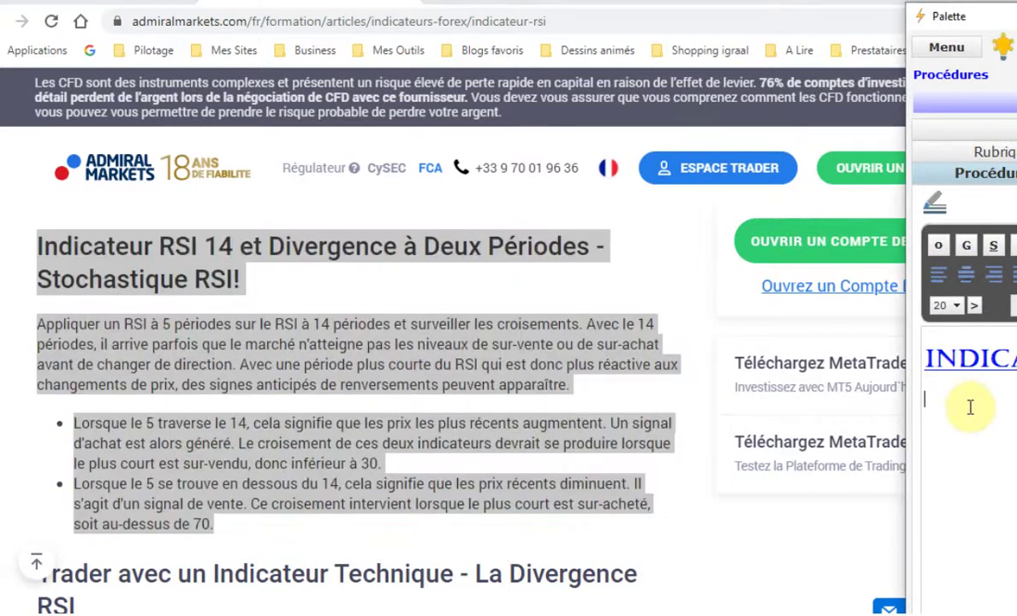
key(ctrl+v)
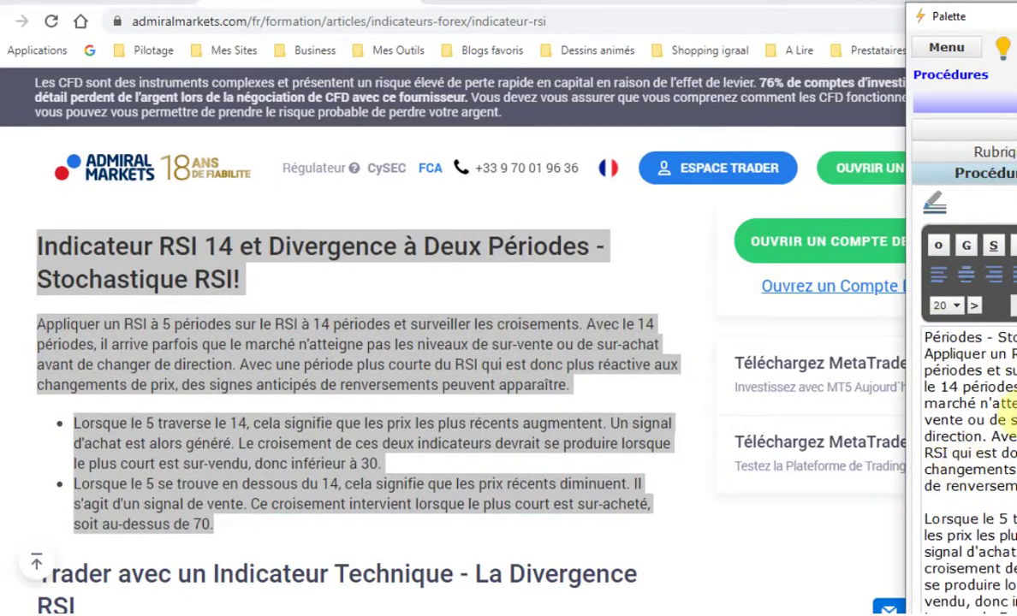
Copy the MetaTrader price chart image located above "Les Signaux RSI en Trading" in the article
scroll(247, 413, down, 5)
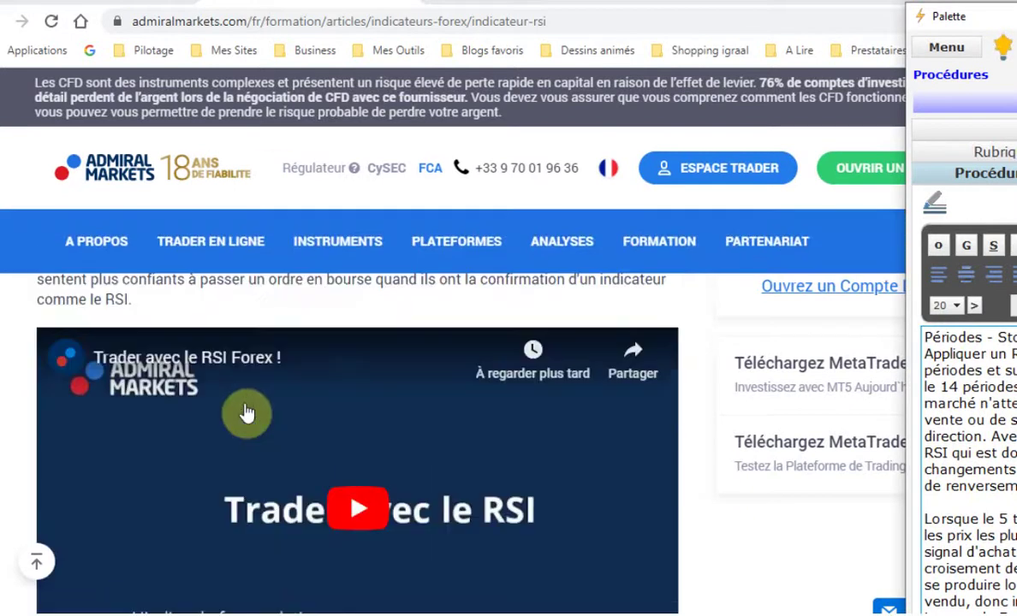
scroll(253, 419, down, 8)
scroll(342, 356, up, 3)
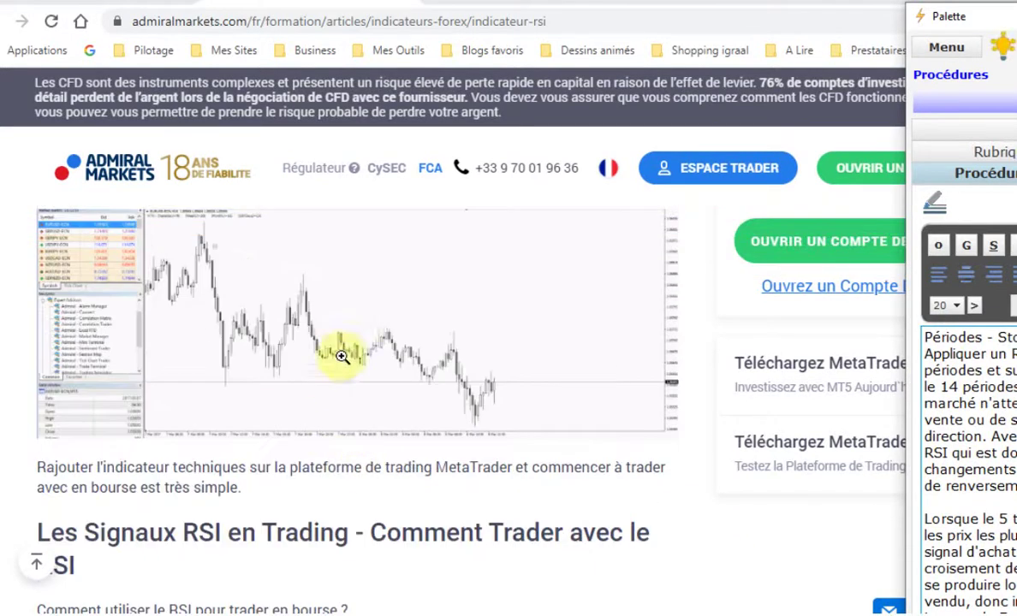
right_click(352, 324)
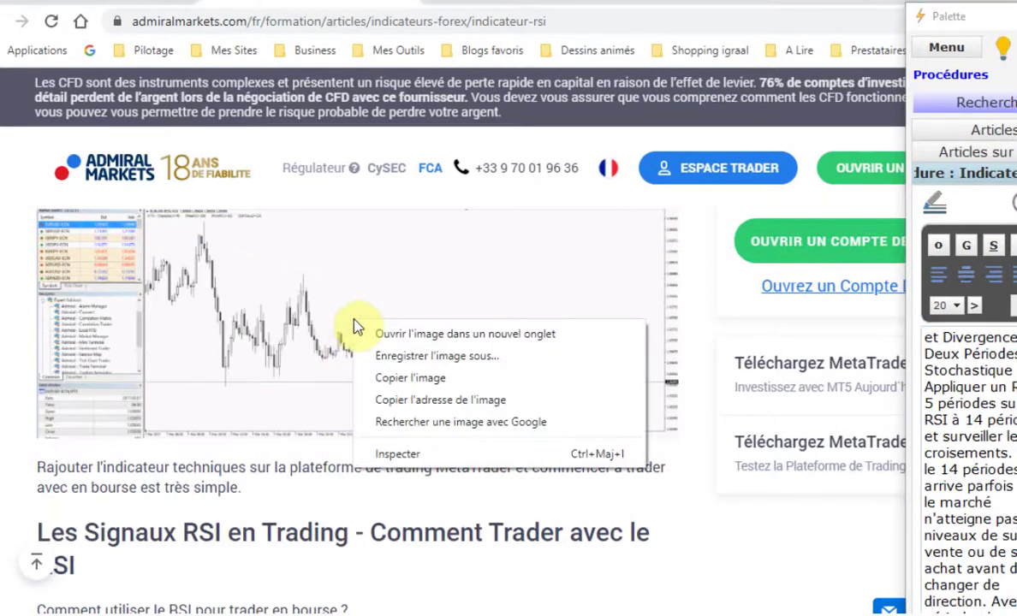
click(407, 383)
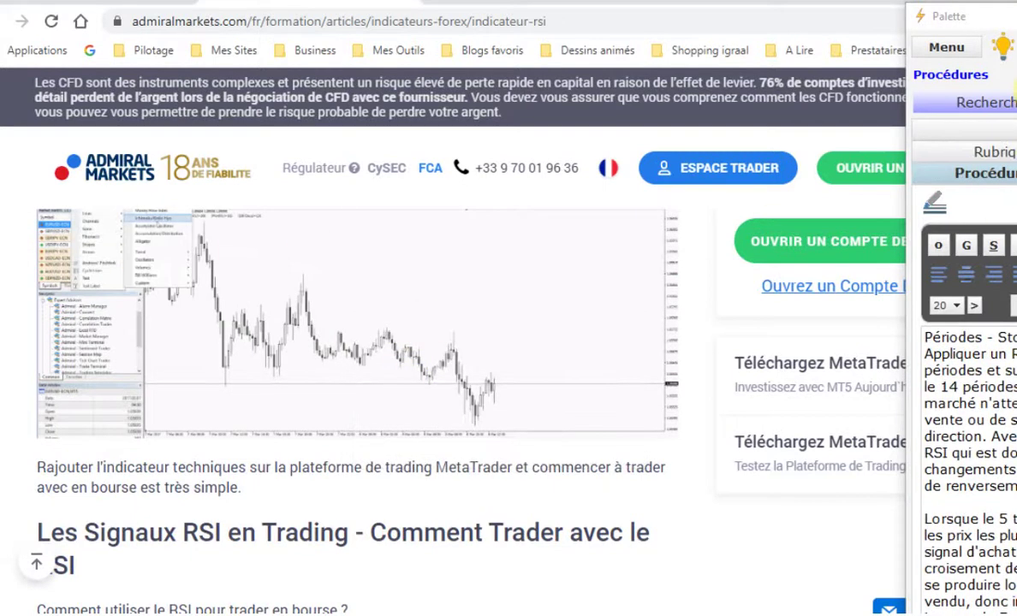
Bring the palette back into view in its enlarged size and paste the copied chart image below the procedure's text
drag(1016, 24, 938, 25)
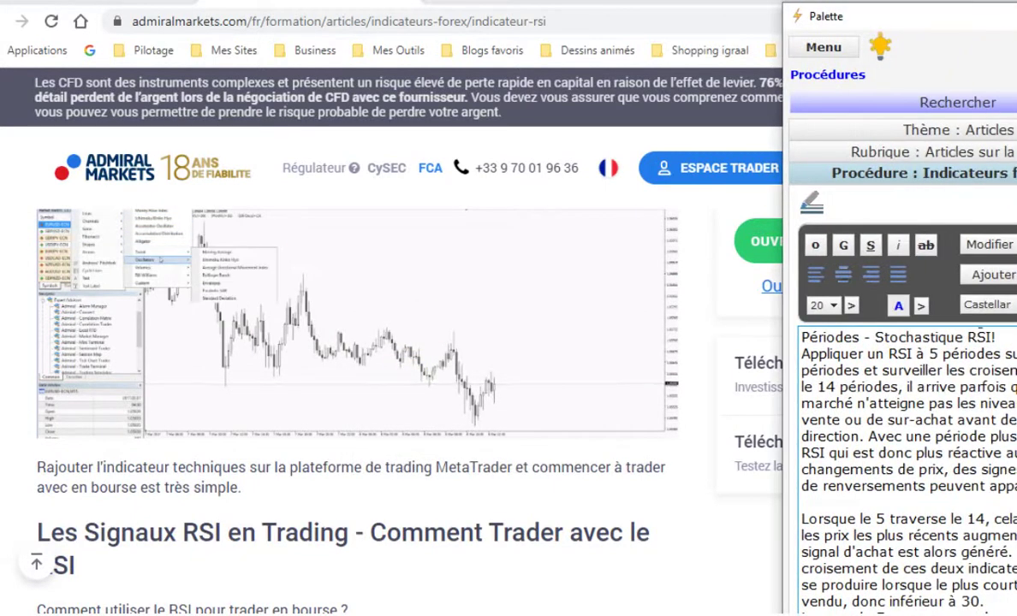
key(super+Up)
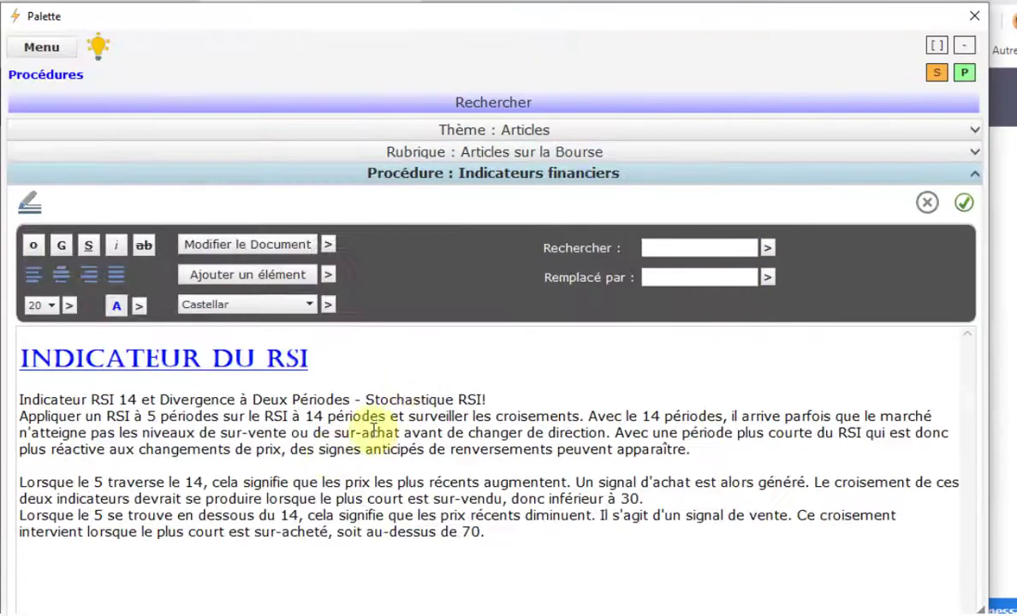
click(536, 547)
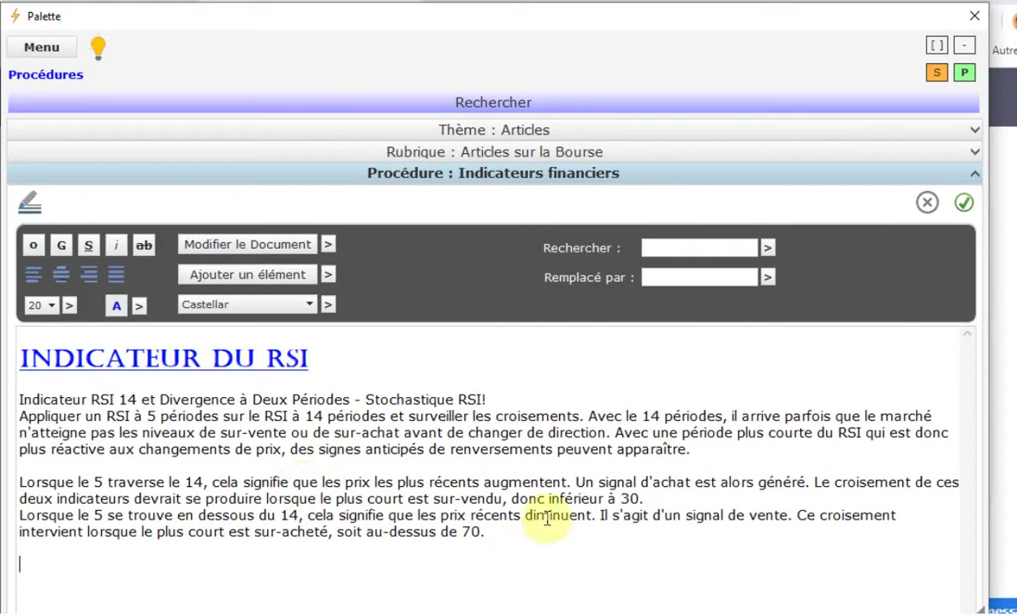
key(ctrl+v)
scroll(546, 518, down, 1)
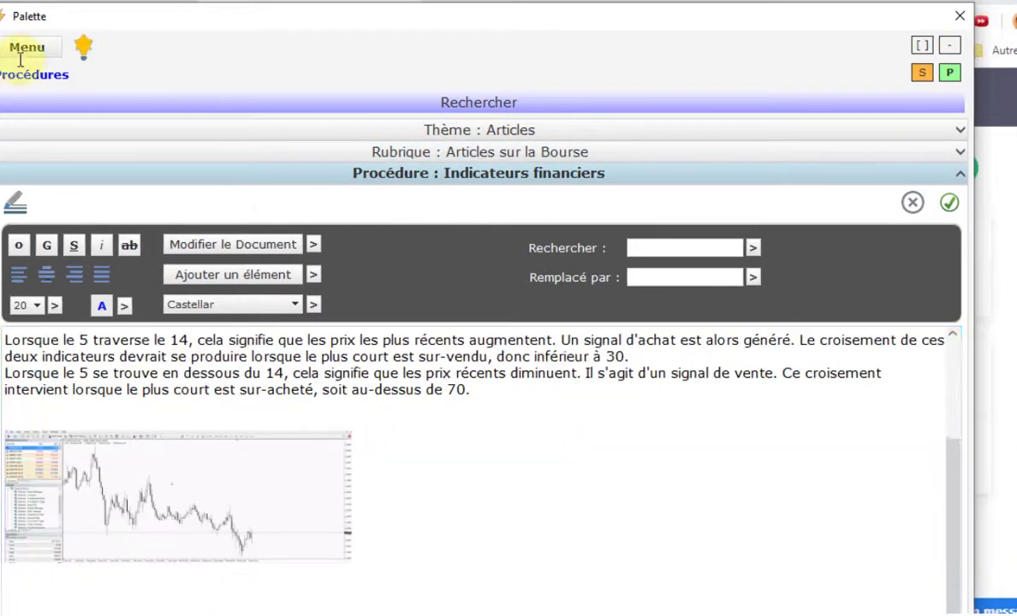
Enlarge the pasted price chart image below the text to about 60% of the text area's width
click(176, 475)
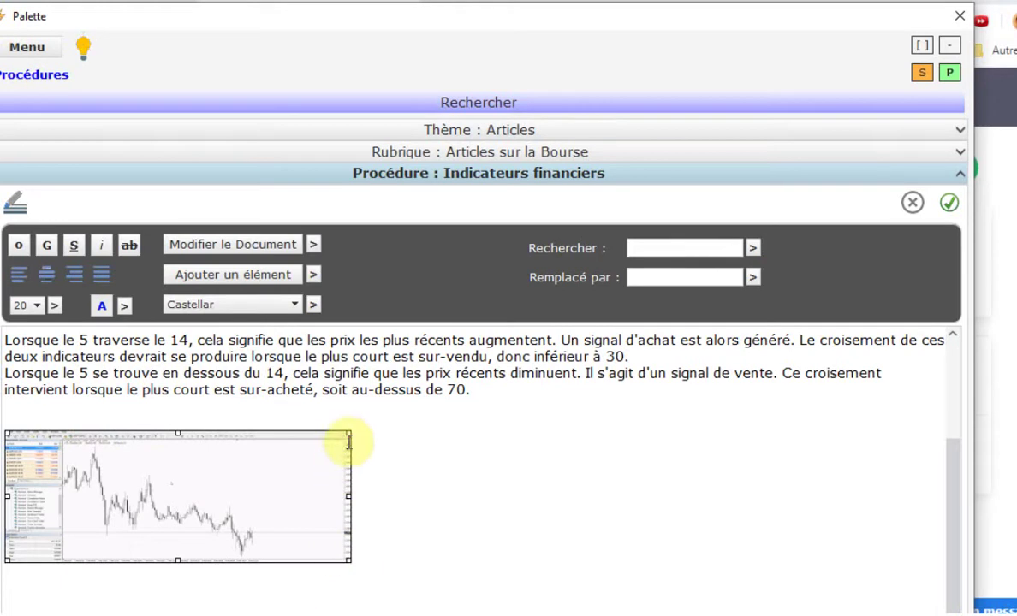
click(344, 435)
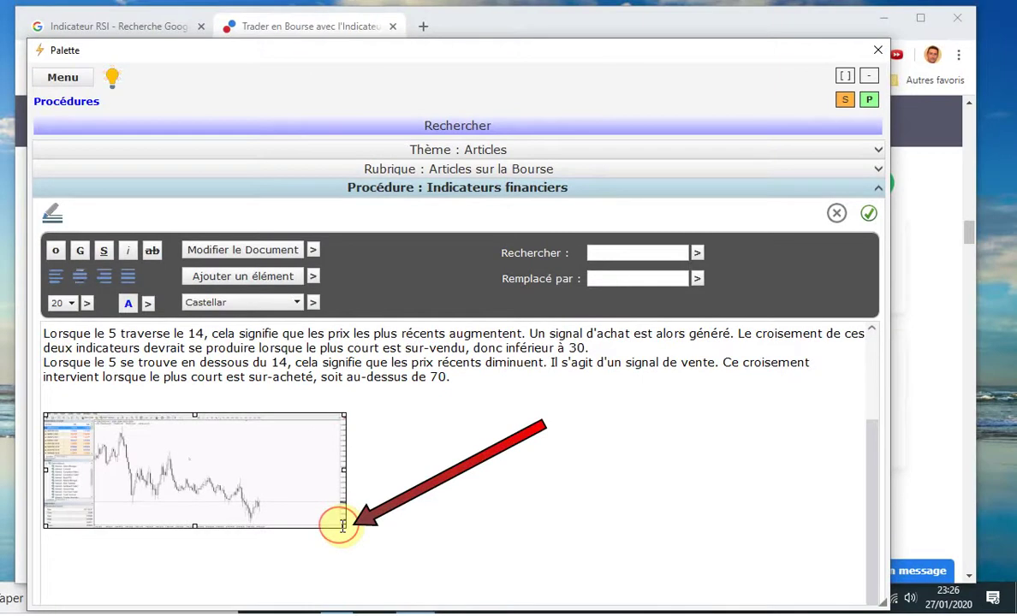
mouse_move(343, 526)
mouse_down()
mouse_move(415, 566)
mouse_move(560, 595)
mouse_move(693, 604)
mouse_move(441, 572)
mouse_move(564, 601)
mouse_up()
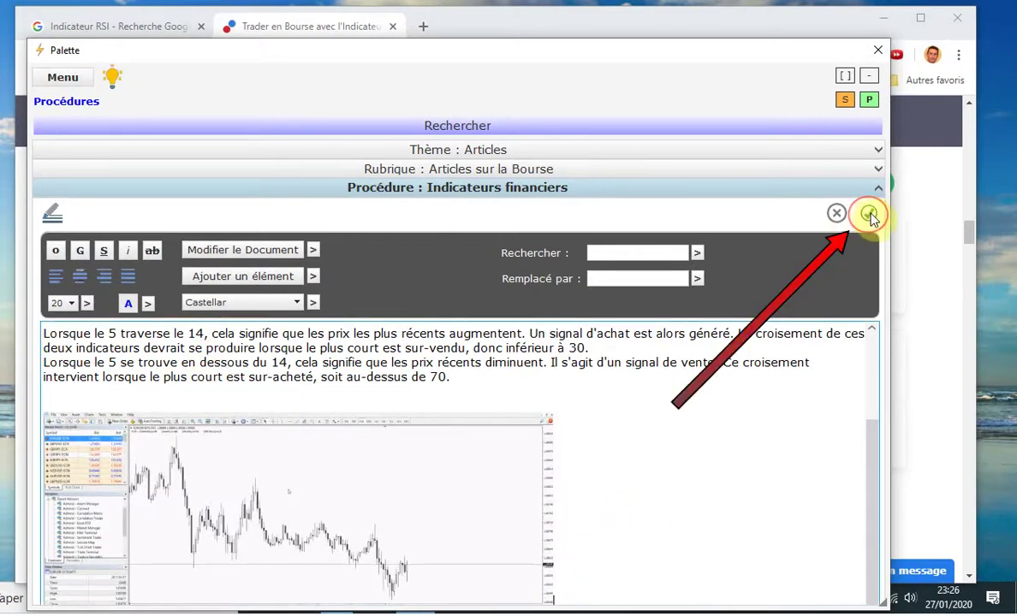
scroll(709, 466, down, 2)
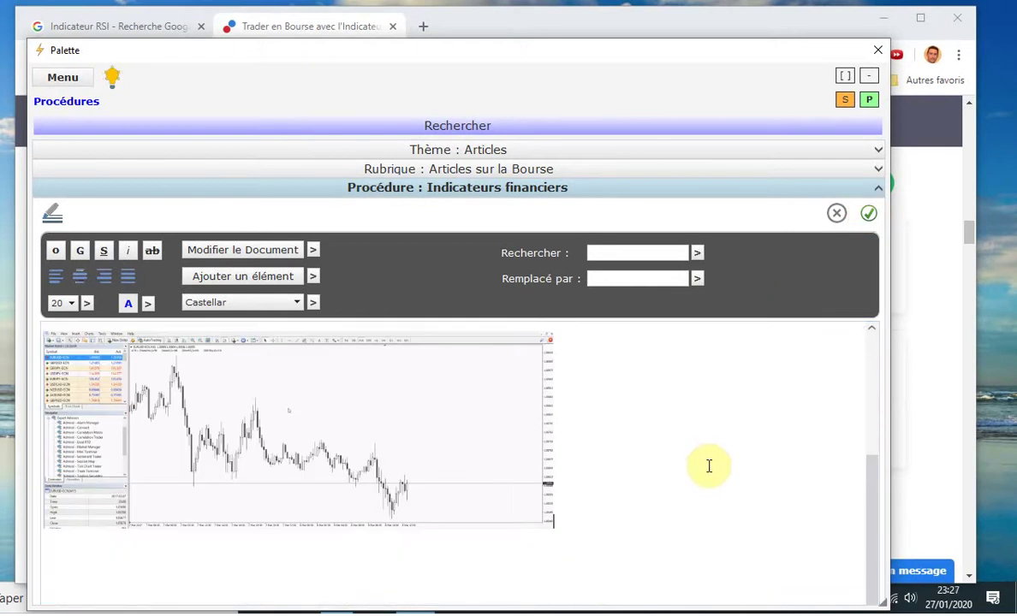
scroll(704, 462, up, 5)
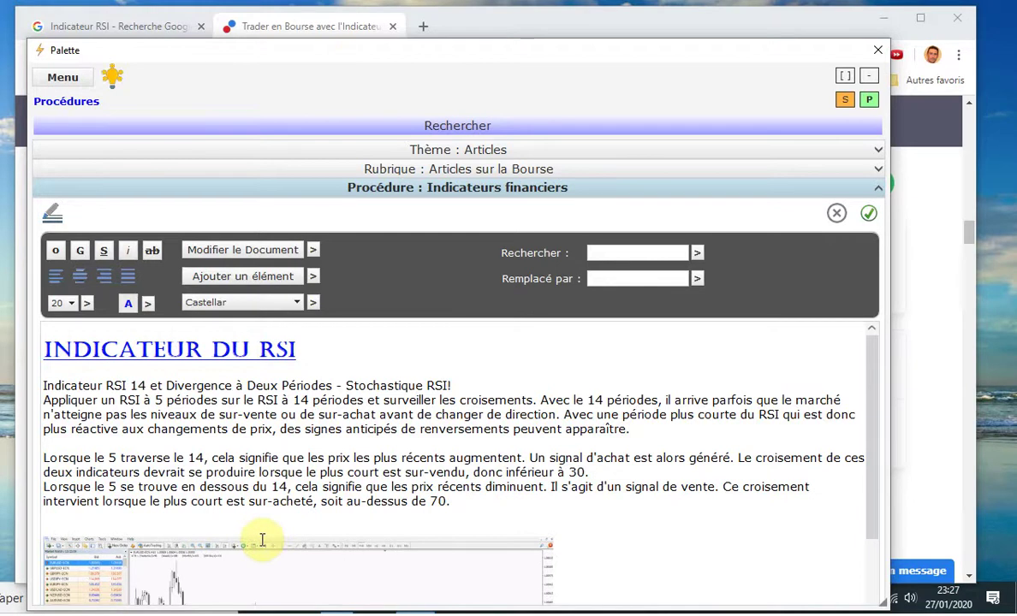
Open the procedure's document in Microsoft Word and insert a table of 3 rows and 4 columns below the chart image
click(264, 254)
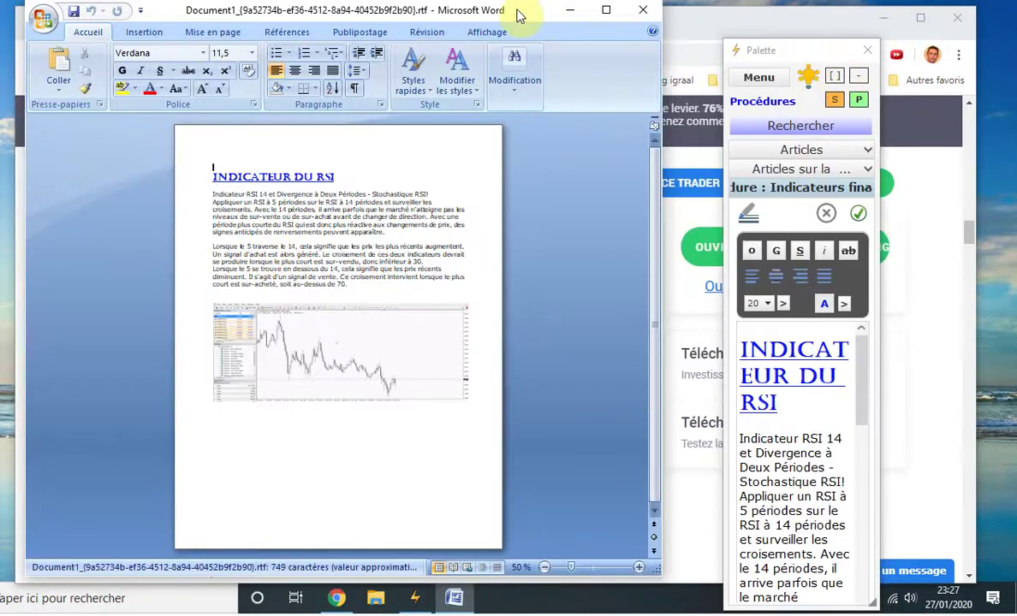
drag(519, 16, 541, 40)
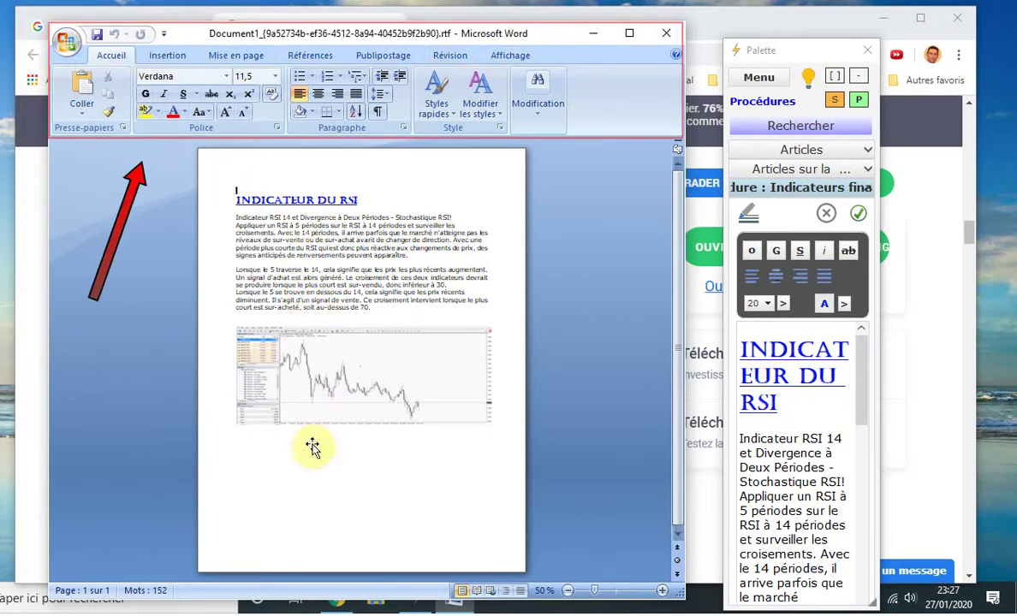
click(292, 463)
click(254, 443)
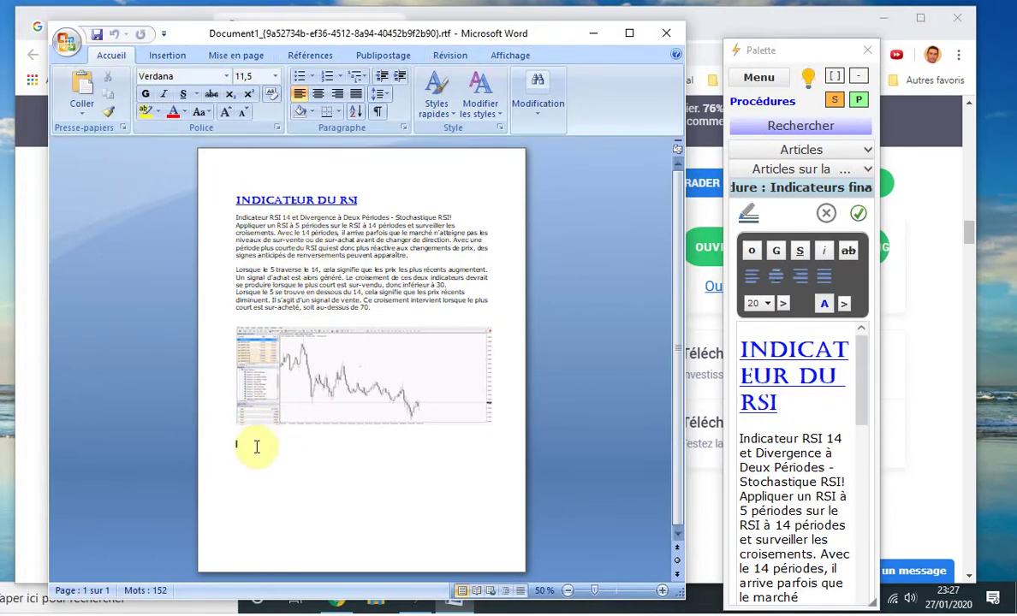
click(168, 56)
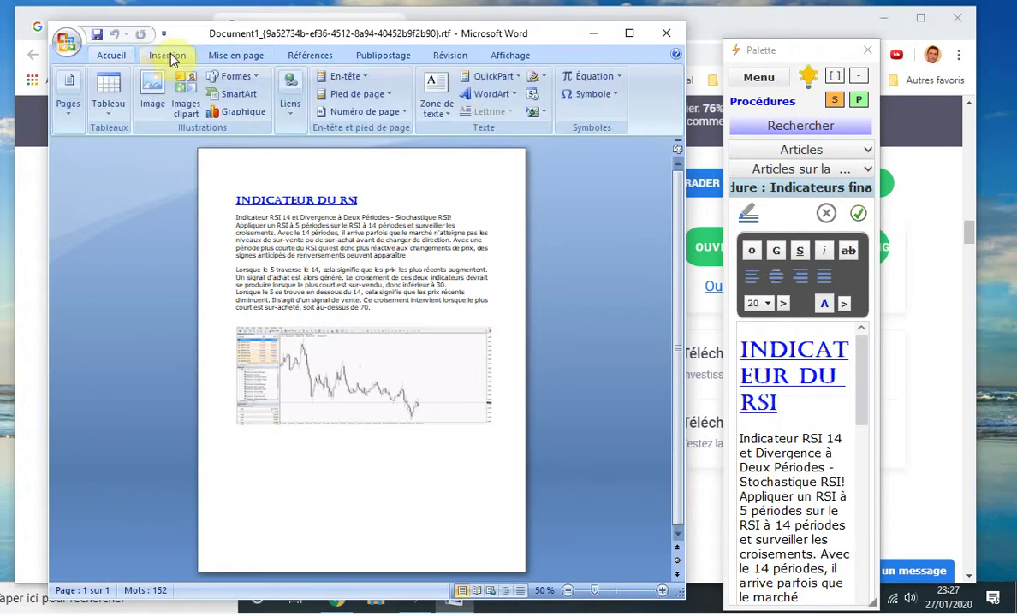
click(109, 96)
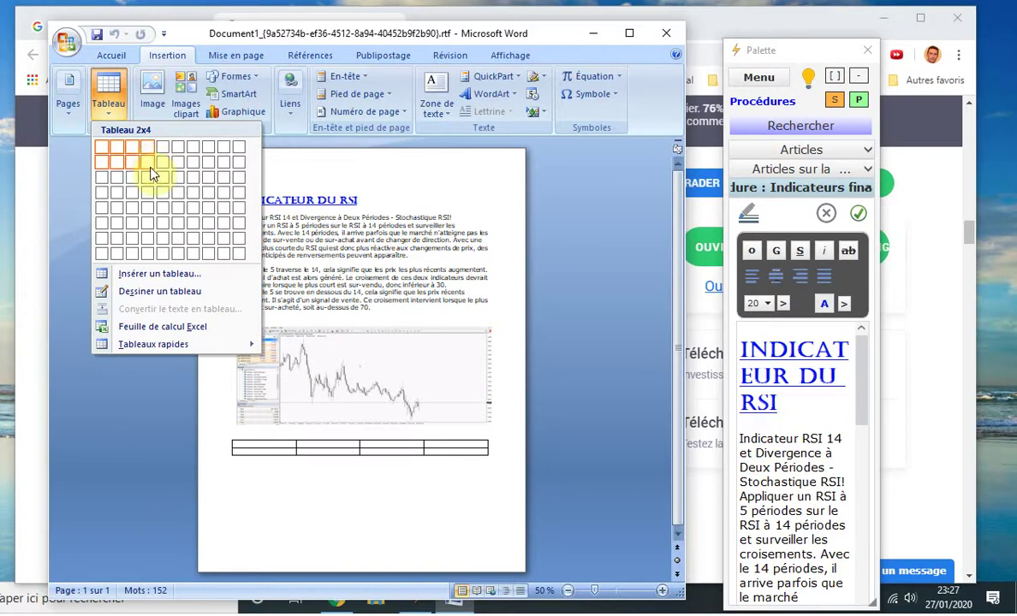
click(150, 178)
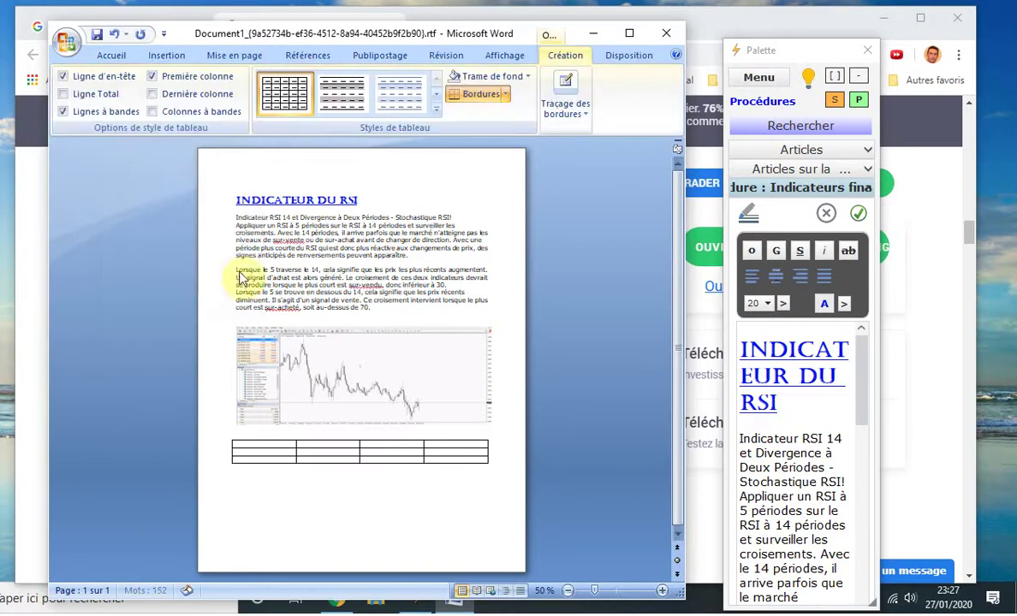
Increase the table's row heights and centre the first row's cells horizontally and vertically
drag(263, 450, 264, 461)
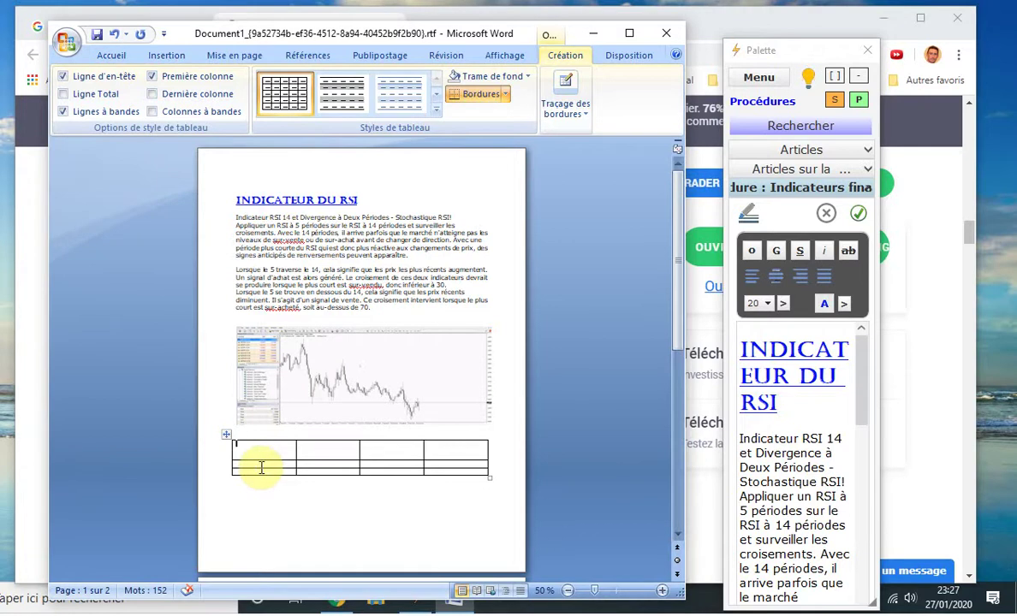
drag(258, 470, 254, 497)
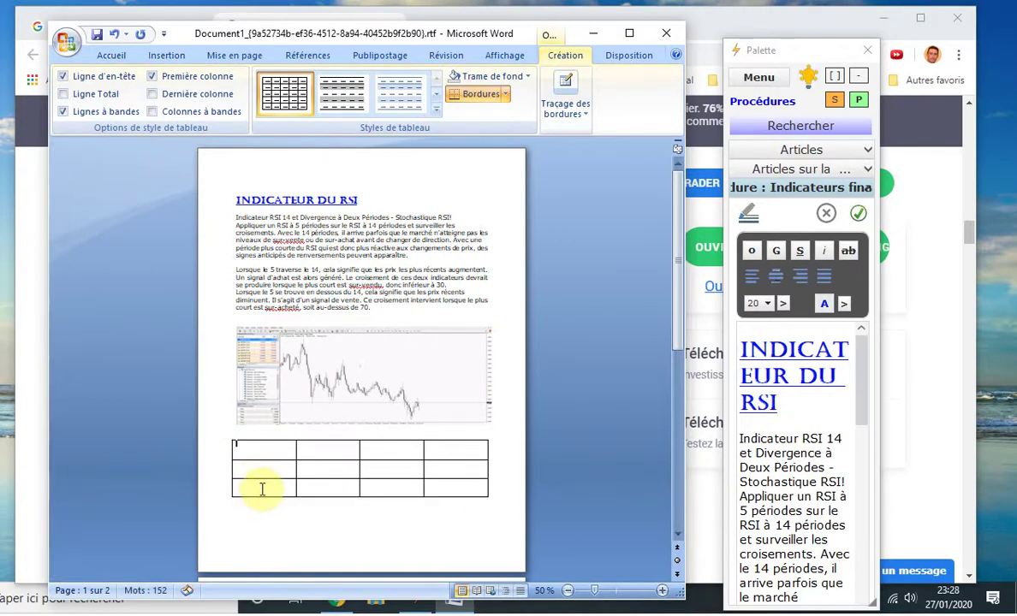
drag(252, 449, 461, 452)
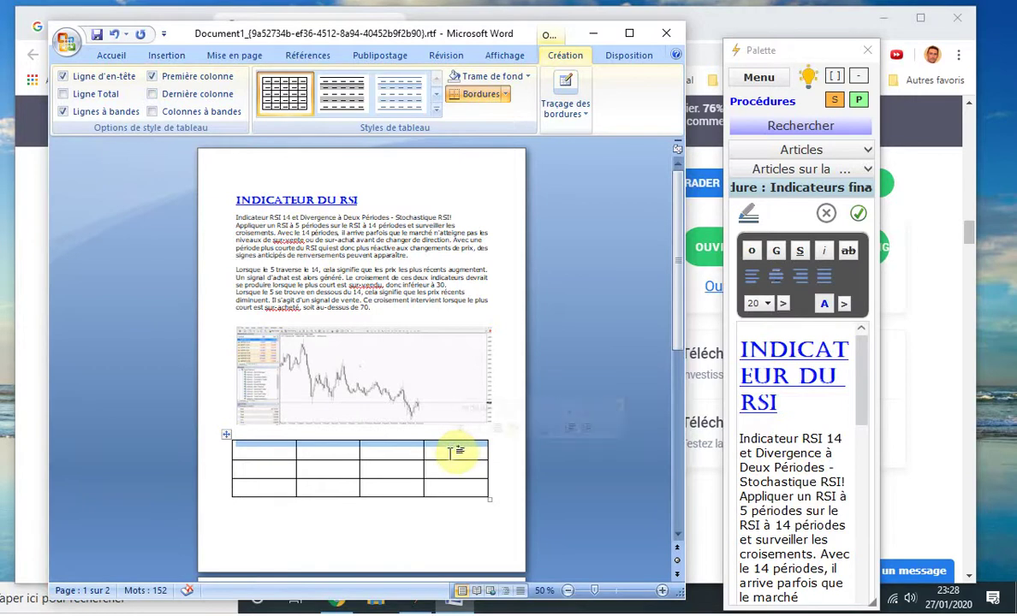
right_click(272, 453)
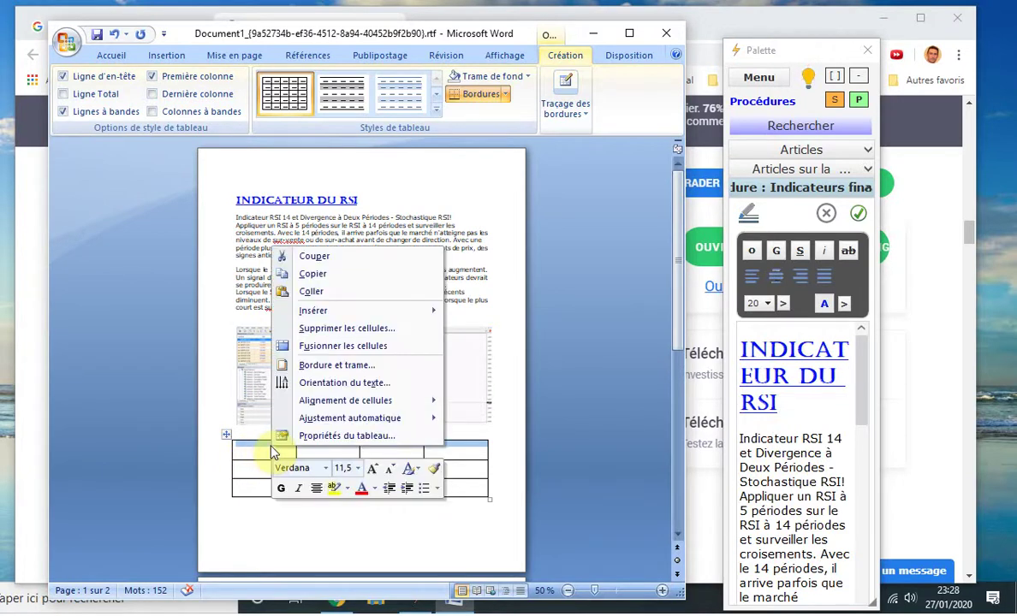
mouse_move(342, 406)
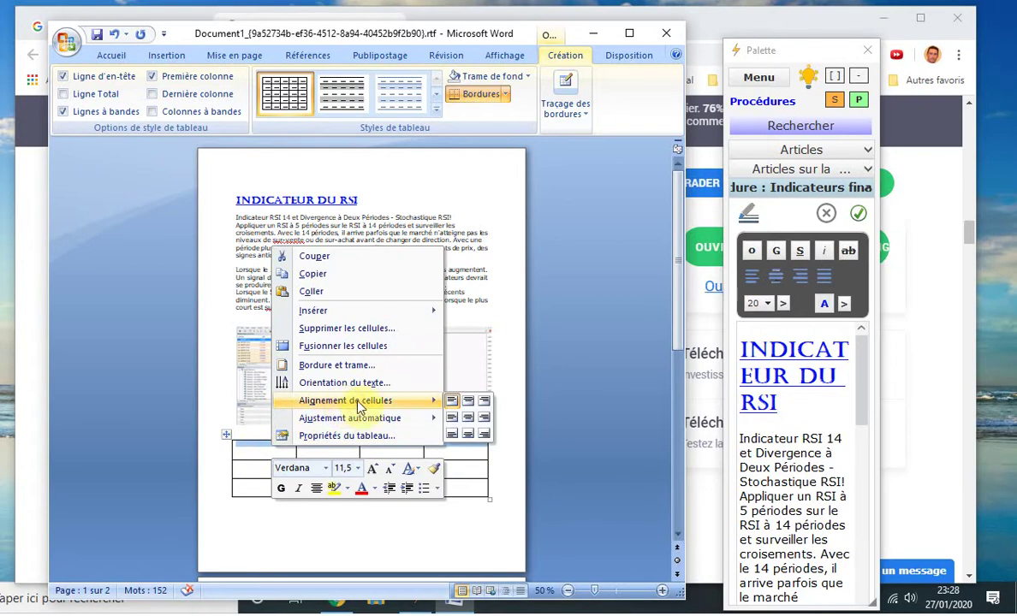
click(467, 421)
Fill the four cells of the table's first row with TITRE1, TIRE2, TITRE3 and TITRE4
click(279, 454)
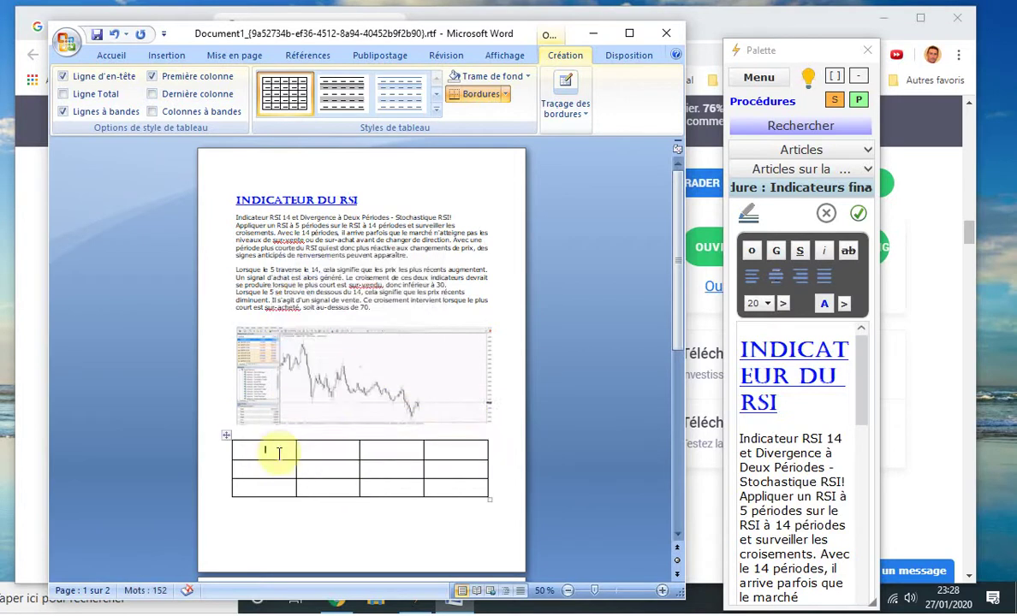
text(TITRE1)
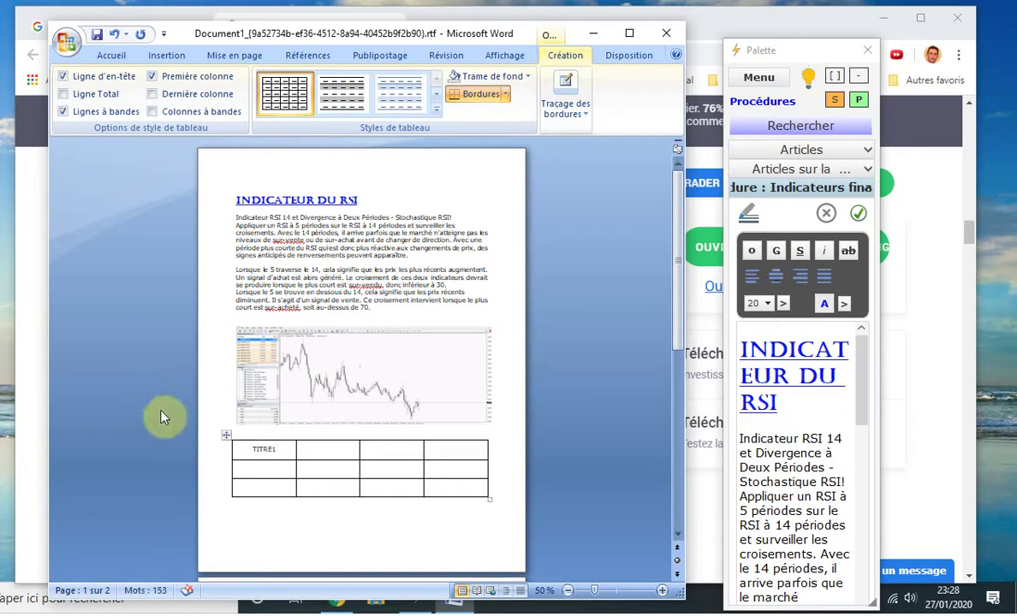
text(TIRE2)
key(Tab)
text(T)
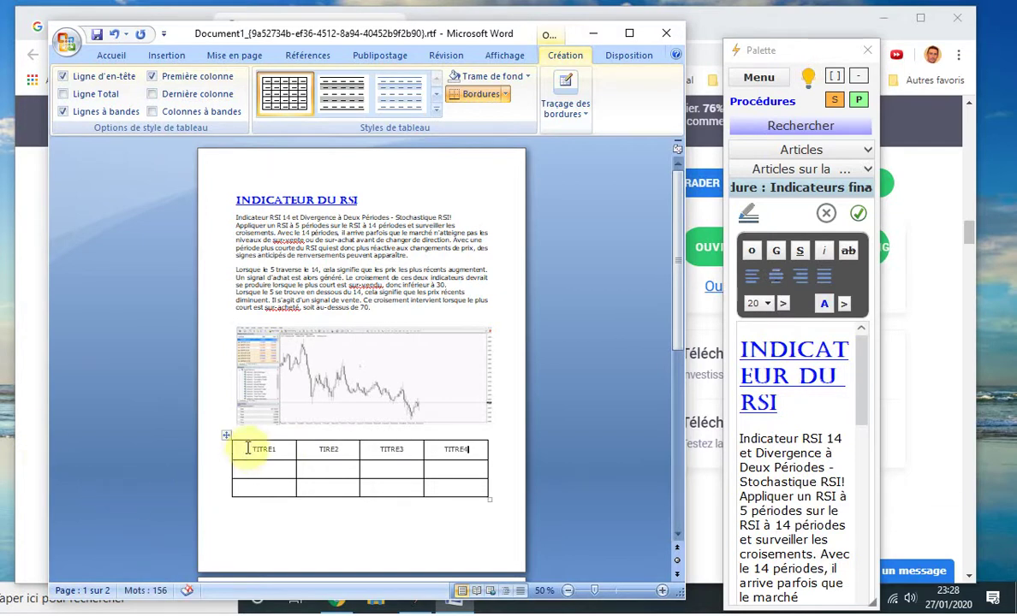
Format the table's heading row with orange shading and bold text at size 14
drag(248, 447, 454, 447)
click(125, 58)
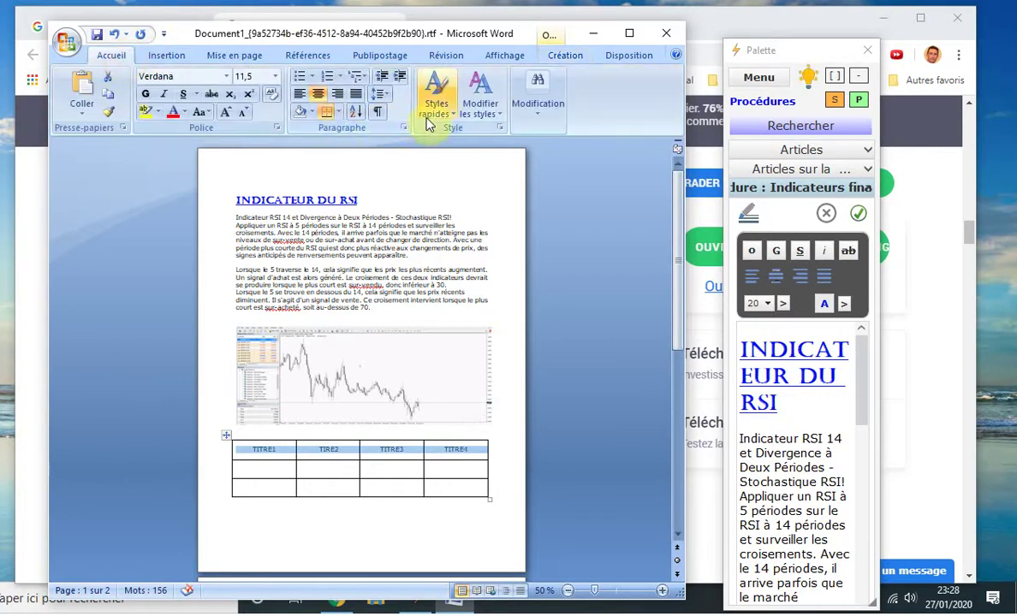
click(312, 114)
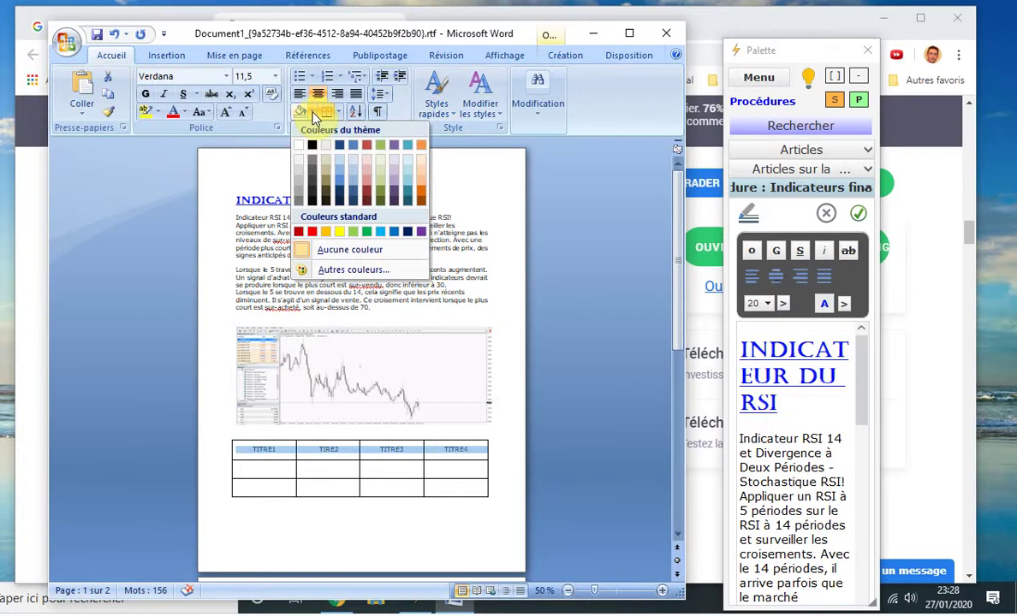
click(326, 233)
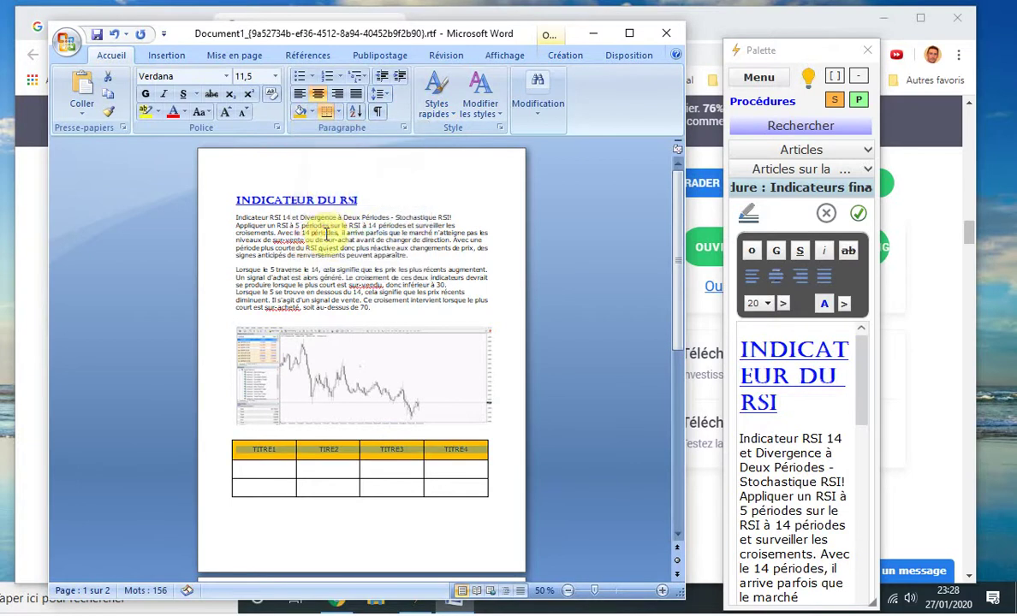
click(146, 98)
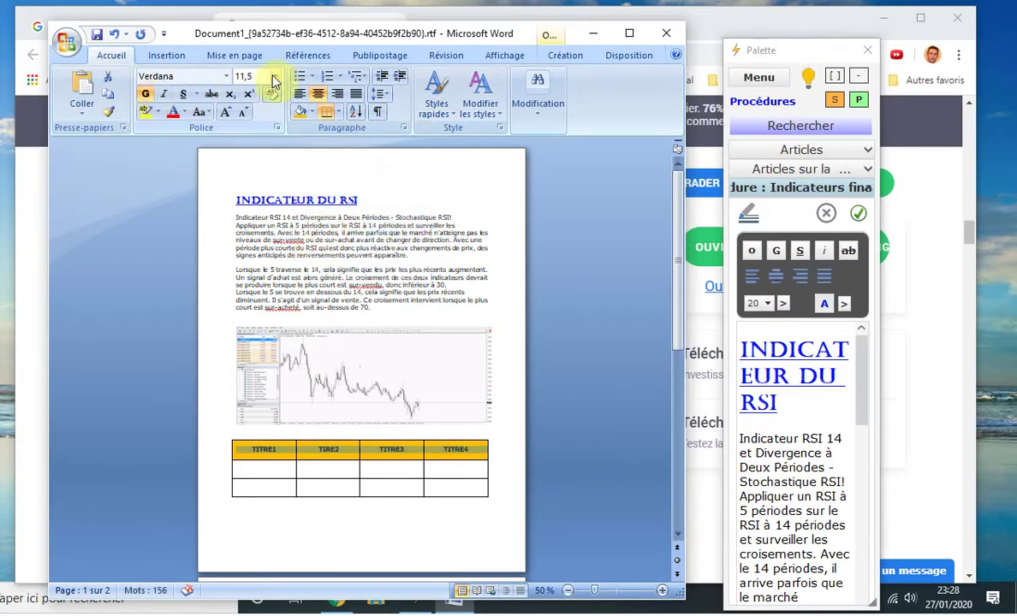
click(274, 79)
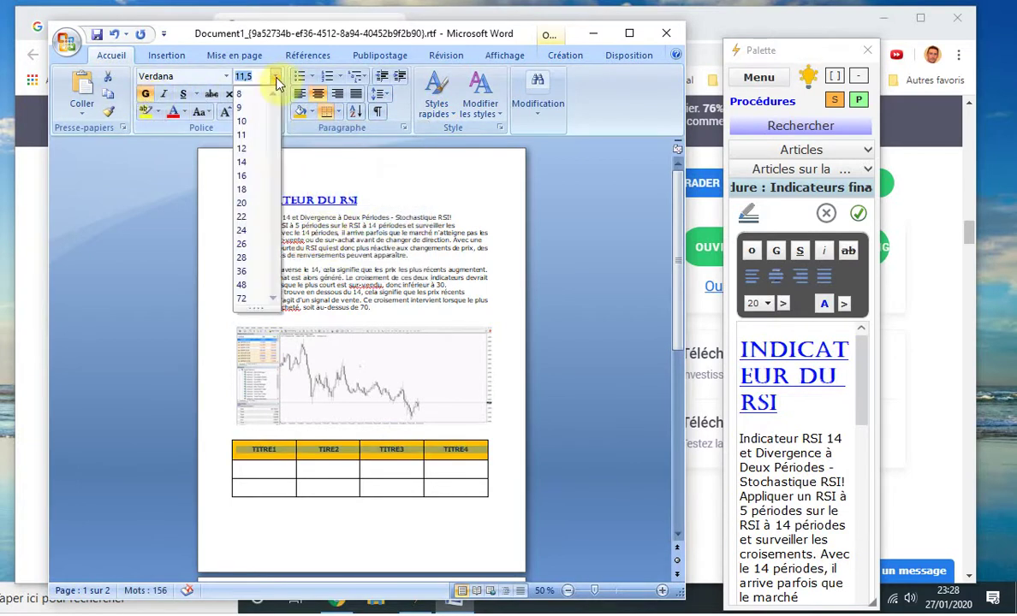
click(244, 163)
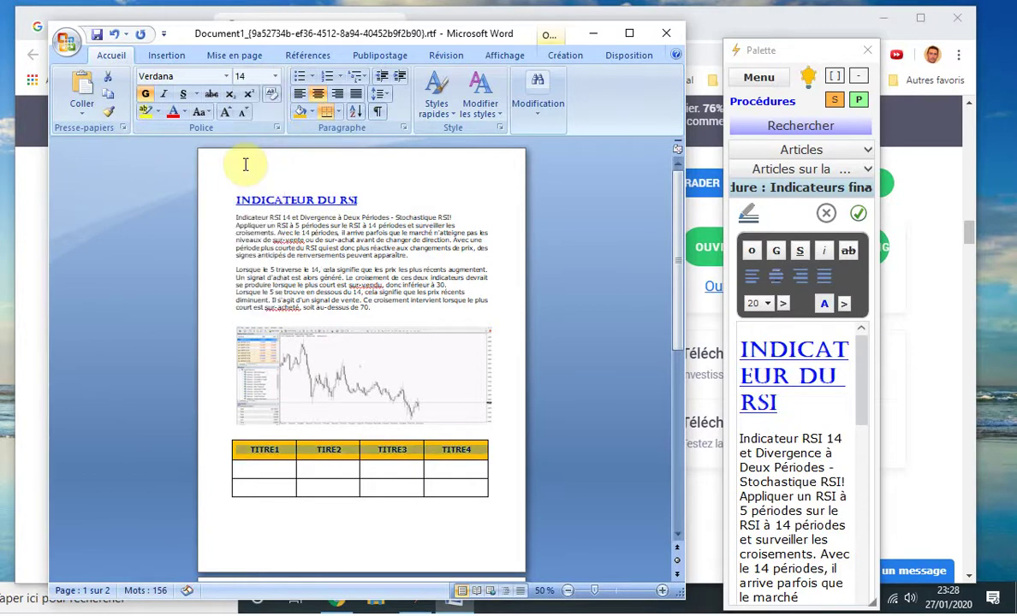
click(266, 471)
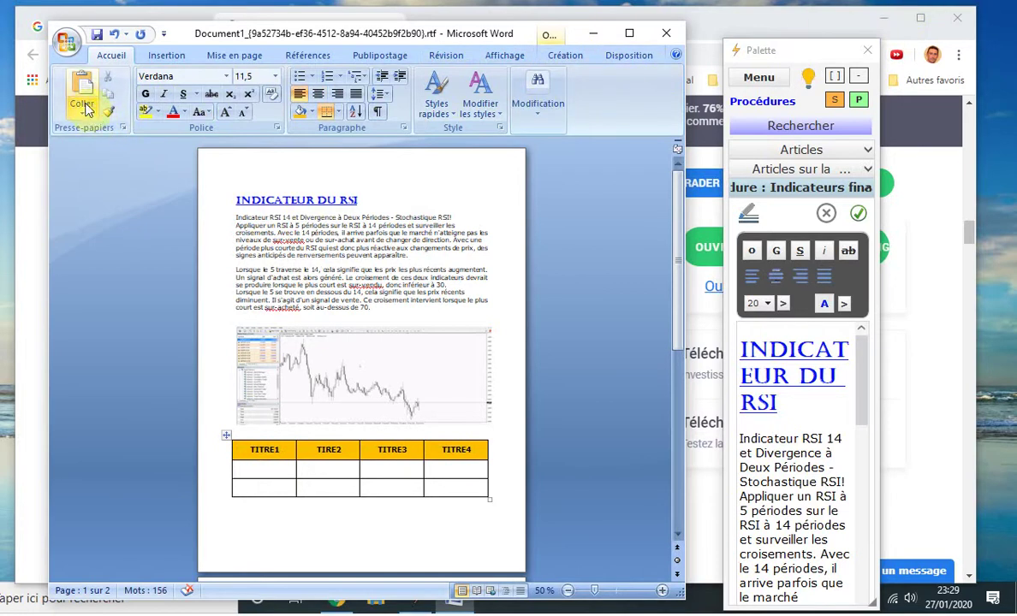
Save the edited document, close Word and return to the palette in its enlarged size
click(96, 35)
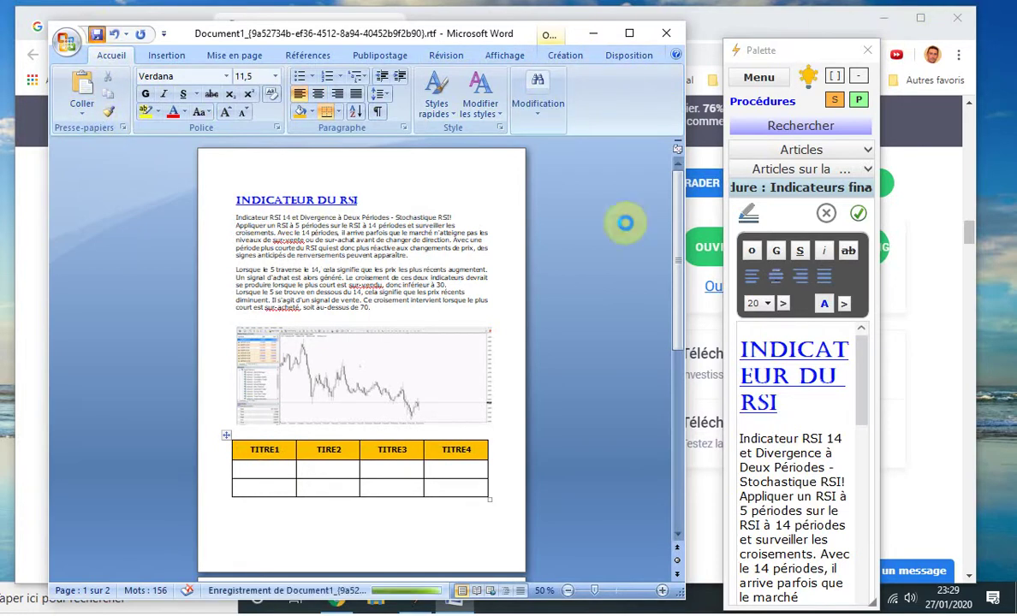
click(668, 39)
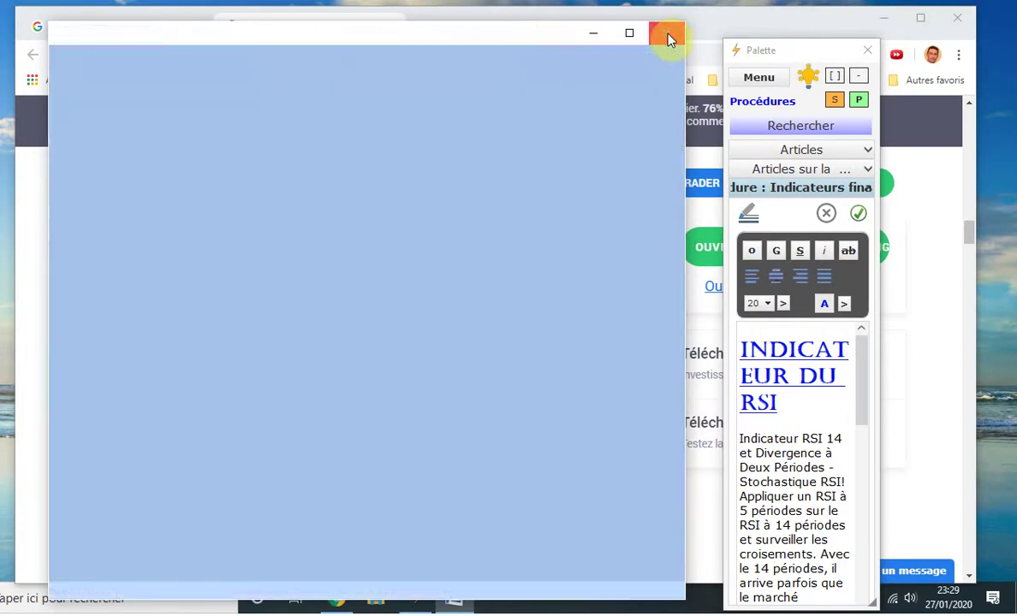
click(835, 78)
Load the document edited in Word back into the procedure and check its text, chart image and table
scroll(333, 451, down, 4)
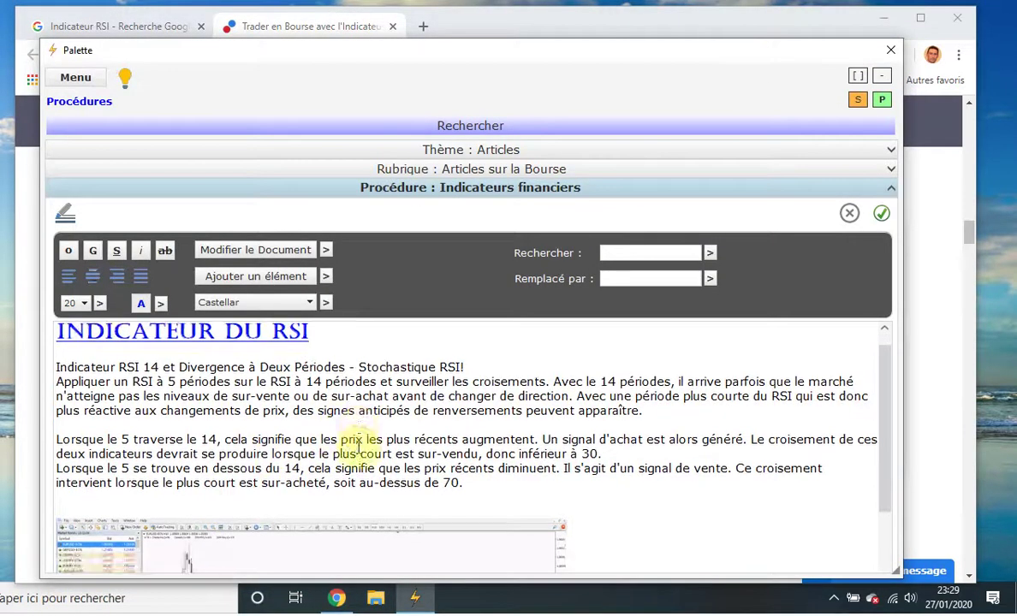
scroll(333, 452, up, 4)
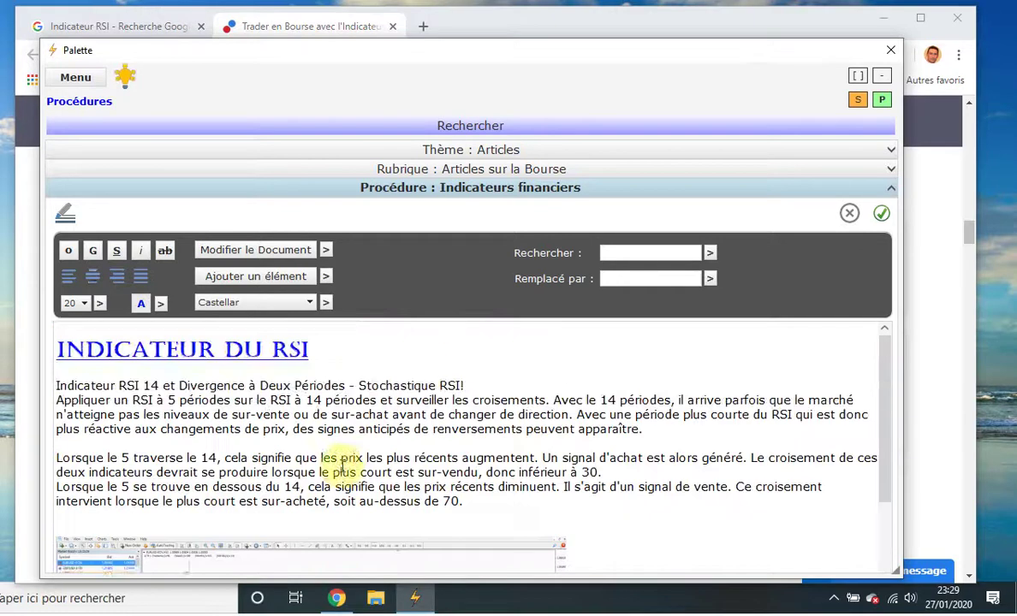
scroll(379, 523, down, 4)
scroll(379, 524, up, 4)
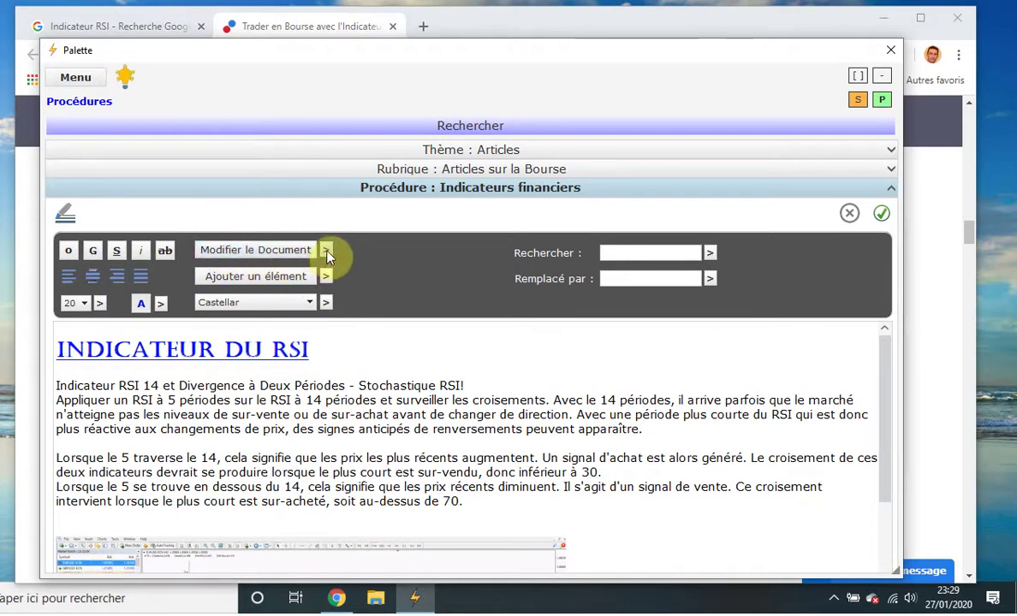
scroll(363, 479, down, 5)
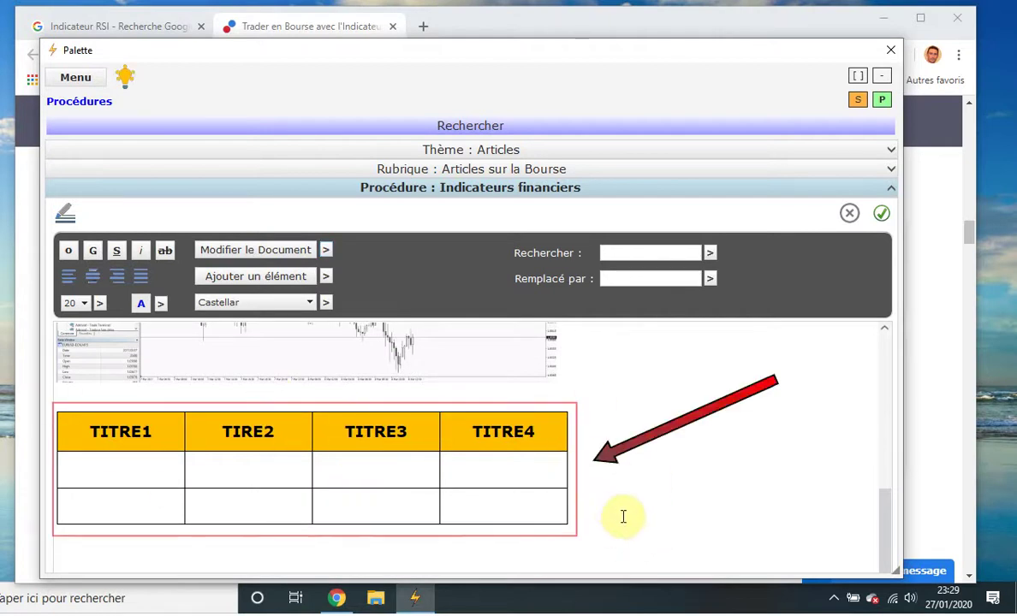
scroll(615, 514, up, 10)
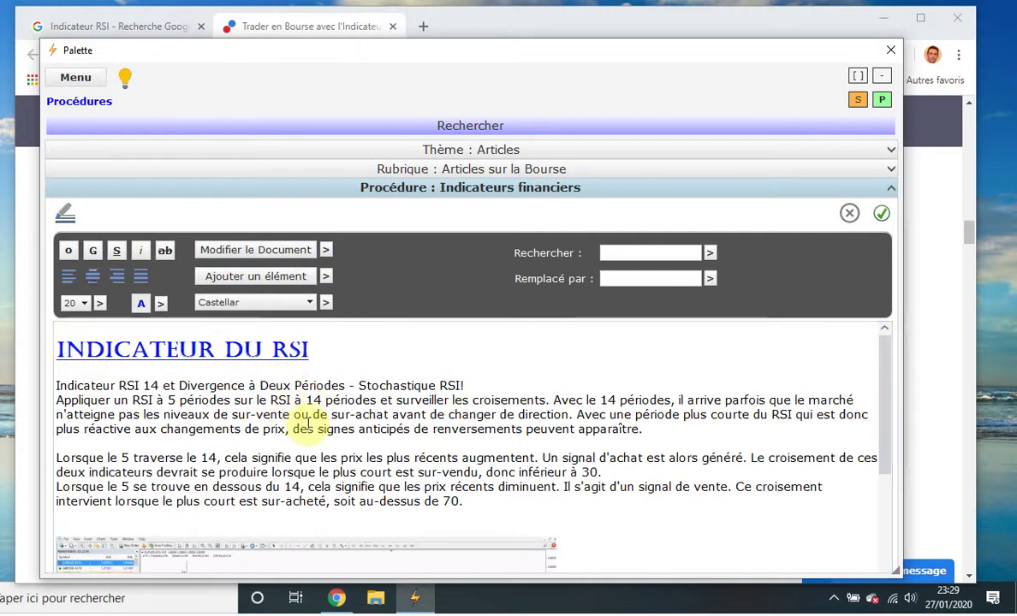
scroll(307, 424, down, 5)
scroll(300, 431, up, 3)
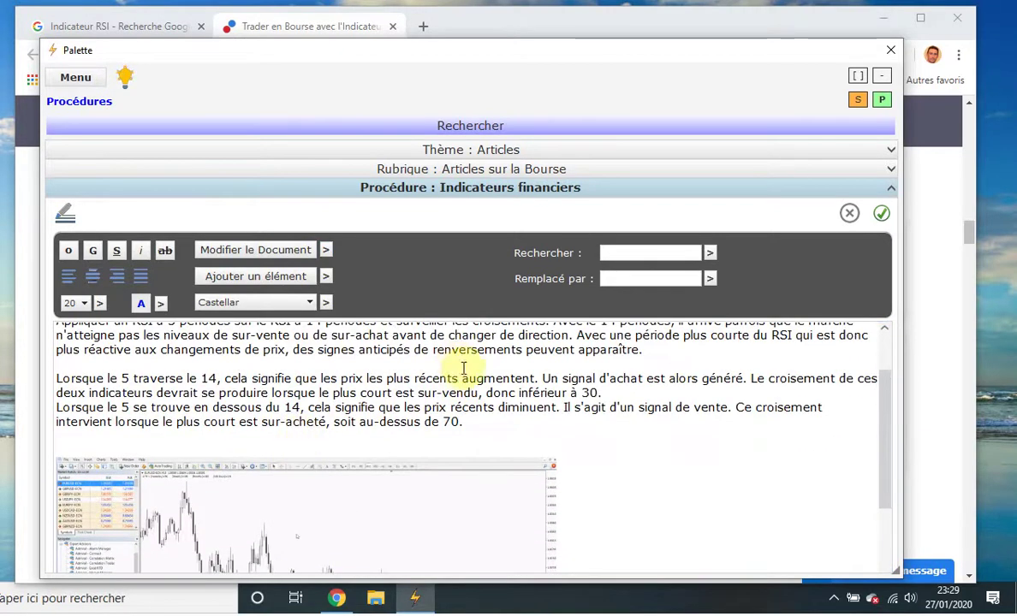
scroll(445, 385, up, 2)
scroll(421, 390, down, 4)
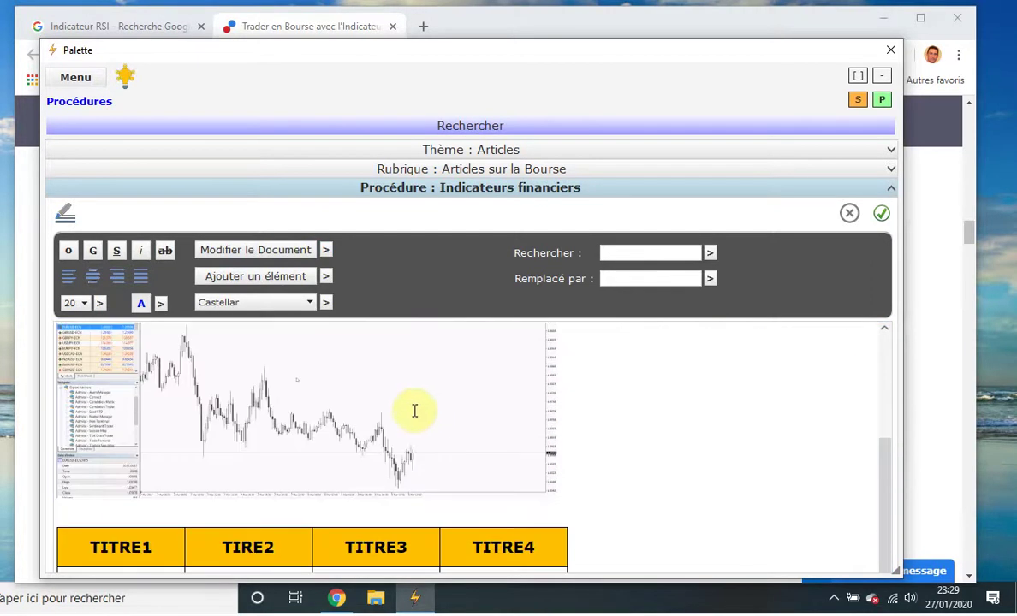
Centre the chart image horizontally in the procedure document
click(364, 390)
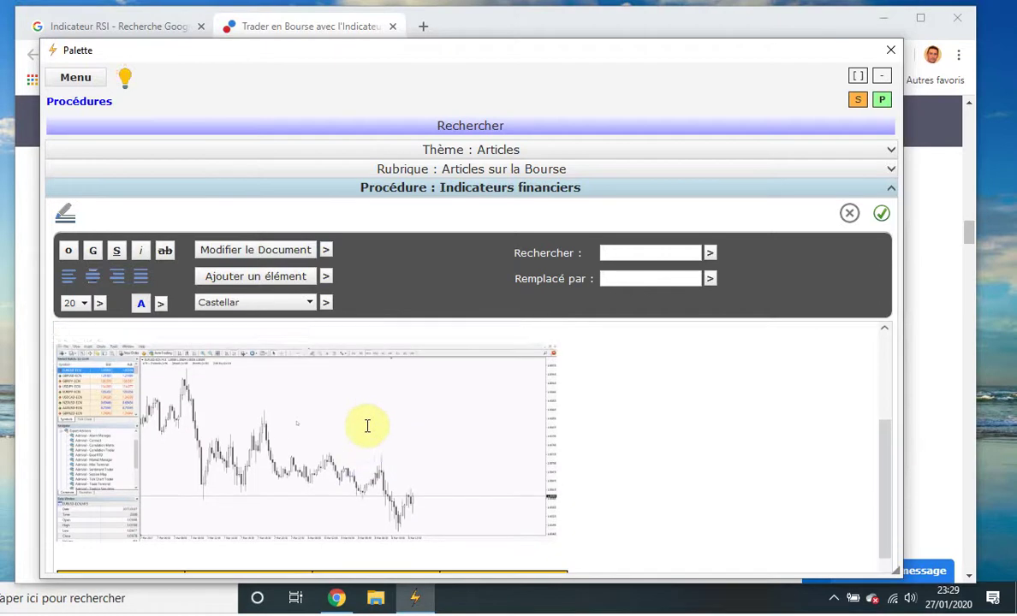
click(94, 279)
scroll(486, 453, down, 3)
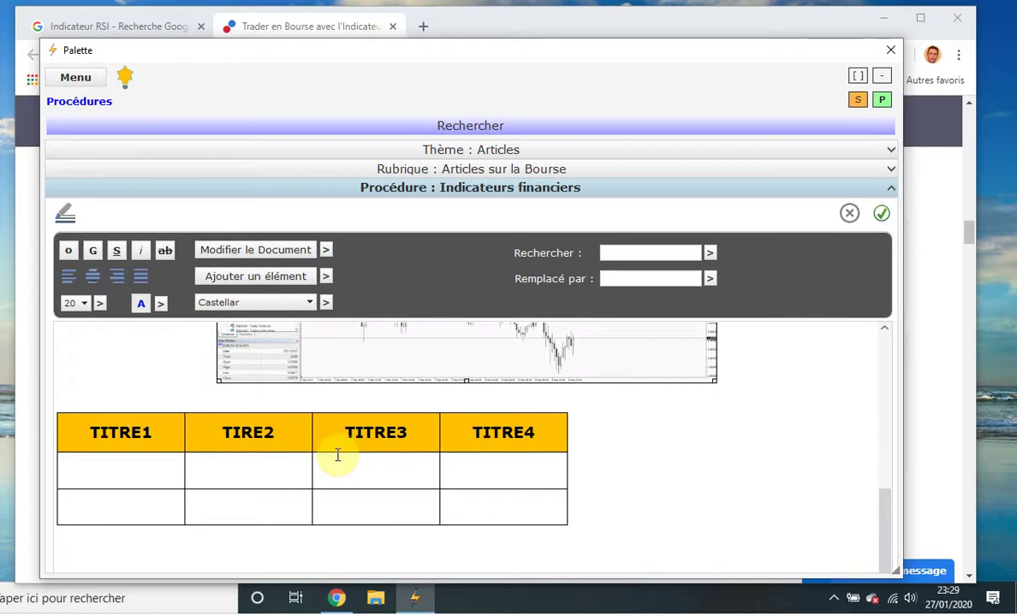
Centre the whole four-column table under the chart image and validate the edited procedure
drag(80, 420, 478, 514)
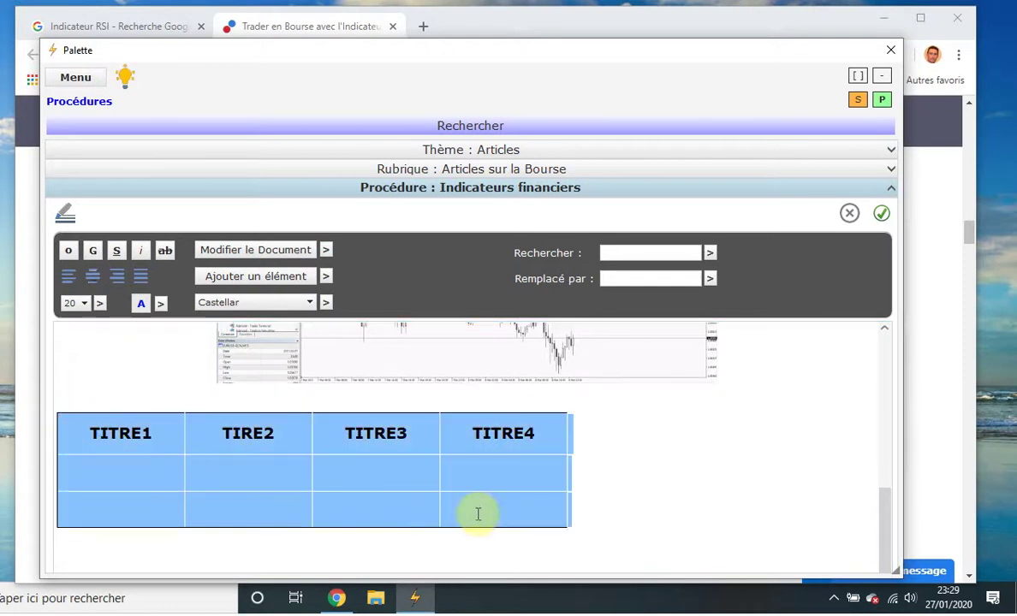
click(98, 281)
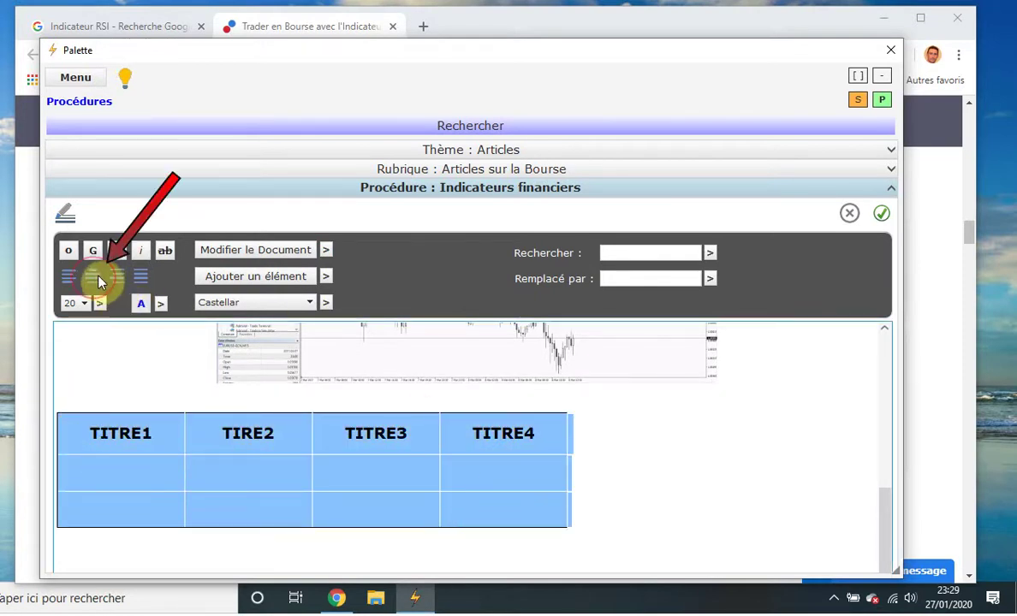
click(168, 508)
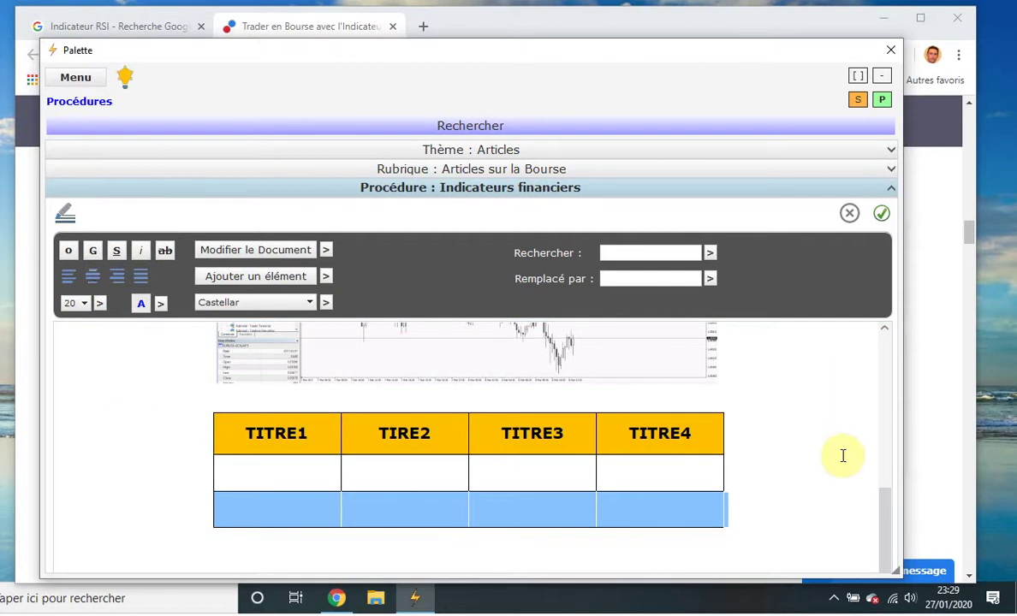
scroll(843, 455, up, 10)
click(882, 213)
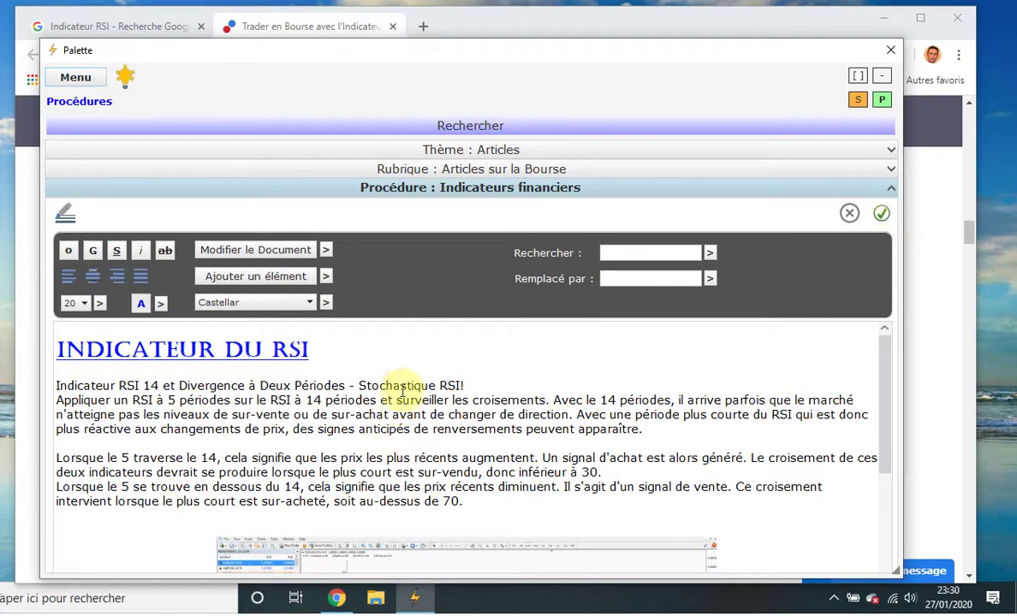
Review the procedure document from its title down to the table and back up to the beginning
scroll(402, 386, down, 5)
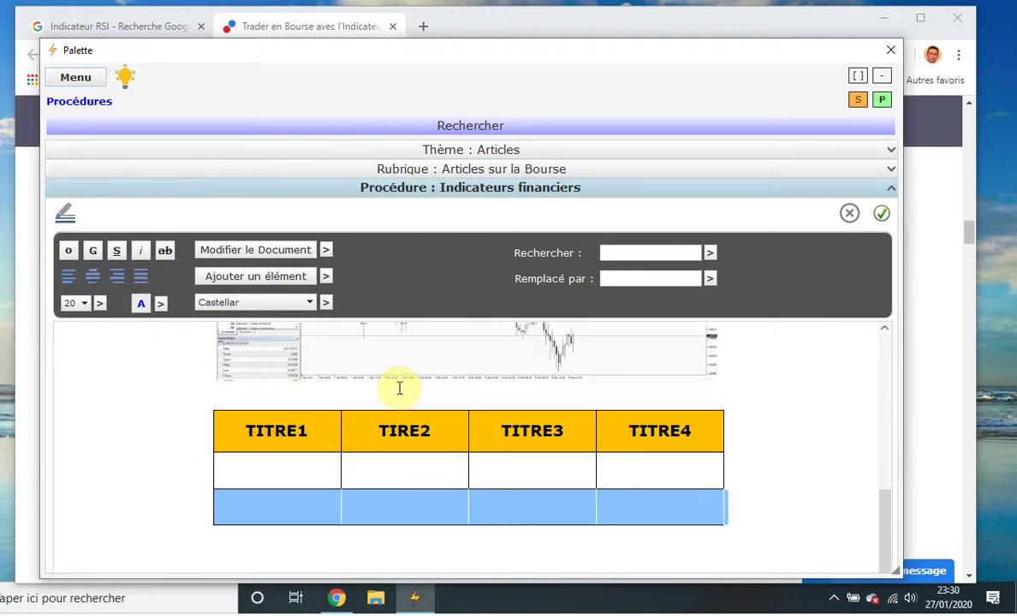
click(397, 466)
scroll(411, 445, up, 5)
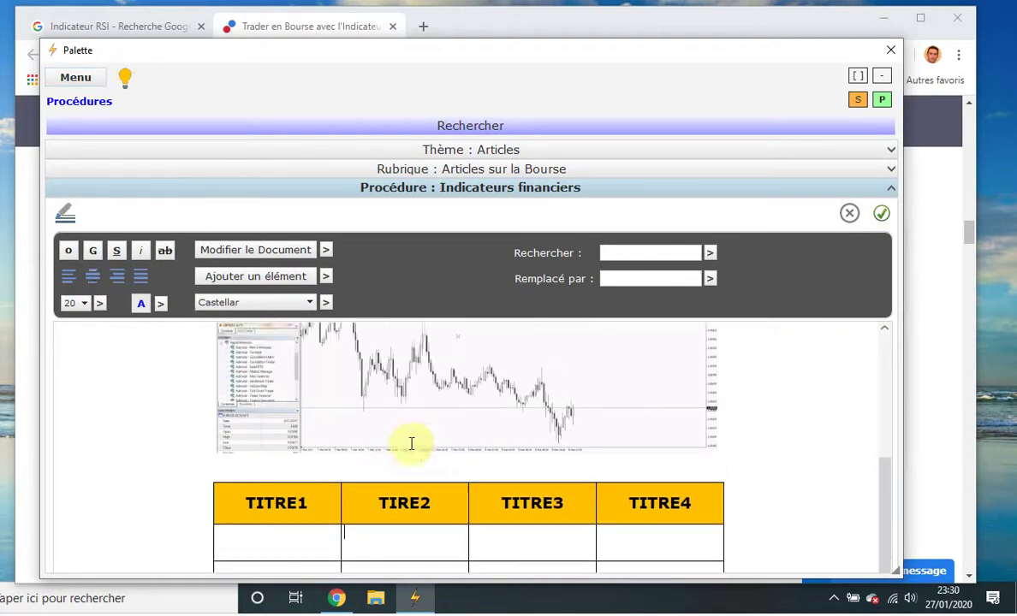
scroll(412, 445, up, 1)
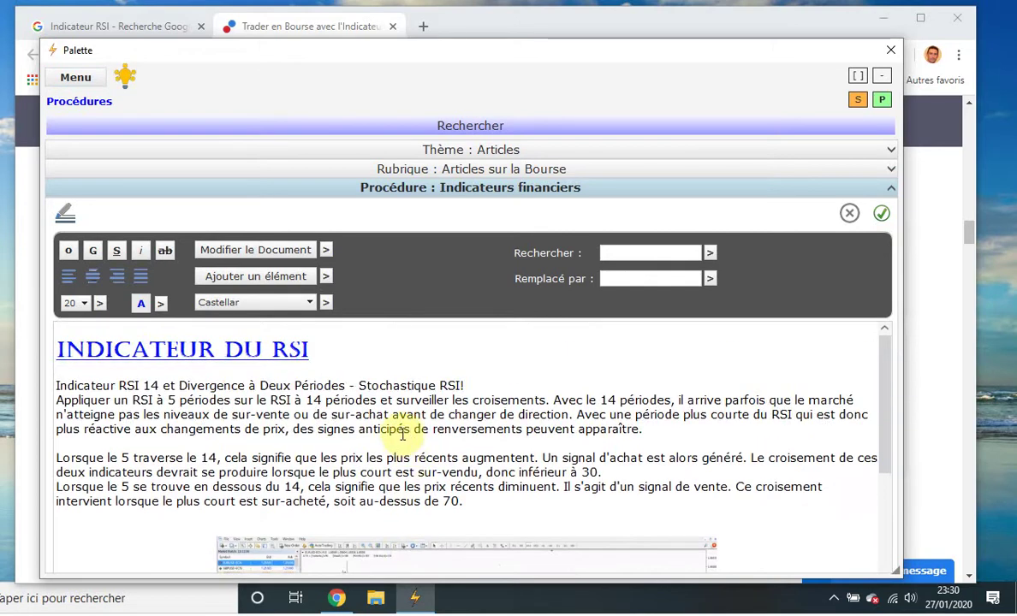
scroll(531, 443, down, 1)
scroll(522, 443, up, 1)
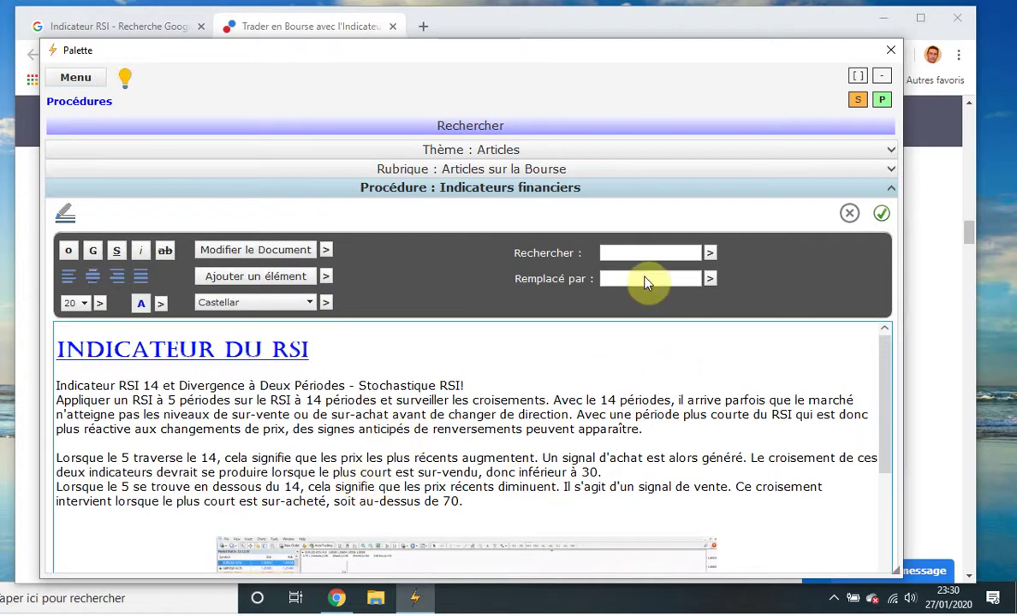
Search the procedure text for CROISEMENT and go through its successive occurrences
click(620, 255)
text(CROI)
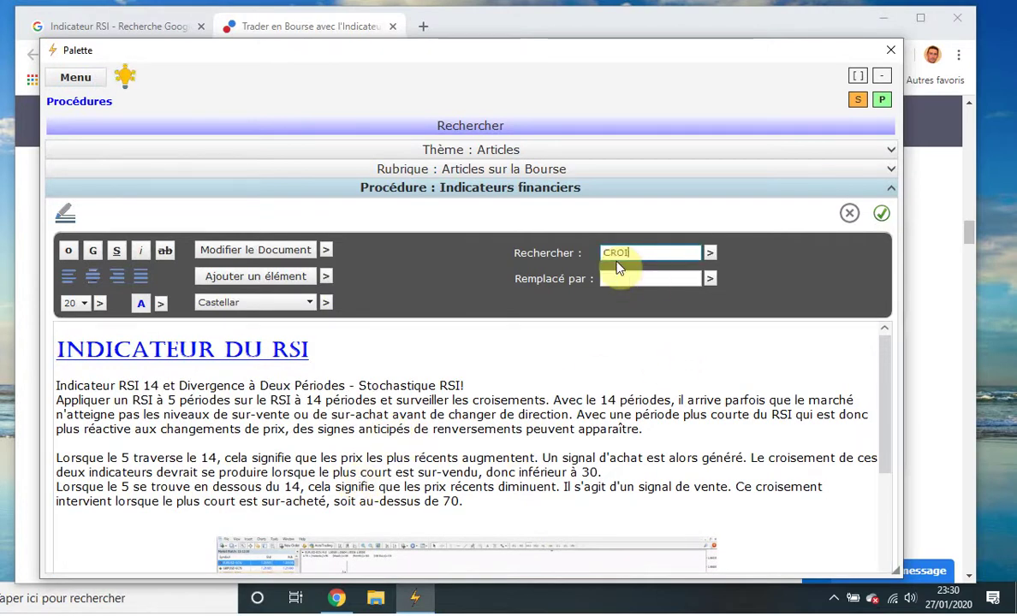
text(SEMENT)
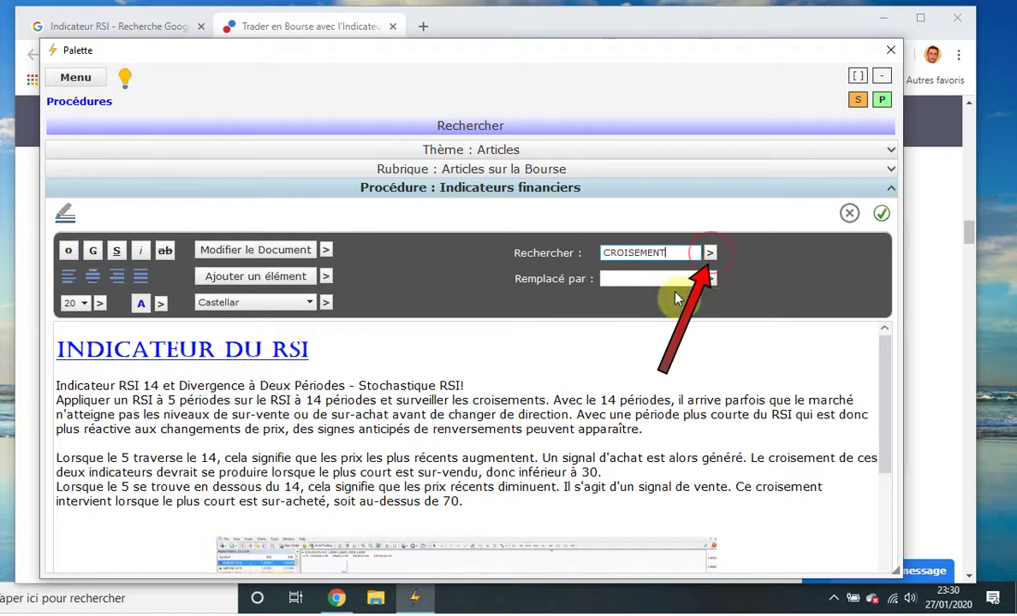
click(710, 252)
click(709, 253)
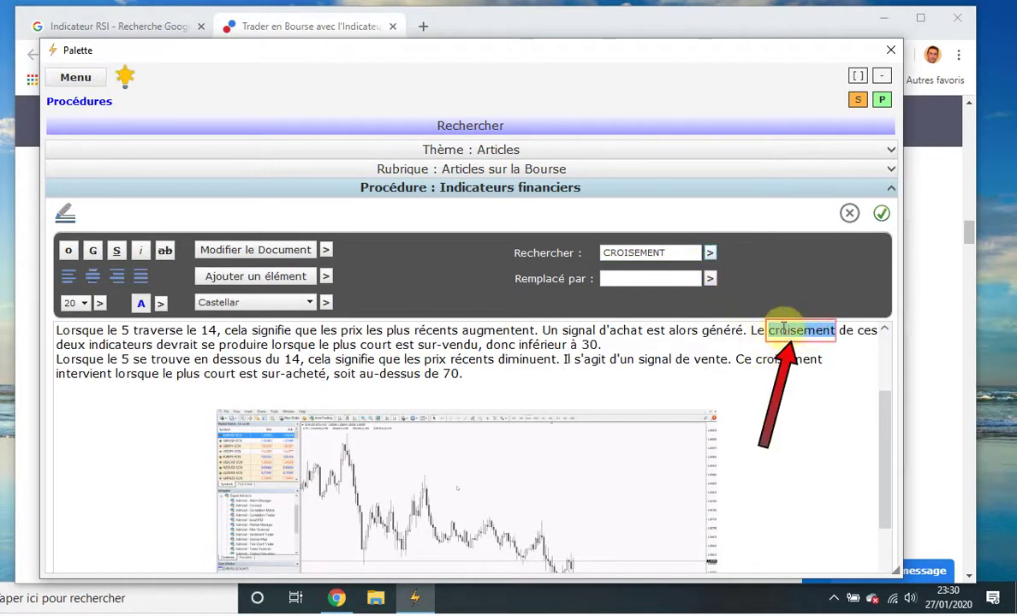
click(710, 253)
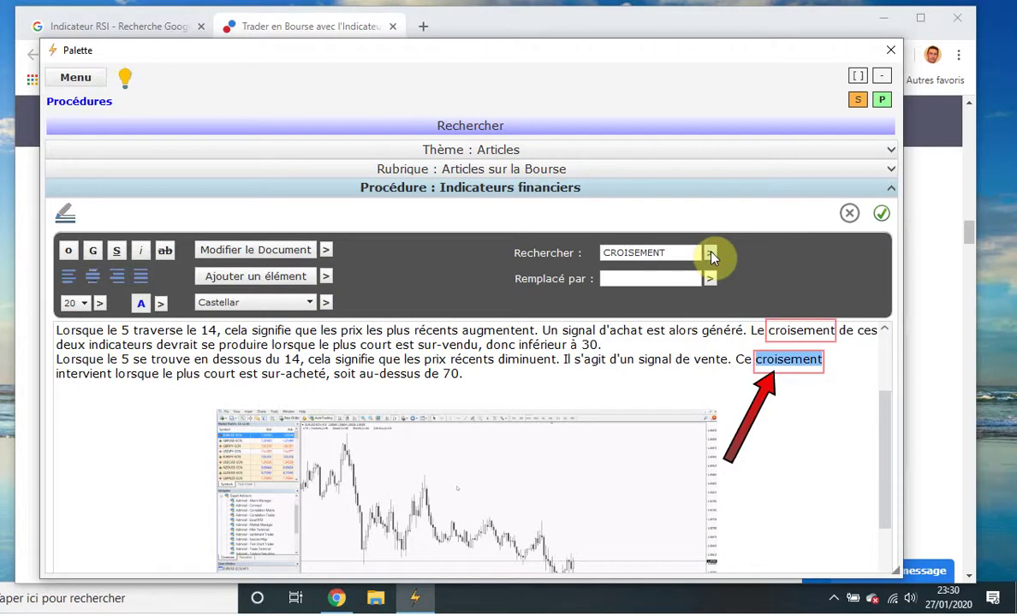
click(711, 253)
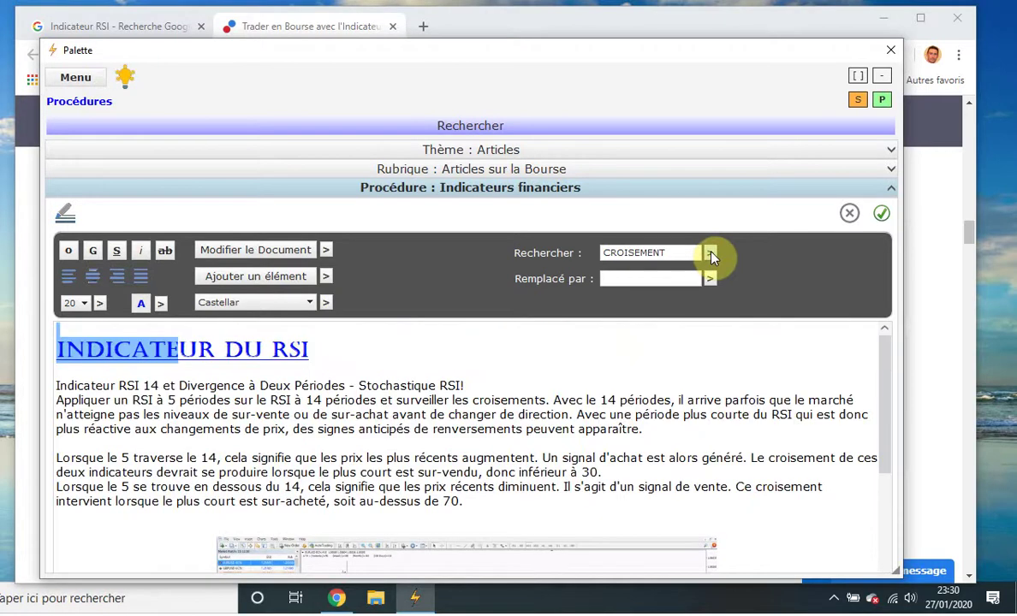
Repeat the CROISEMENT search from the beginning of the document
click(136, 351)
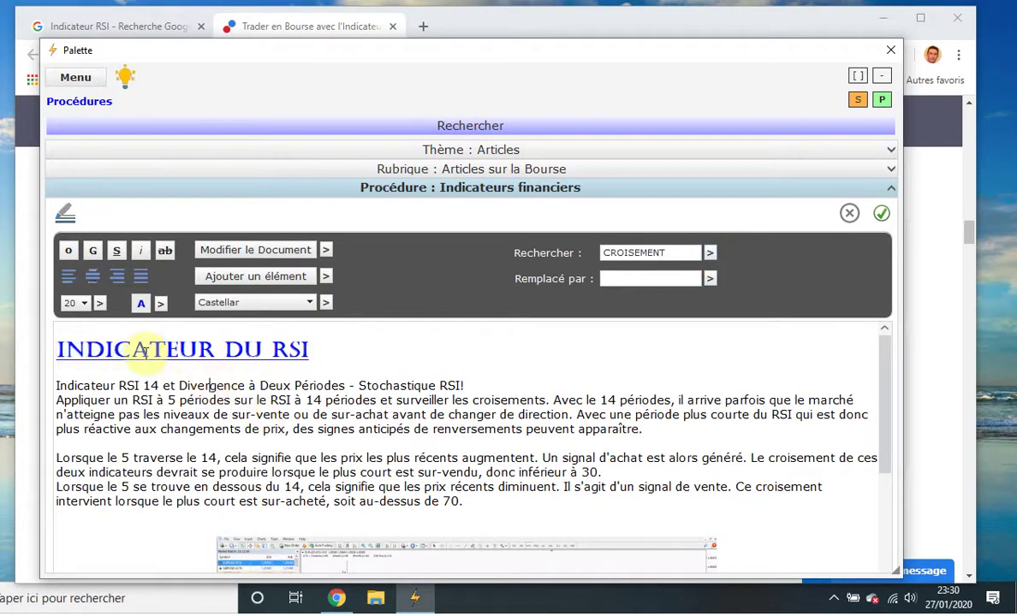
click(710, 254)
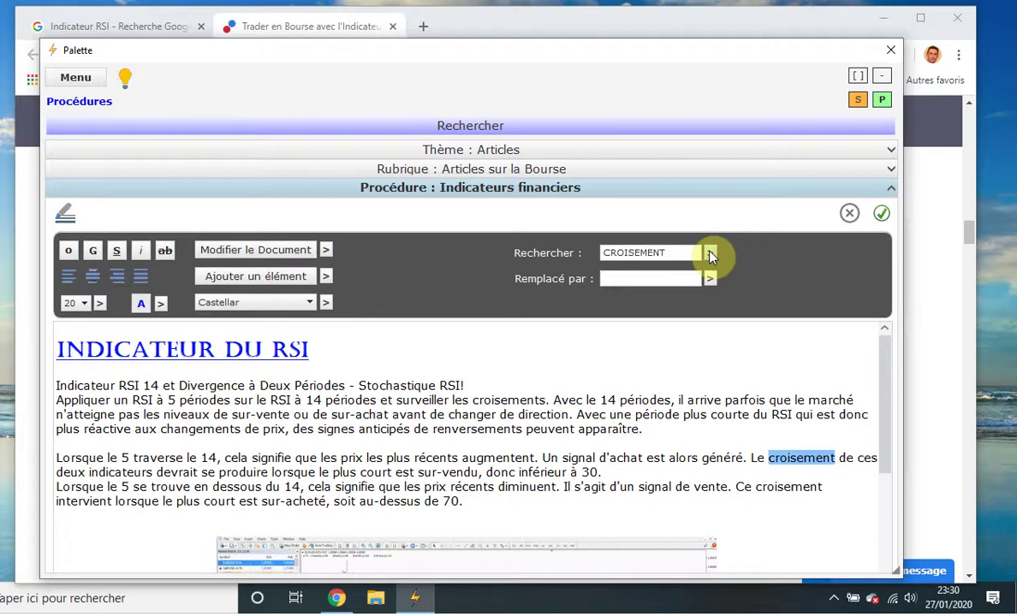
click(711, 254)
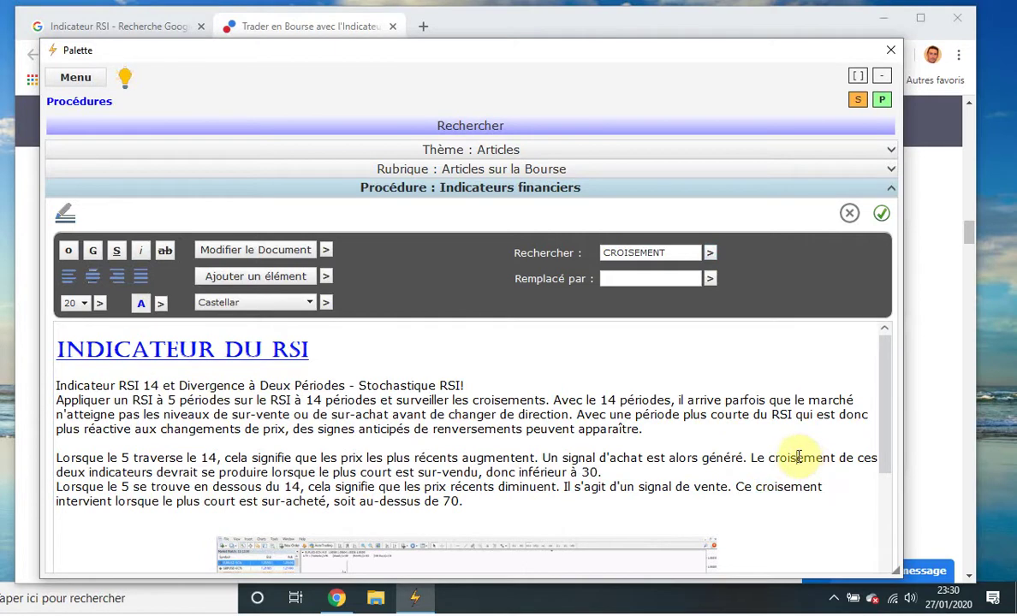
click(743, 423)
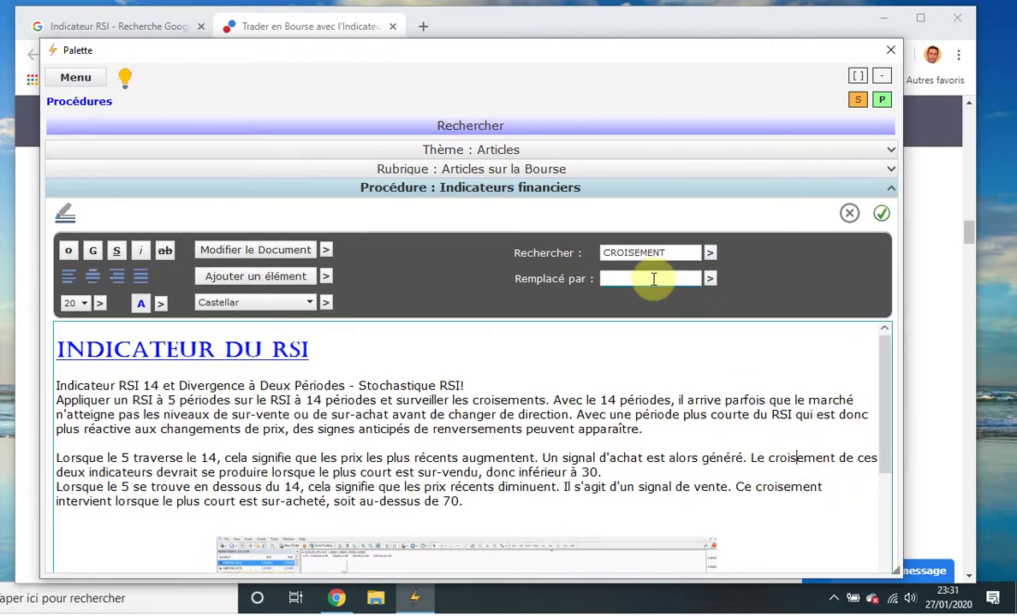
Replace both occurrences of "croisement" in the last two paragraphs with "intersection" and check each replaced word
click(654, 278)
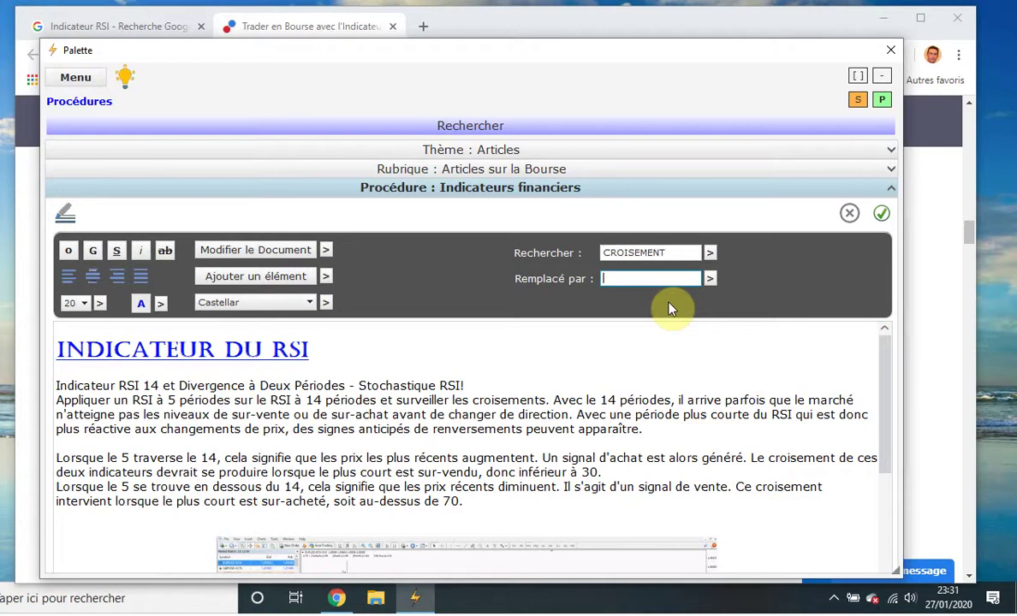
text(intersection)
click(711, 282)
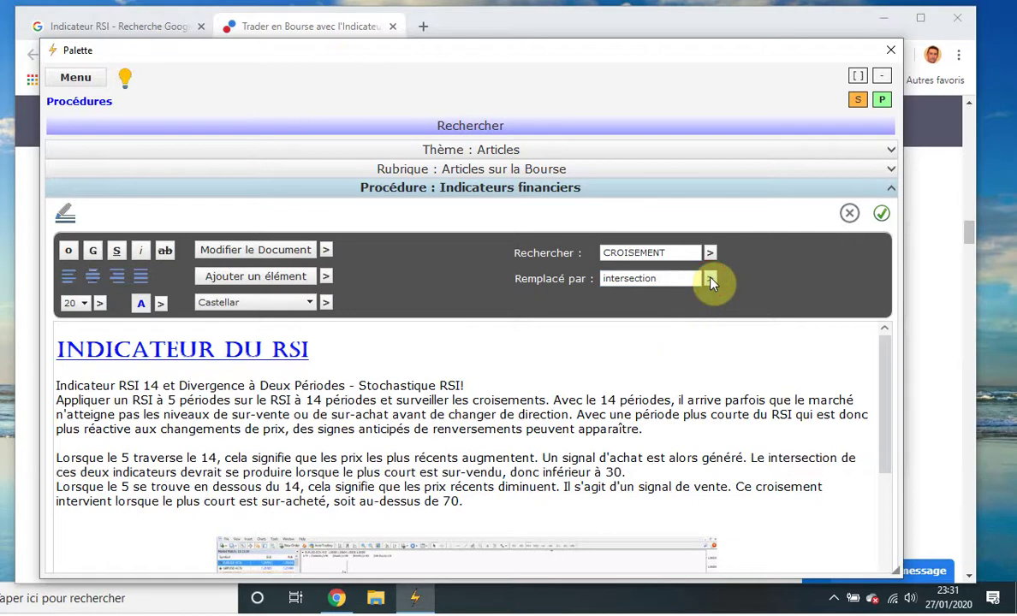
double_click(796, 461)
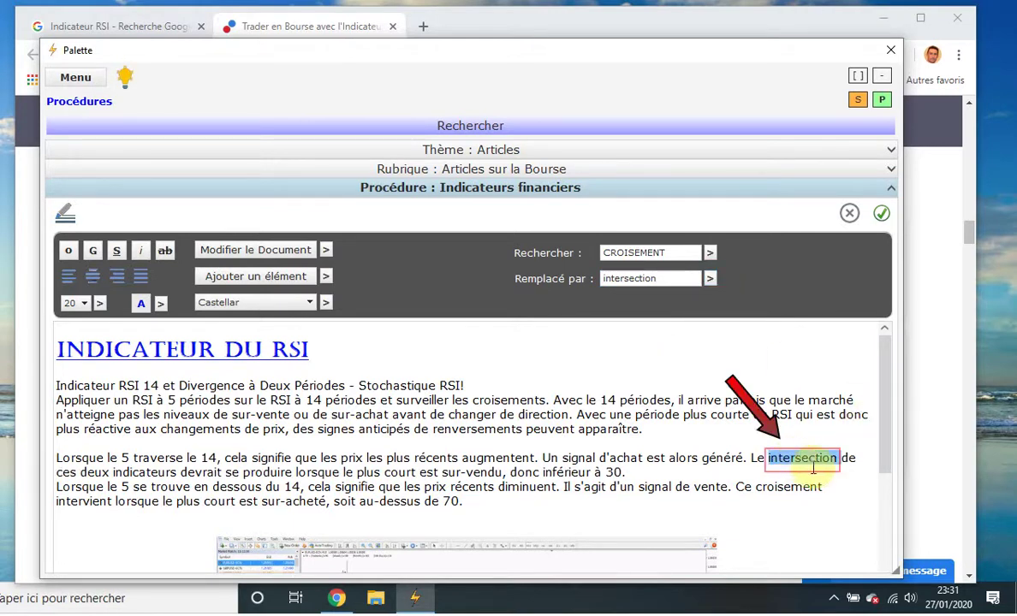
click(711, 280)
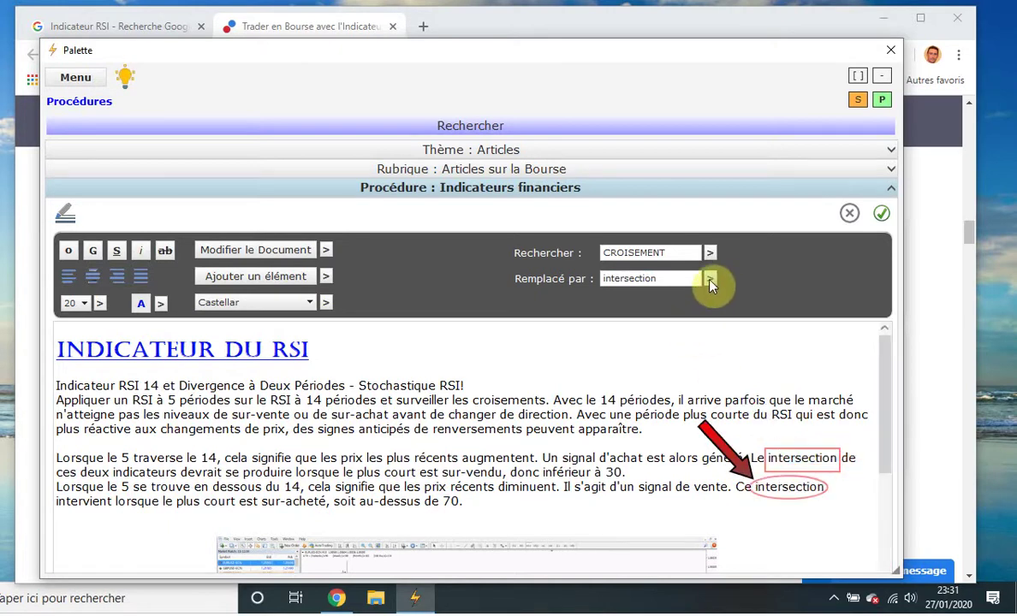
double_click(777, 490)
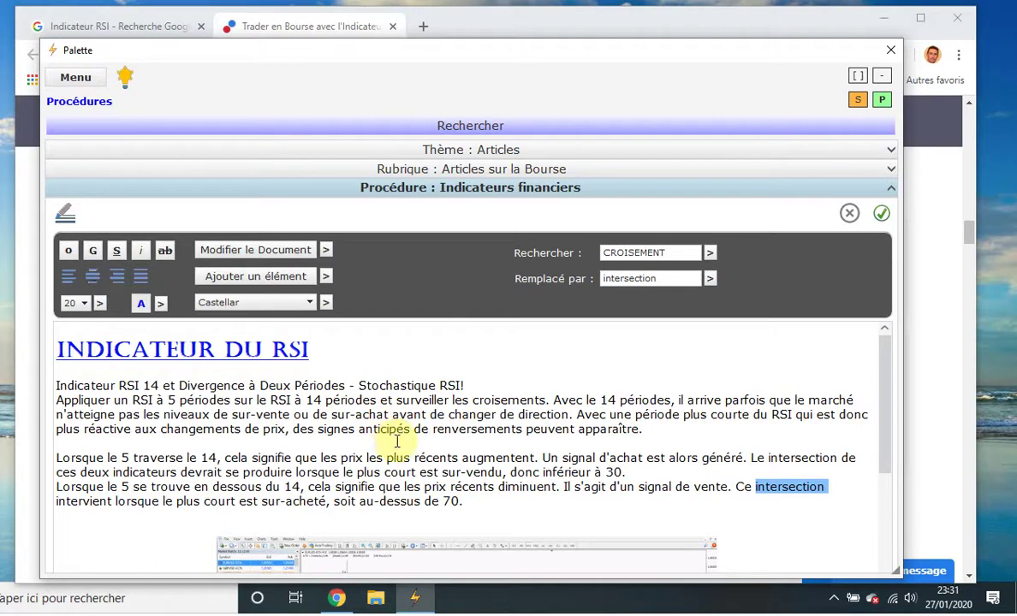
double_click(674, 254)
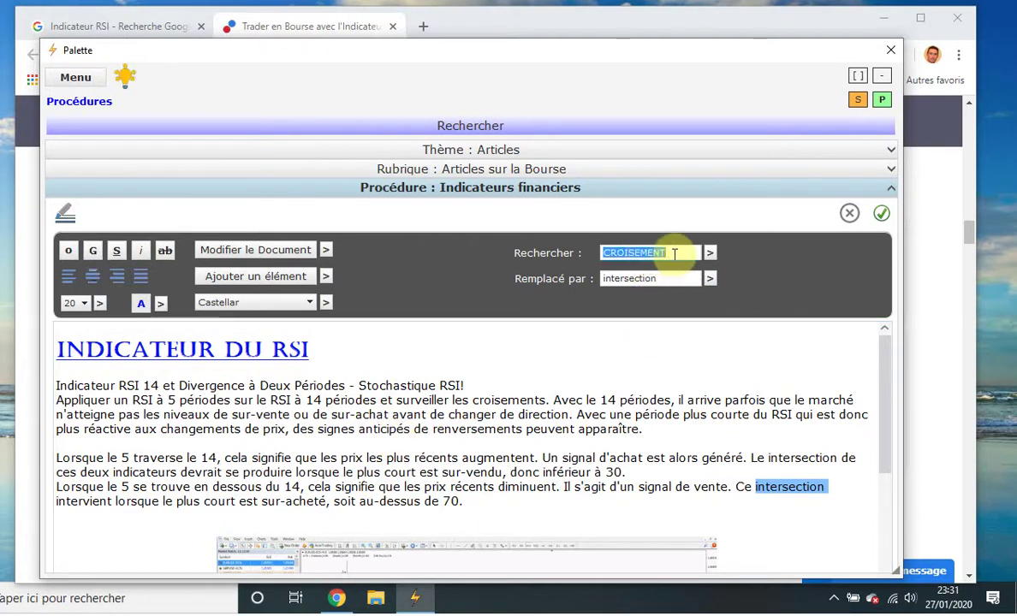
drag(602, 279, 666, 277)
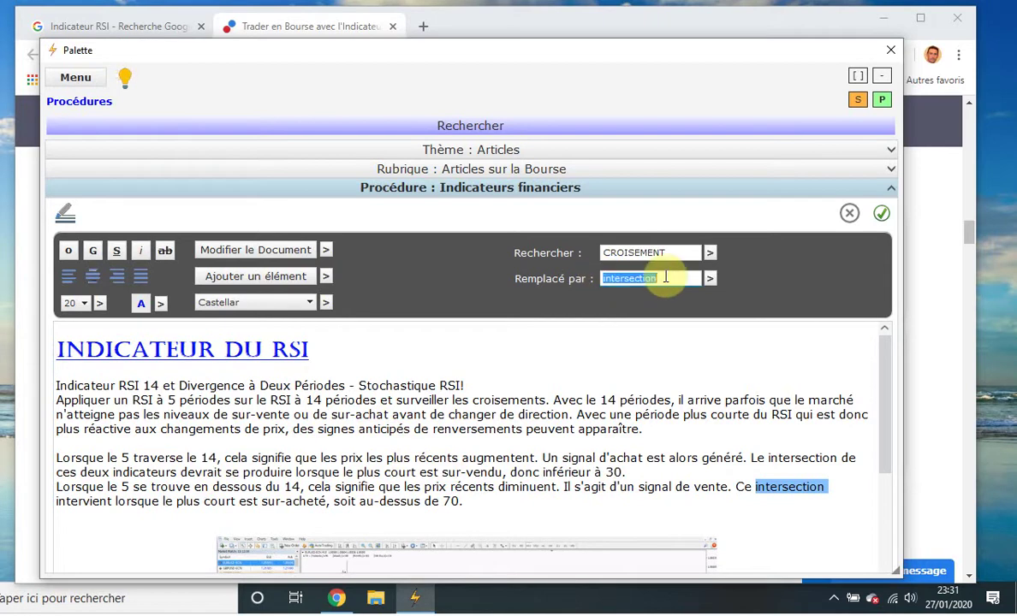
click(496, 422)
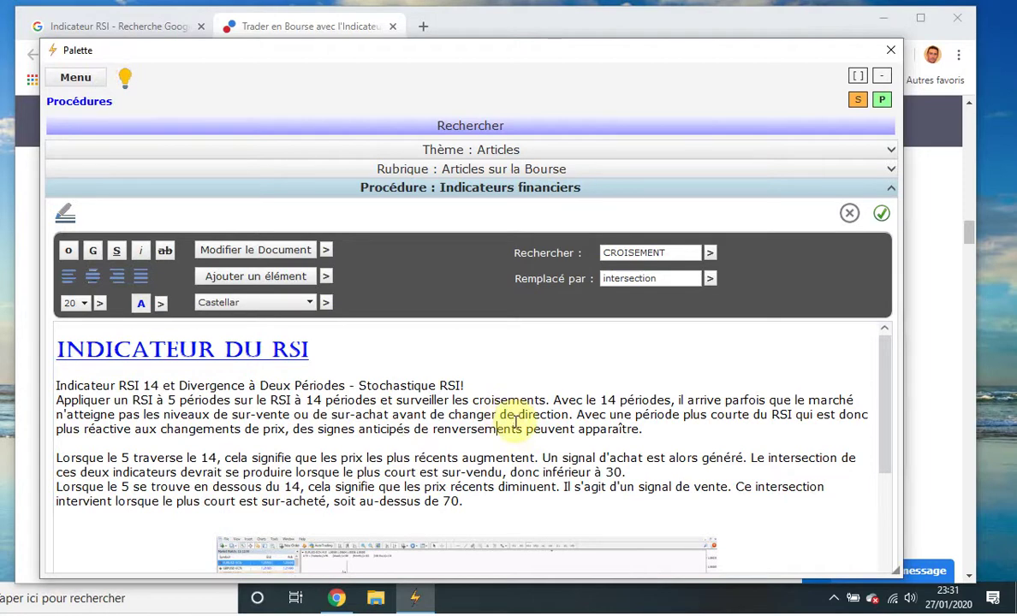
double_click(648, 253)
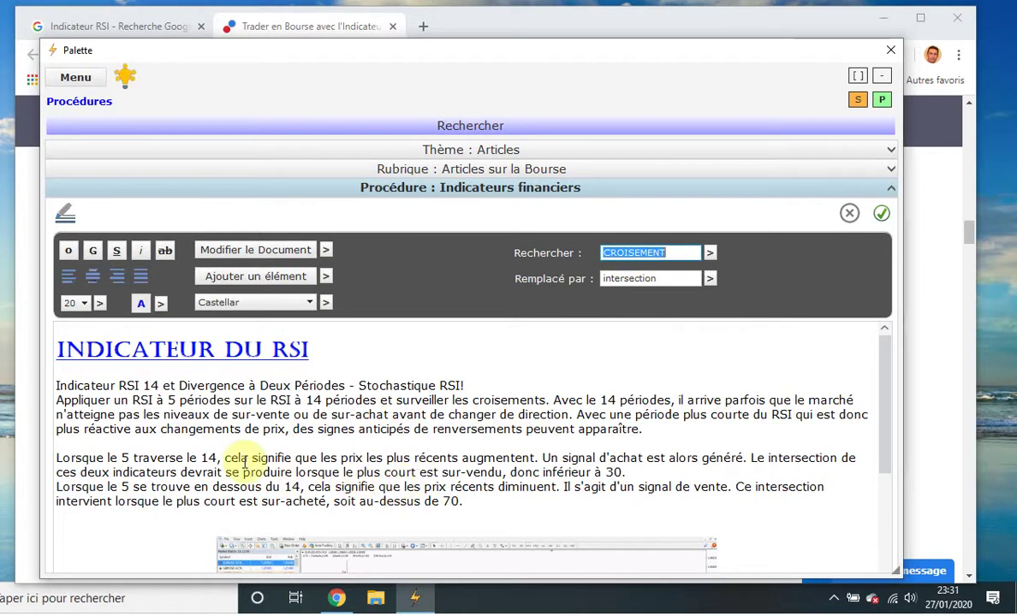
click(630, 253)
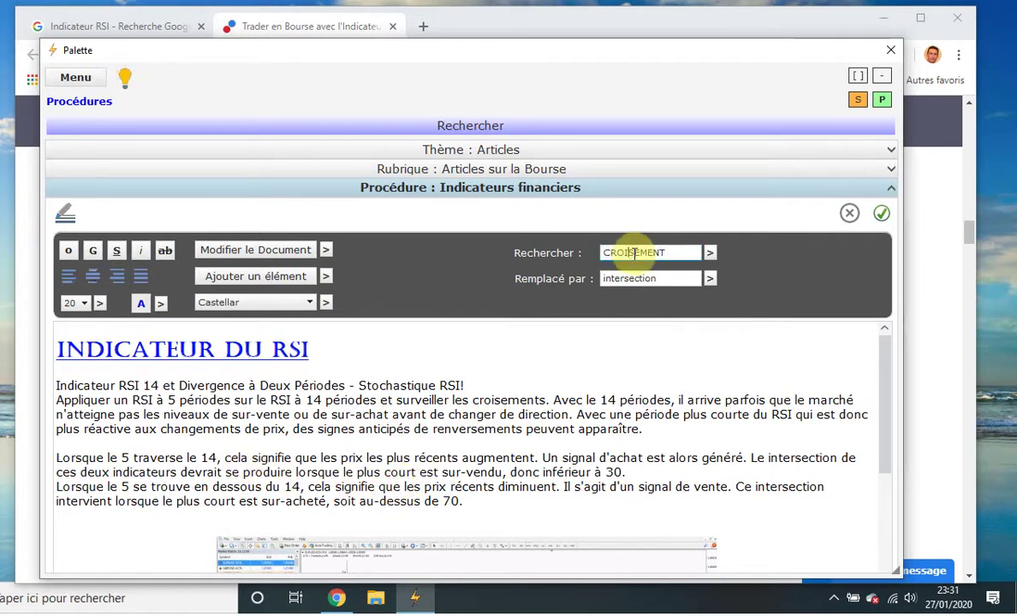
double_click(655, 277)
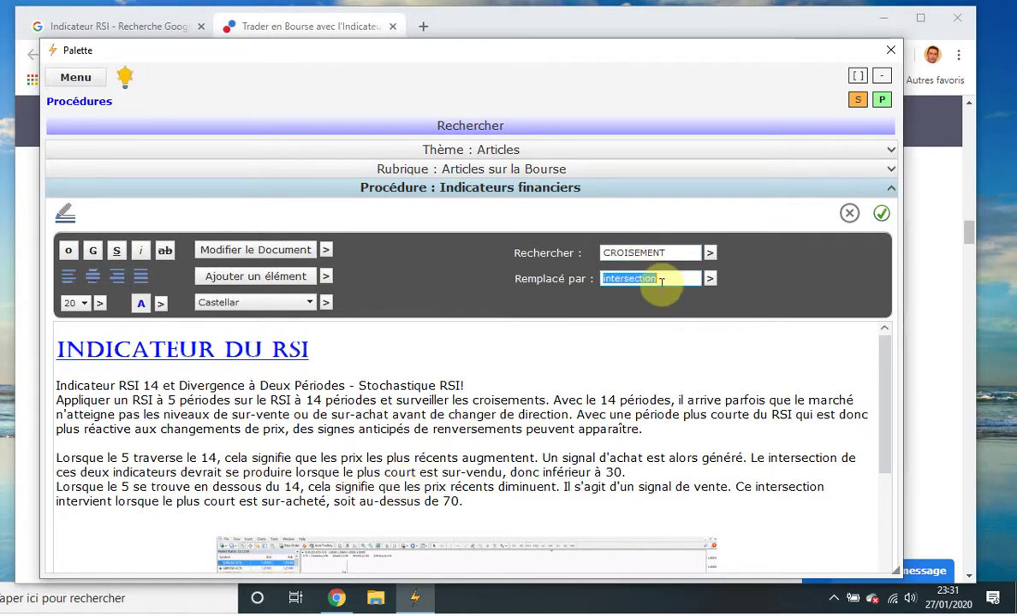
click(660, 280)
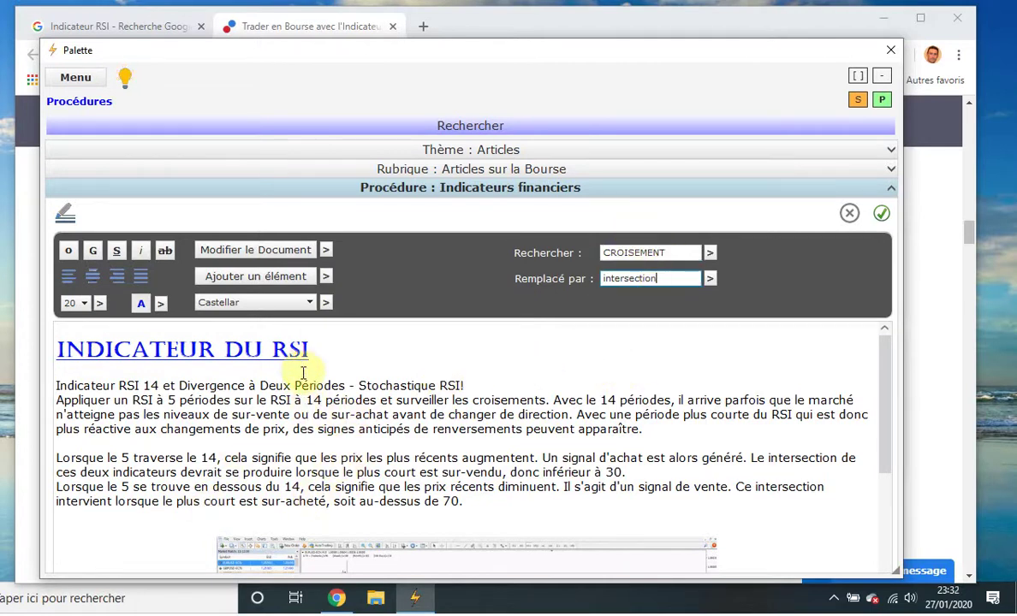
scroll(697, 431, down, 4)
scroll(692, 389, up, 3)
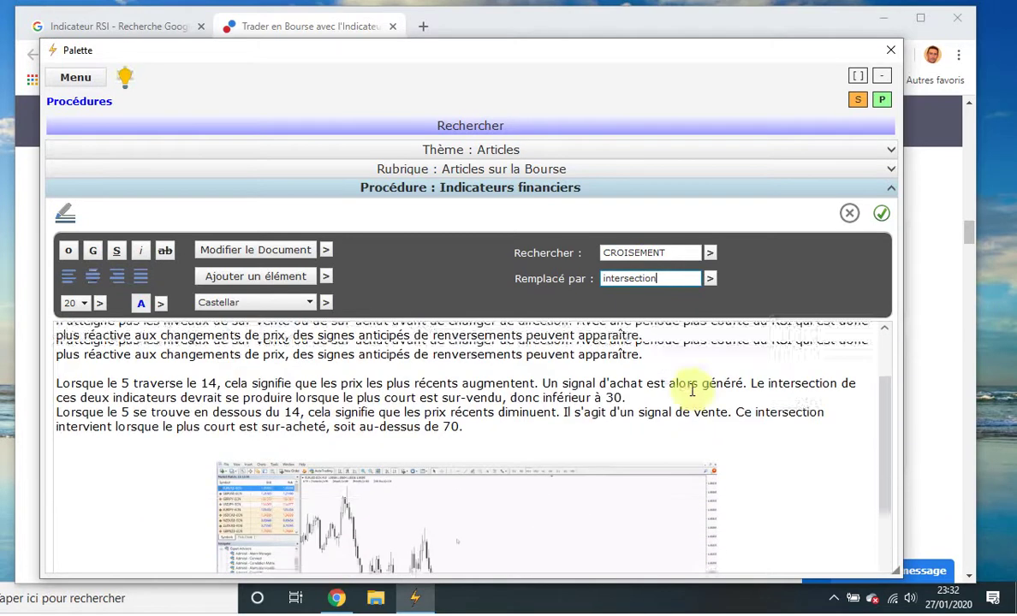
Close the Indicateurs financiers procedure, and switch the palette to its reduced size and back to the enlarged one
click(849, 212)
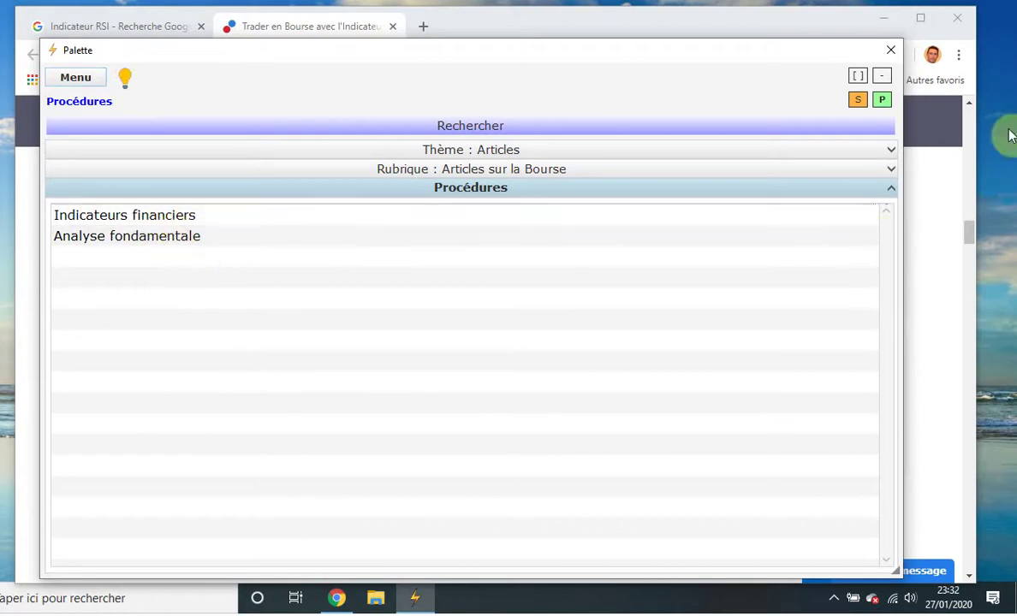
click(858, 76)
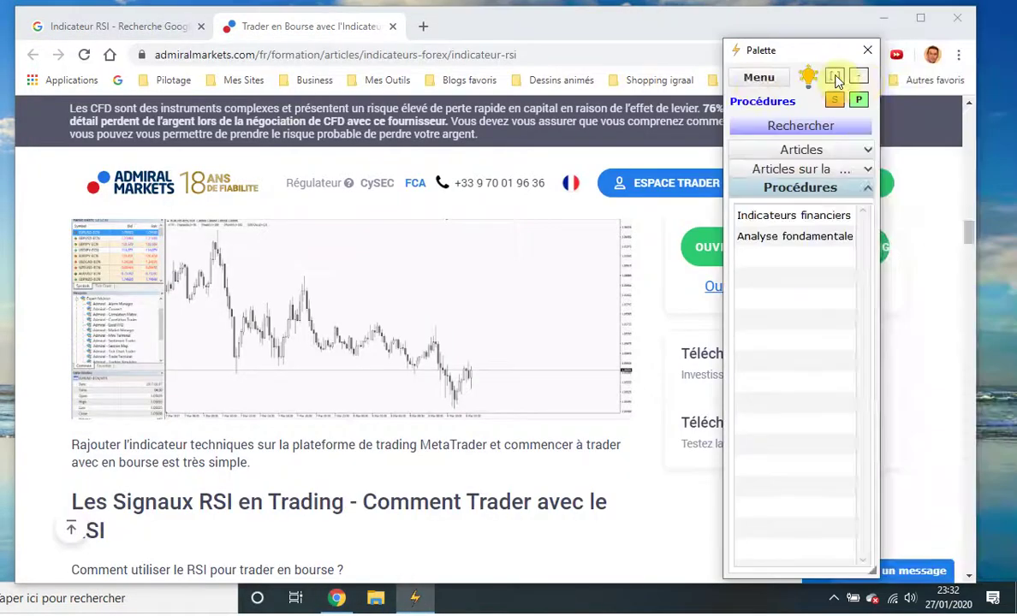
click(836, 77)
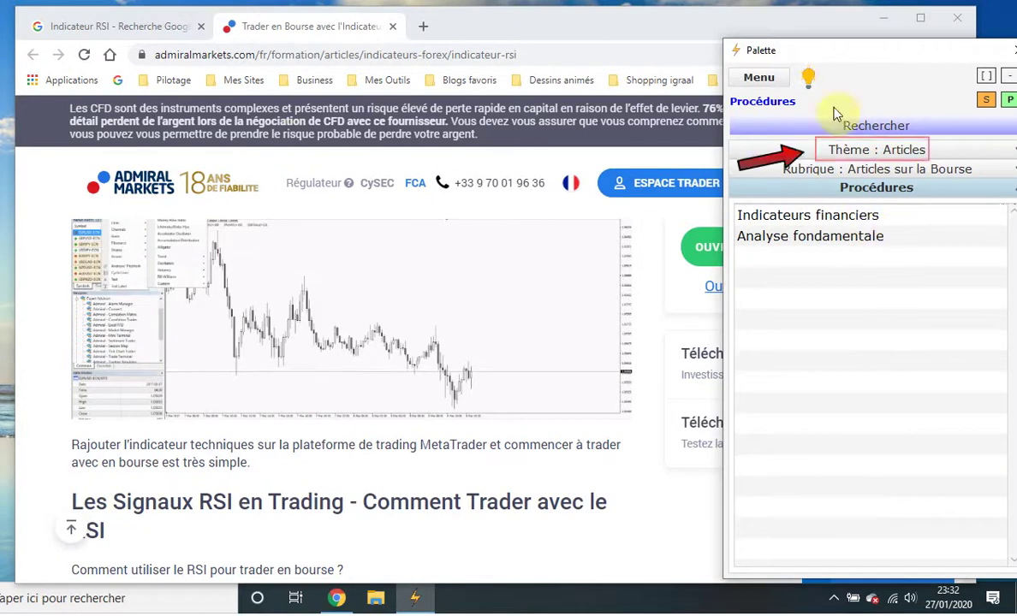
Open the Indicateurs financiers procedure from the Articles theme and the Articles sur la Bourse section, and switch the palette to its enlarged size
click(824, 150)
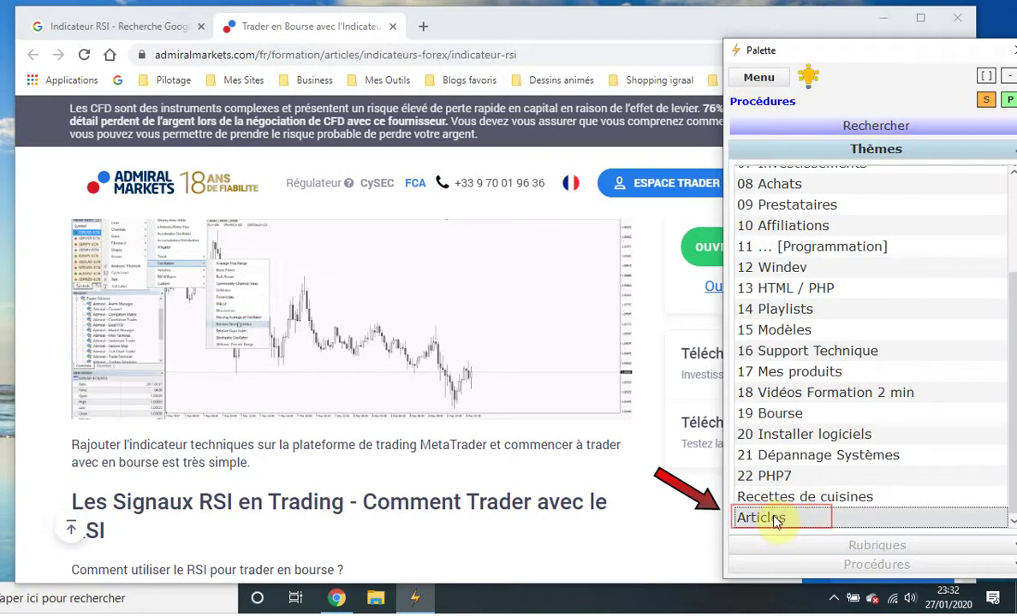
click(775, 520)
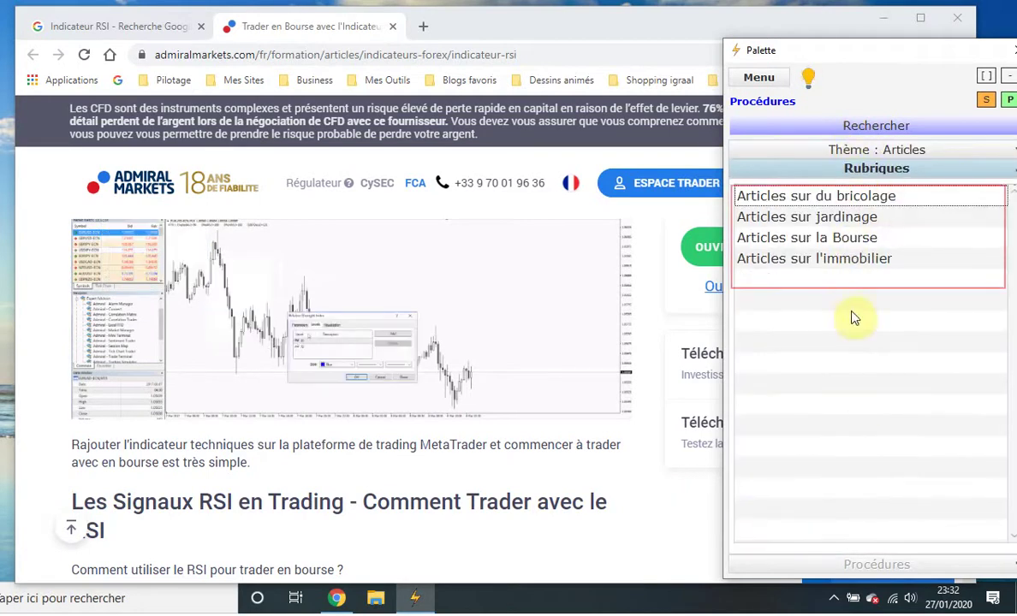
click(839, 239)
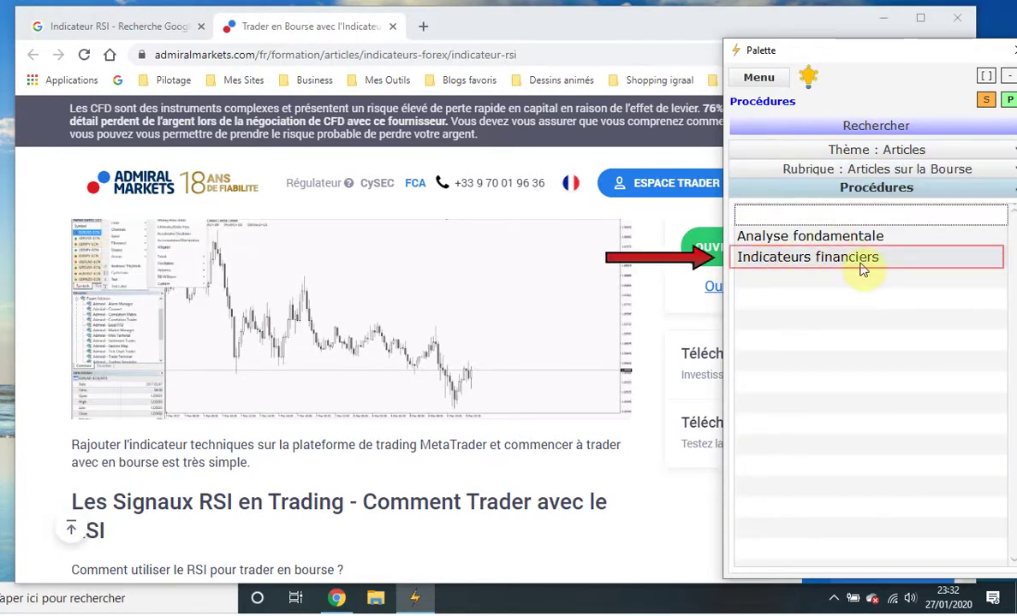
click(849, 261)
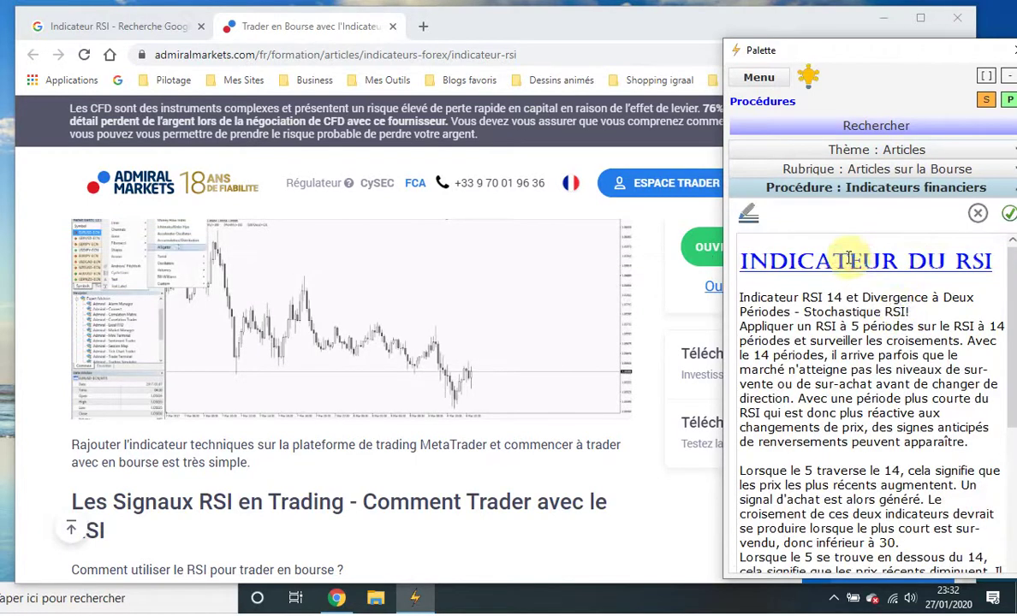
click(986, 75)
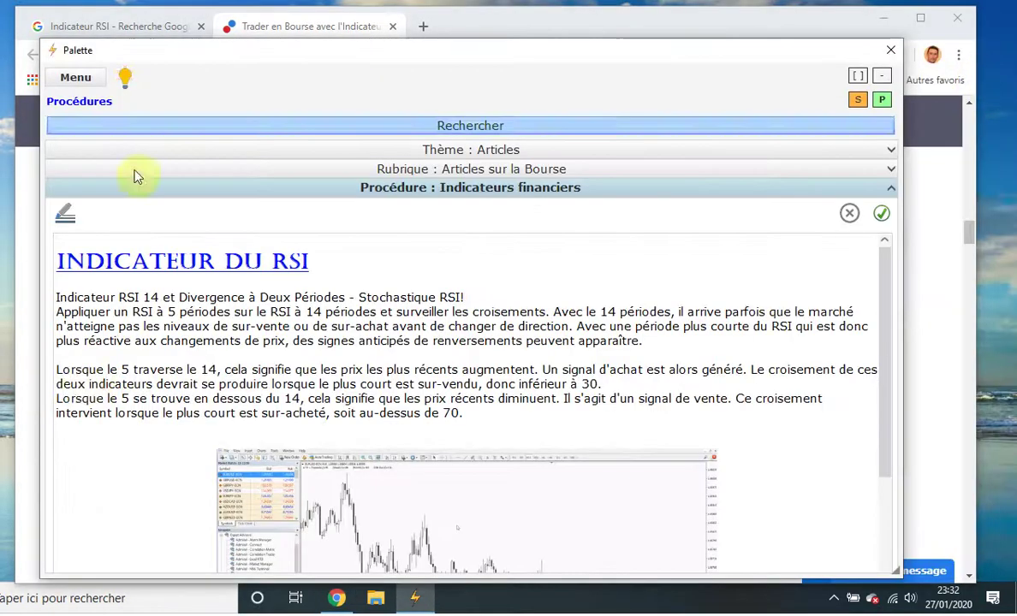
Look through the procedure down to its image, view the context menu of its text in edit mode, and dismiss that menu
scroll(248, 379, down, 3)
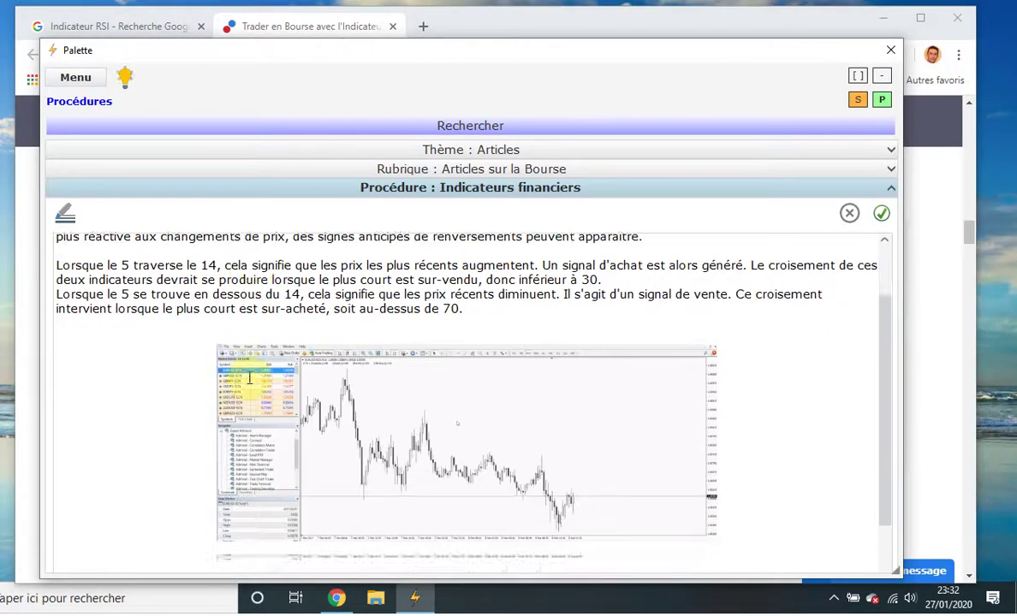
scroll(275, 377, down, 1)
right_click(398, 377)
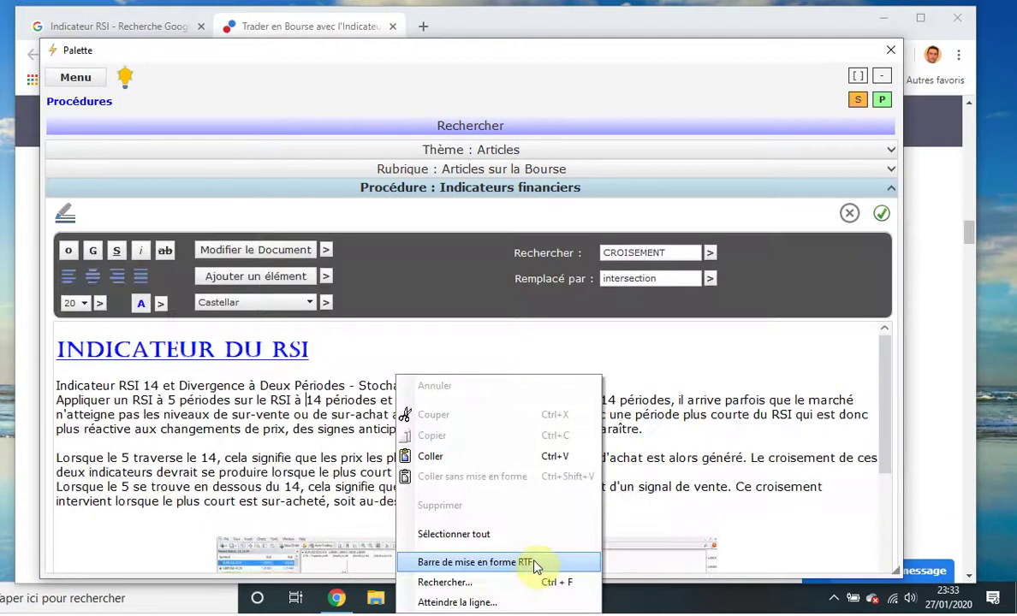
key(Escape)
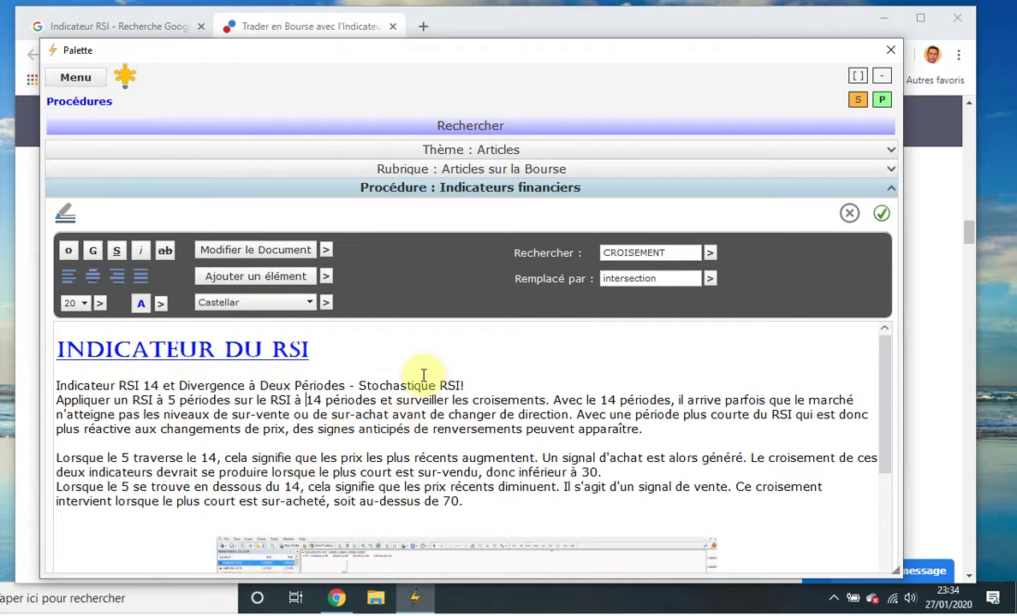
Show the RTF formatting bar and highlight "Indicateur RSI 14" in yellow in the first line below the title
right_click(385, 344)
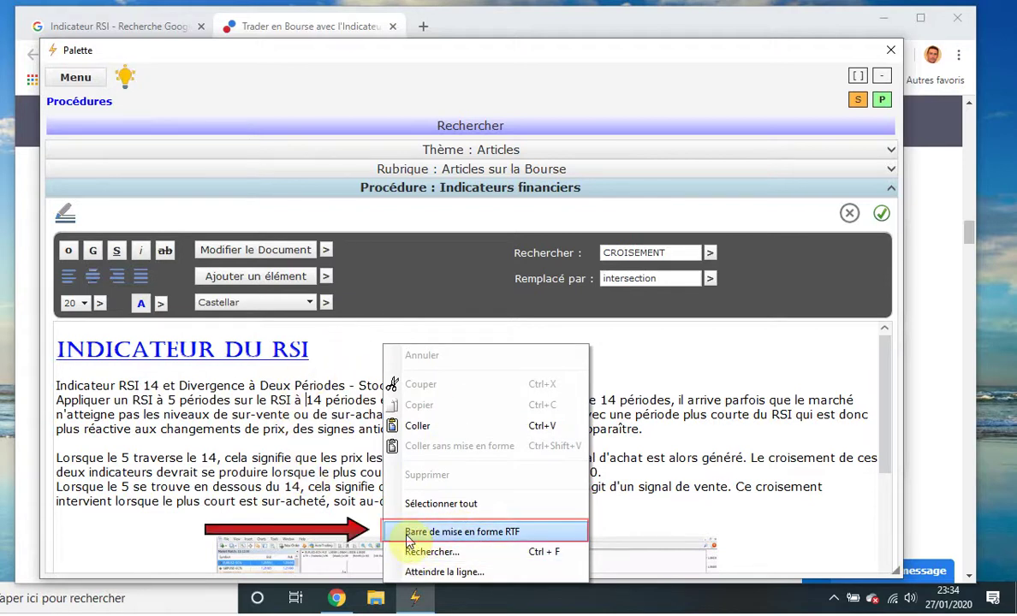
click(518, 531)
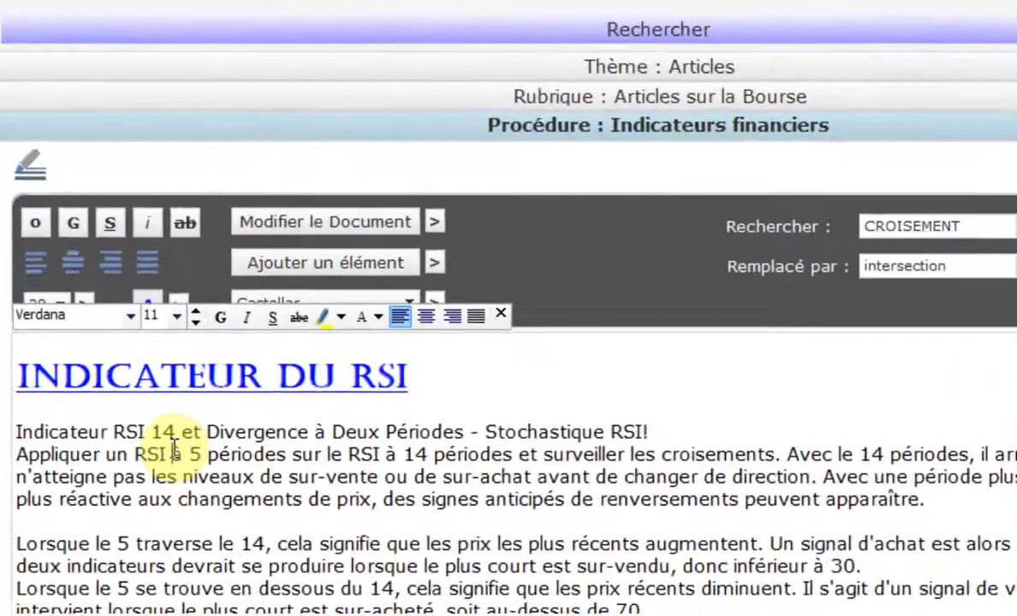
drag(210, 514, 19, 513)
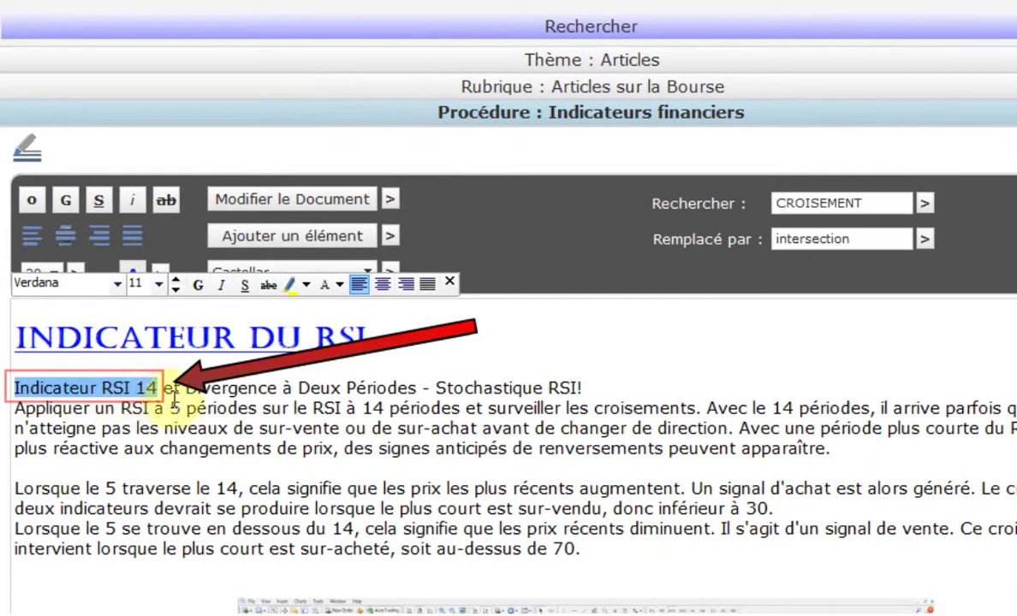
click(291, 285)
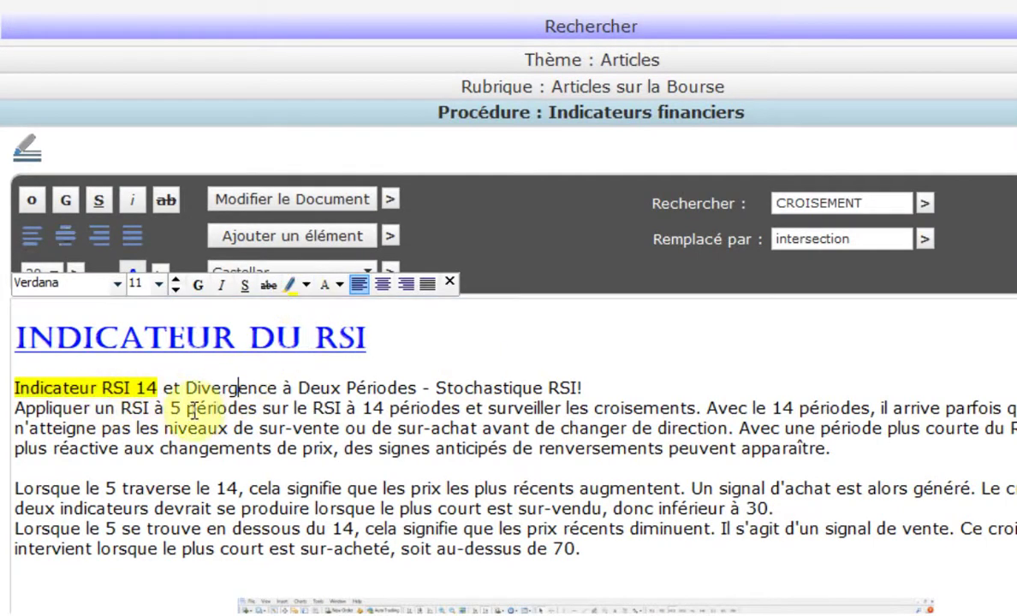
click(238, 388)
Close and reopen the procedure Indicateurs financiers to review its text, then return to the Procédures list
click(591, 113)
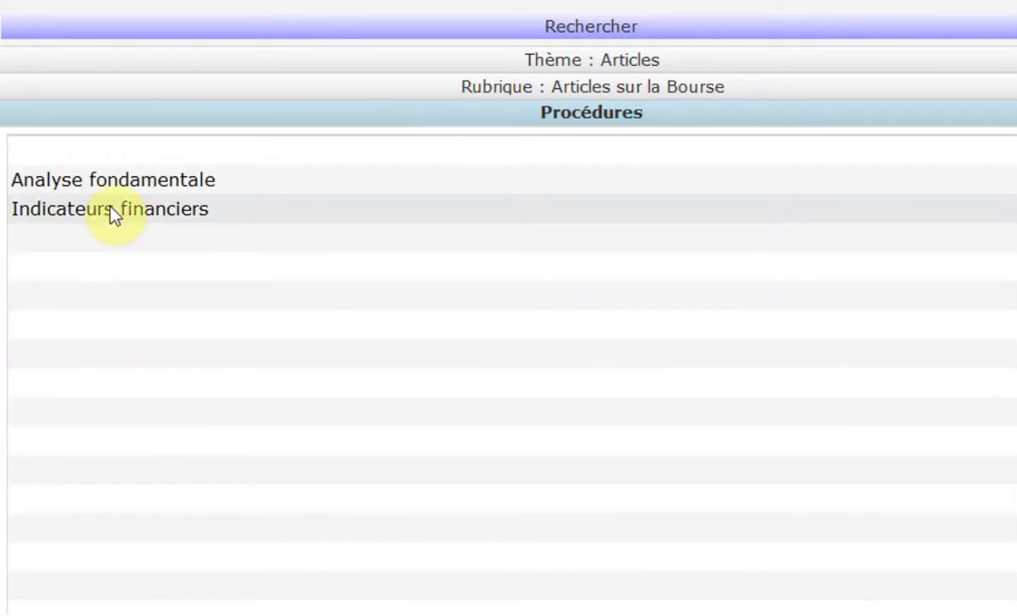
click(108, 209)
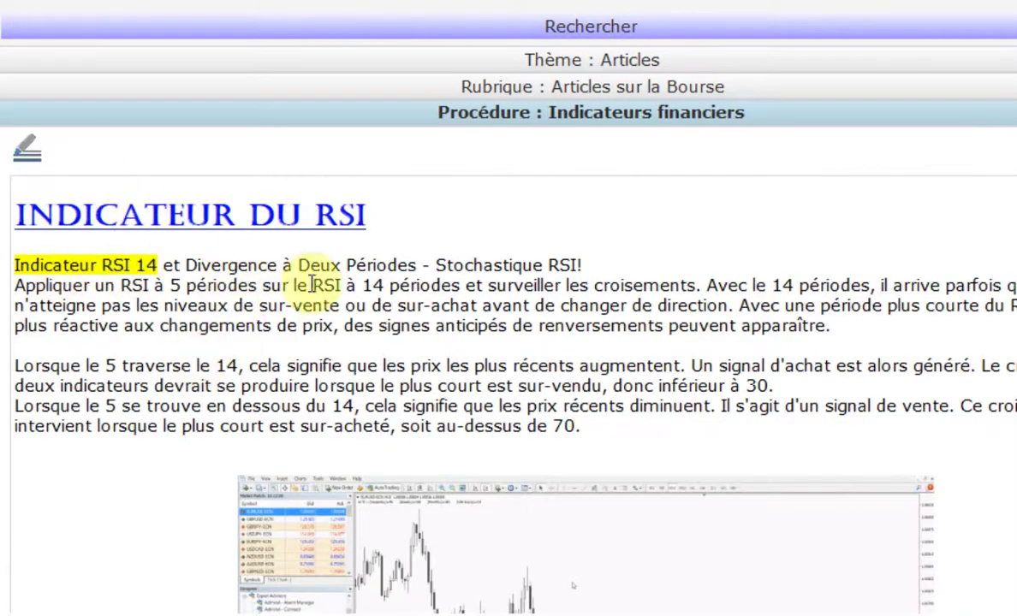
click(442, 325)
scroll(465, 351, down, 4)
scroll(463, 358, up, 4)
click(434, 375)
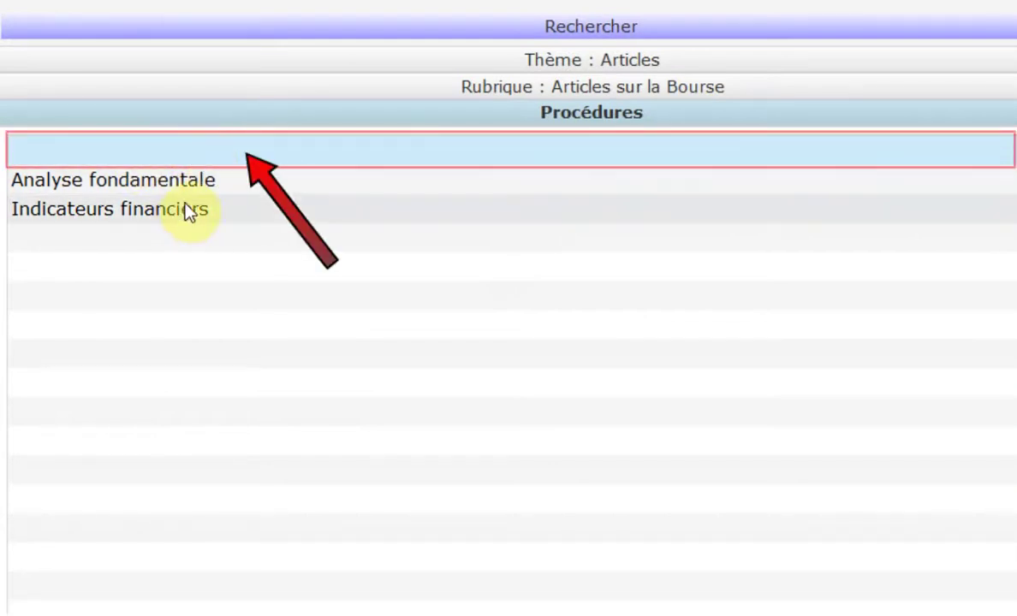
right_click(120, 236)
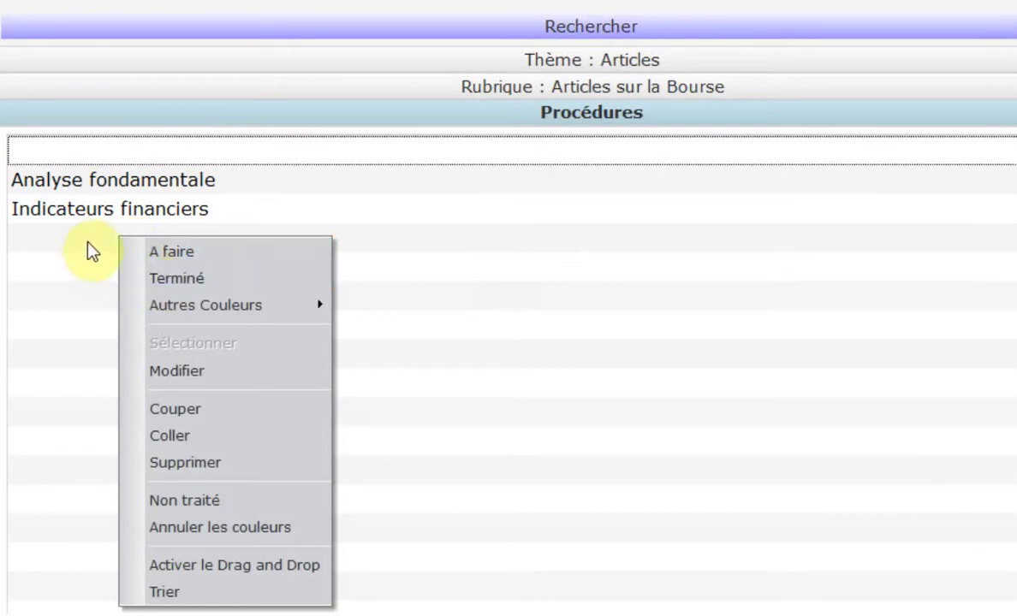
click(170, 374)
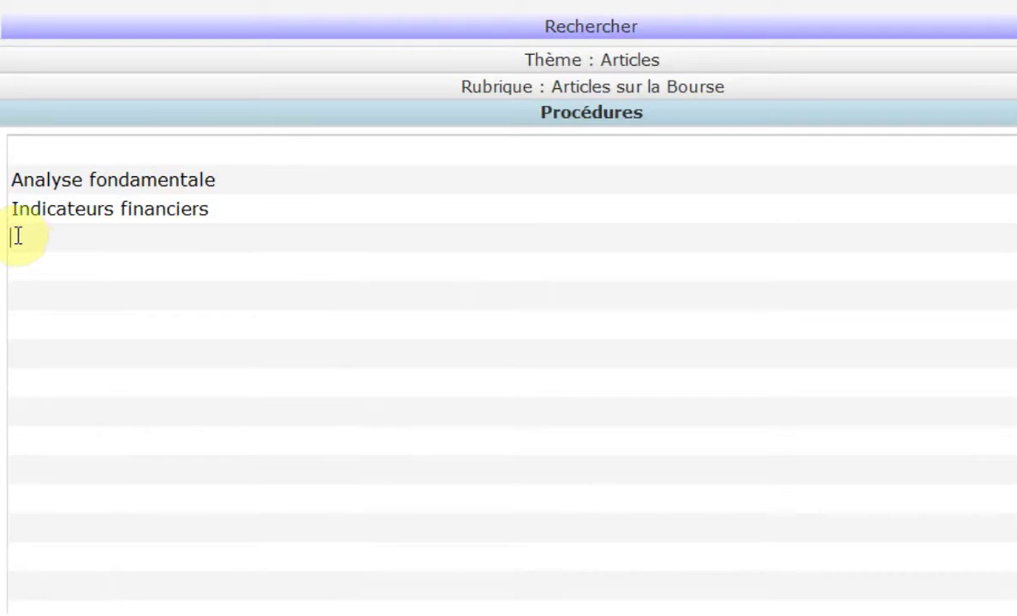
key(Return)
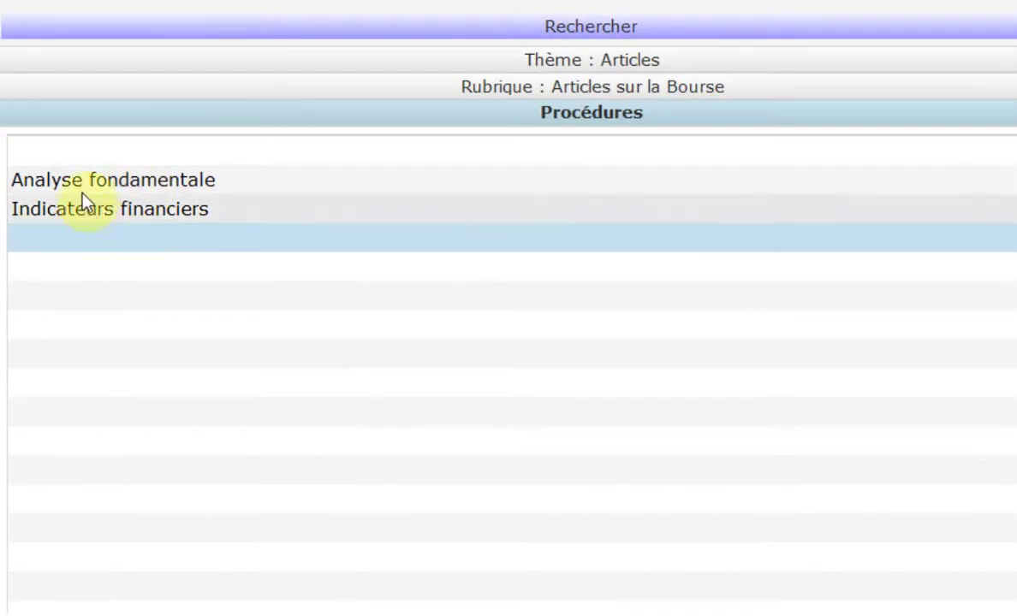
Delete the blank procedure above Analyse fondamentale and confirm the deletion
right_click(77, 148)
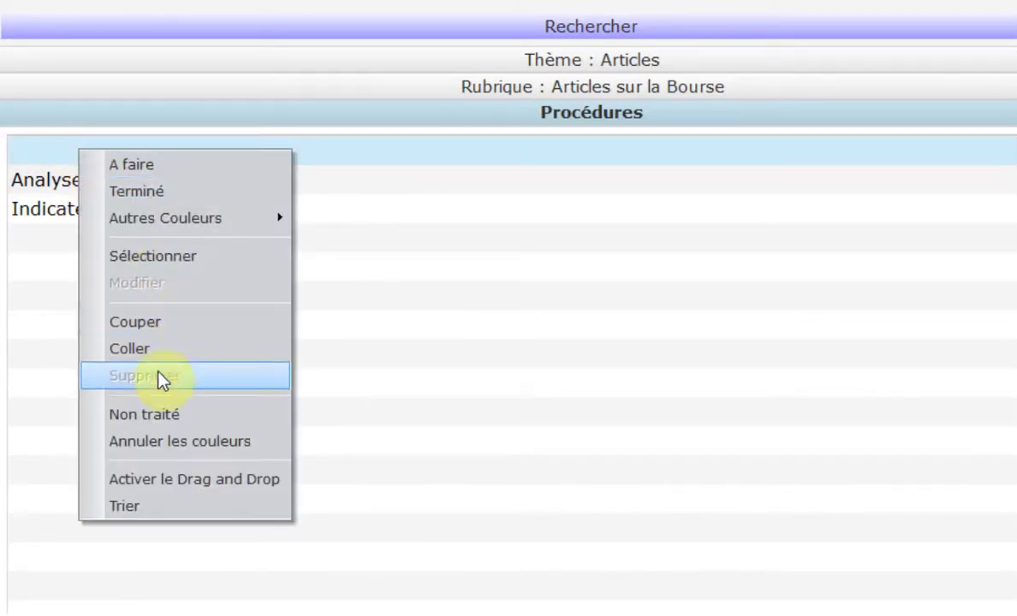
click(172, 261)
right_click(140, 155)
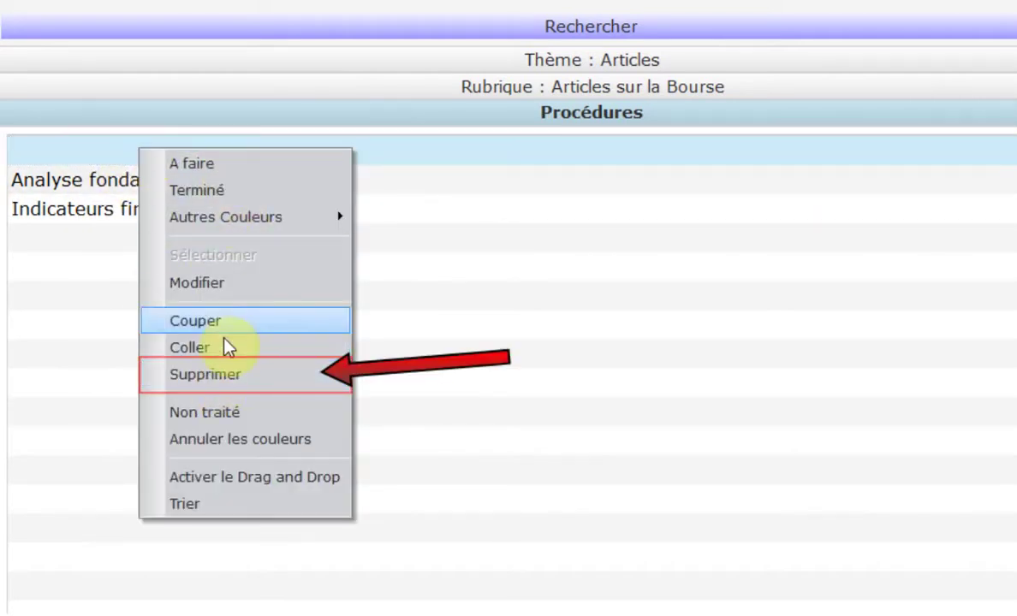
click(215, 377)
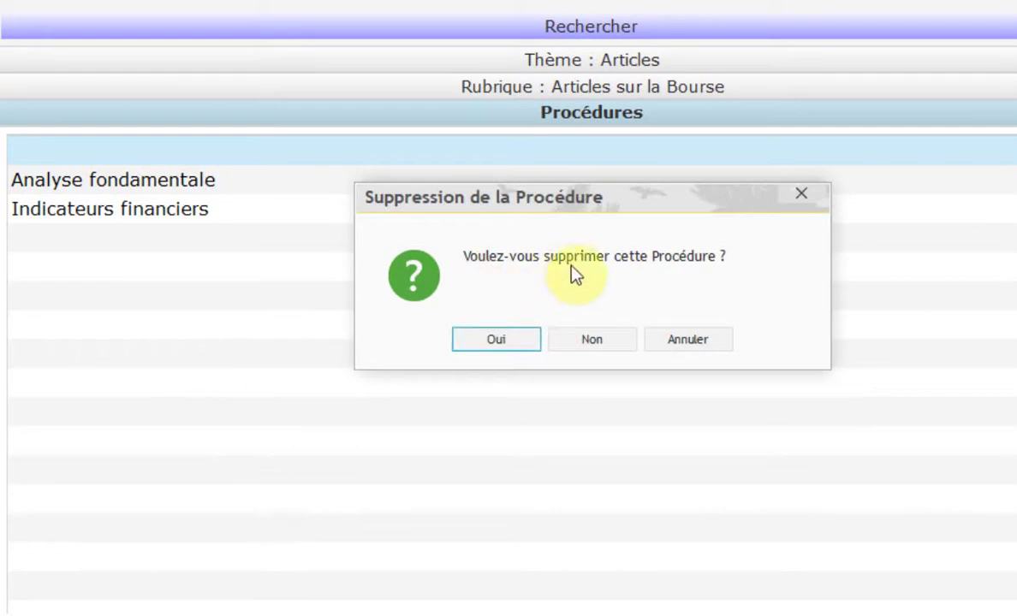
click(491, 340)
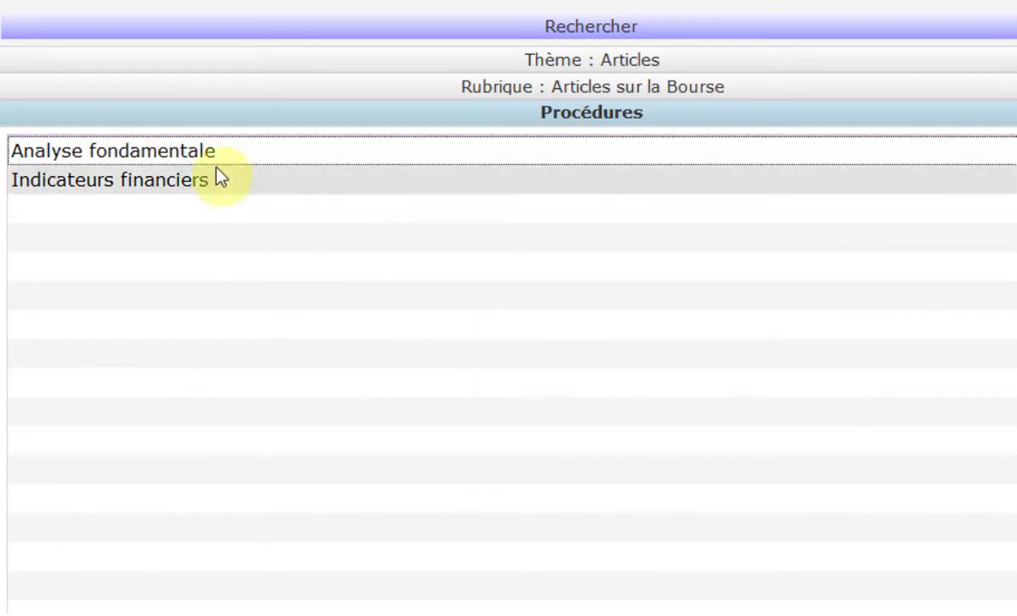
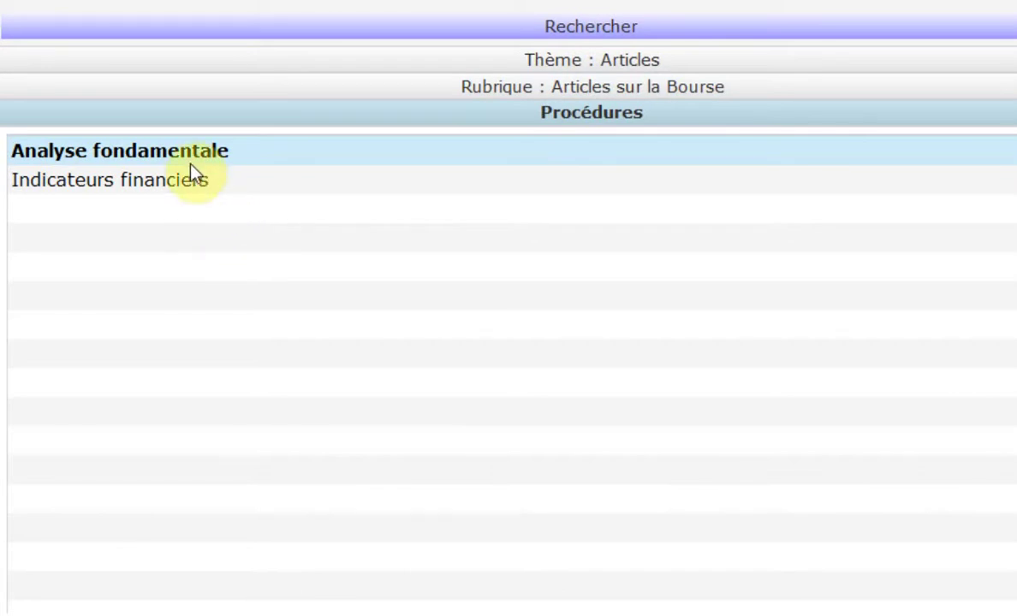
Leave the Articles theme and open the theme Recettes de cuisines to list its rubriques
click(589, 87)
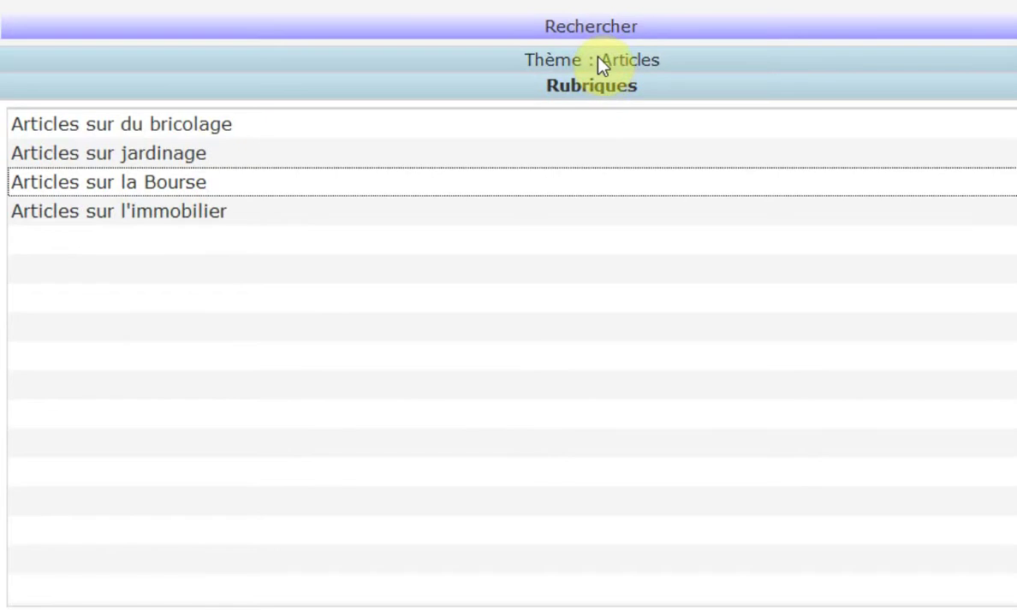
click(599, 65)
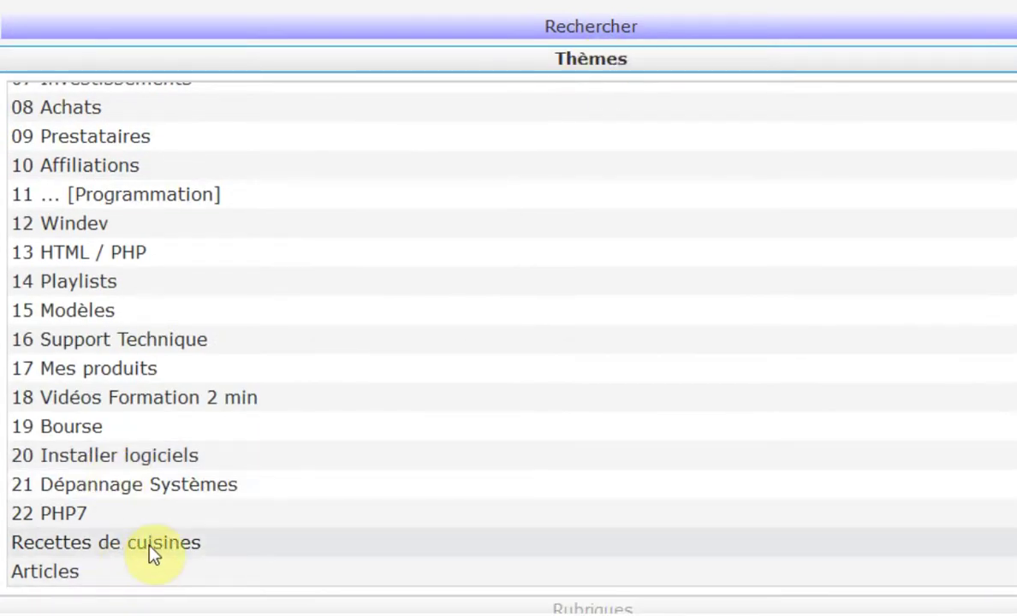
click(150, 546)
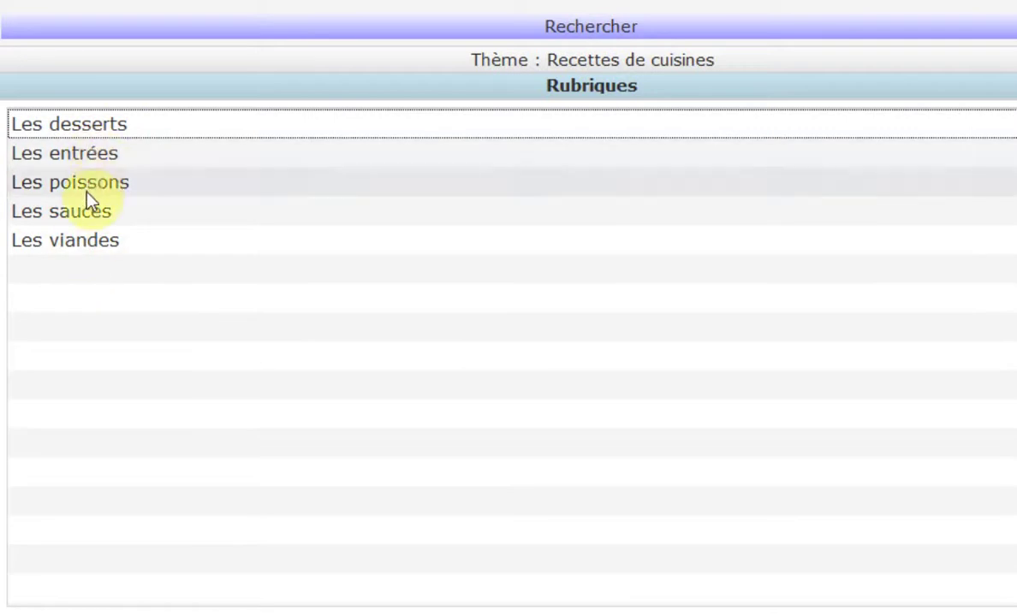
Activate Drag and Drop for the rubriques and reorder them as Les entrées, Les viandes, Les poissons, Les sauces, Les desserts
click(190, 163)
right_click(190, 163)
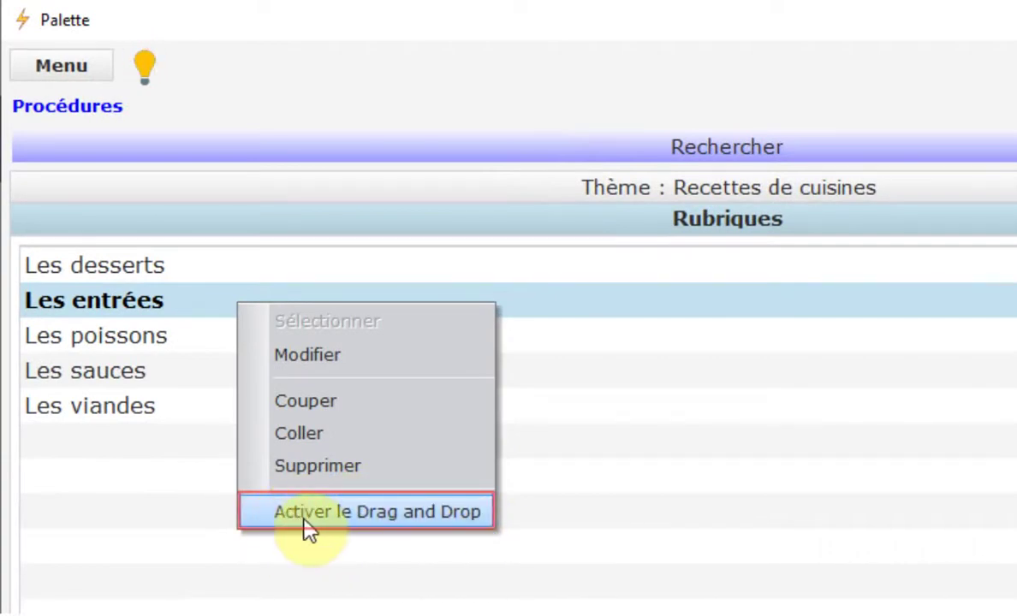
click(443, 513)
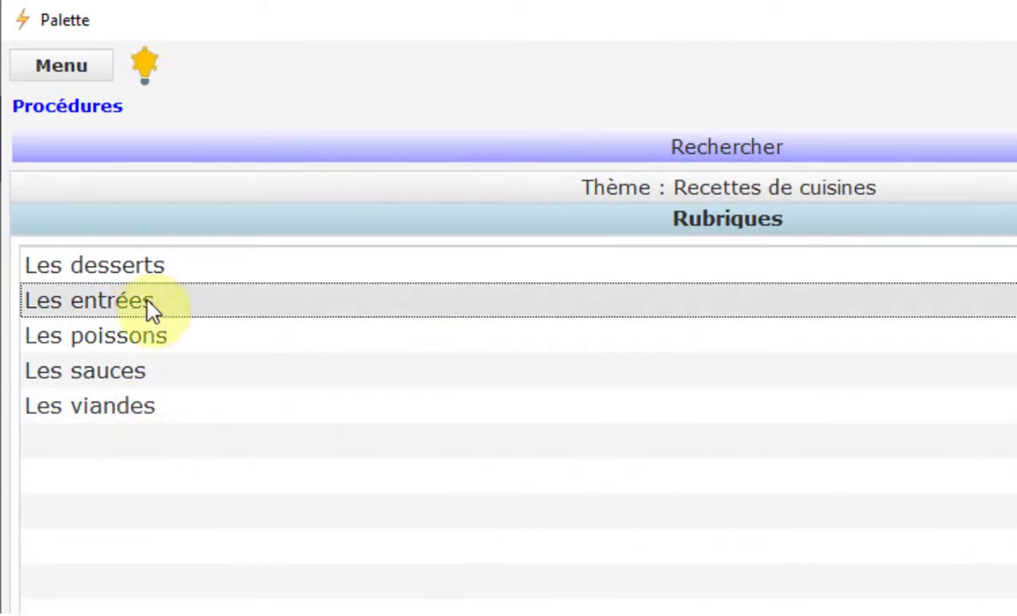
drag(142, 263, 158, 412)
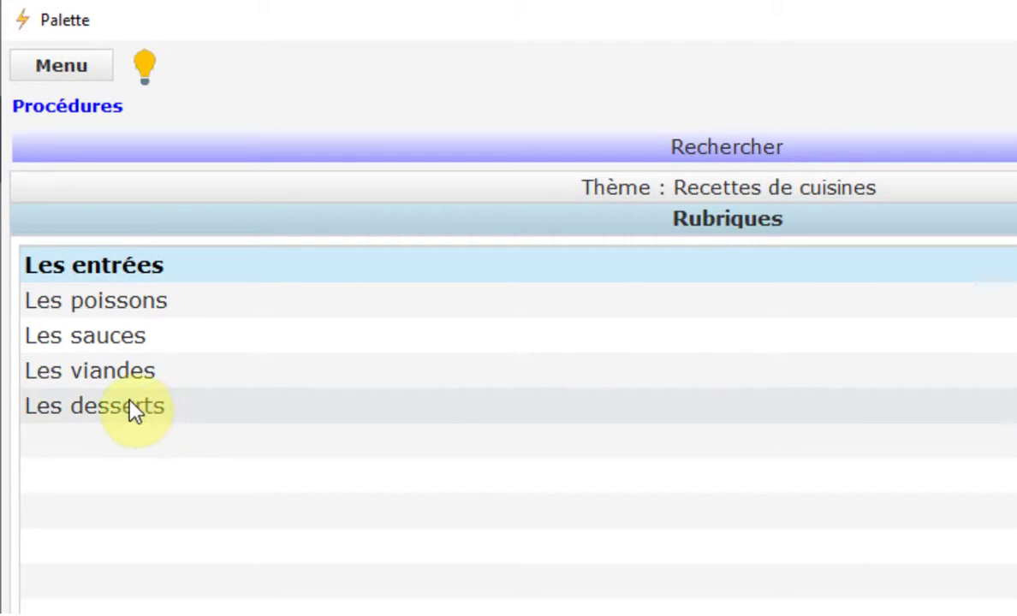
click(129, 408)
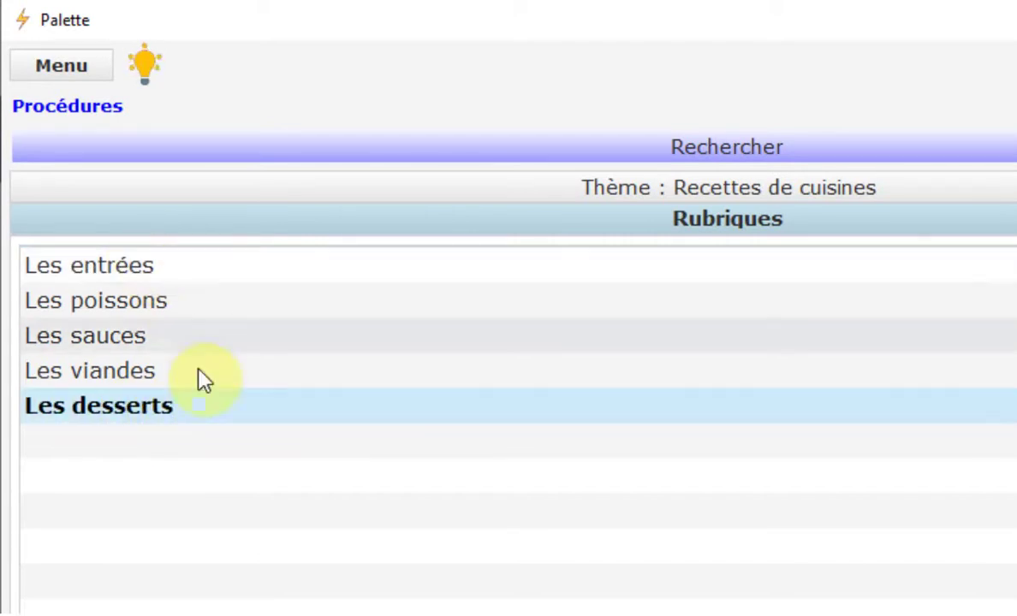
click(110, 312)
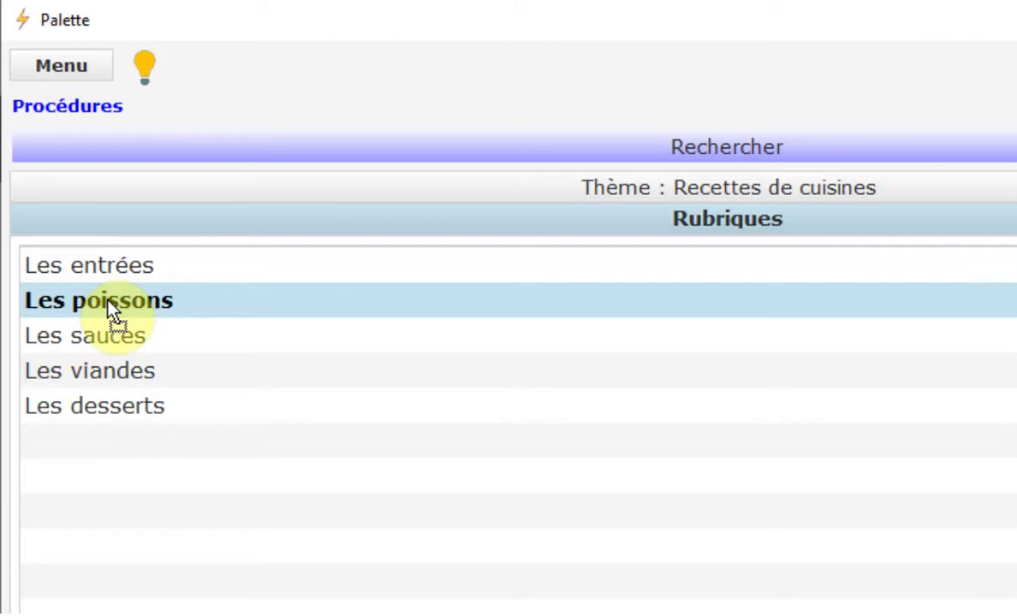
drag(109, 304, 113, 374)
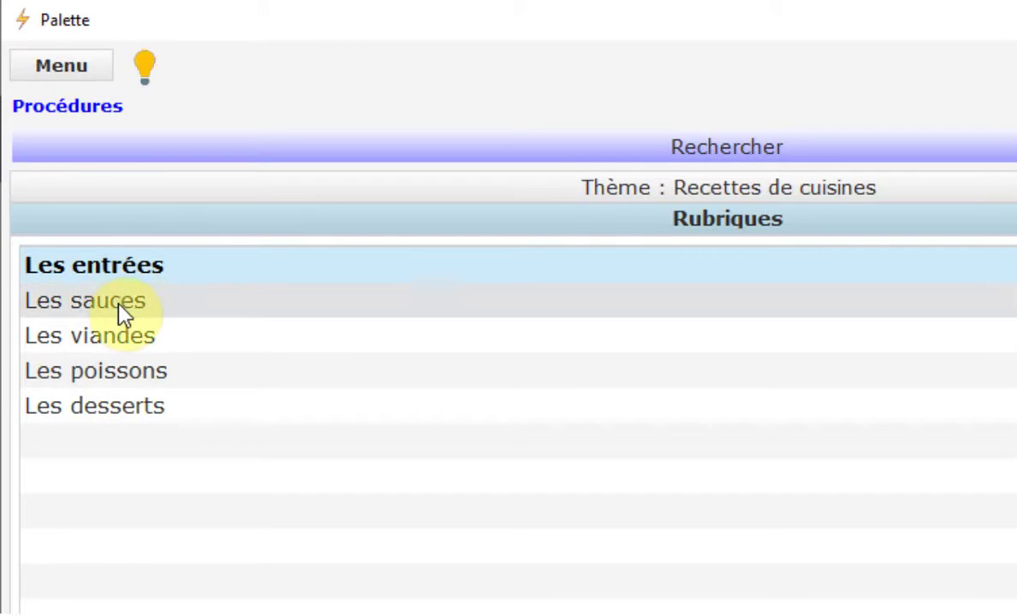
drag(120, 305, 127, 385)
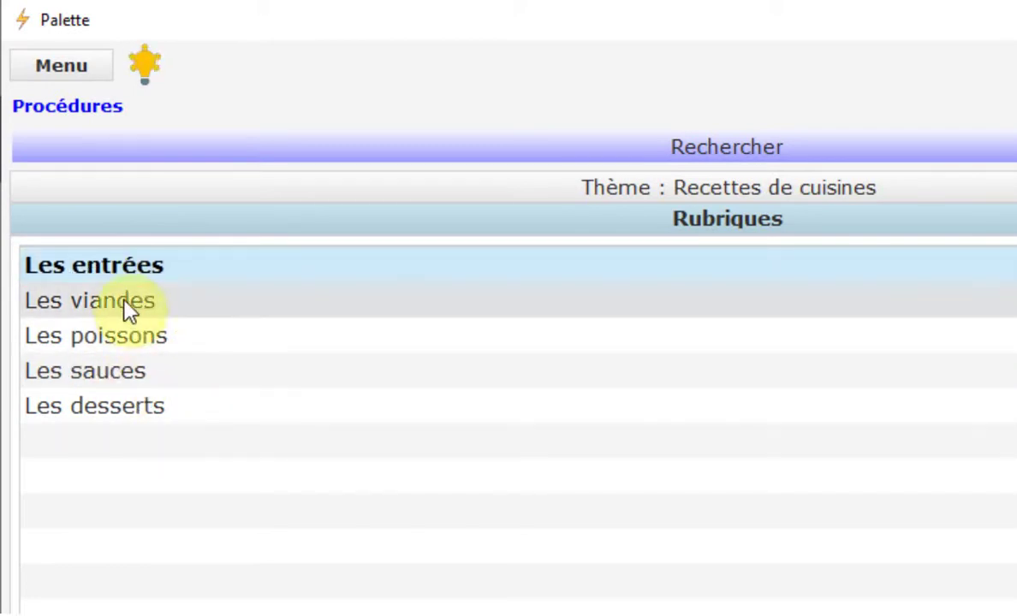
Go through the rubriques of Recettes de cuisines one by one to check their order
click(116, 300)
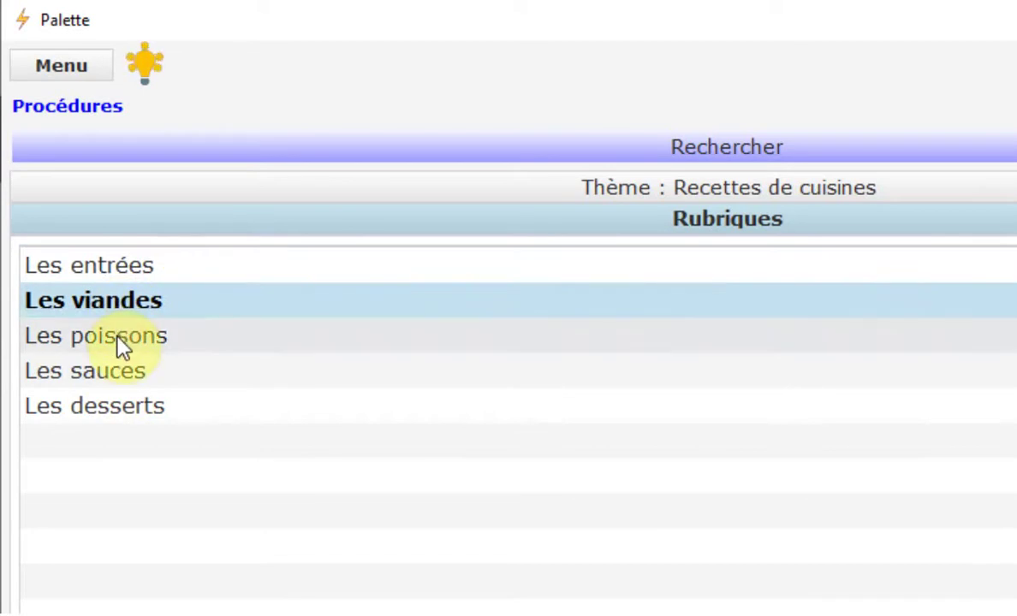
click(114, 336)
click(120, 374)
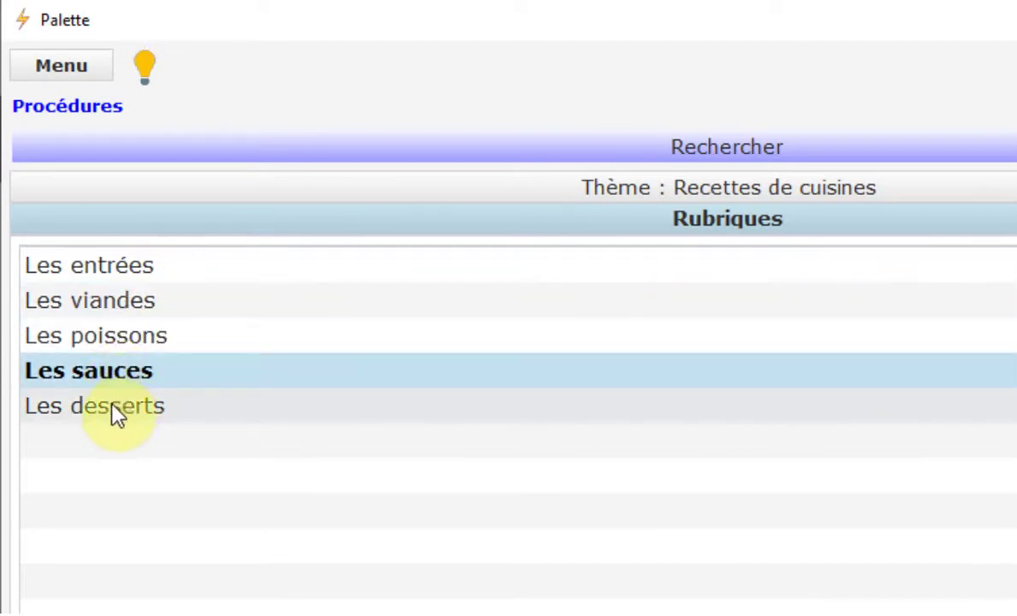
click(114, 409)
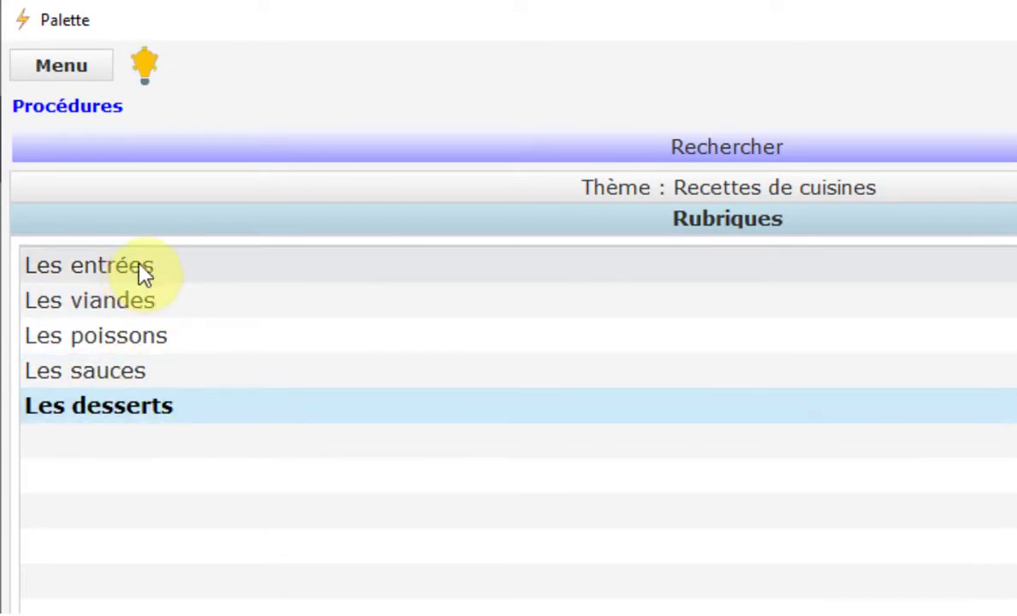
click(137, 270)
click(141, 304)
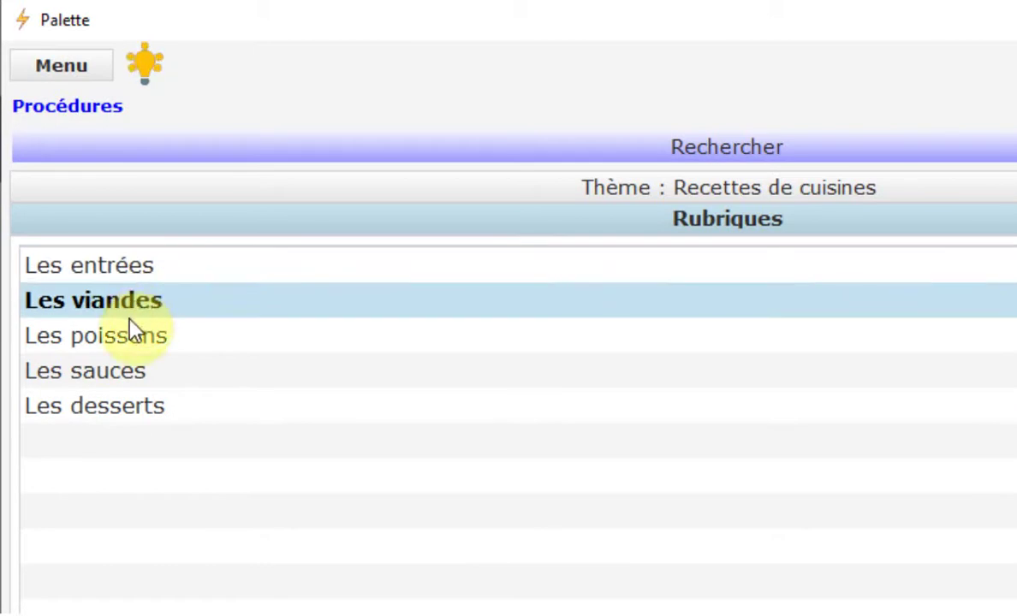
click(120, 337)
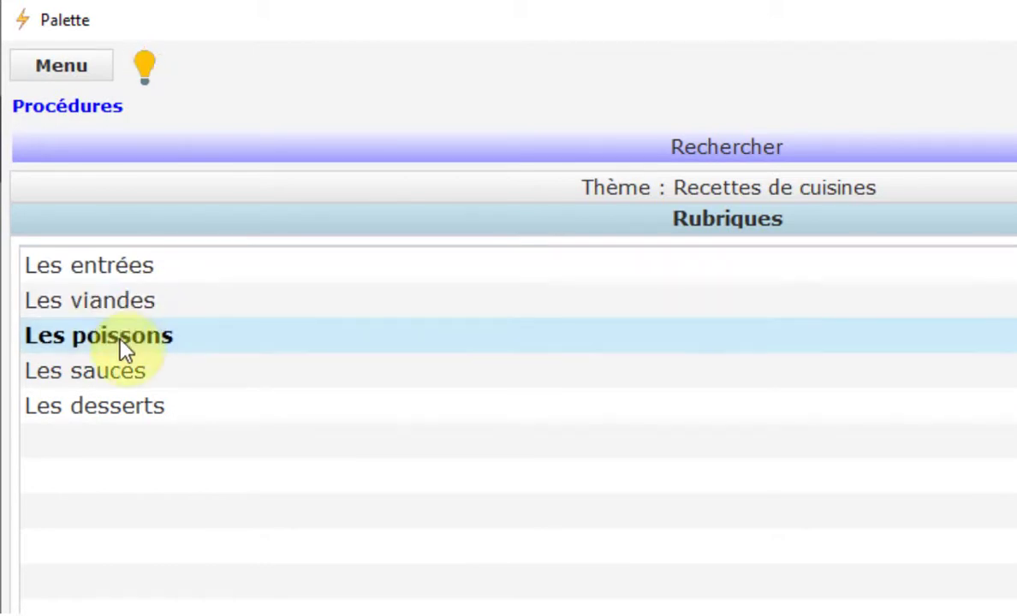
click(117, 372)
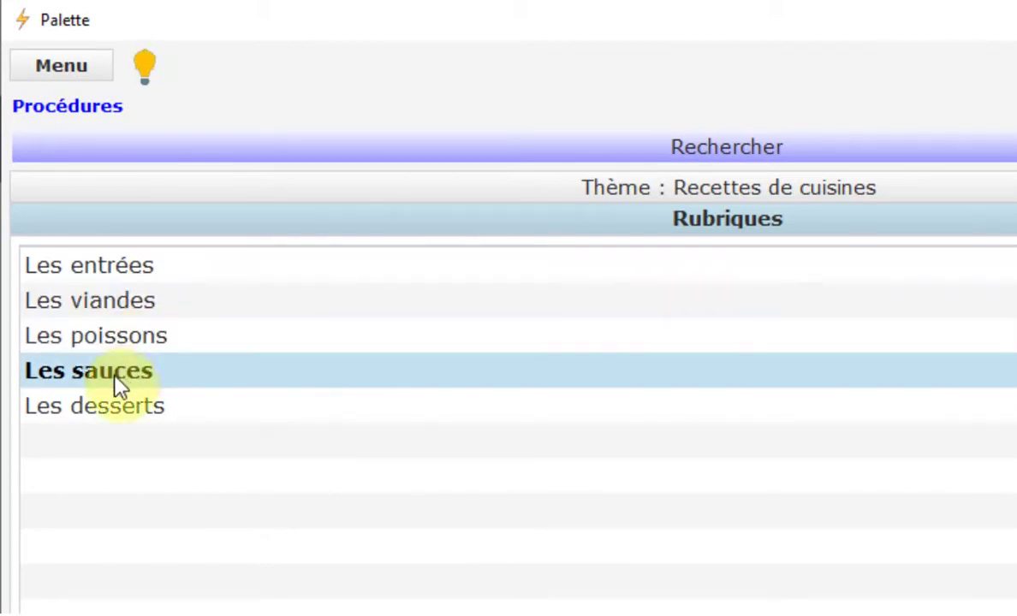
click(113, 409)
click(146, 308)
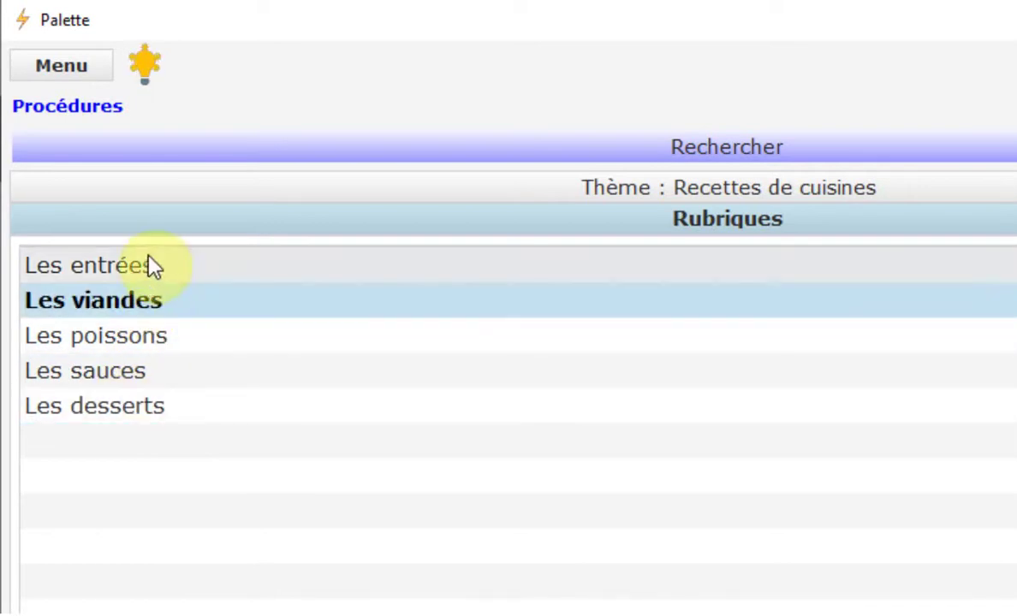
Deactivate Drag and Drop for the rubriques and open Les entrées to list its procedures
right_click(189, 302)
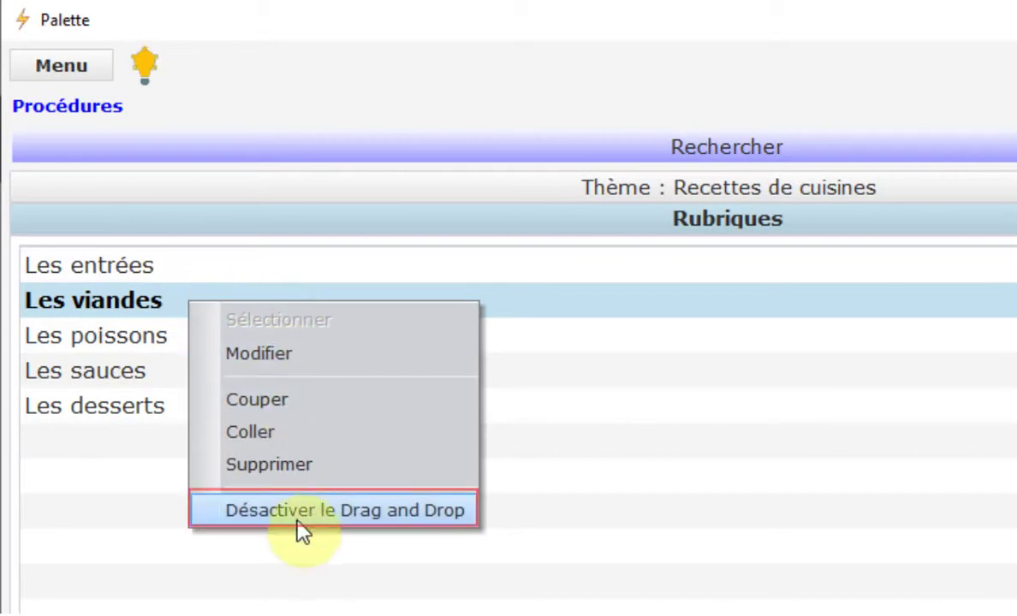
click(424, 516)
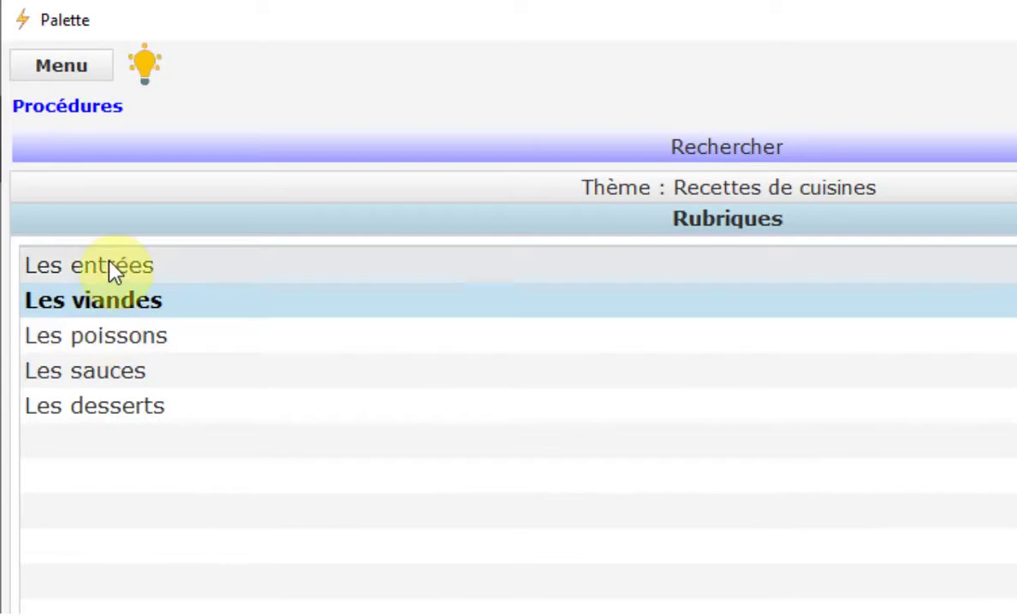
double_click(116, 267)
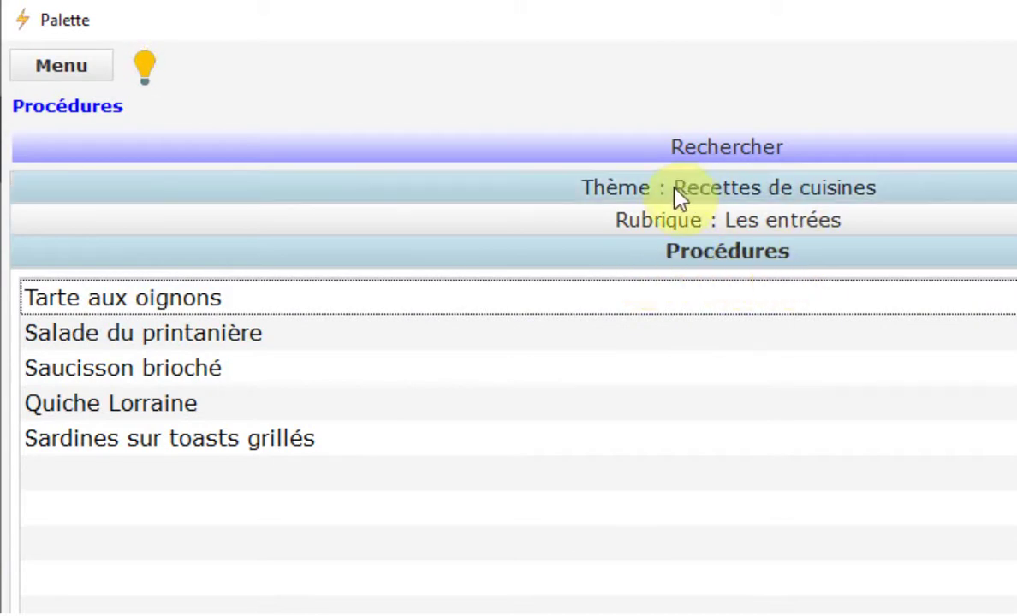
Return to the themes, go back into Recettes de cuisines and reopen the rubrique Les entrées to view its procedures
click(617, 195)
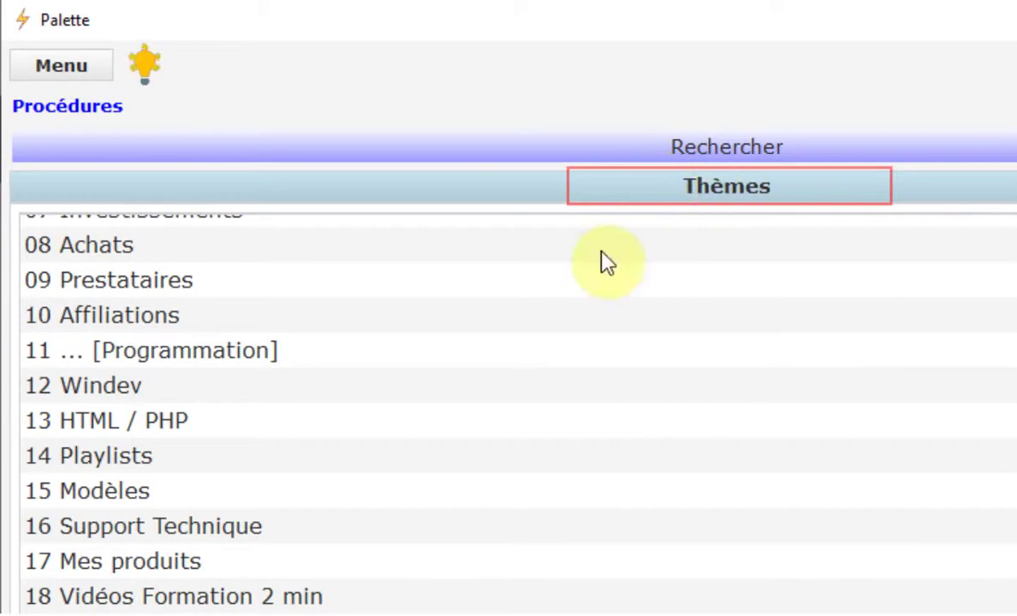
click(779, 611)
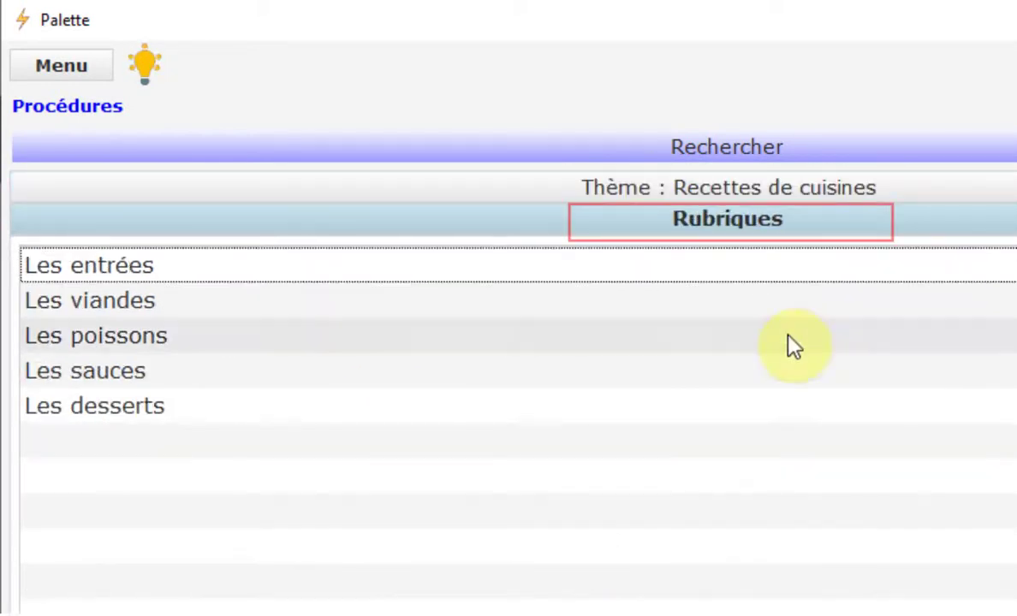
click(707, 188)
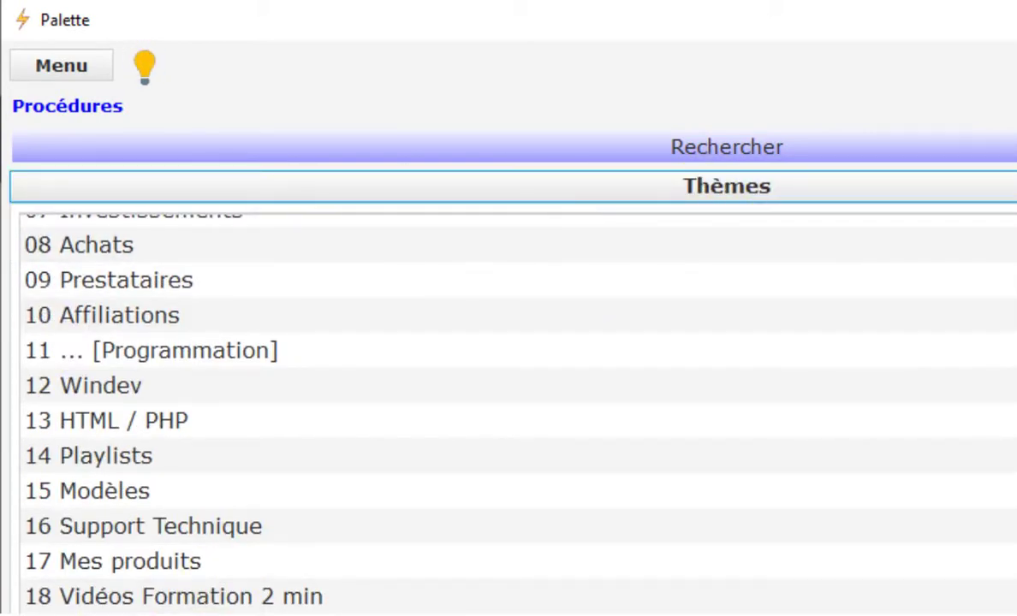
click(385, 614)
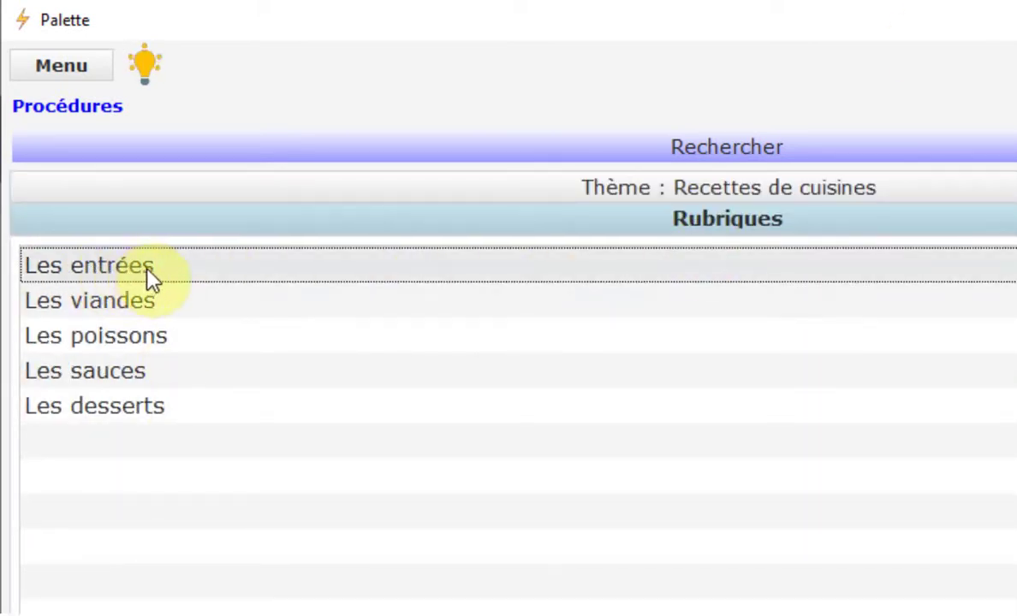
click(149, 274)
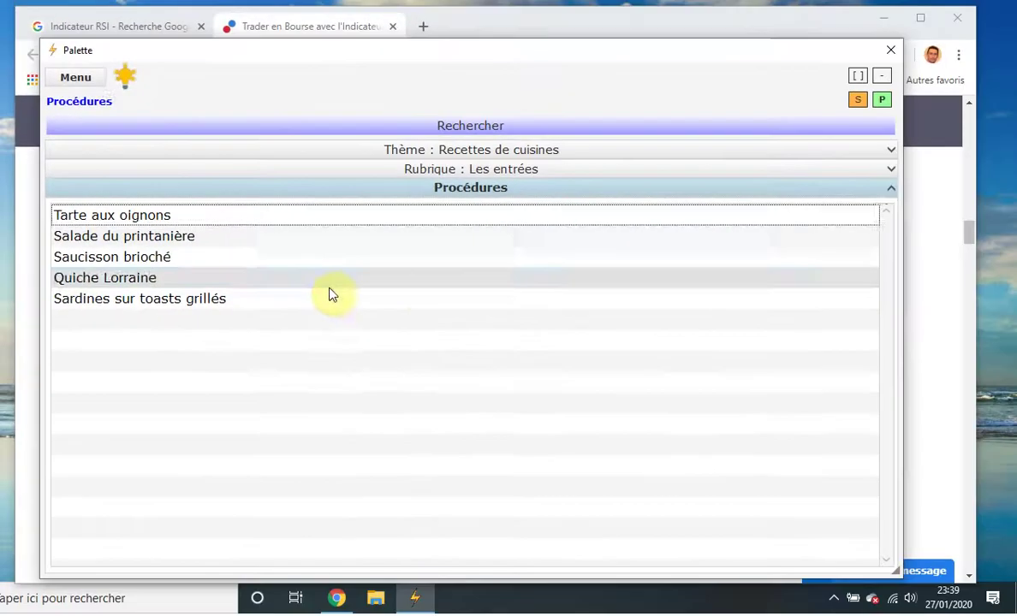
Using Drag and Drop, put Quiche Lorraine first, Sardines sur toasts grillés second and Tarte aux oignons last in Les entrées, and deactivate Drag and Drop
right_click(395, 340)
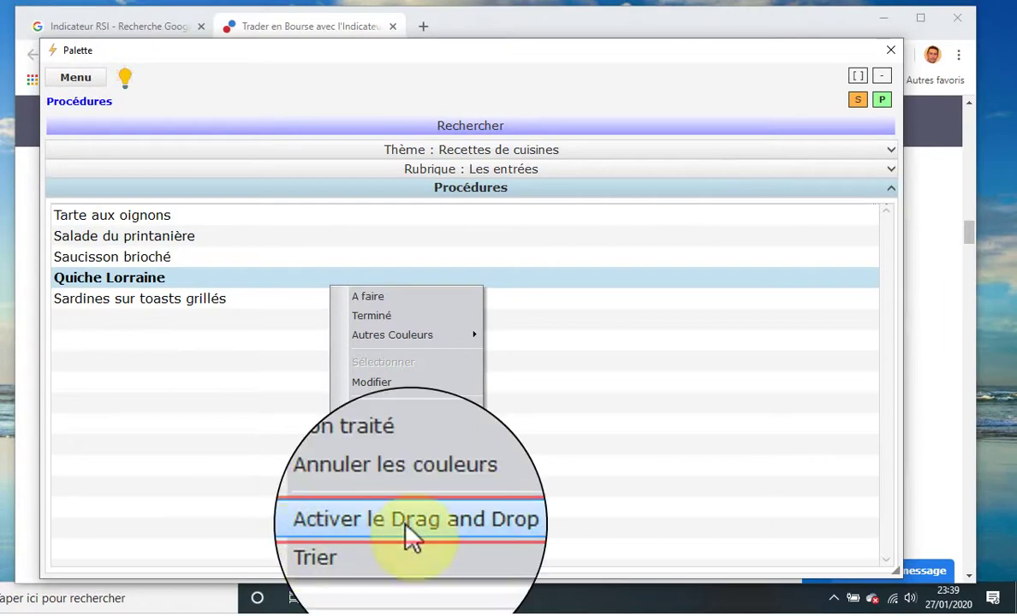
click(479, 529)
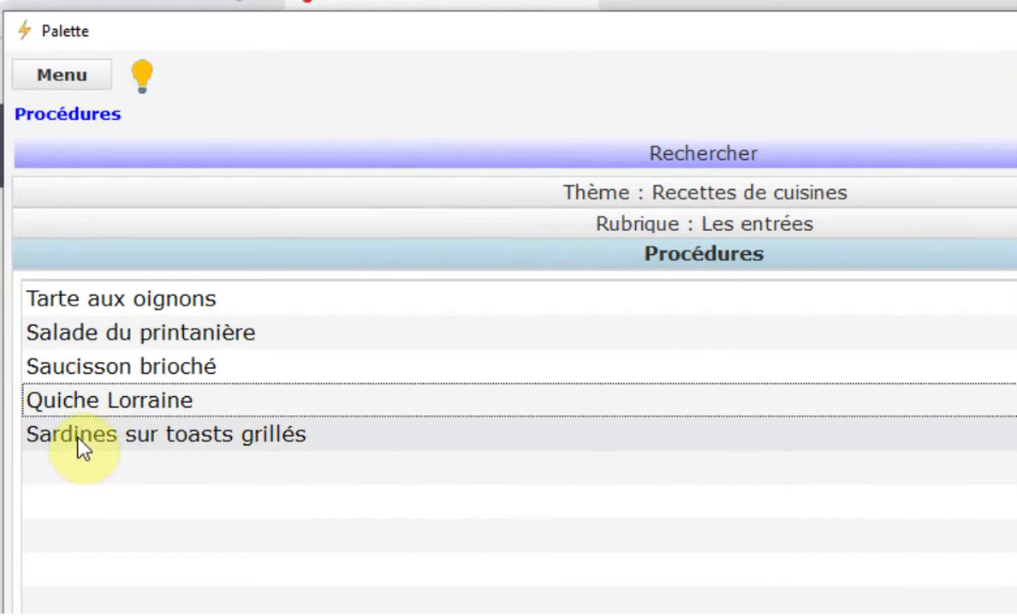
mouse_move(77, 438)
mouse_down()
mouse_move(87, 309)
mouse_move(68, 436)
mouse_up()
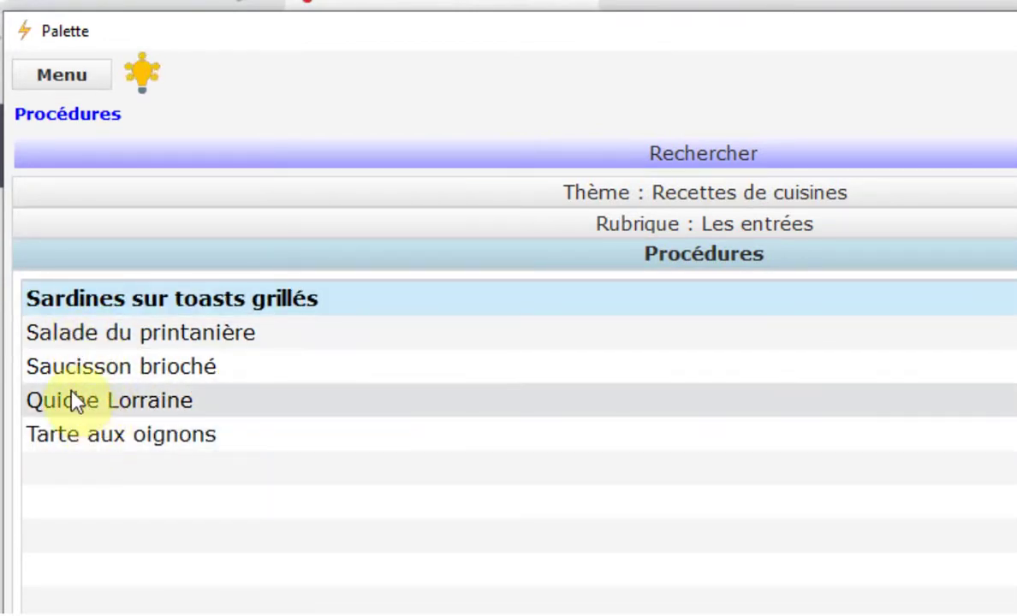
drag(71, 401, 68, 294)
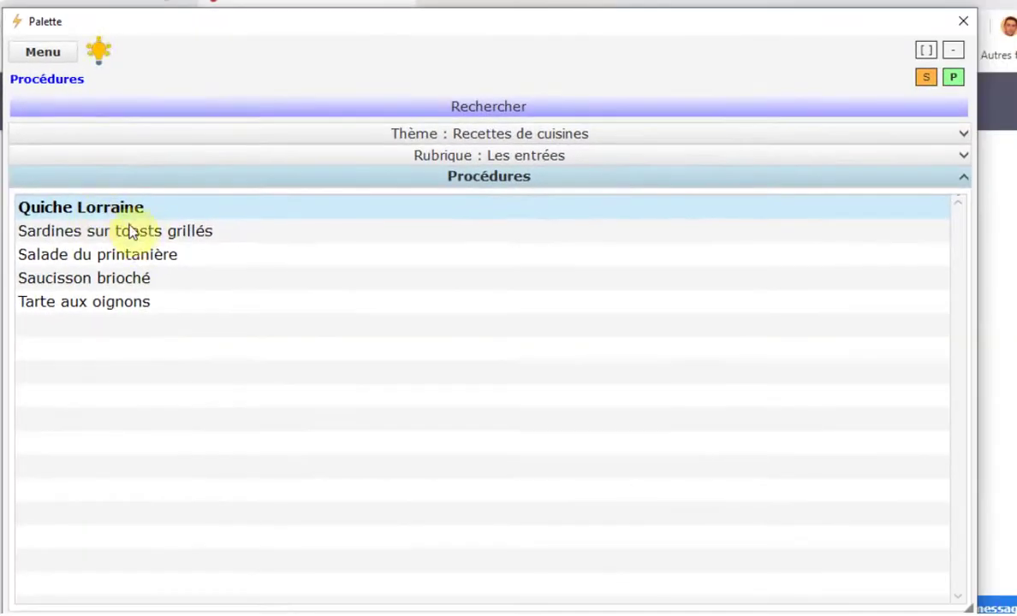
right_click(138, 245)
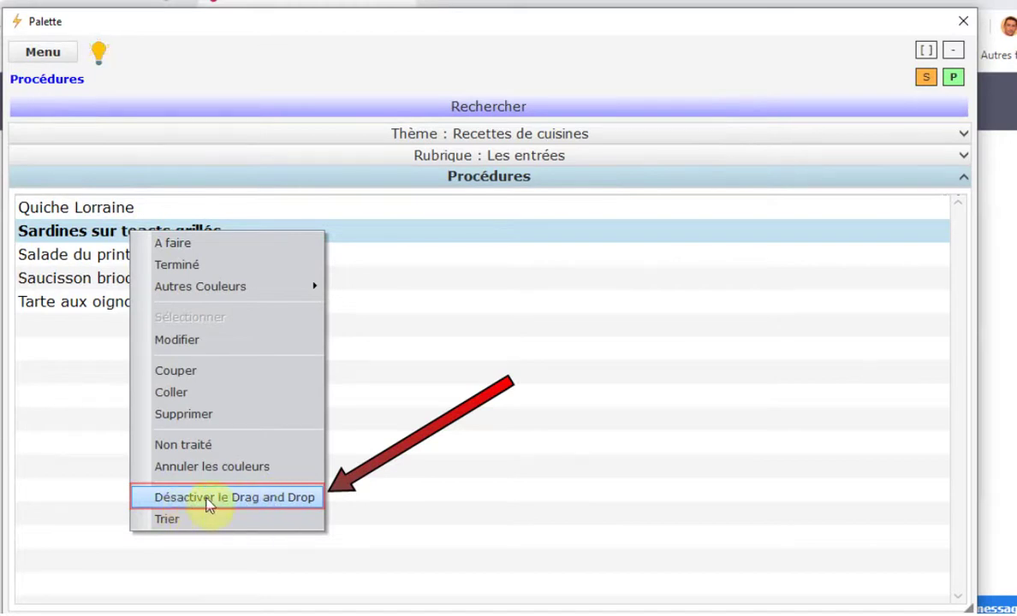
click(281, 503)
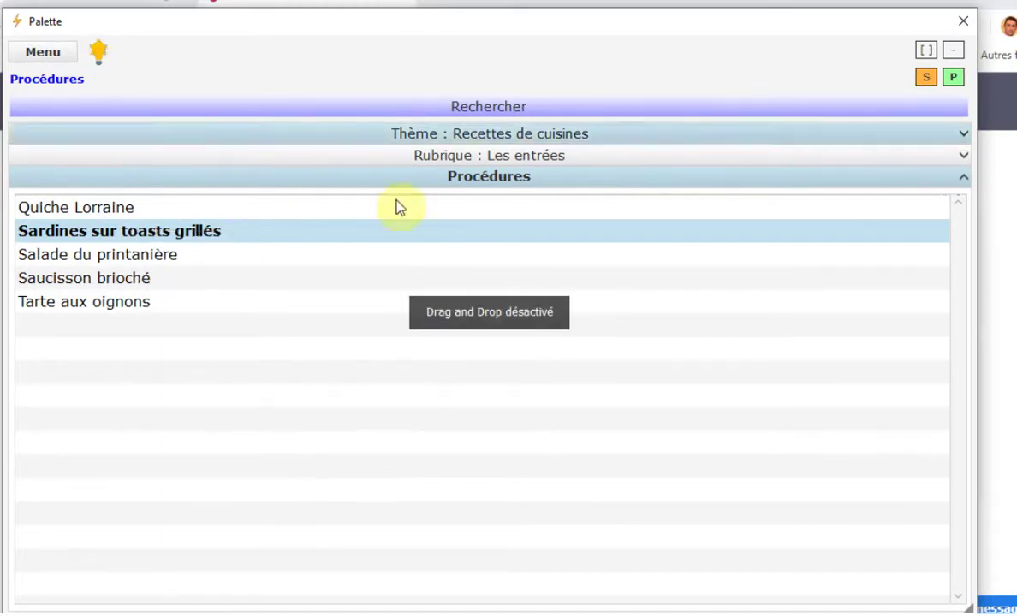
Open the procedure Quiche Lorraine, look through its content and close it without saving
click(132, 213)
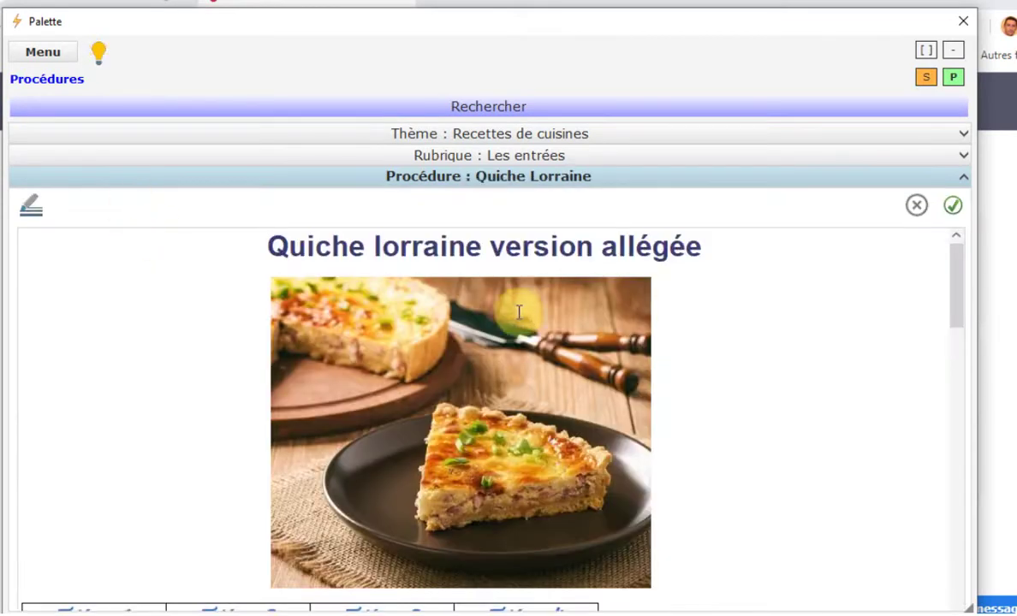
scroll(802, 355, down, 10)
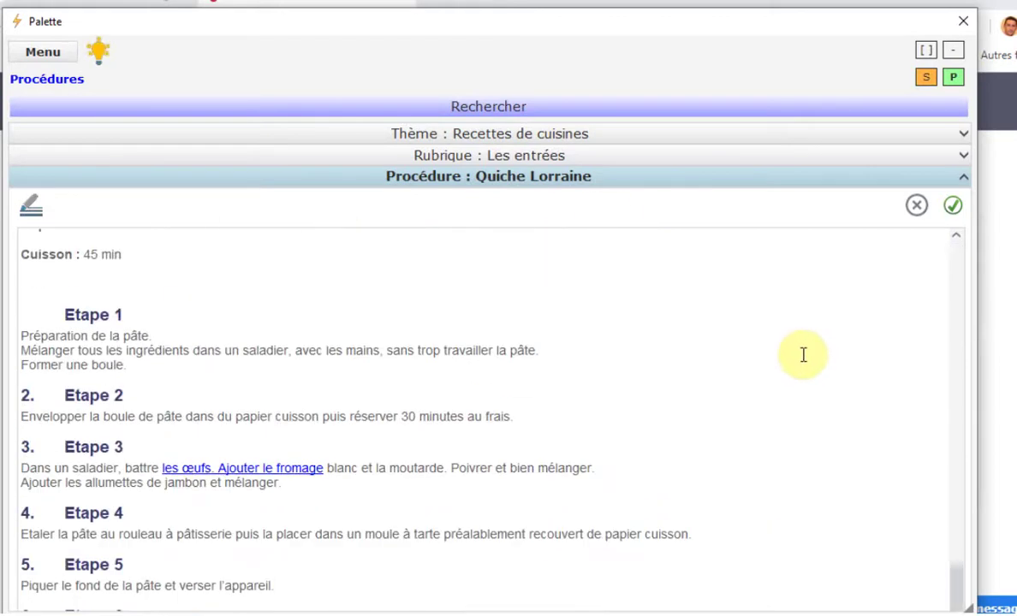
scroll(801, 359, up, 6)
scroll(793, 375, up, 5)
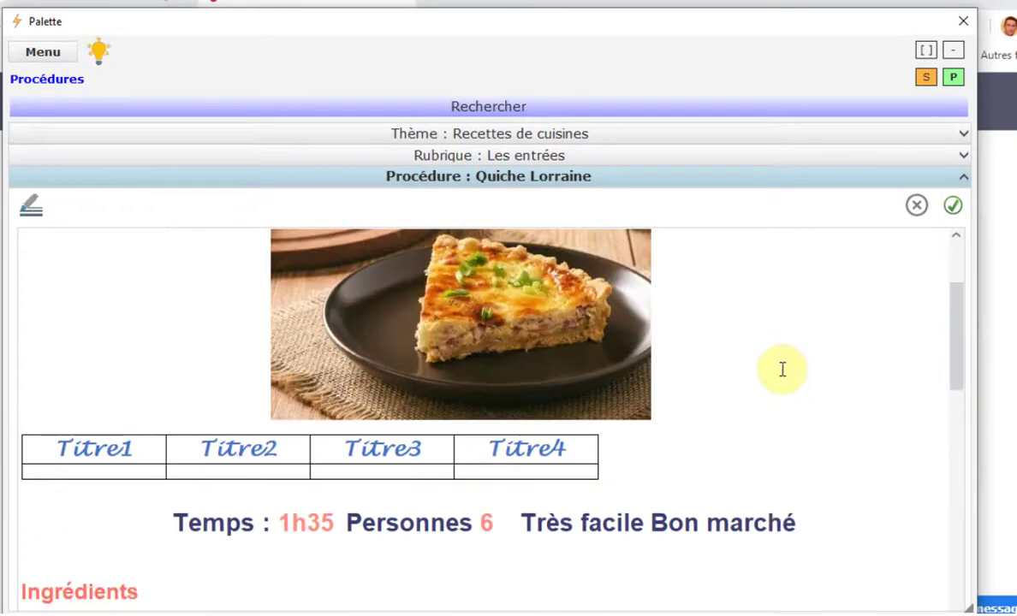
click(916, 206)
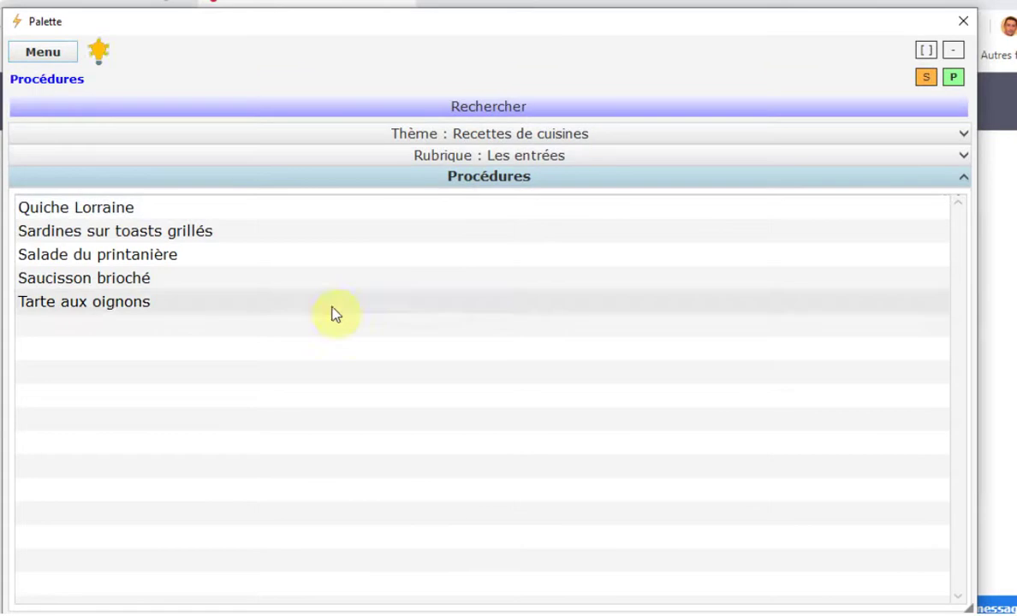
Go back through the rubriques to the themes and look over the numbering of the whole theme list
click(462, 156)
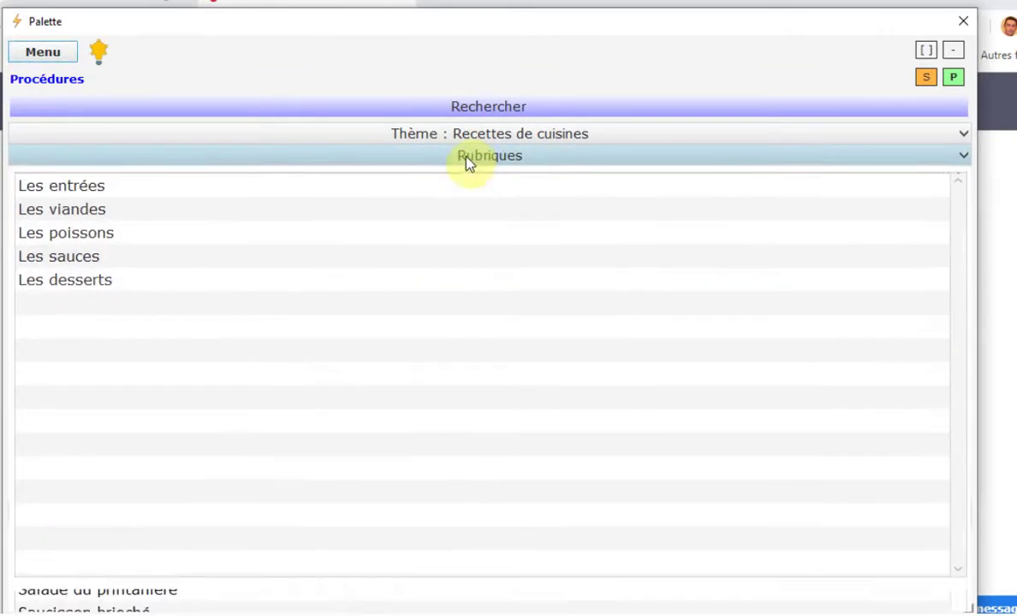
click(517, 137)
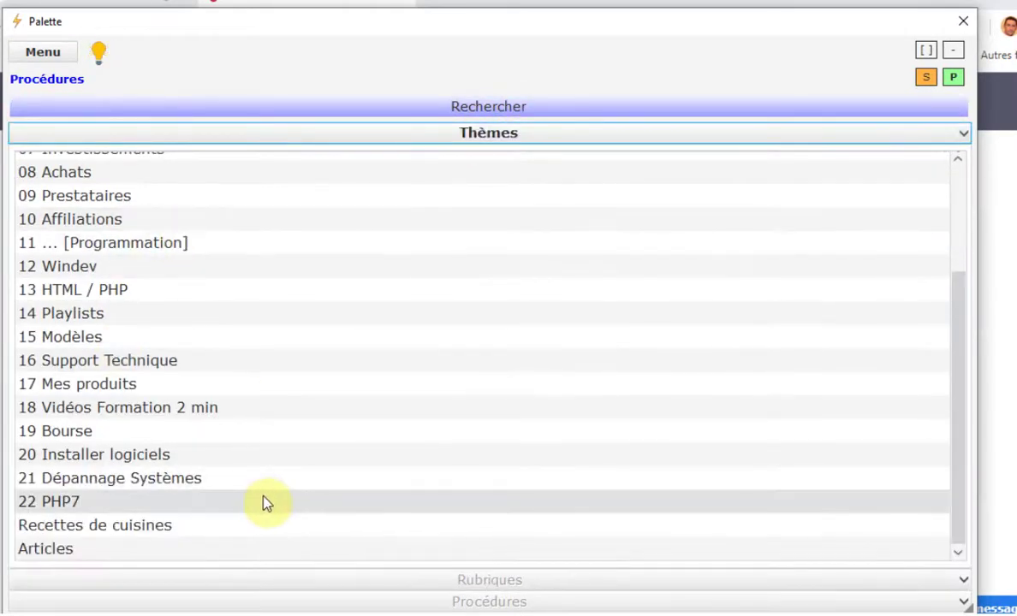
scroll(377, 415, up, 3)
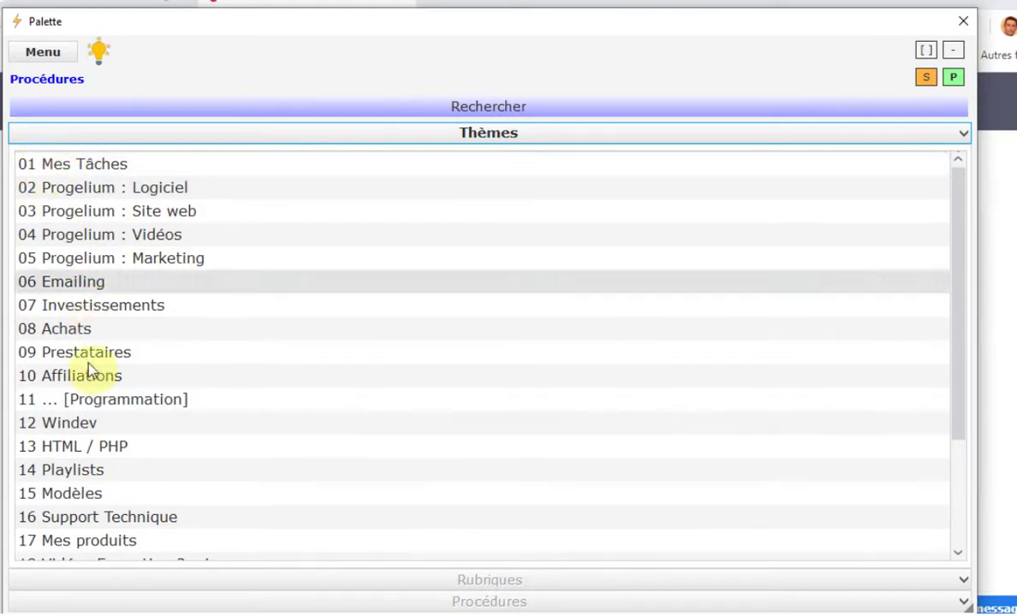
scroll(118, 338, down, 3)
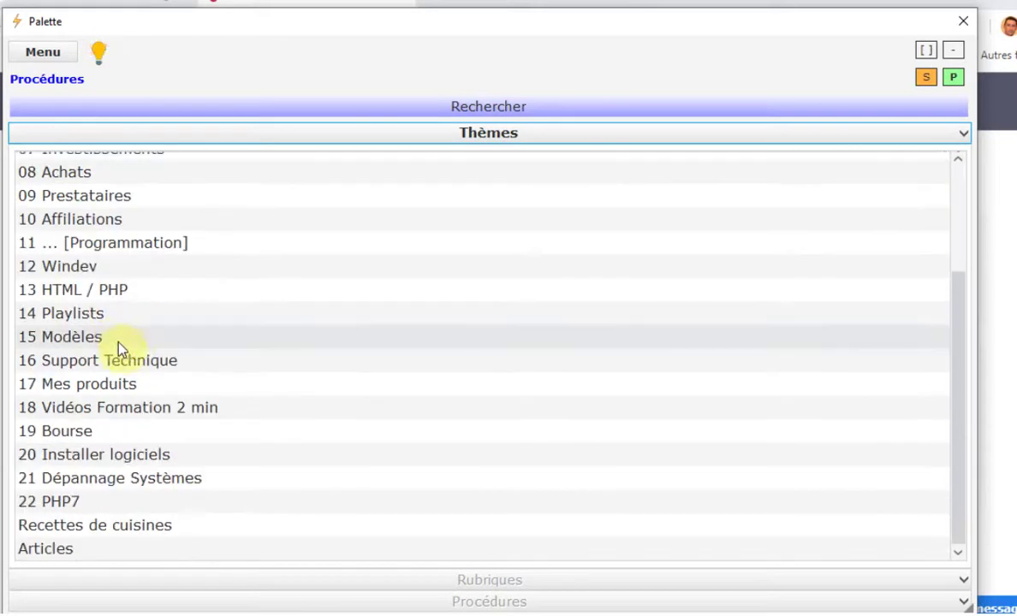
scroll(118, 342, up, 3)
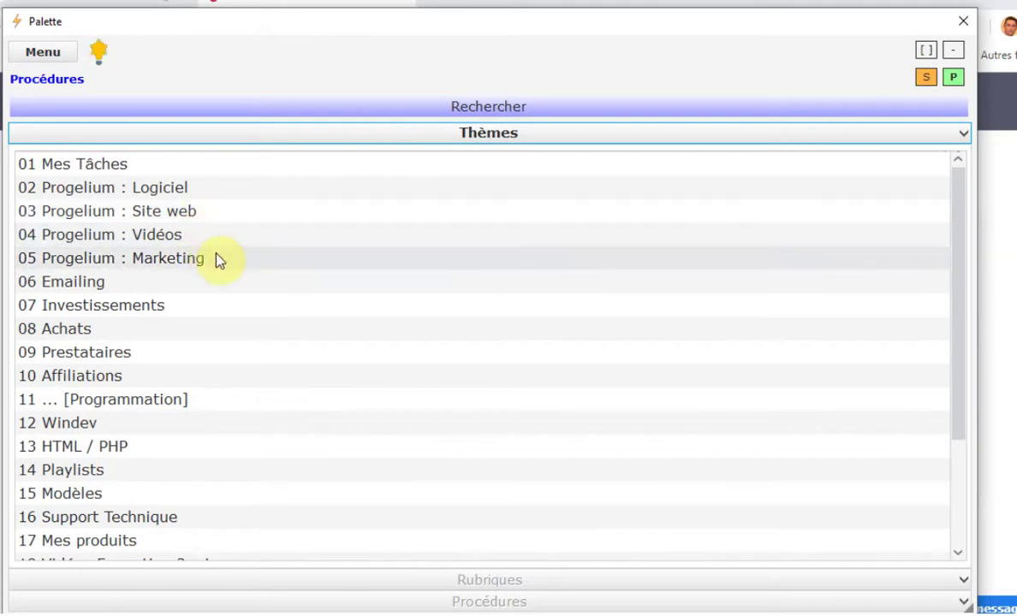
scroll(38, 428, down, 3)
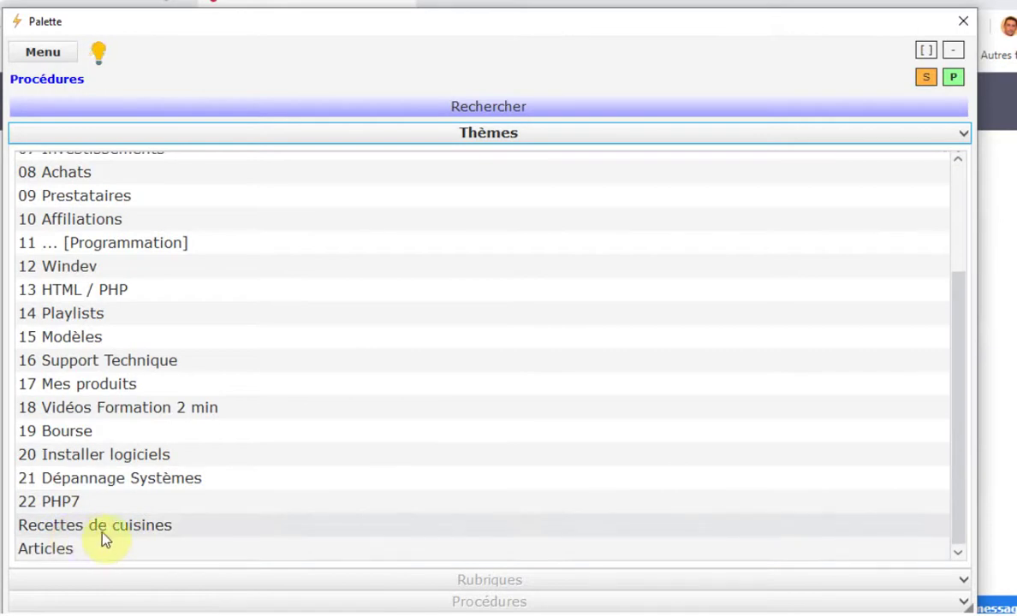
Add a procedure named "Rôti de veau aux morilles" to the rubrique Les entrées of the theme Recettes de cuisines
click(146, 529)
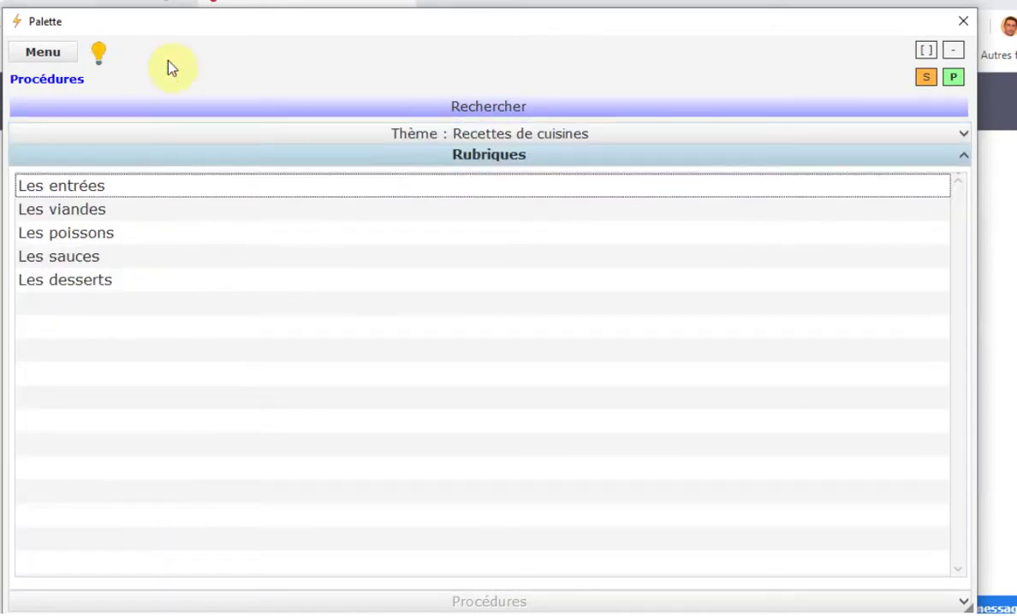
click(93, 186)
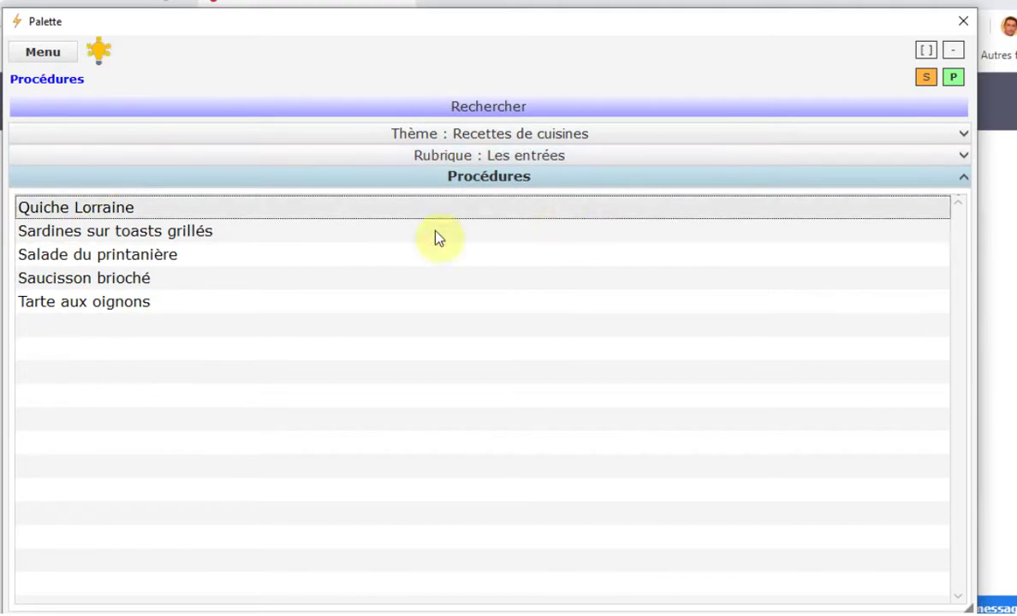
right_click(120, 327)
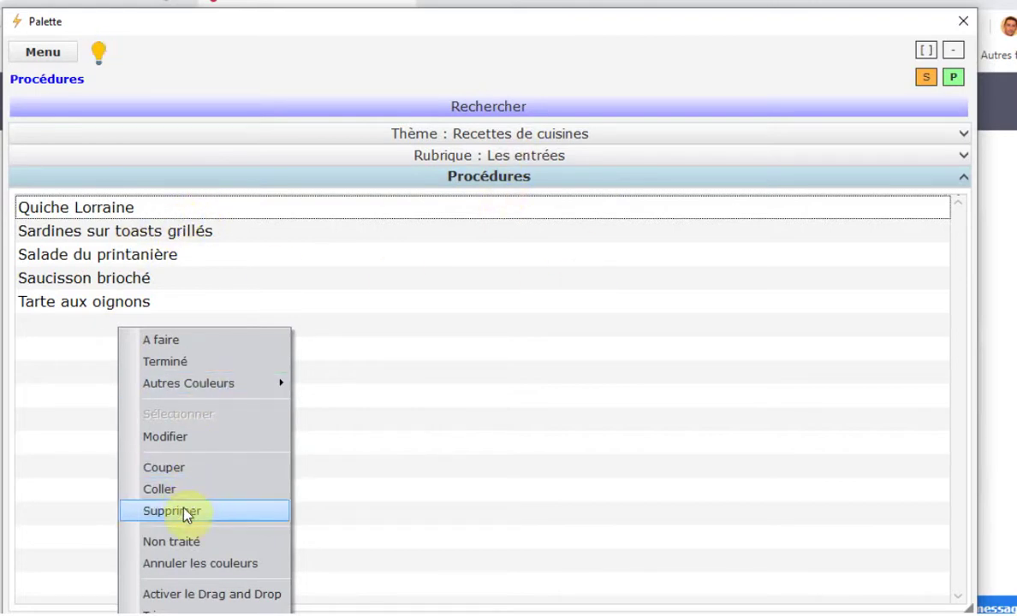
click(180, 438)
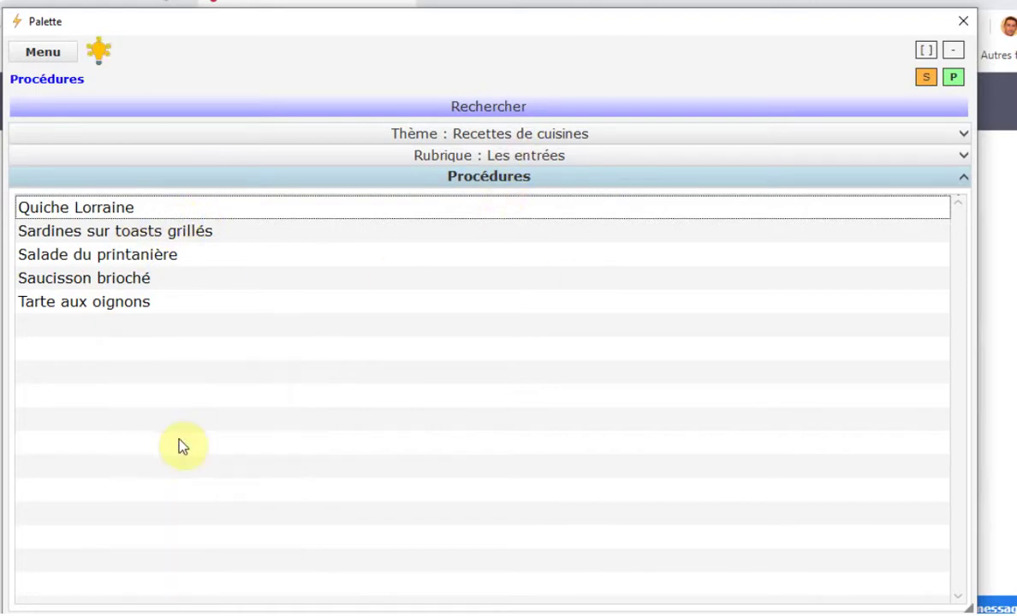
click(85, 331)
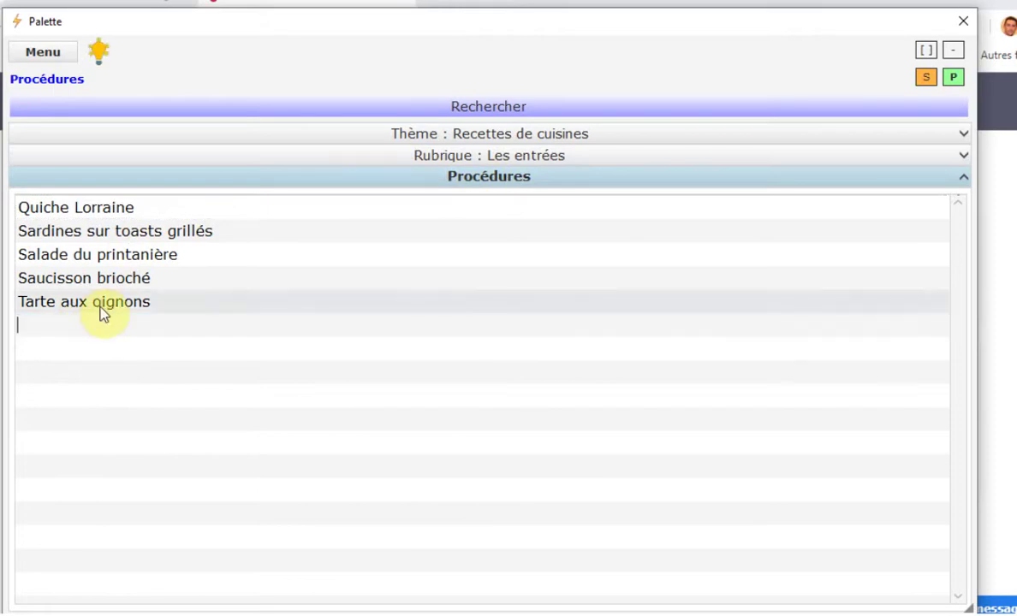
text(Rôti de veau aux morilles)
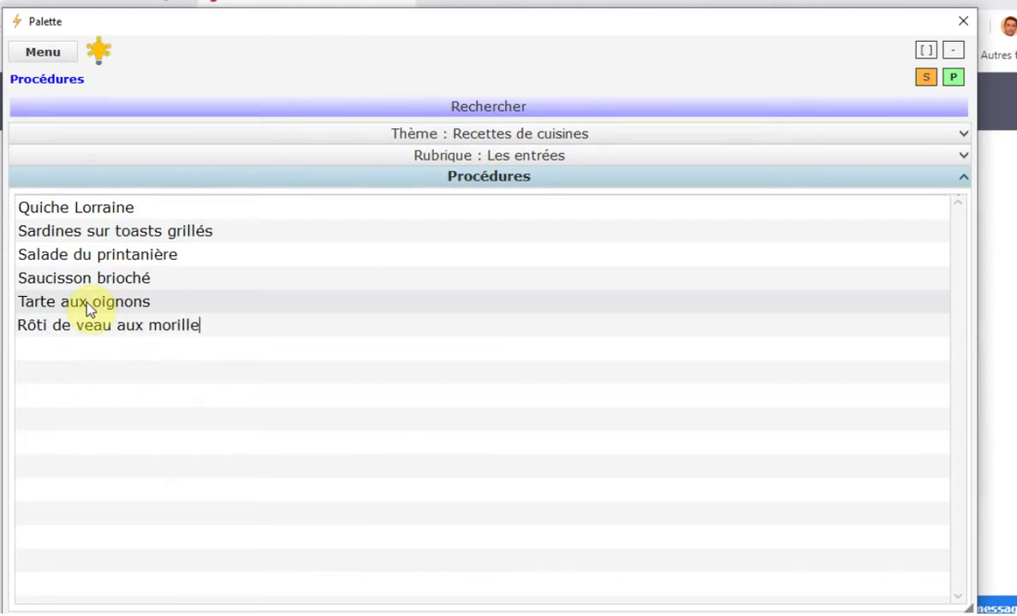
key(Return)
double_click(198, 323)
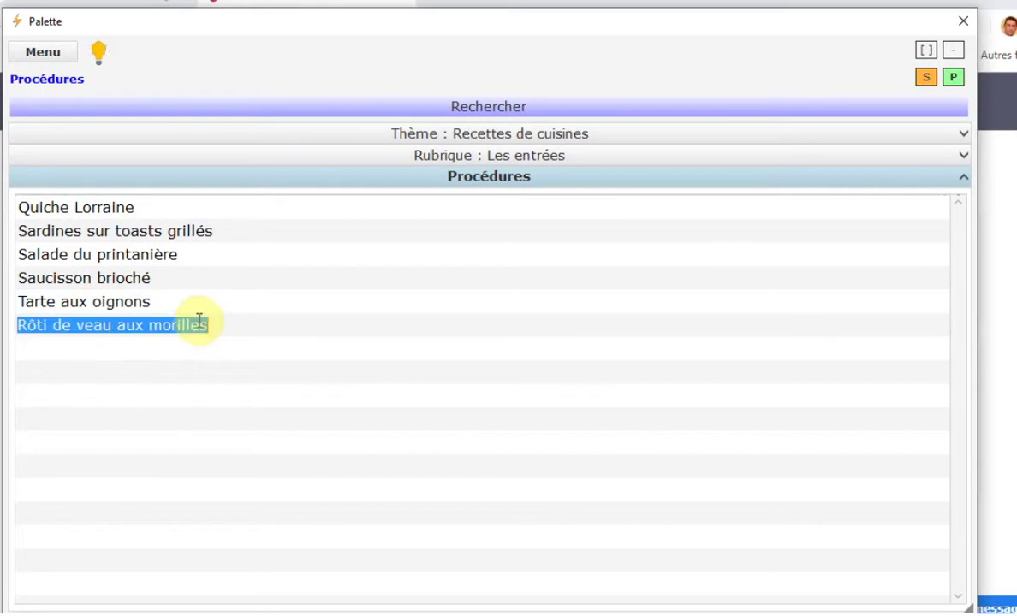
right_click(216, 317)
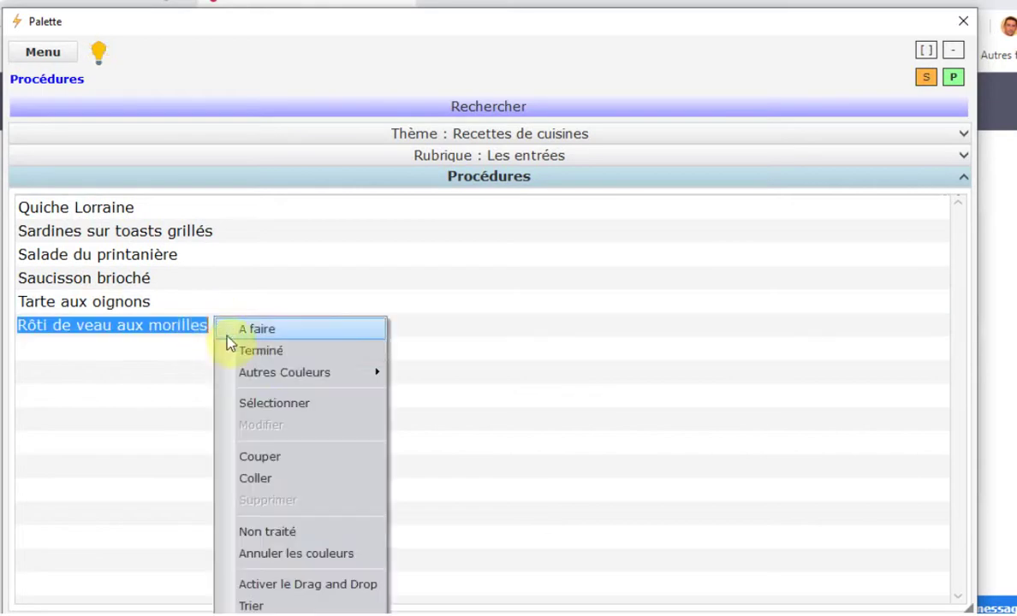
click(274, 404)
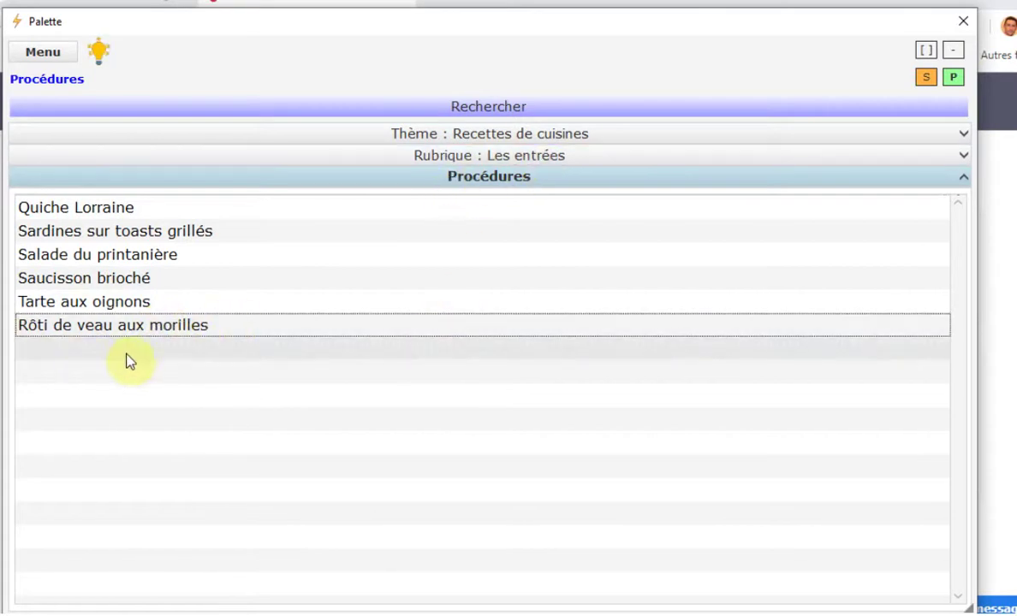
Move the procedure Rôti de veau aux morilles from Les entrées to the rubrique Les viandes by cutting and pasting it
right_click(190, 332)
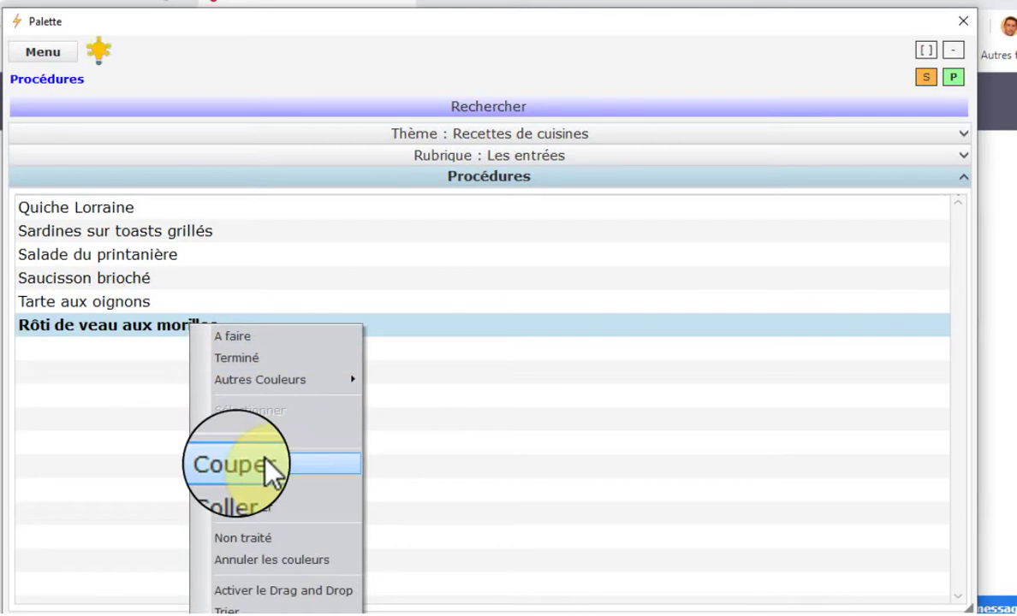
click(323, 474)
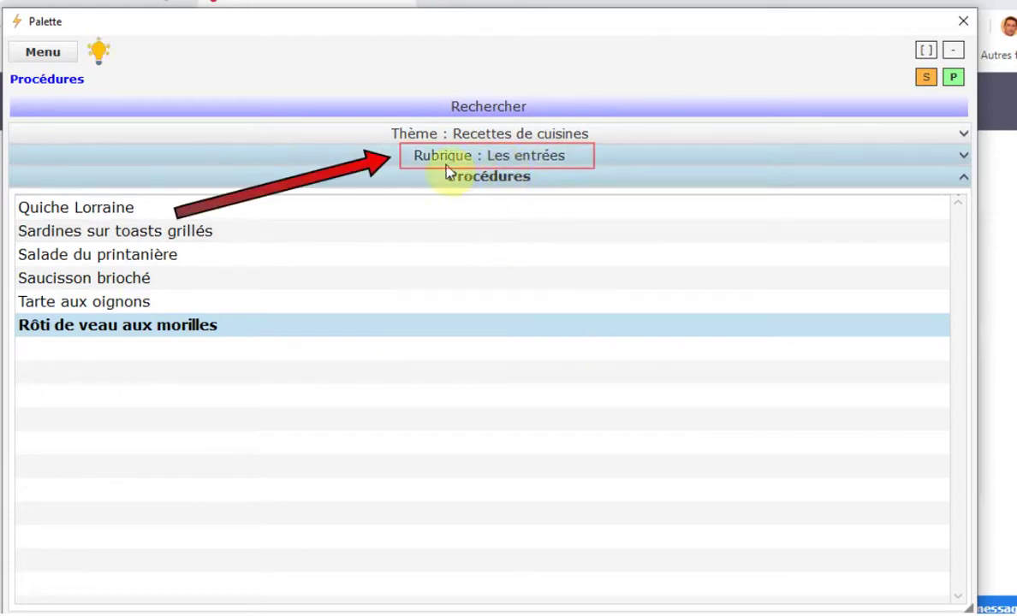
click(585, 163)
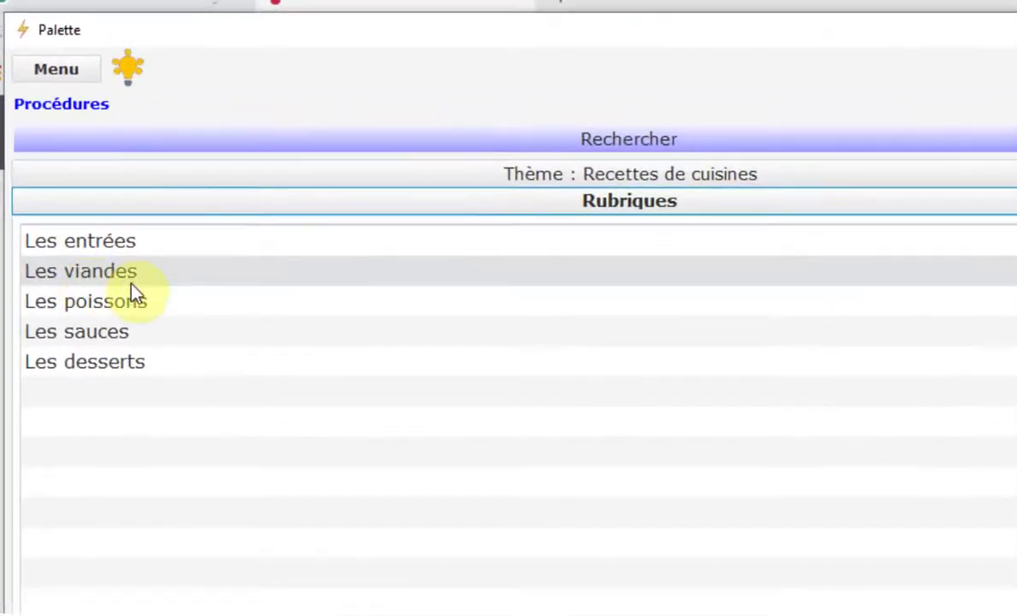
click(139, 263)
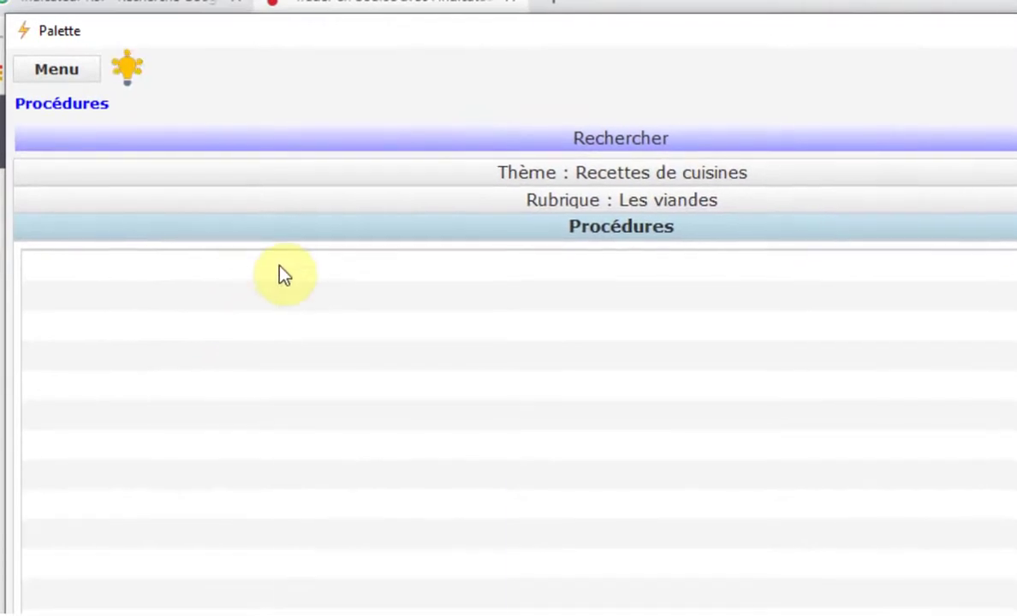
right_click(280, 268)
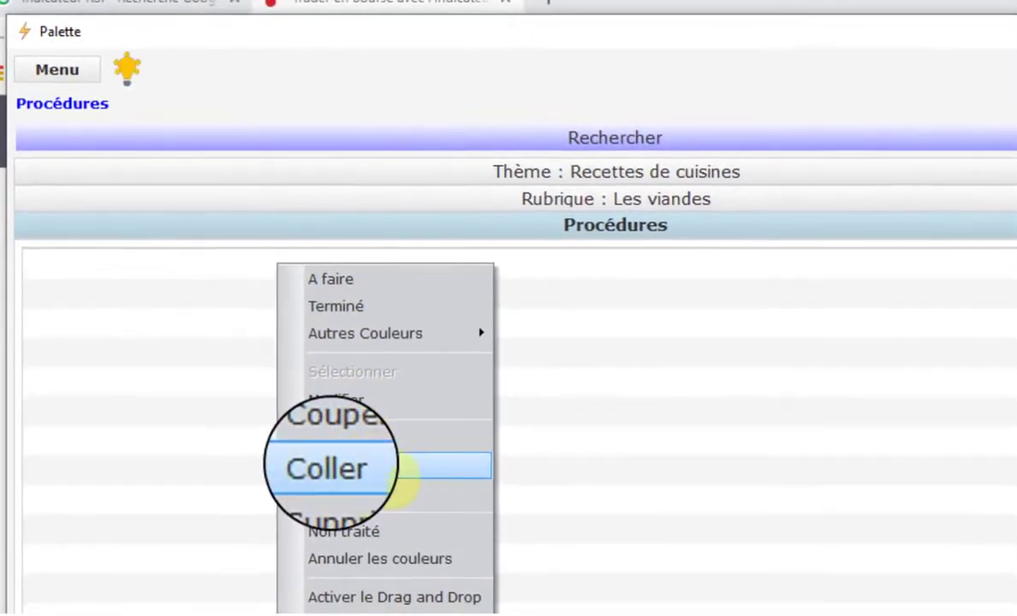
click(442, 471)
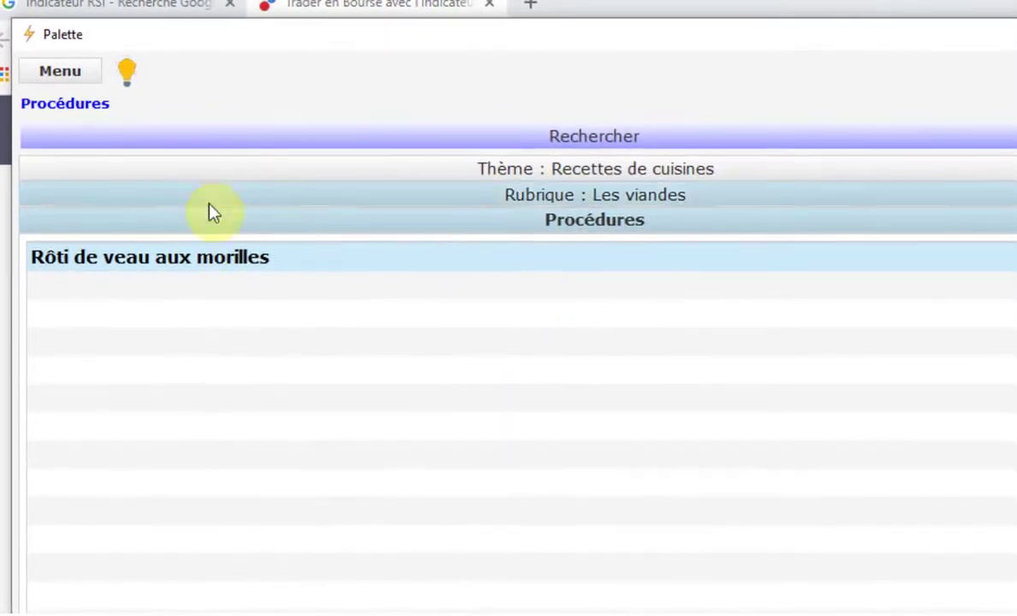
Return to the themes, look over the whole theme list and reopen the theme Recettes de cuisines
click(594, 192)
click(572, 169)
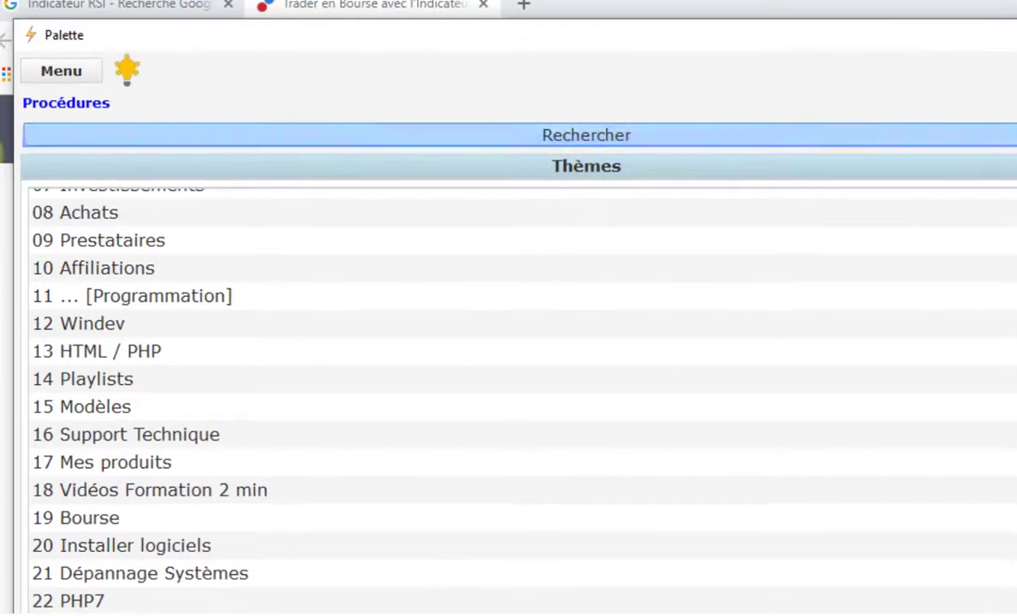
scroll(231, 386, up, 3)
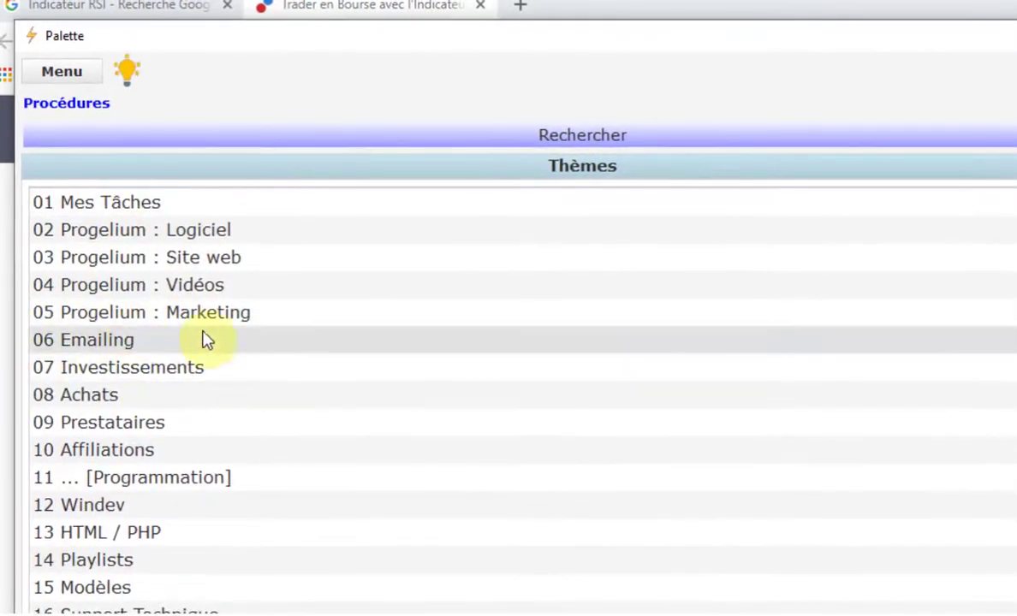
scroll(188, 501, down, 2)
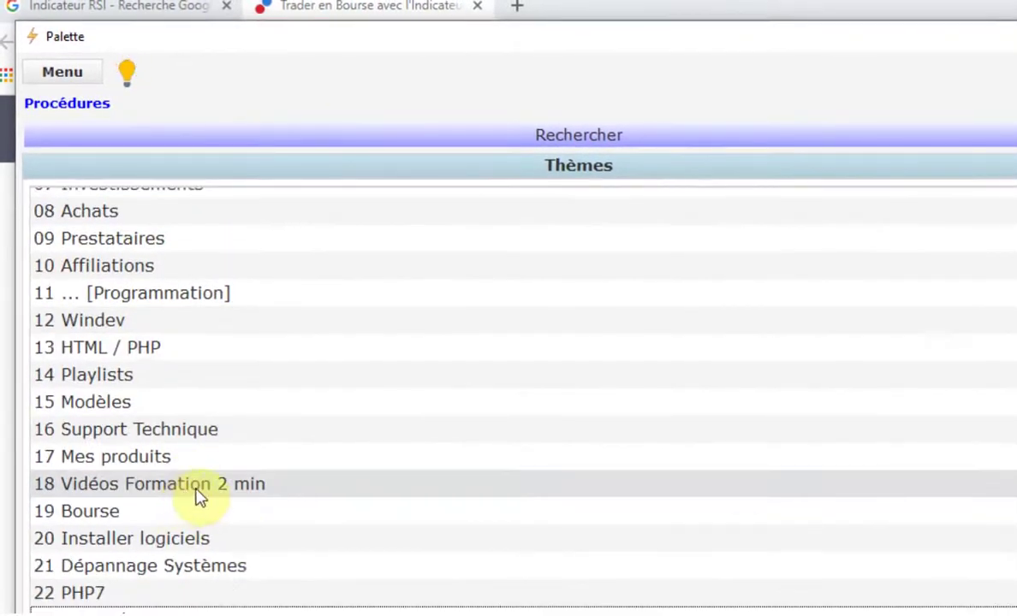
scroll(504, 345, up, 3)
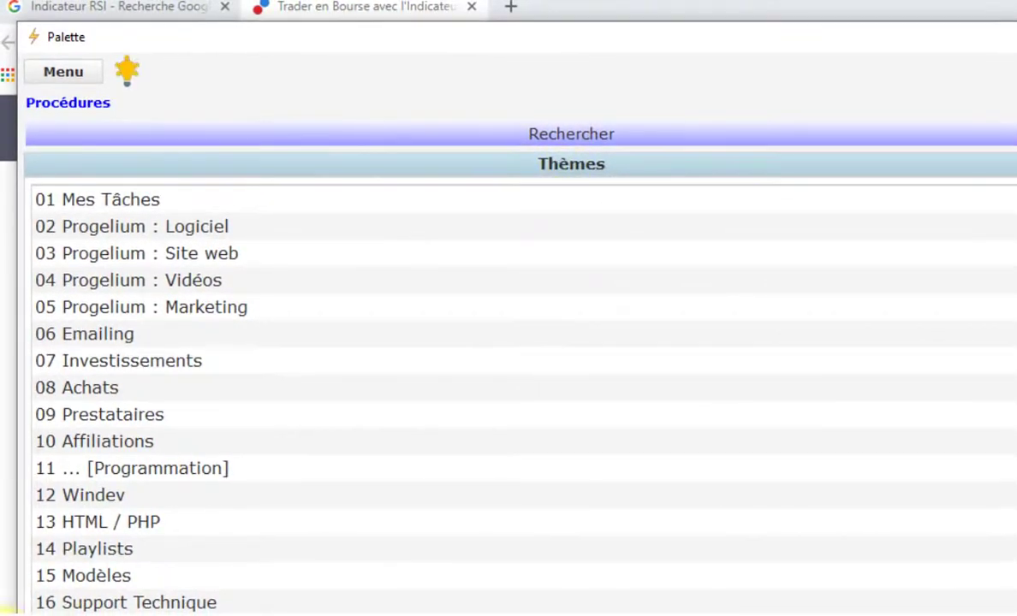
scroll(129, 594, down, 3)
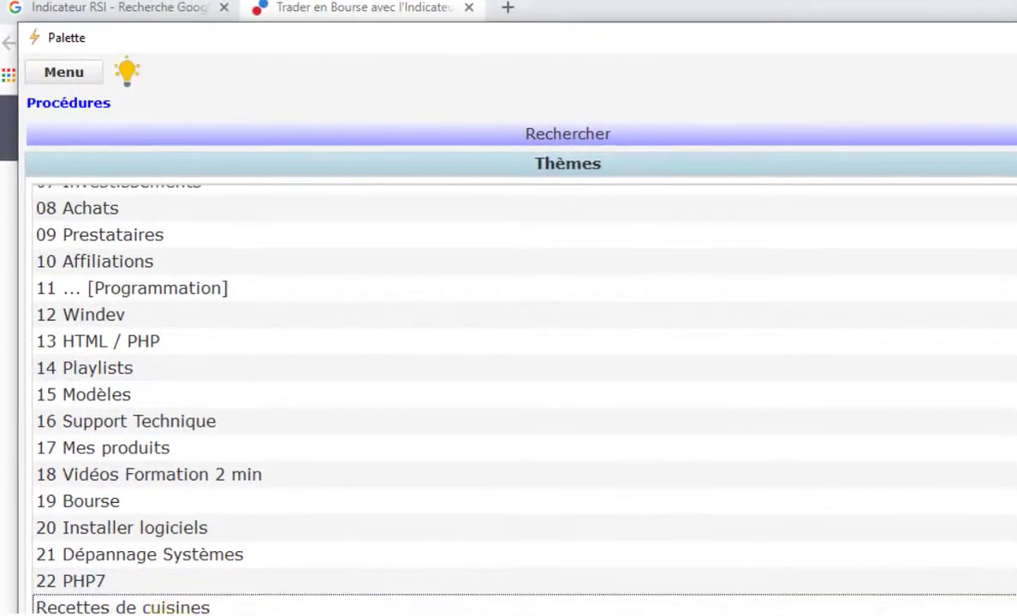
click(96, 604)
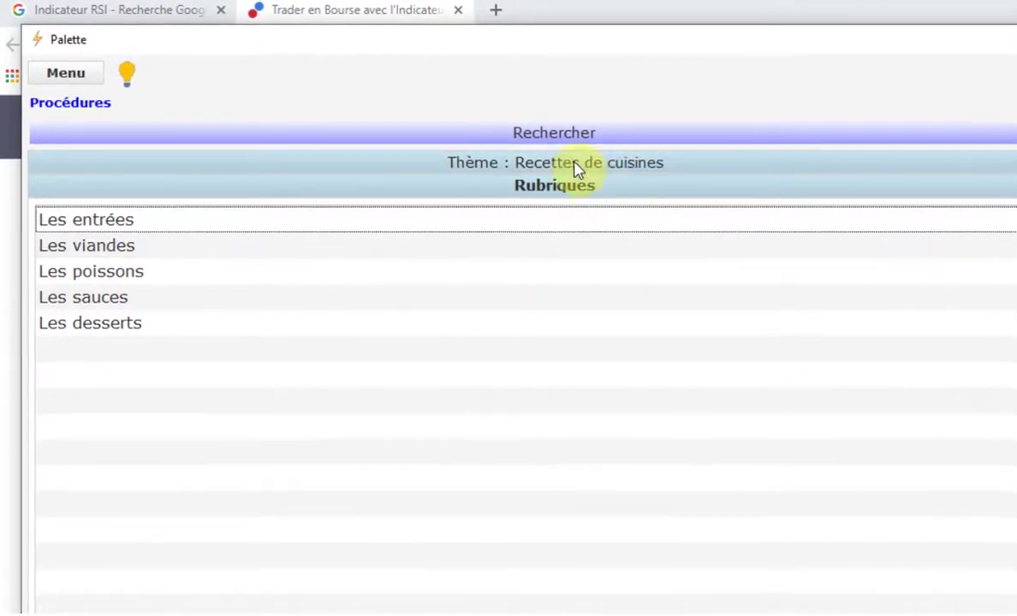
Add a rubrique named "Articles sur l'astrnomie" below Les desserts in the theme Recettes de cuisines
right_click(95, 352)
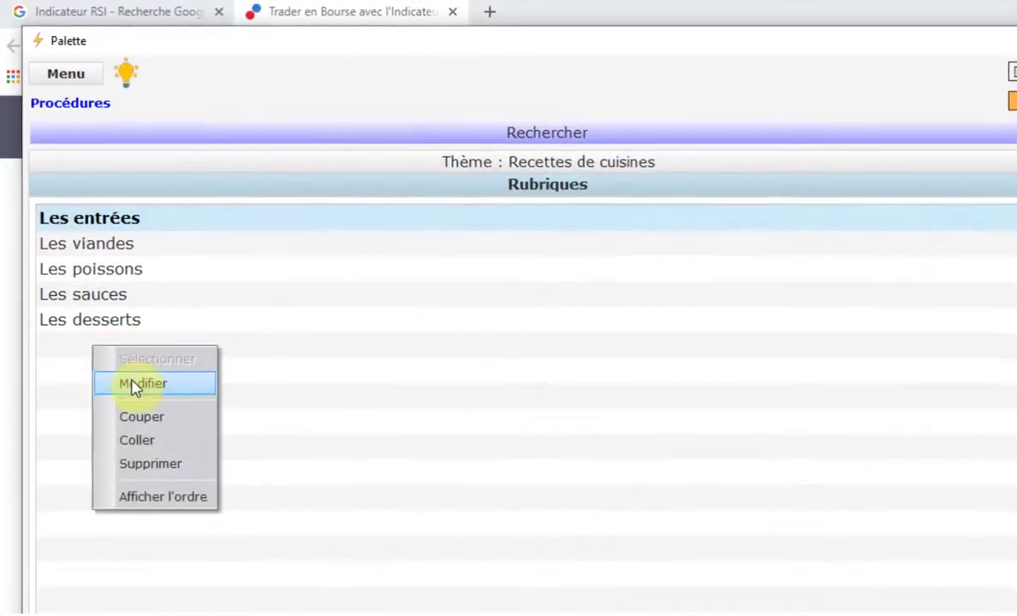
click(80, 358)
click(72, 348)
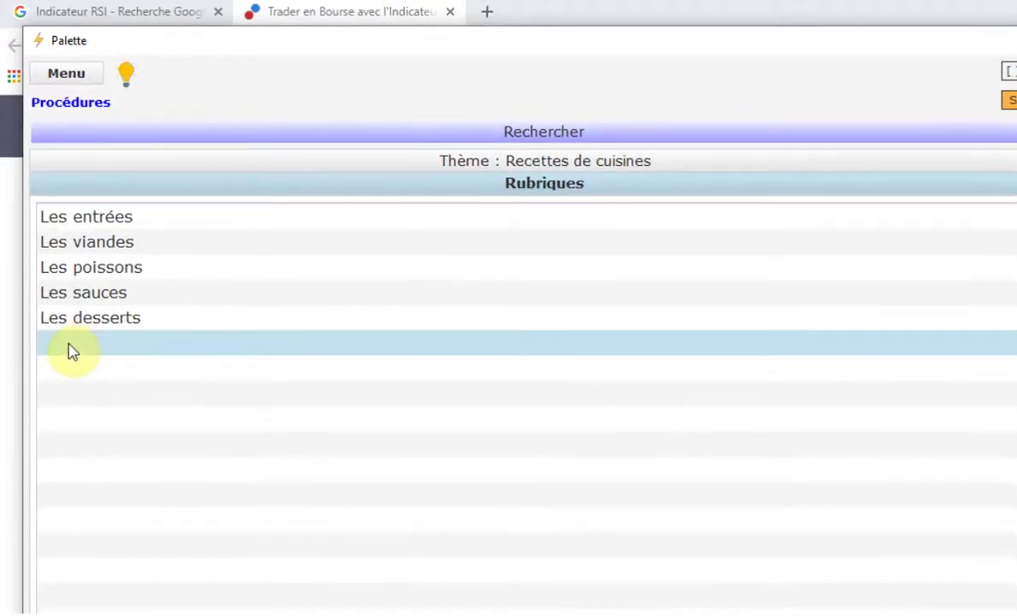
click(66, 343)
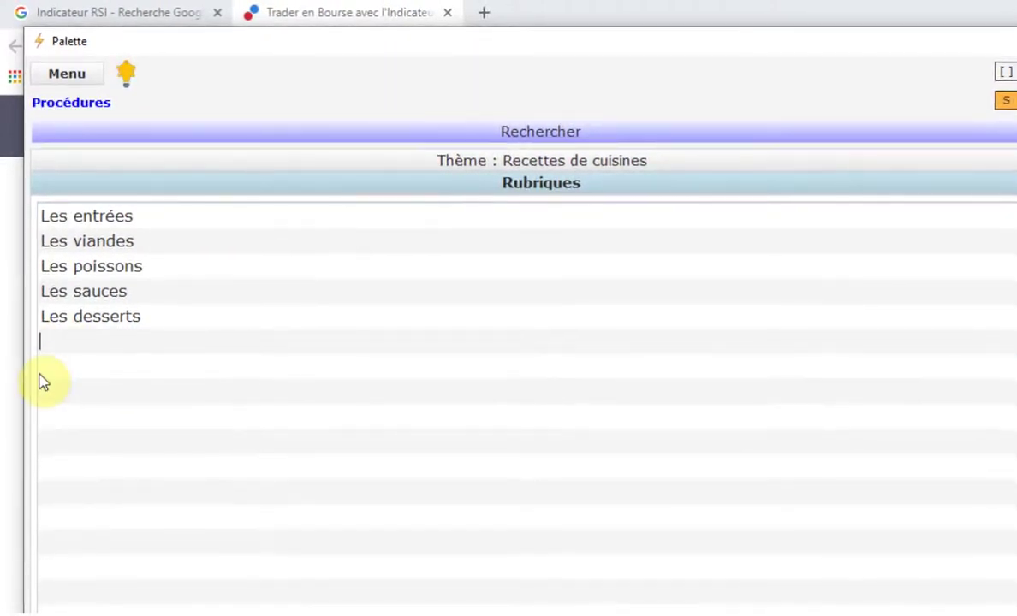
text(Ar)
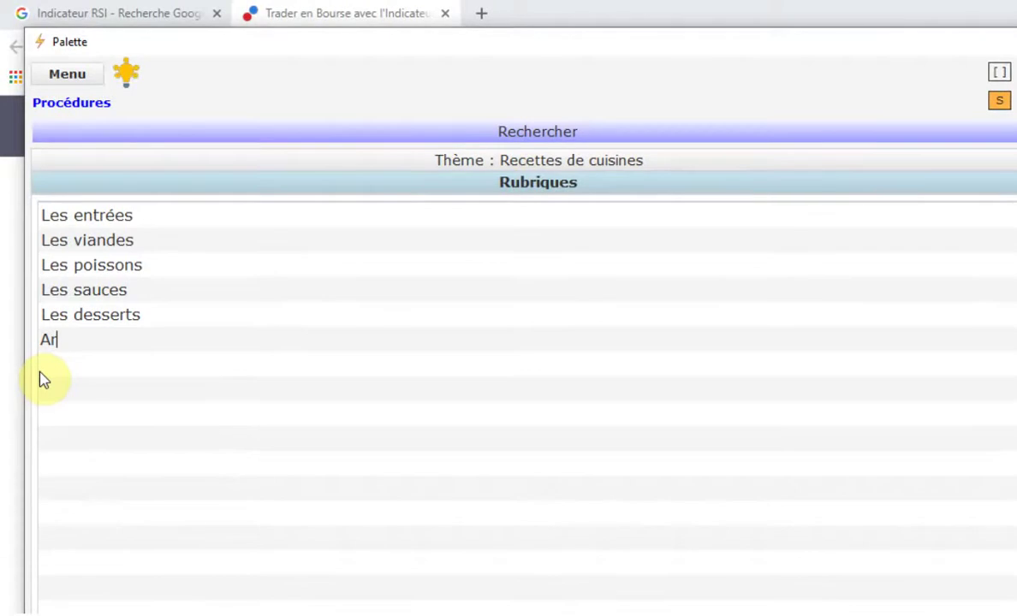
text(ticles )
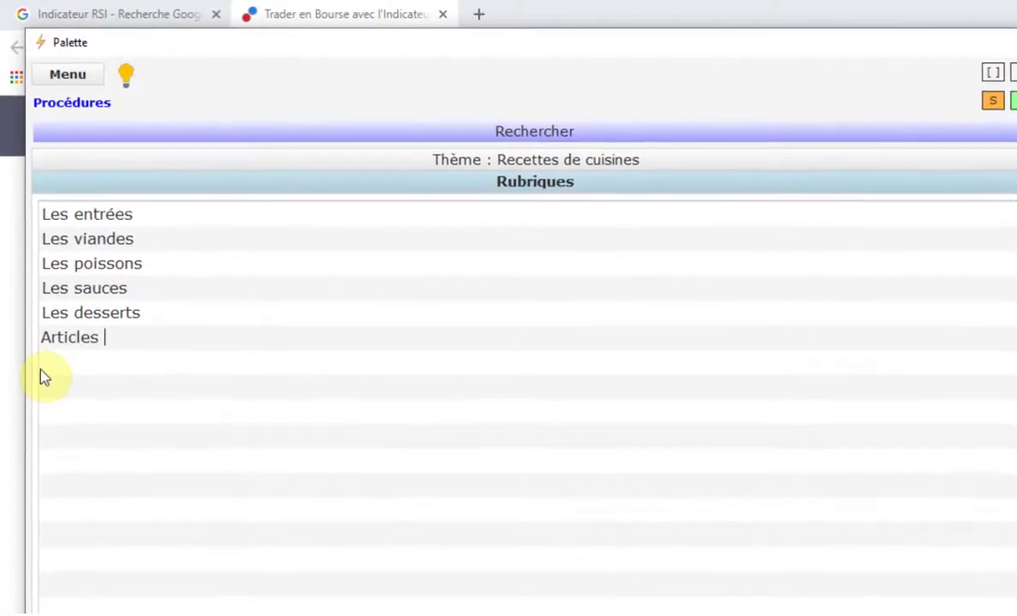
text(sur l'as)
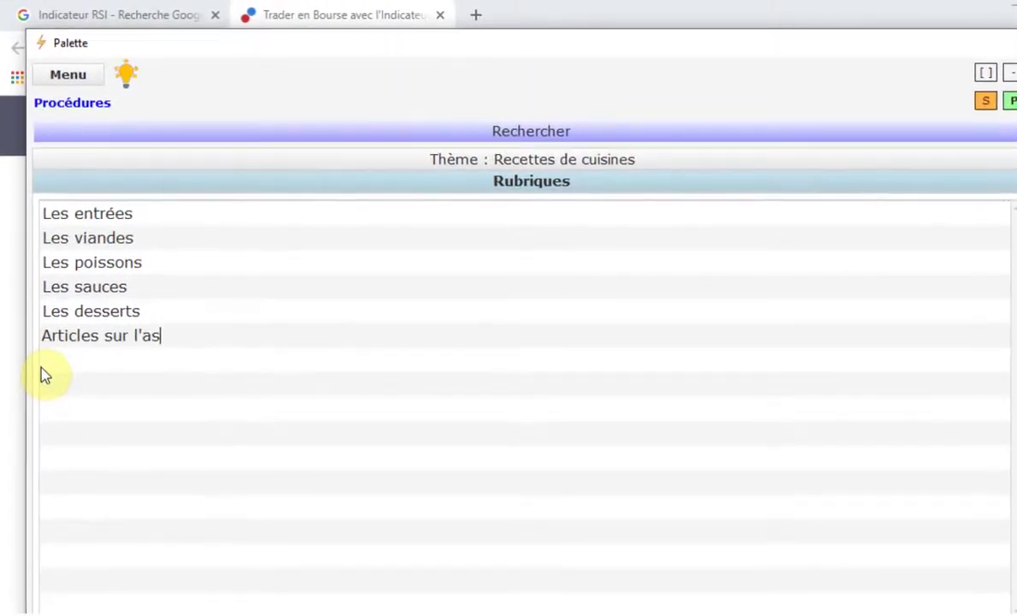
text(trnom)
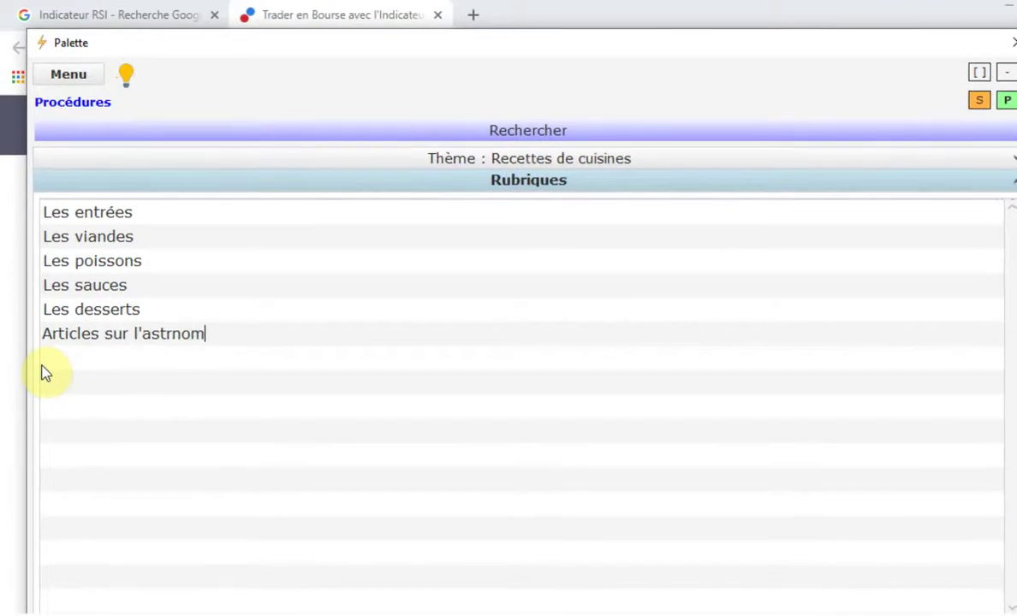
text(ie)
key(Return)
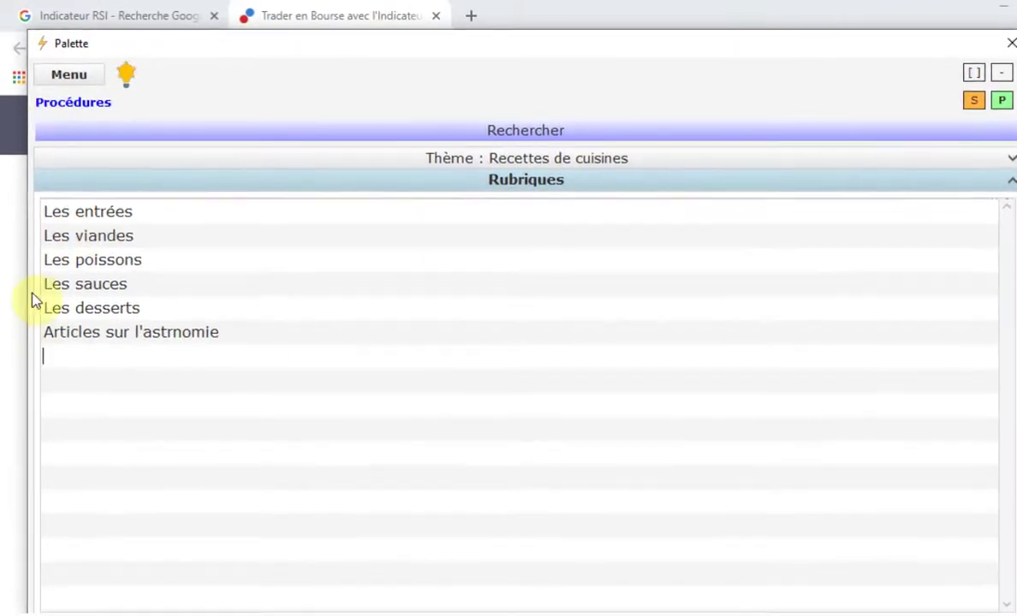
Correct the spelling of the new rubrique's name to "Articles sur l'astronomie"
click(202, 334)
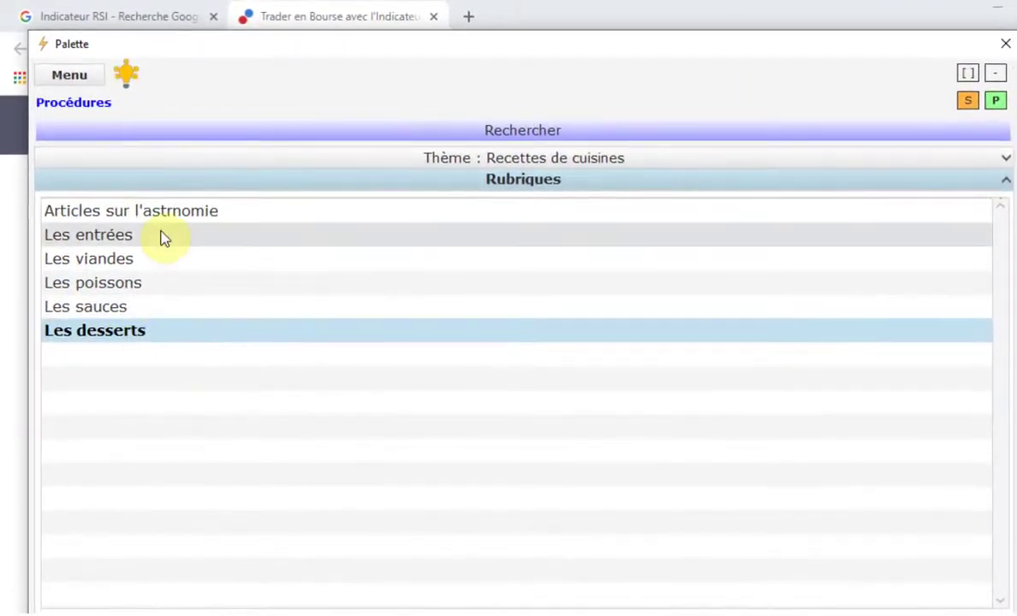
click(171, 210)
click(175, 211)
drag(171, 211, 180, 211)
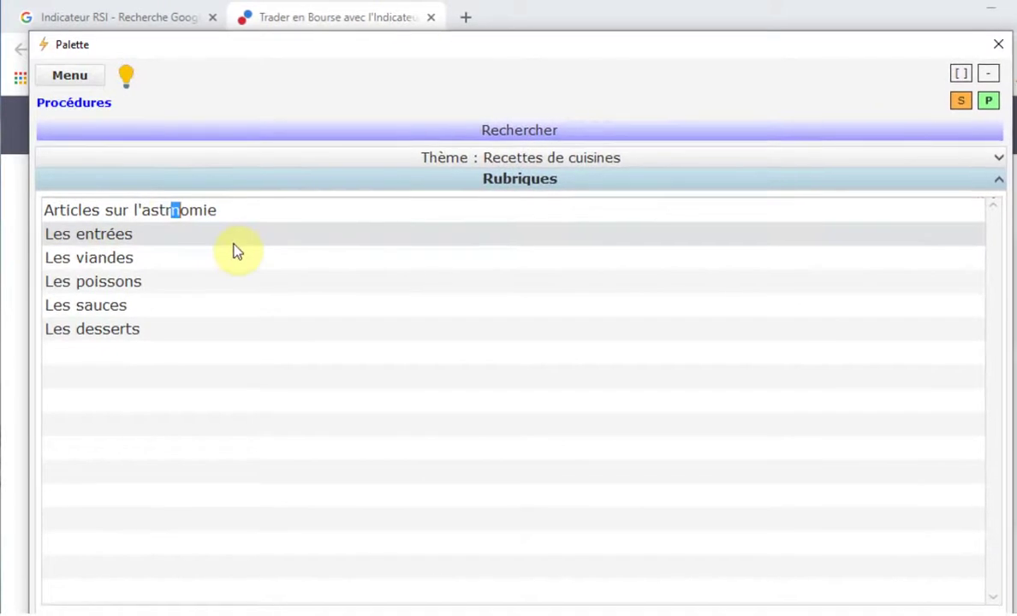
text(on)
key(Return)
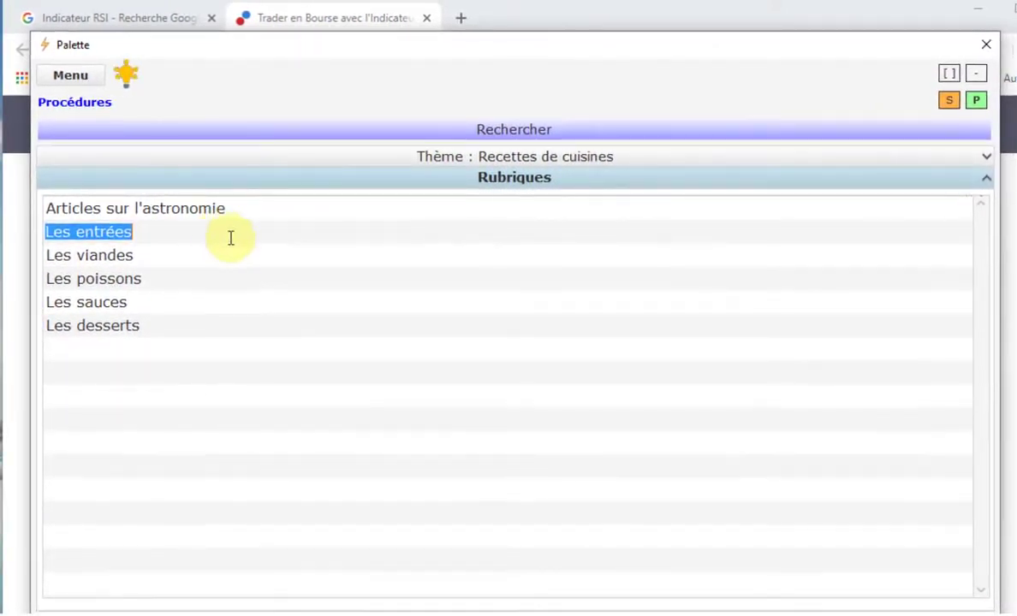
Move the rubrique Articles sur l'astronomie from Recettes de cuisines to the theme Articles by cutting and pasting it
right_click(230, 238)
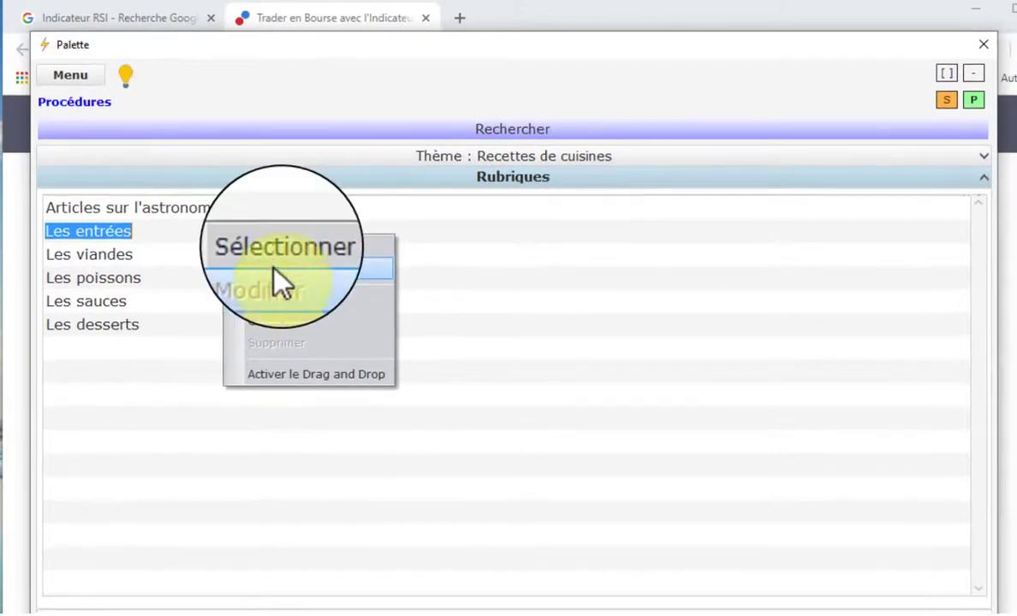
click(261, 247)
click(233, 210)
right_click(231, 210)
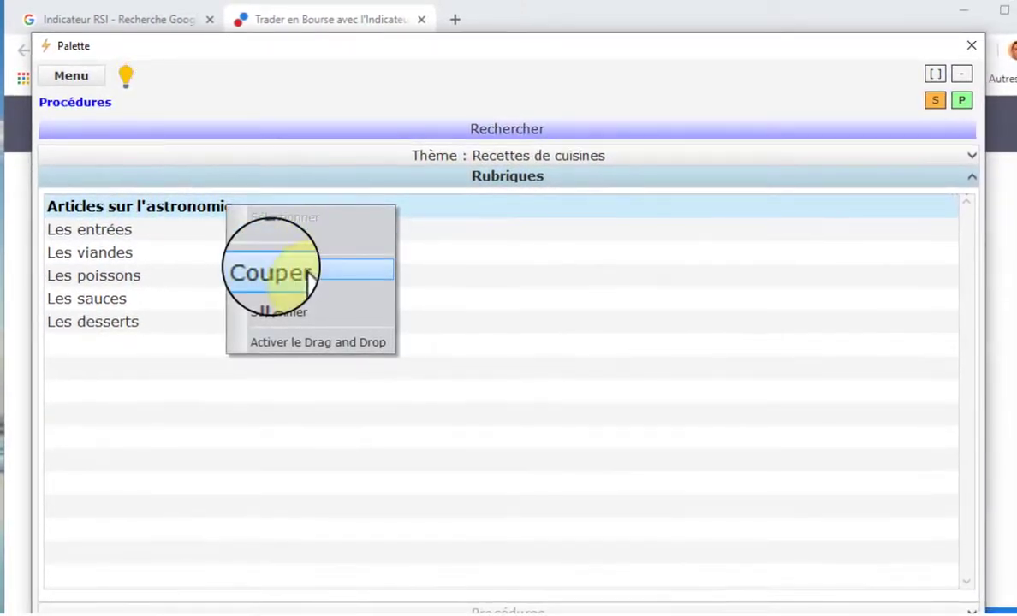
click(273, 269)
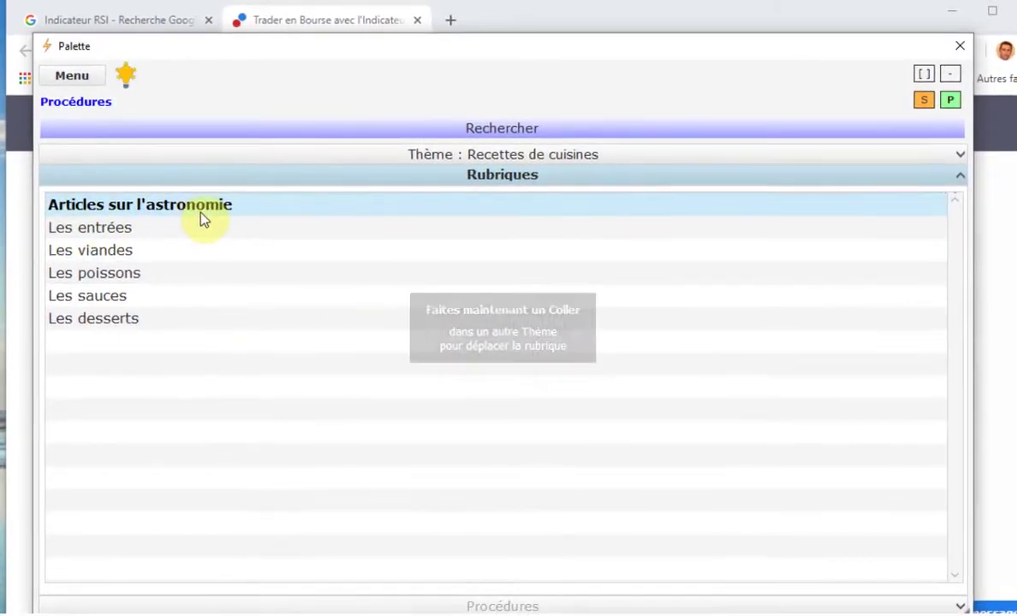
click(486, 159)
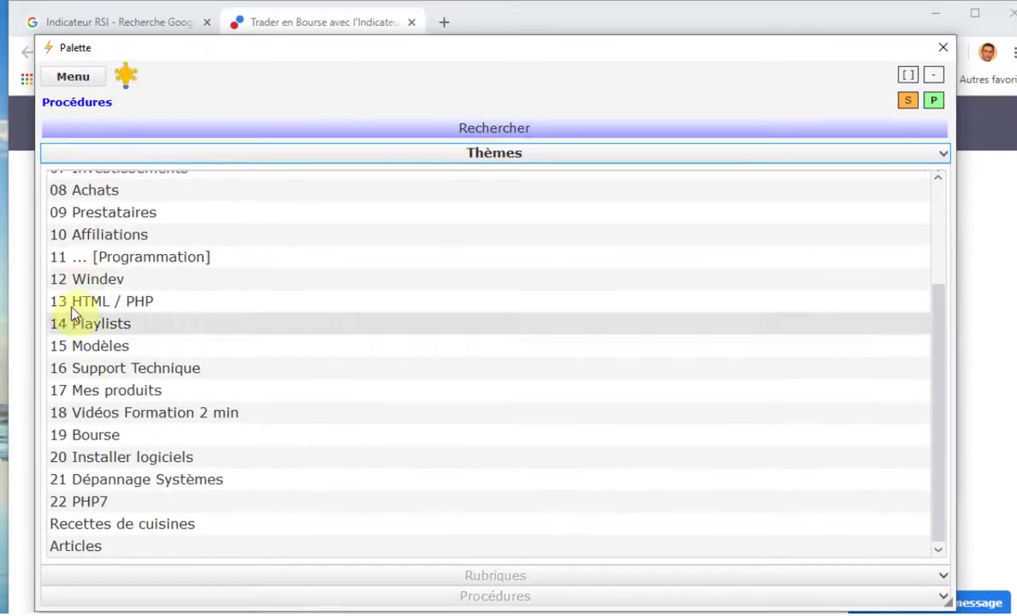
click(94, 547)
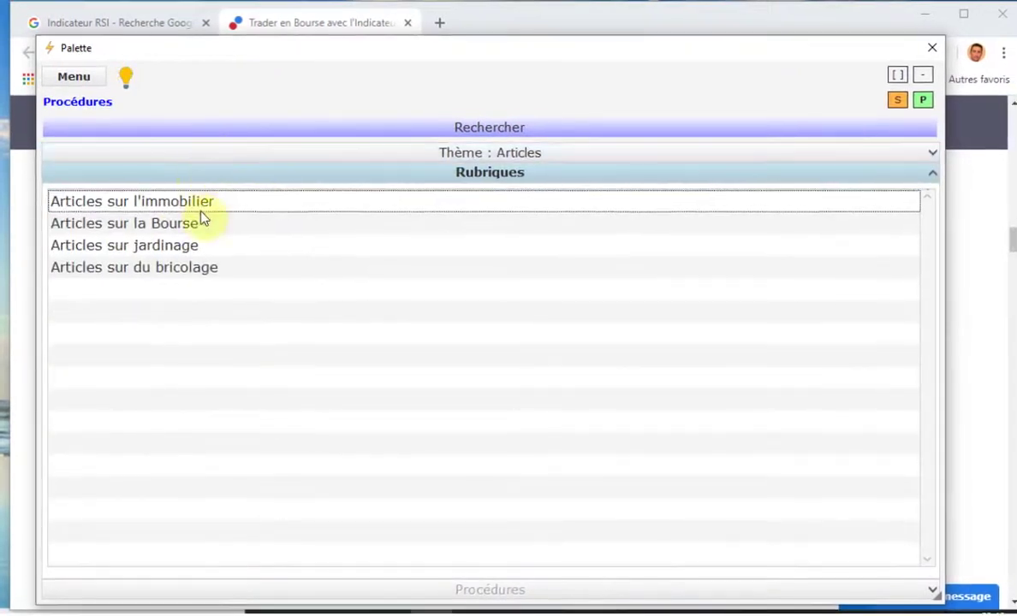
right_click(145, 290)
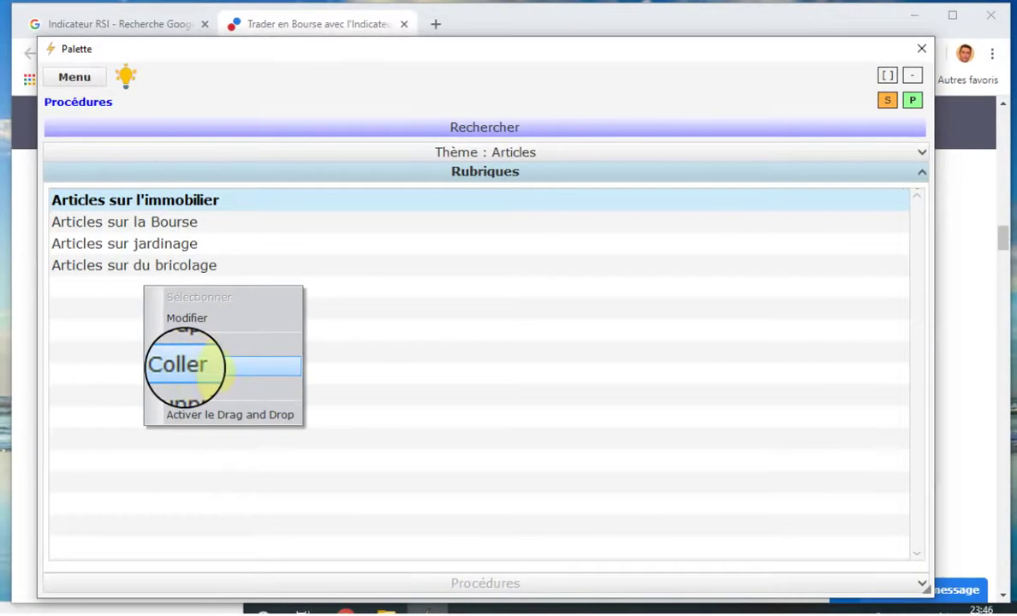
click(262, 374)
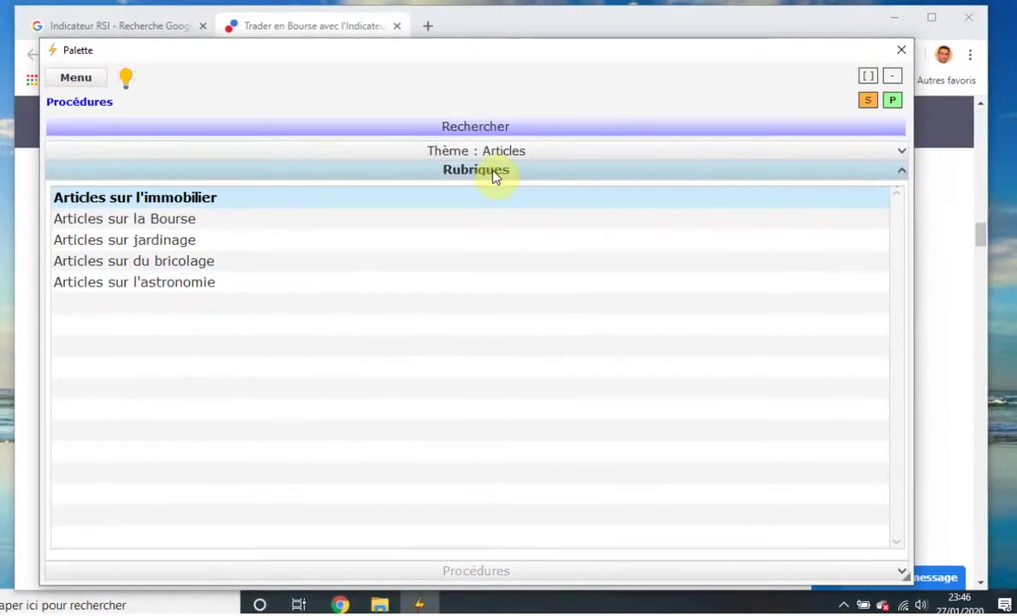
click(494, 175)
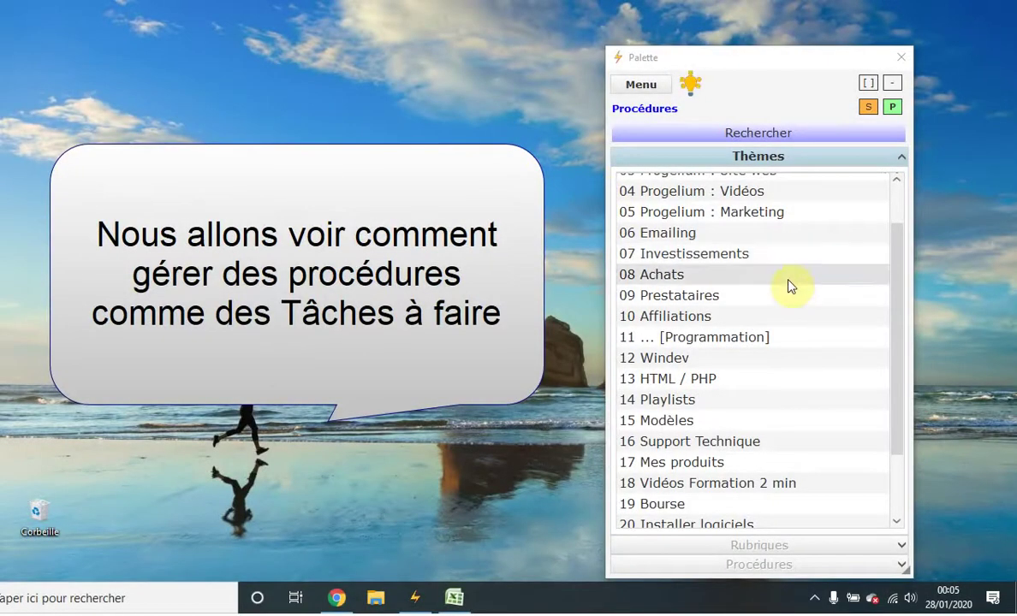
Add a theme named "Fiches d'intervention" below Recettes de cuisines and switch the theme list back to selection mode
scroll(709, 511, down, 3)
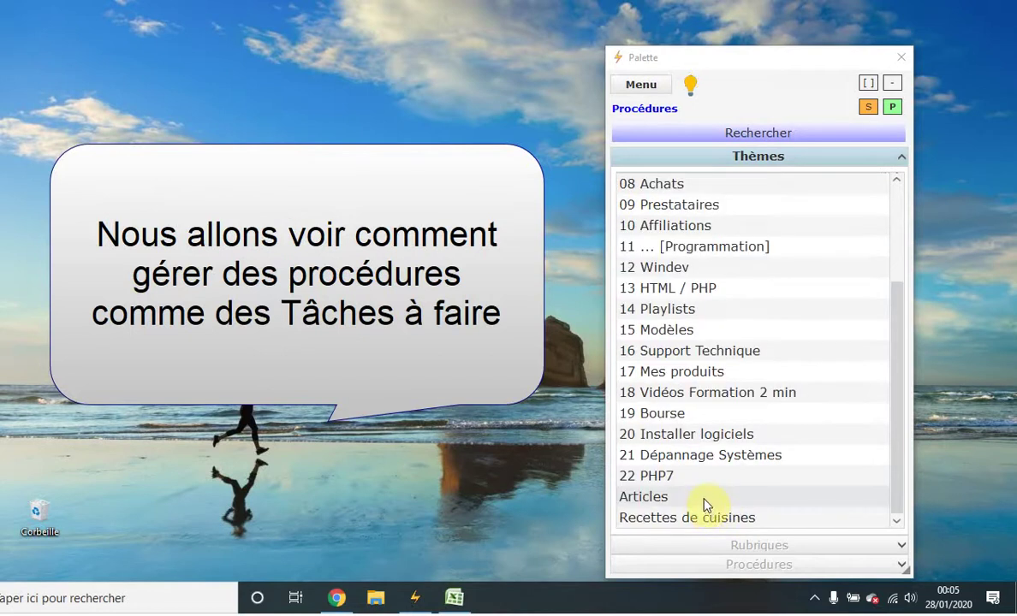
right_click(683, 351)
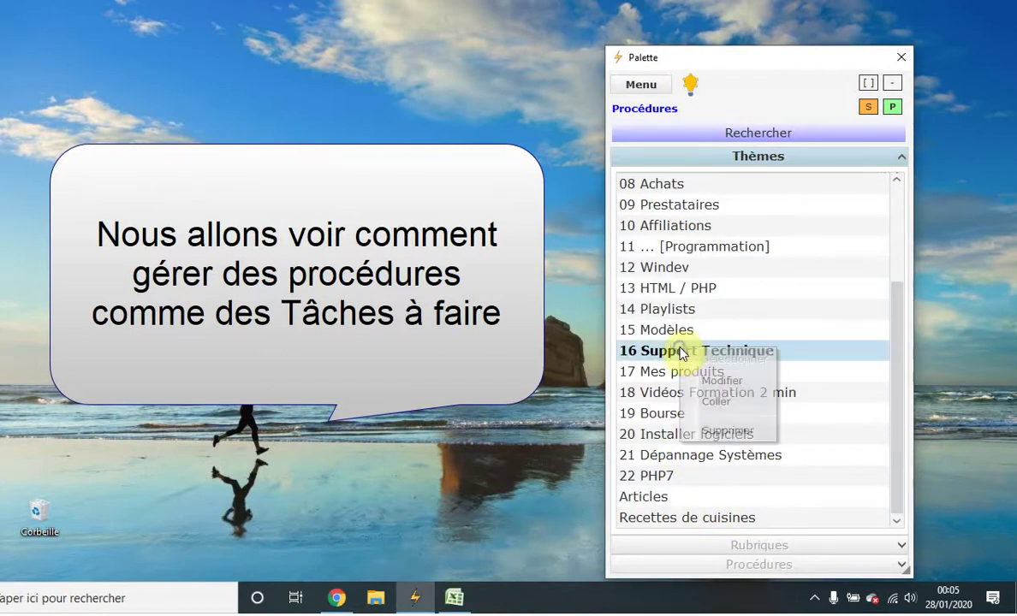
click(730, 384)
scroll(685, 510, down, 1)
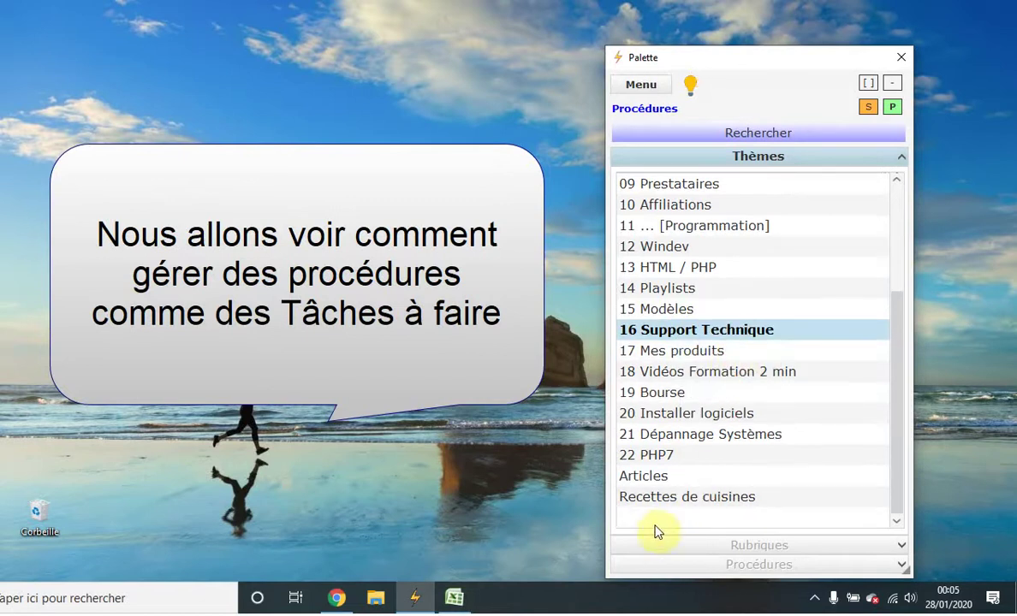
double_click(654, 519)
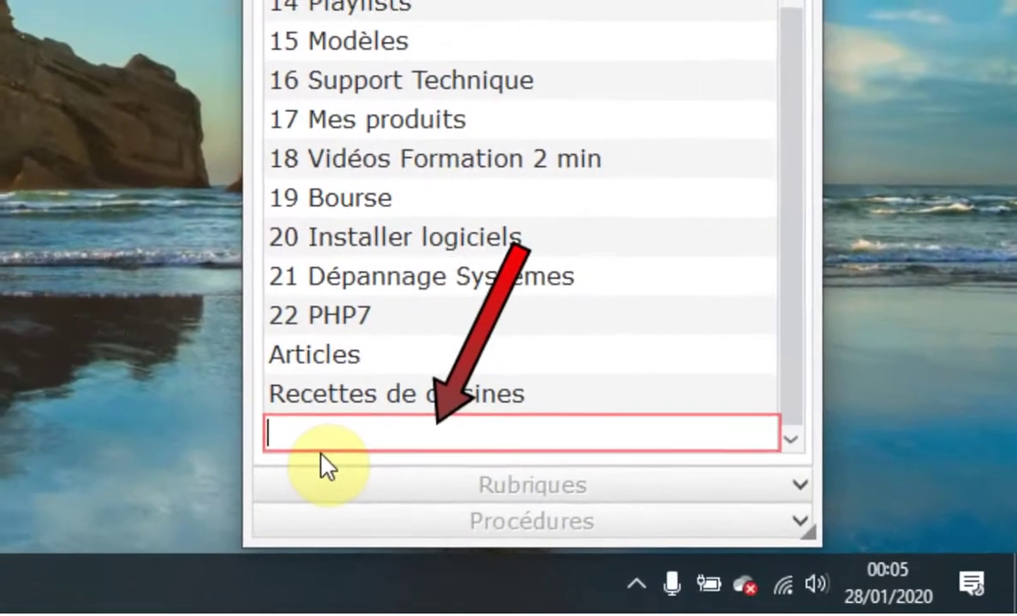
text(Fiches )
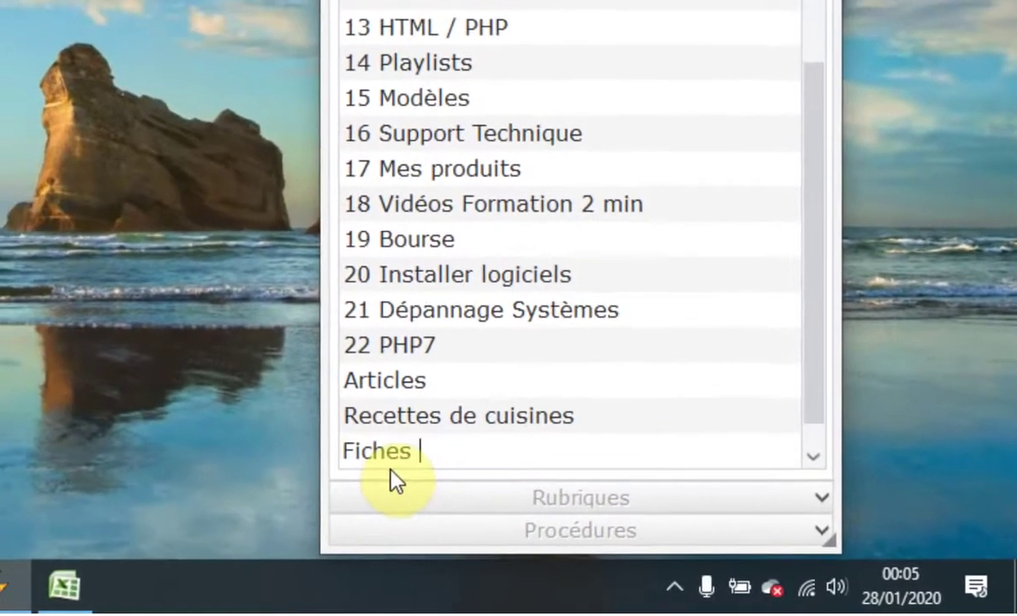
text(d'intervent)
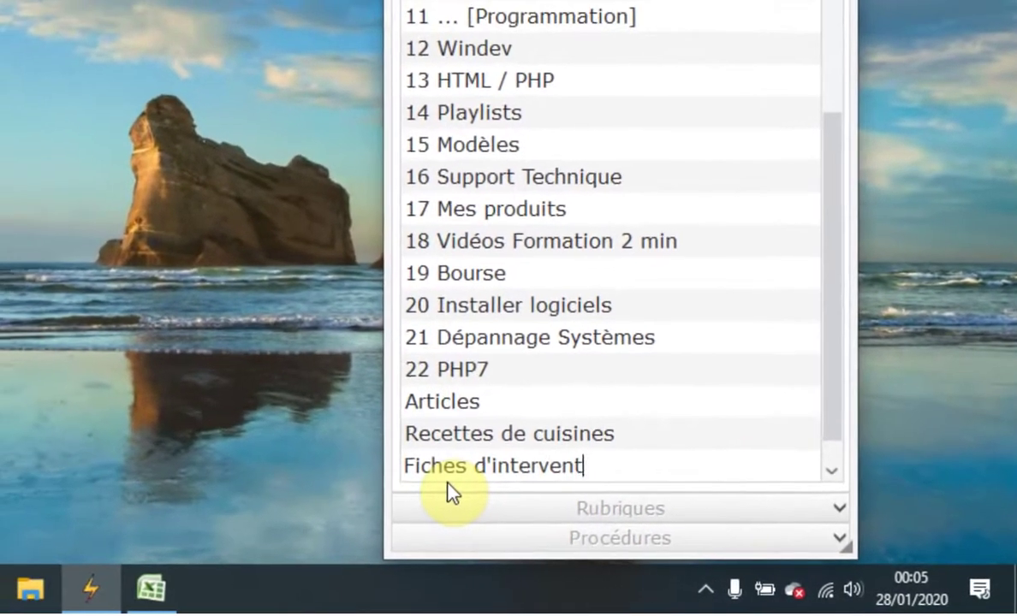
text(ion)
key(Return)
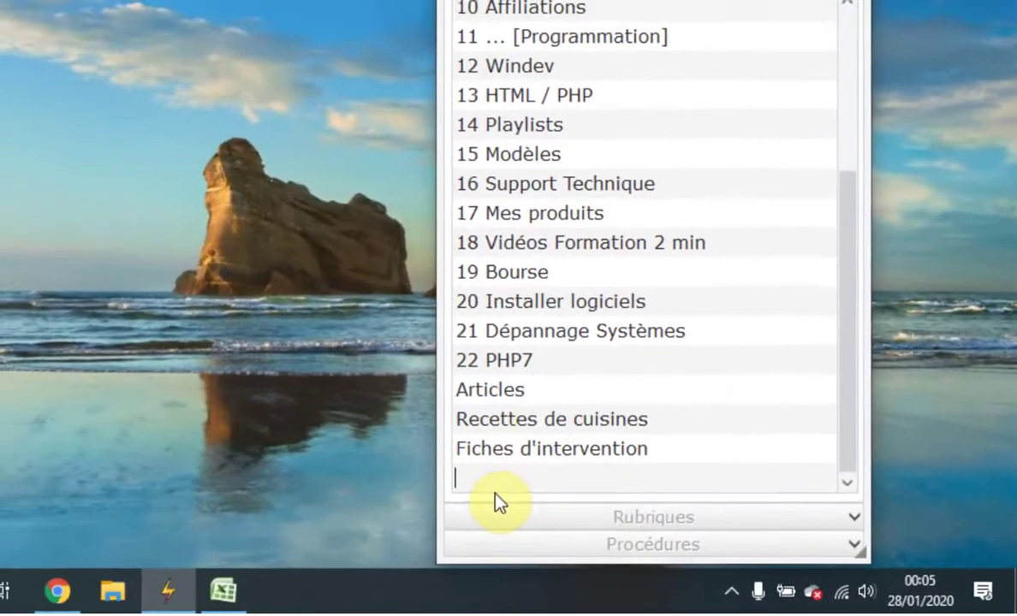
click(597, 450)
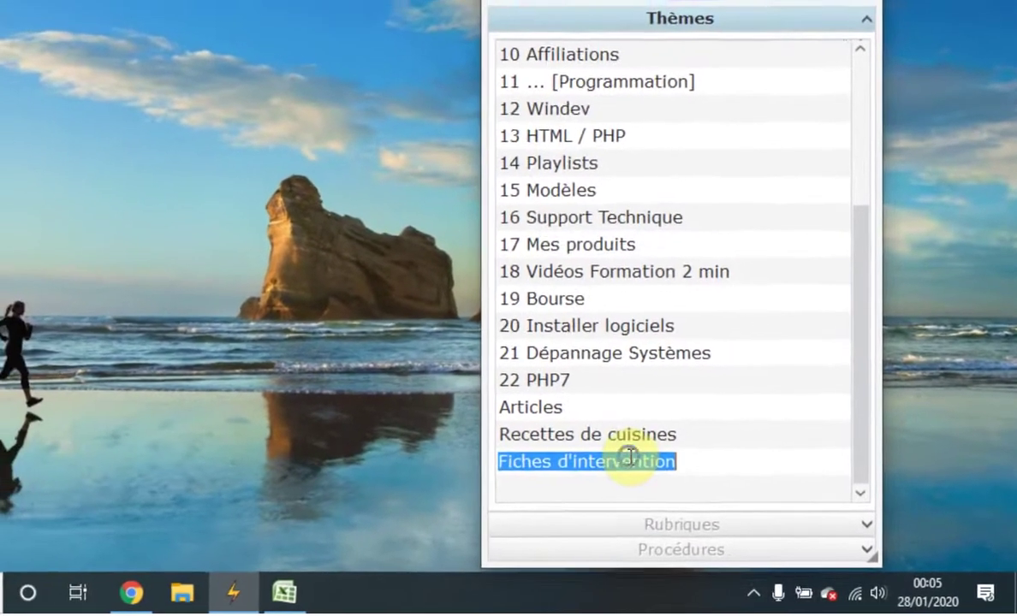
right_click(629, 458)
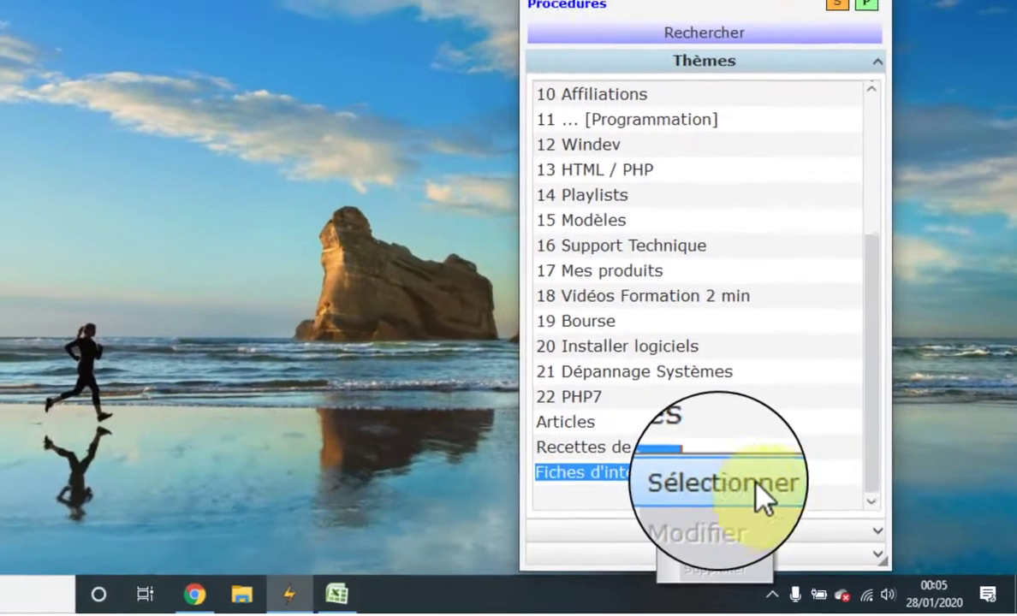
click(737, 484)
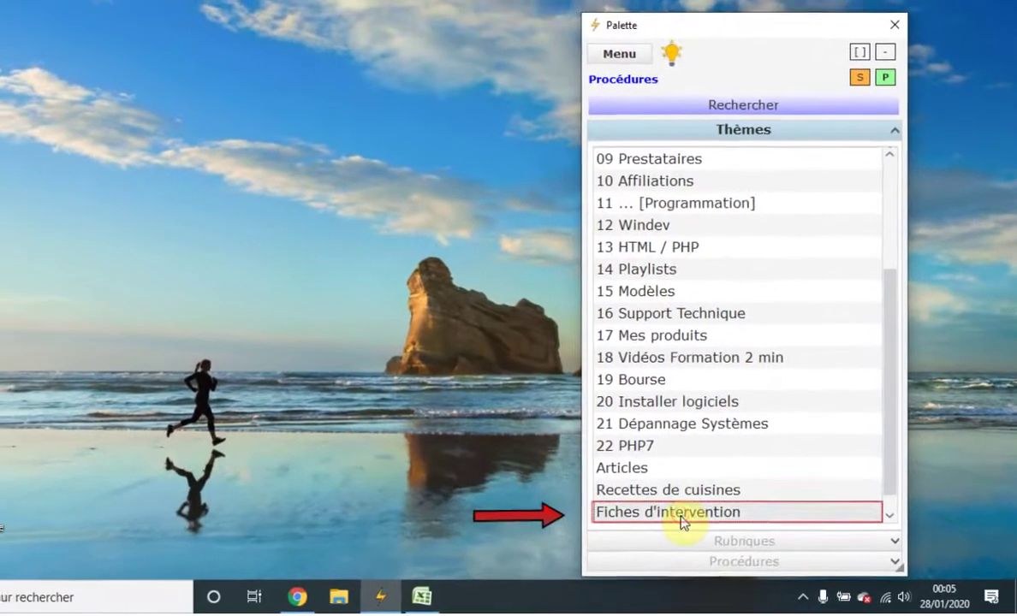
Open the theme Fiches d'intervention and add a first rubrique named "Process Landa"
click(682, 513)
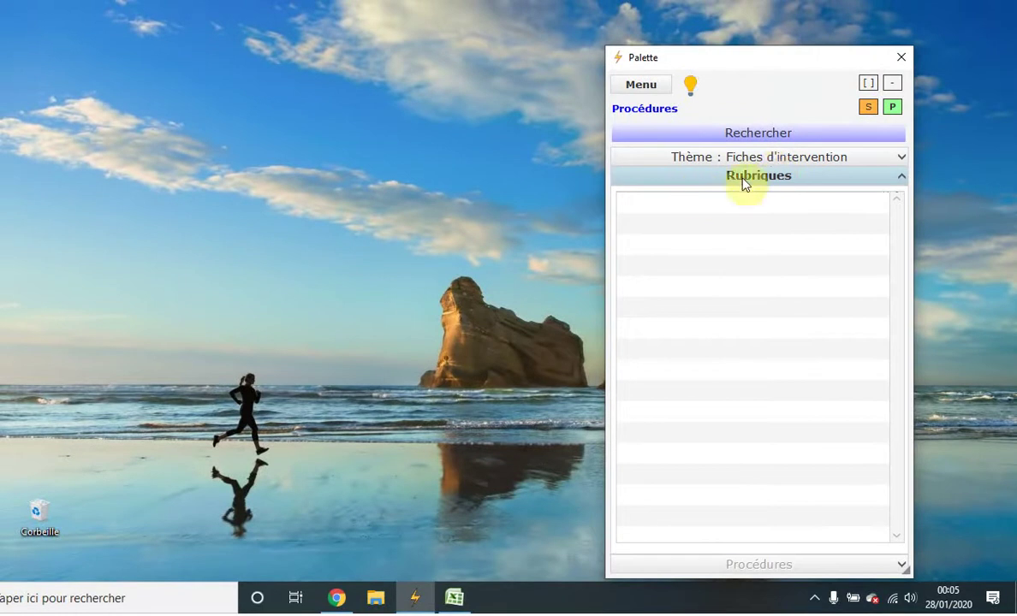
right_click(707, 205)
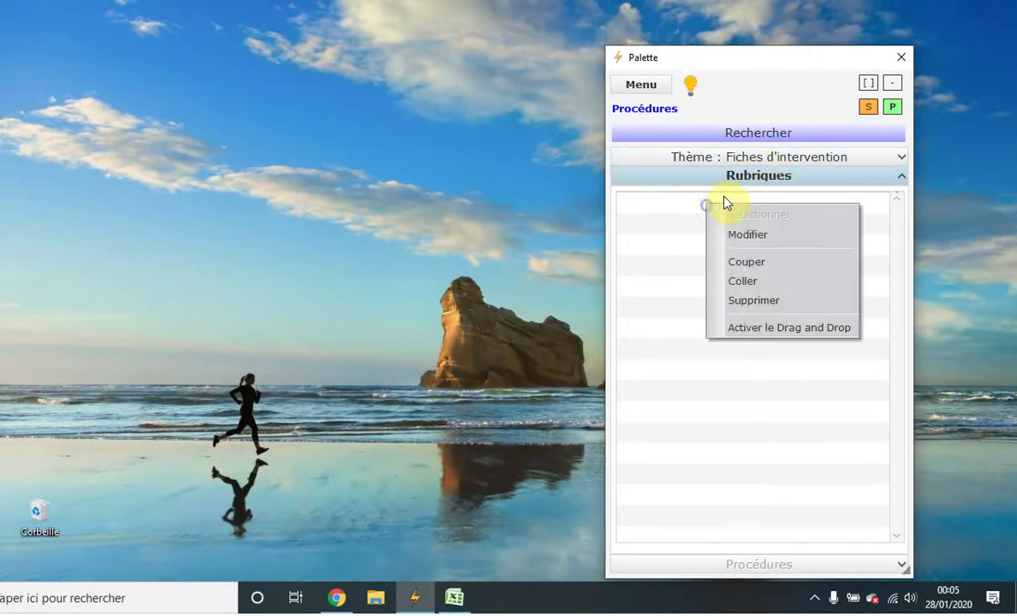
click(777, 234)
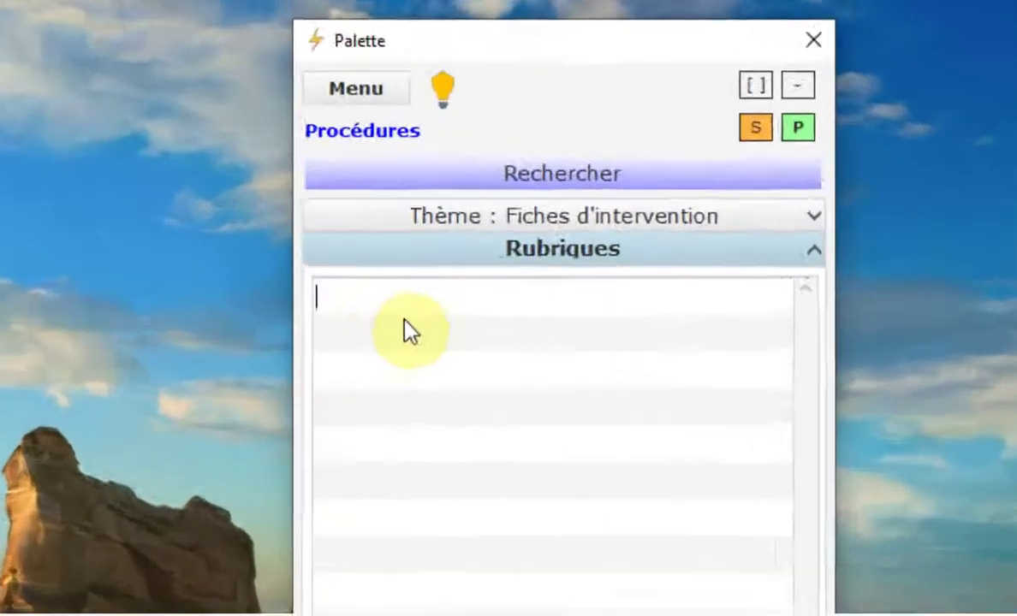
text(Proce)
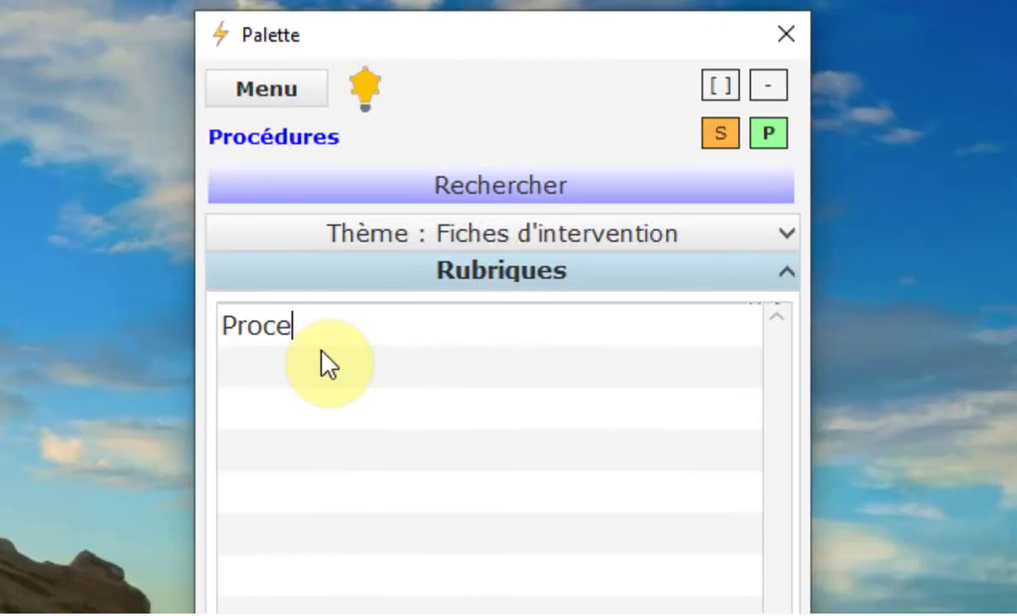
text(ss )
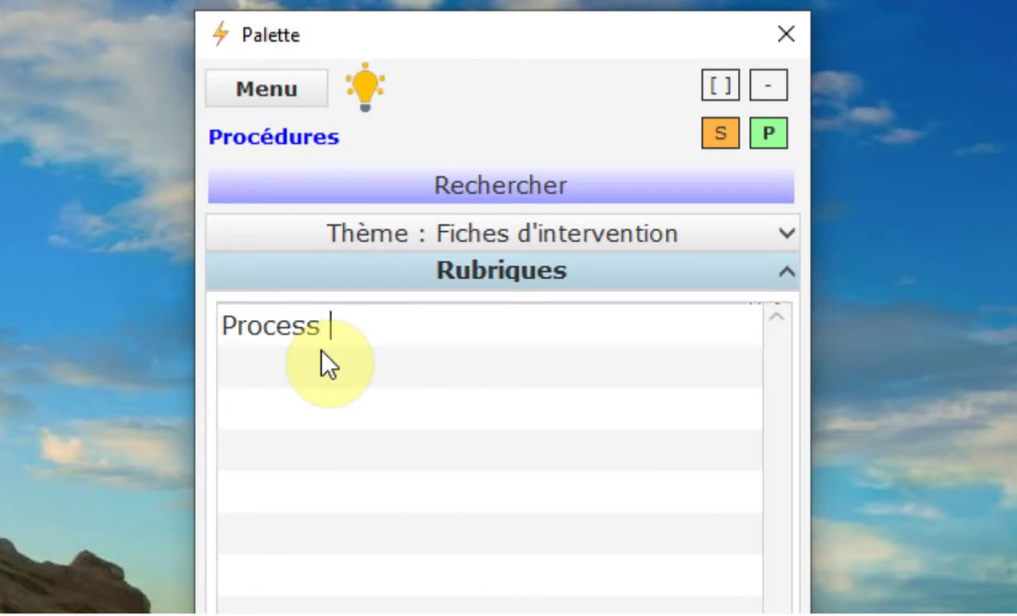
text(Landa)
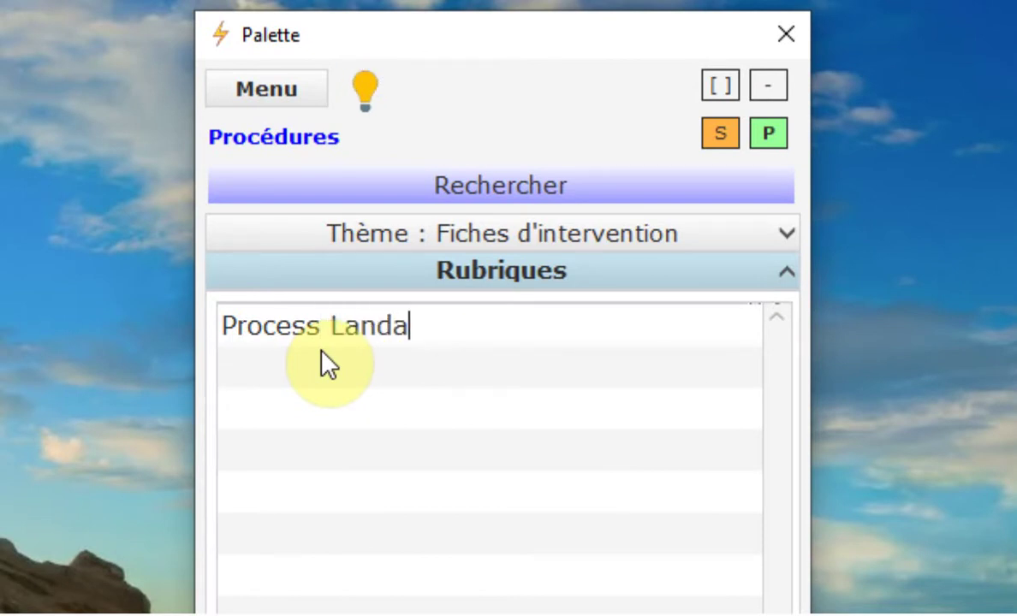
key(Return)
Add the rubriques "Process Beta" and "Process Alpha" below Process Landa and switch the list back to selection mode
text(Process Be)
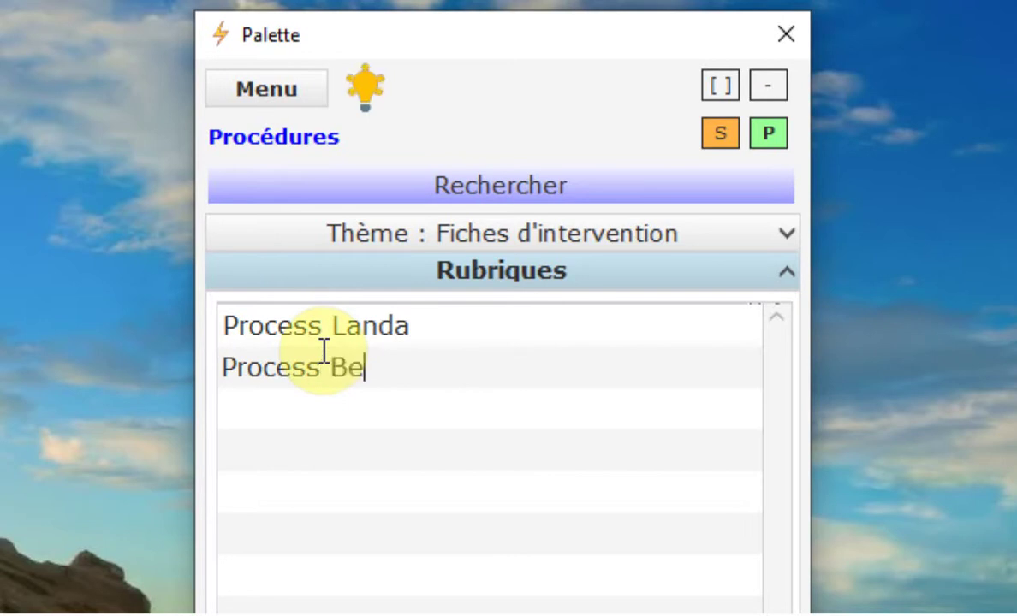
text(ta)
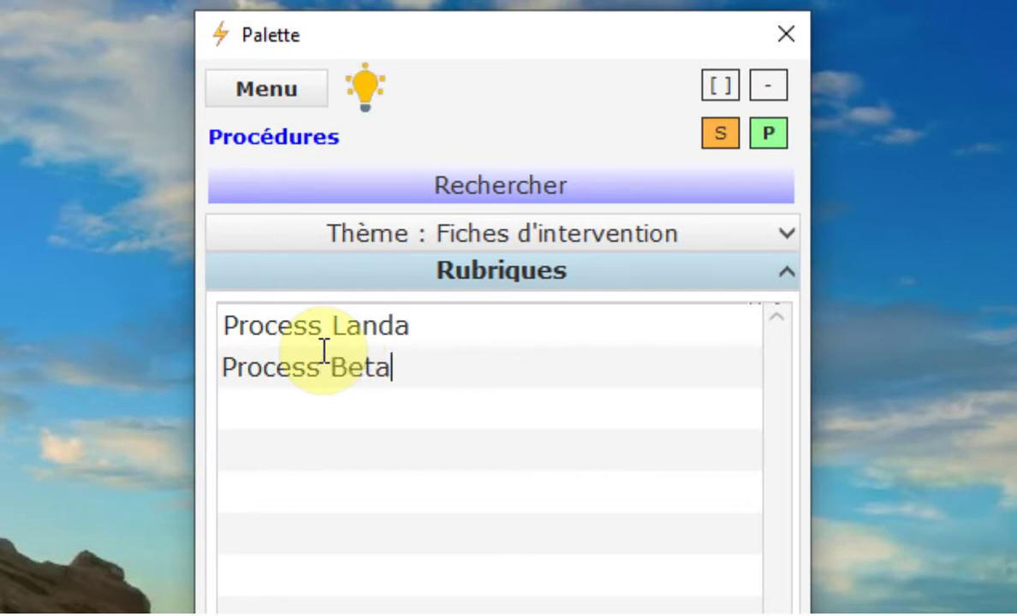
key(Return)
text(Proc)
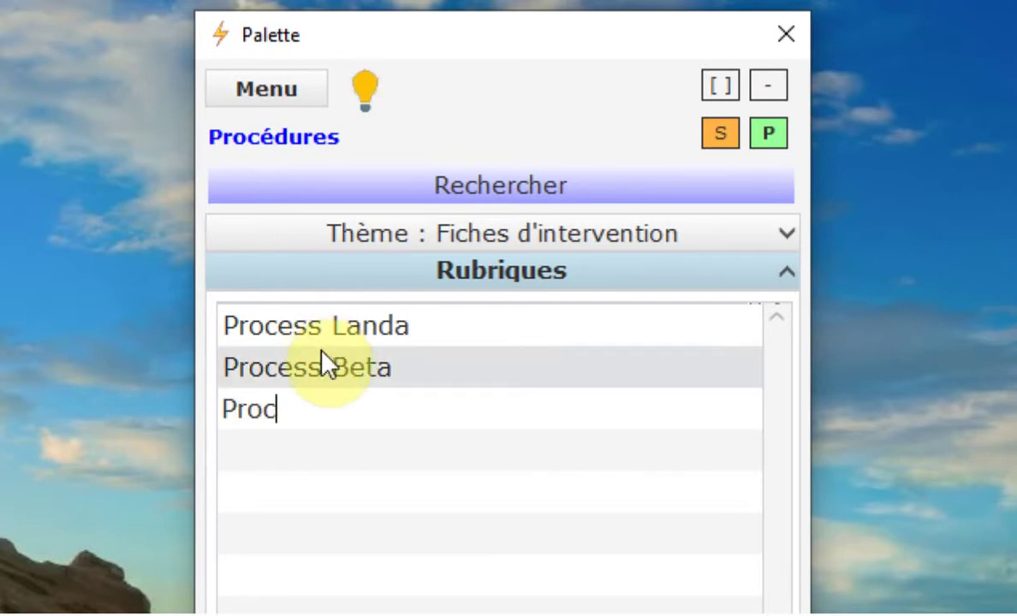
text(ee)
key(BackSpace)
text(ss)
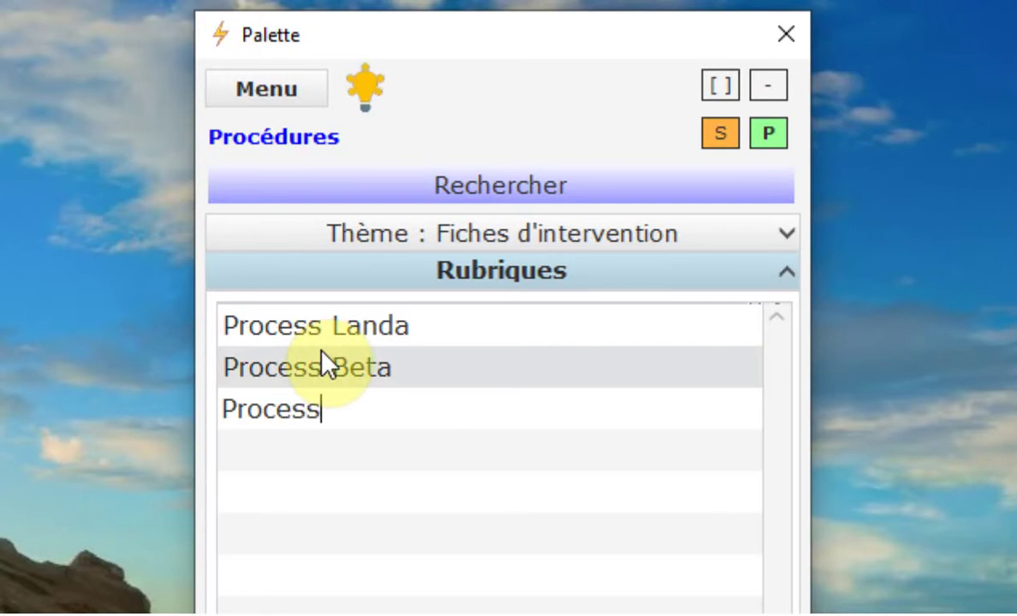
text( Alpha)
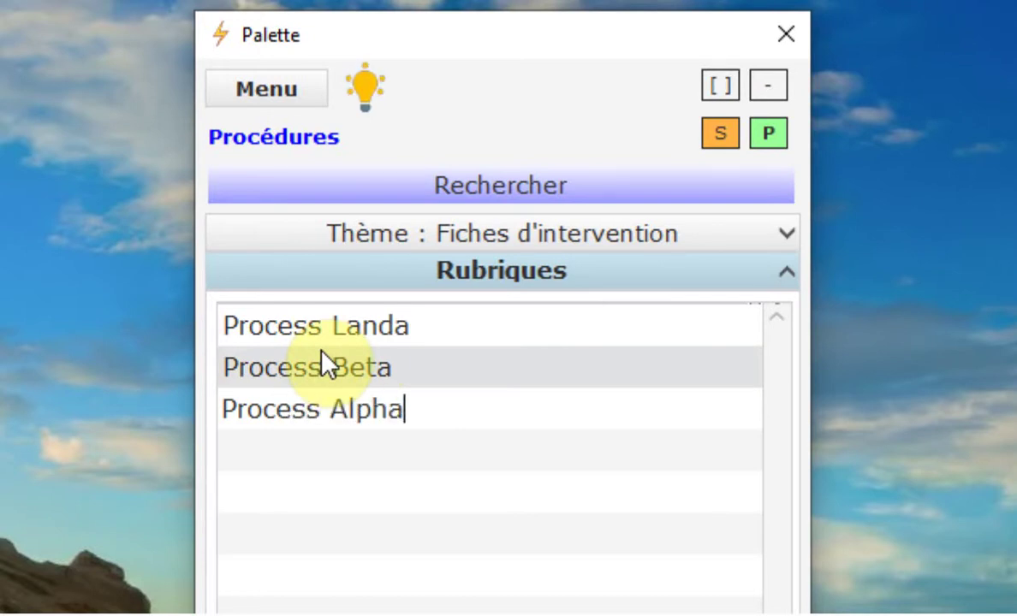
key(Return)
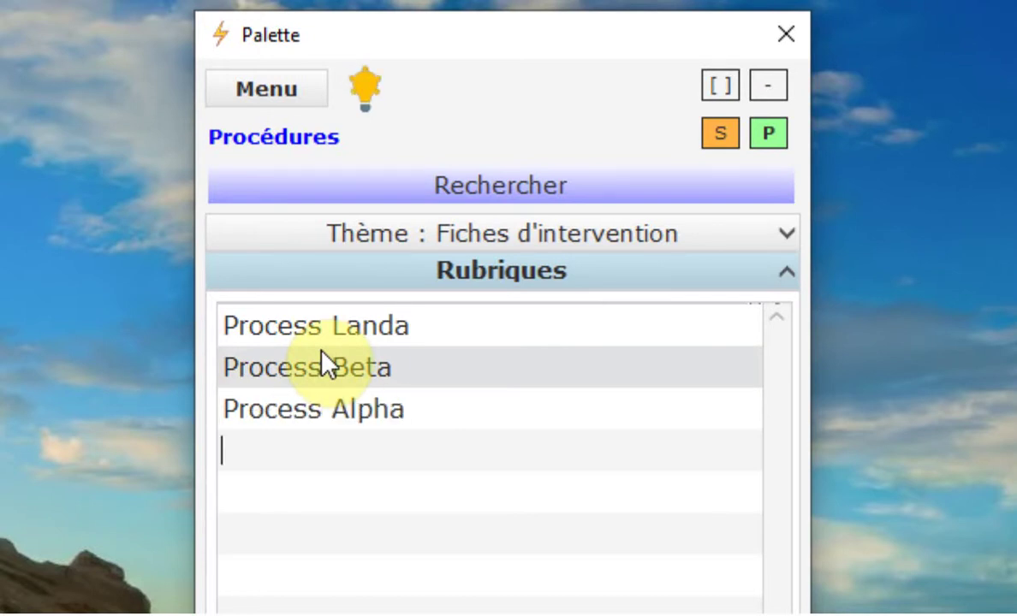
right_click(405, 444)
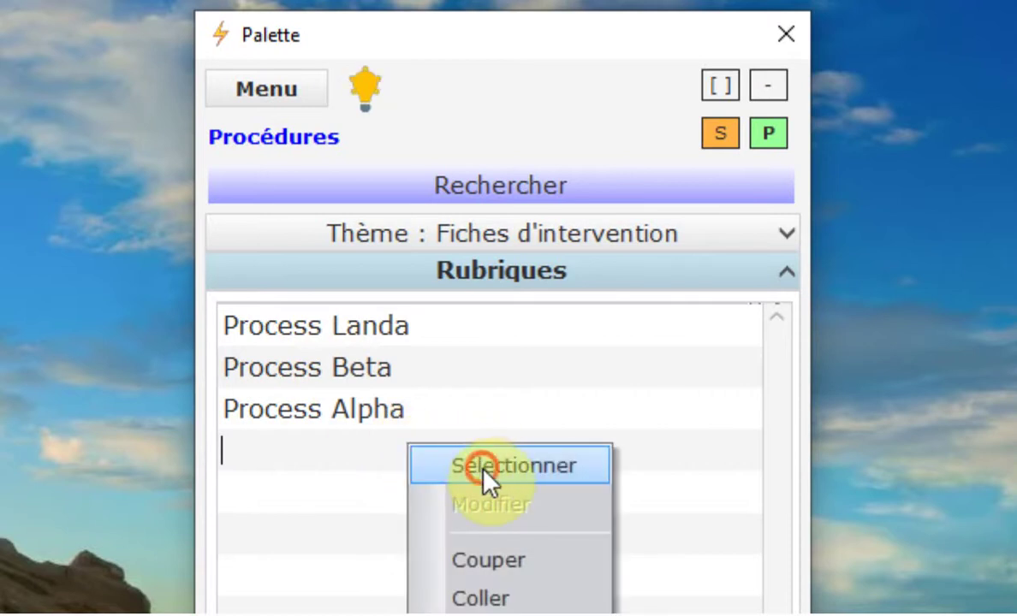
click(484, 469)
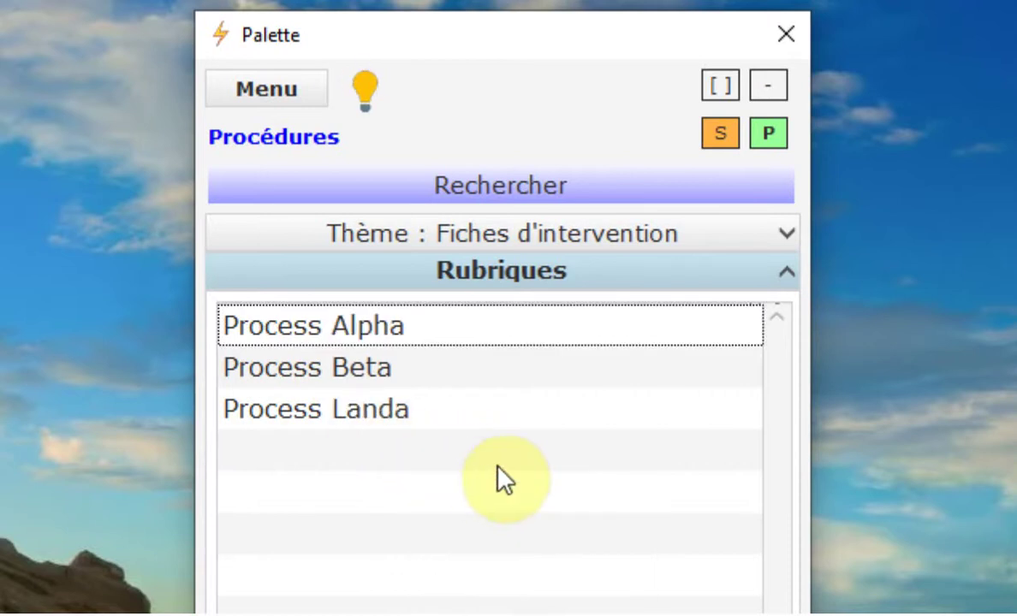
Open the rubrique Process Alpha and add a first procedure named "Tâche A"
click(360, 328)
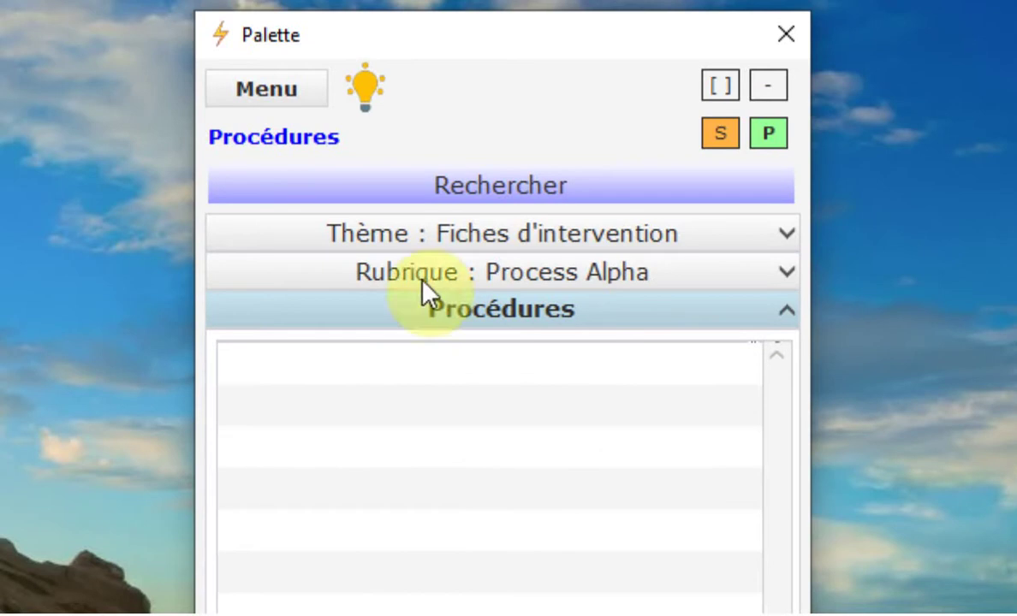
right_click(366, 359)
click(472, 549)
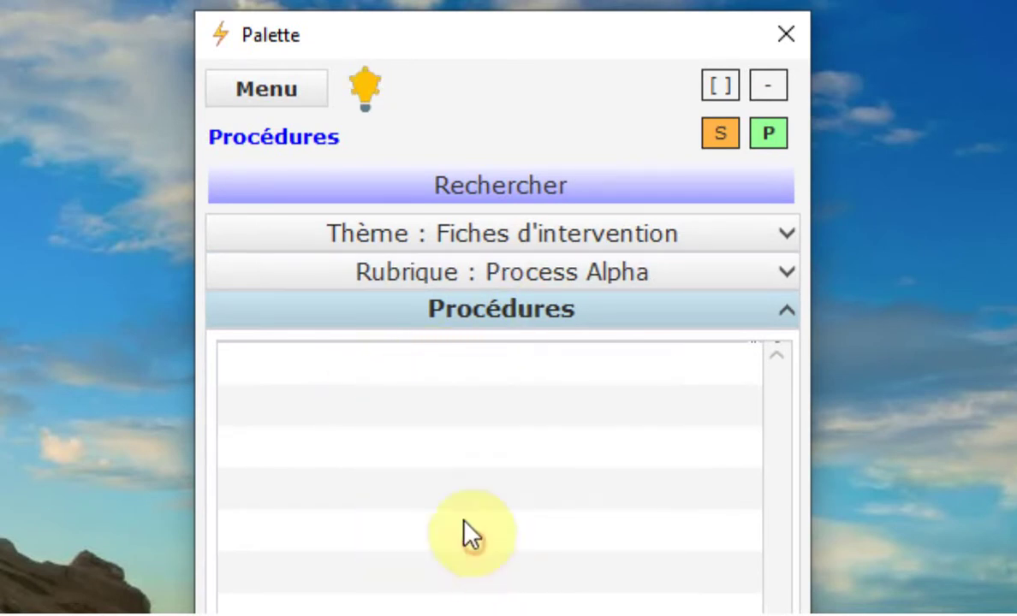
double_click(278, 369)
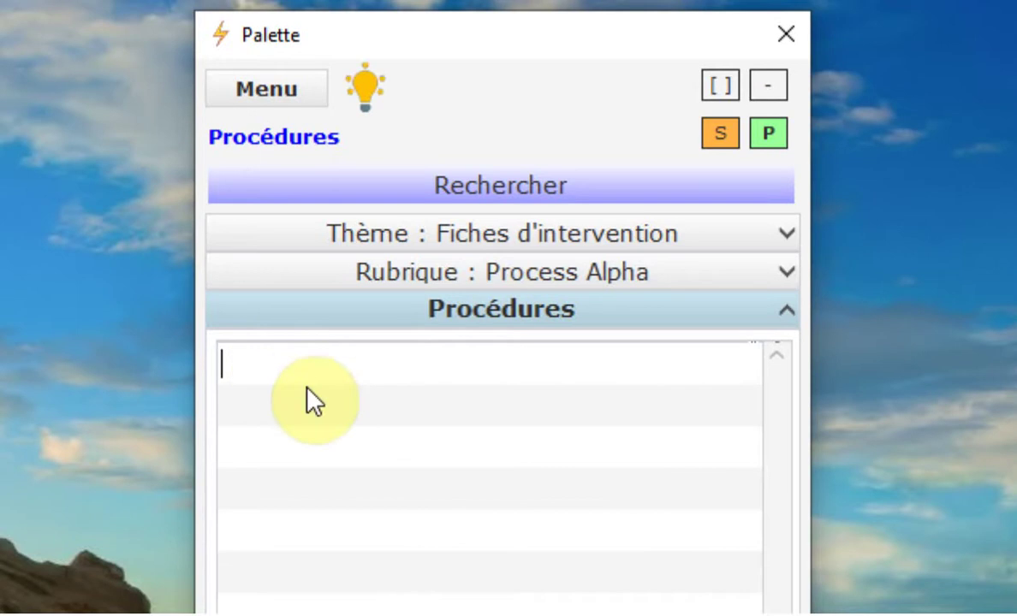
text(Tâcha)
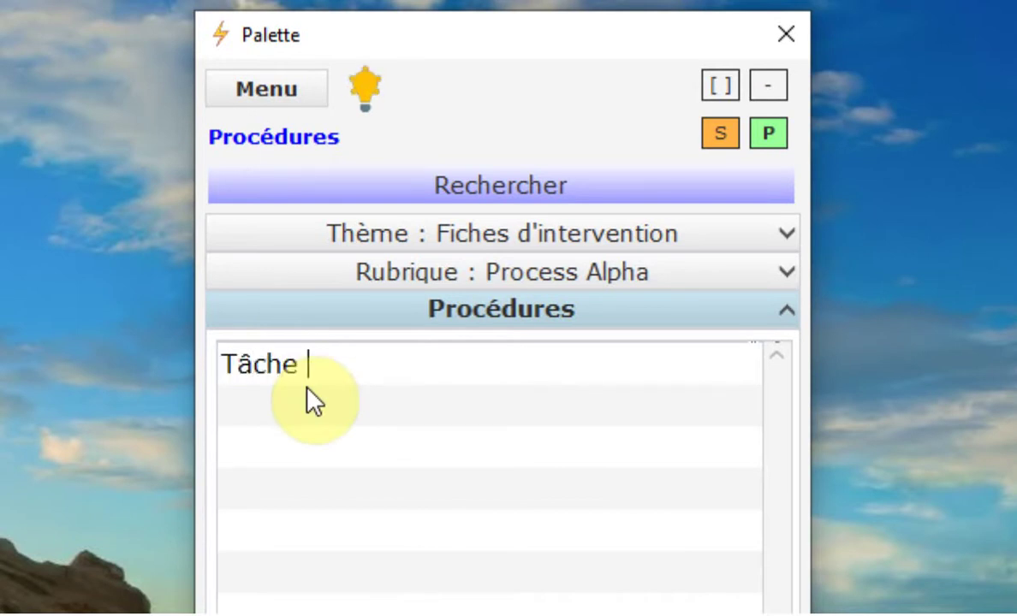
text( A)
key(Return)
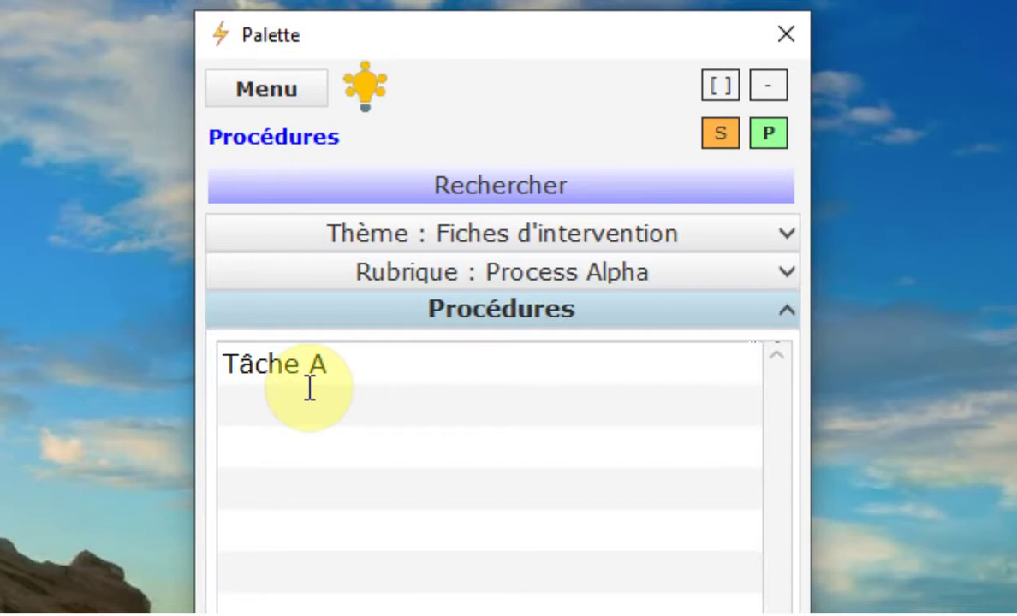
Add the procedures "Tâche B", "Tâche C", "Tâche D" and "Tâche E" below Tâche A and switch the list back to selection mode
text(R)
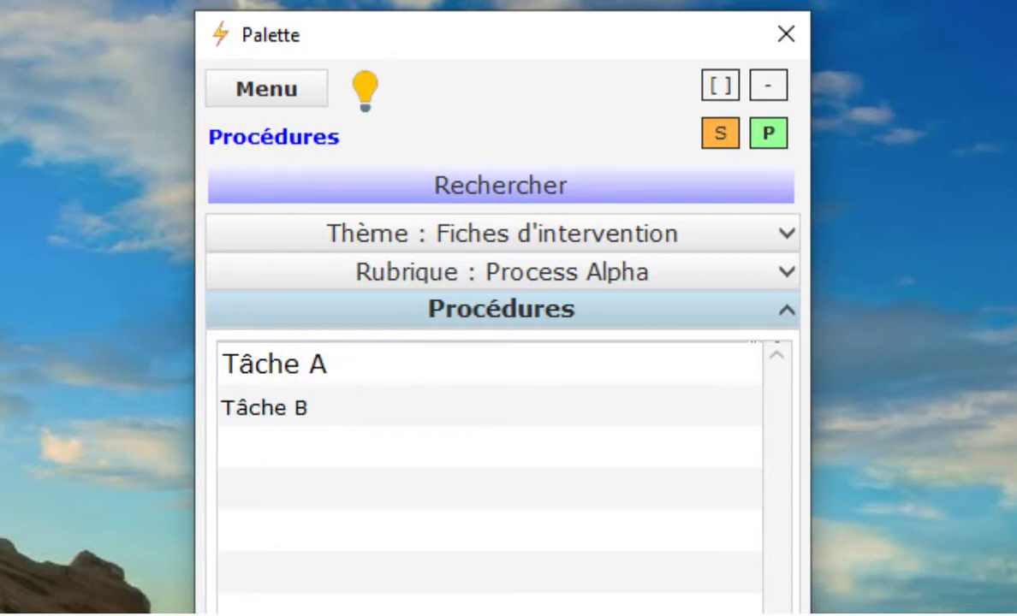
key(Return)
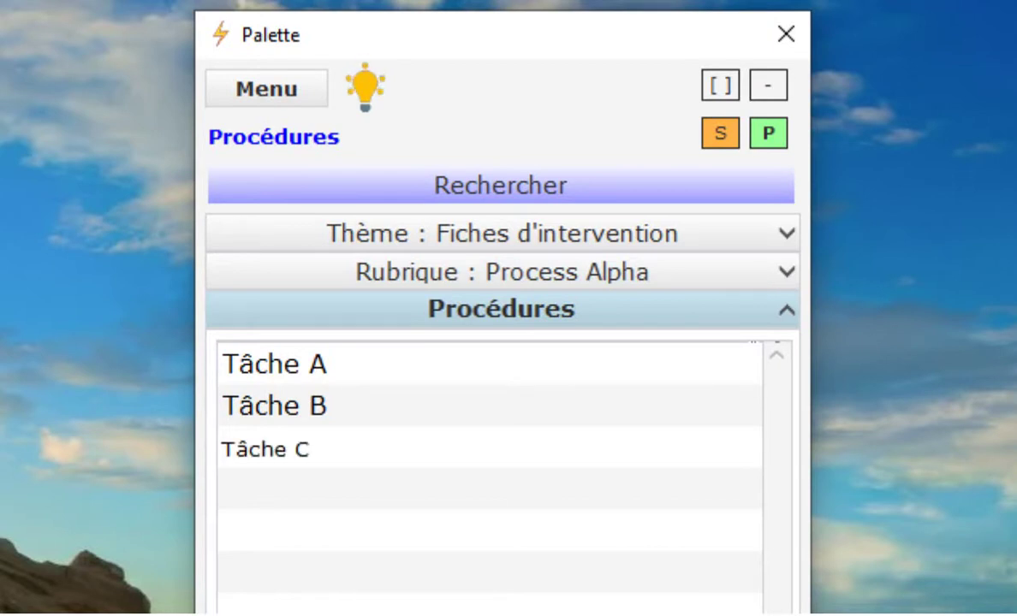
key(Return)
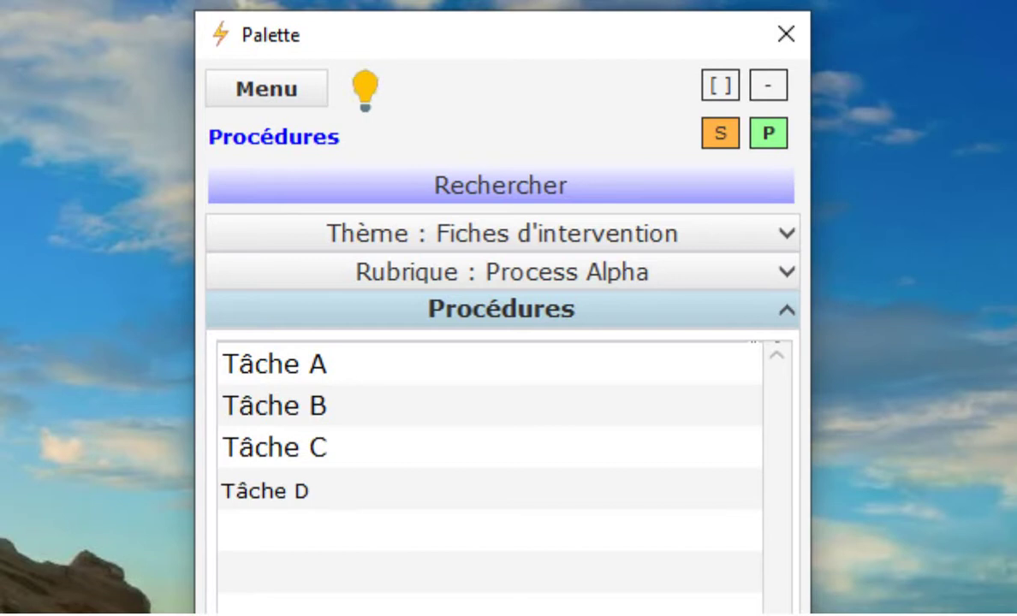
key(Return)
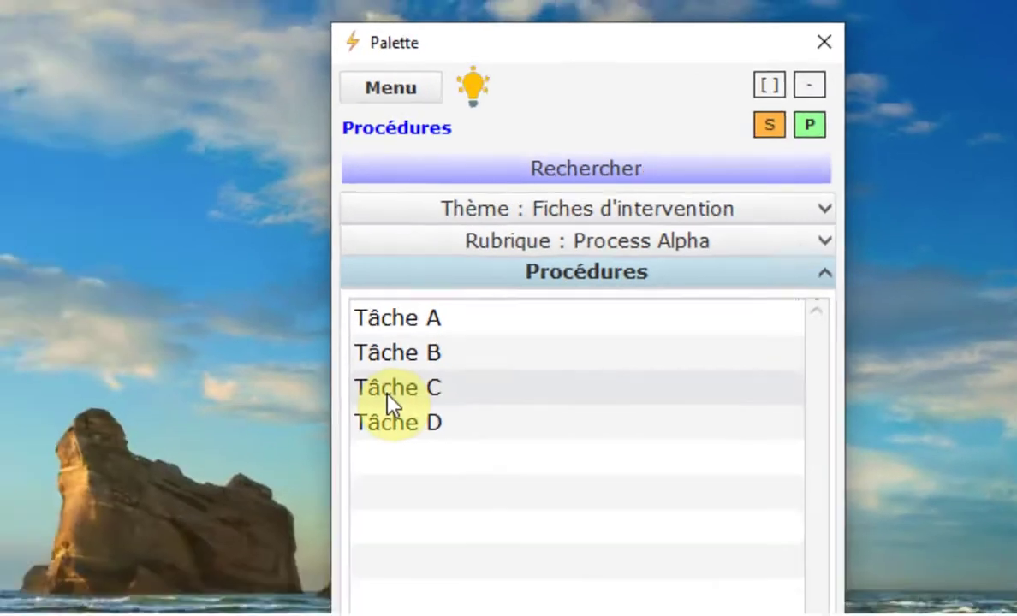
text(T)
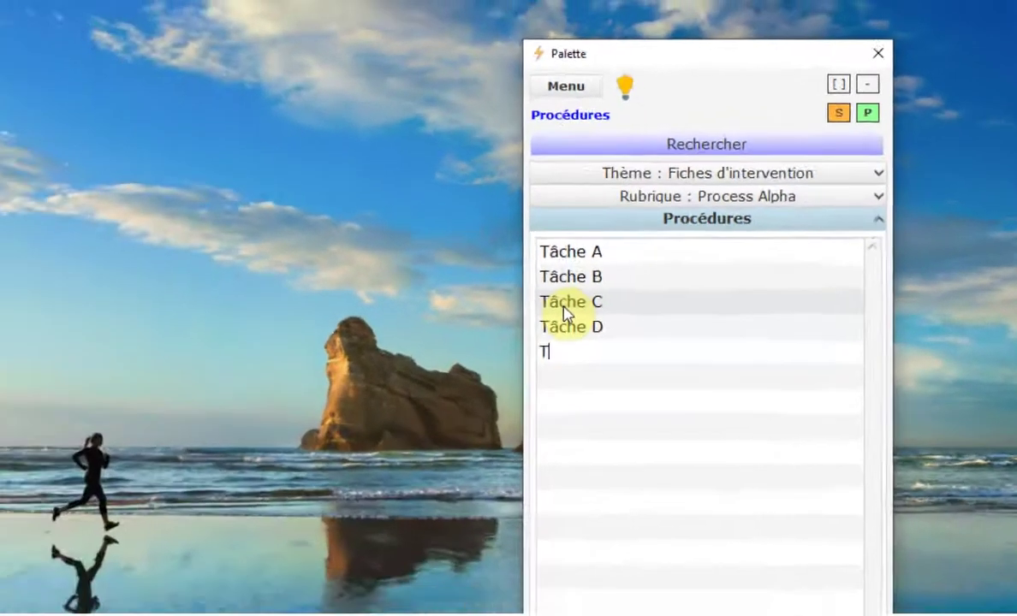
text(âc)
text(he E)
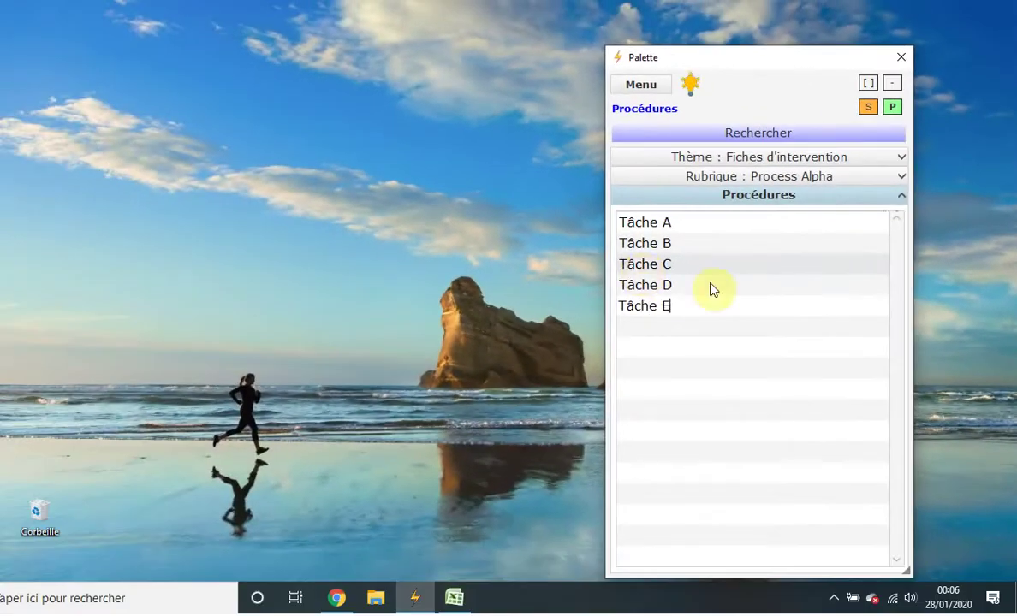
key(Return)
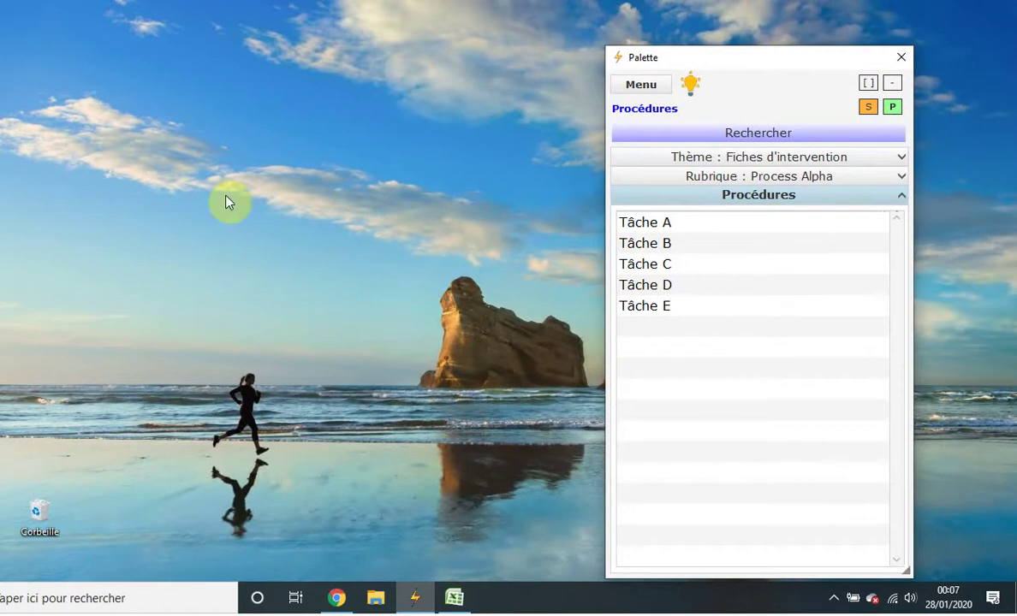
click(748, 266)
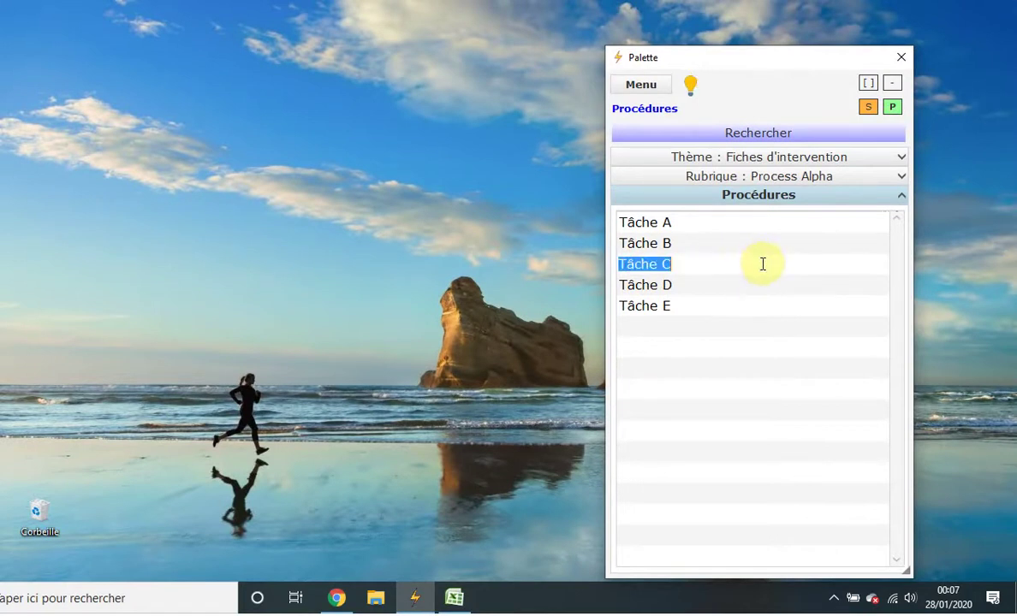
right_click(762, 264)
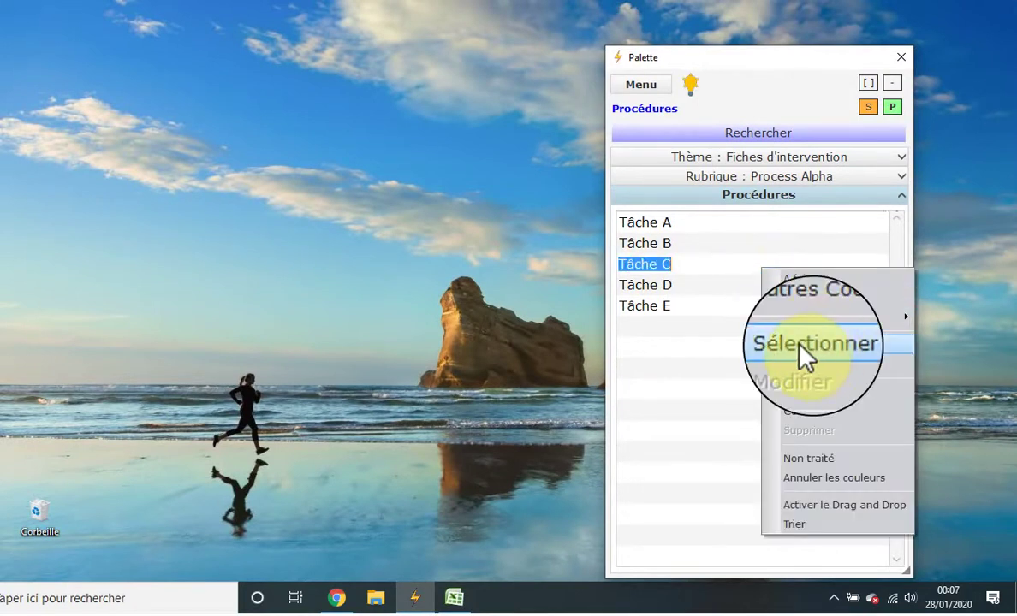
click(872, 344)
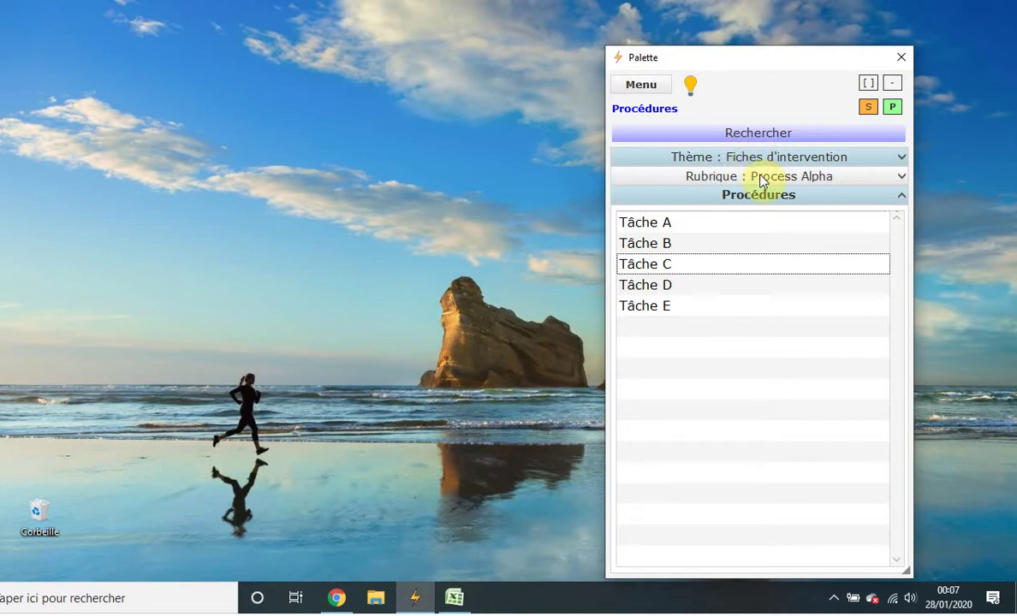
Reopen the theme Fiches d'intervention and its rubrique Process Alpha to display the procedure list
click(694, 157)
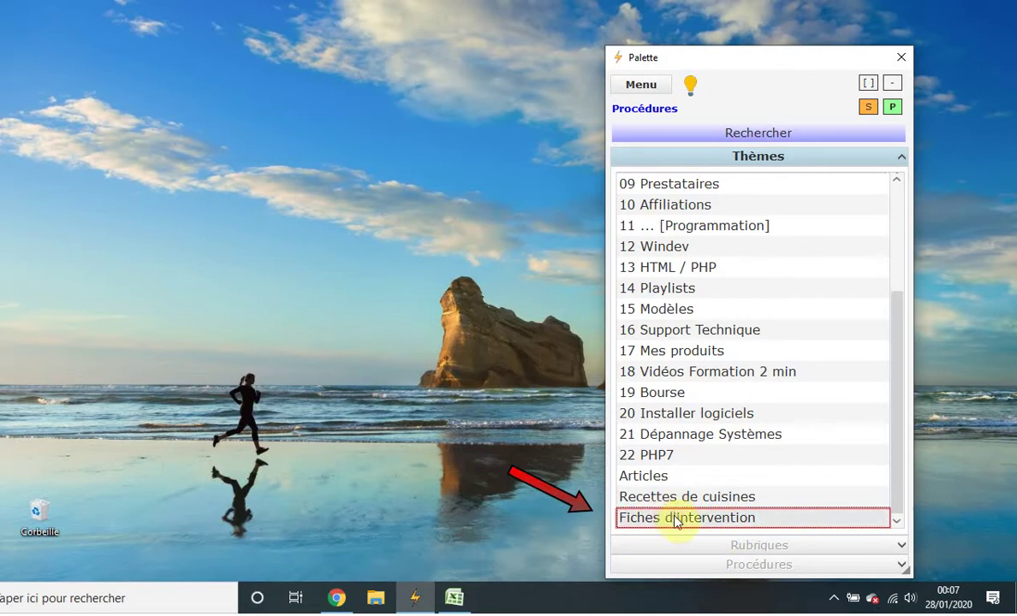
click(635, 518)
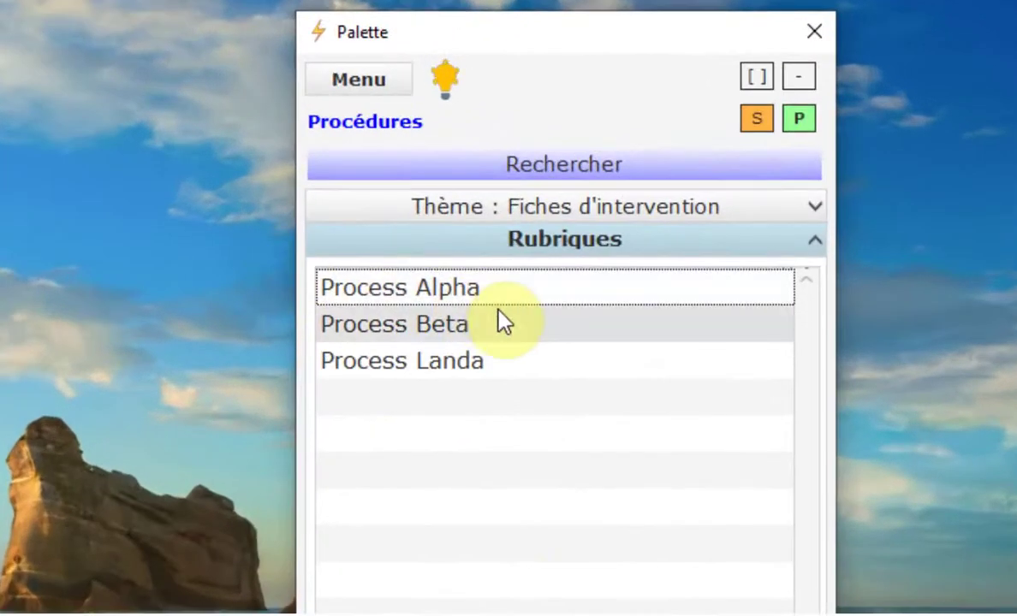
click(425, 296)
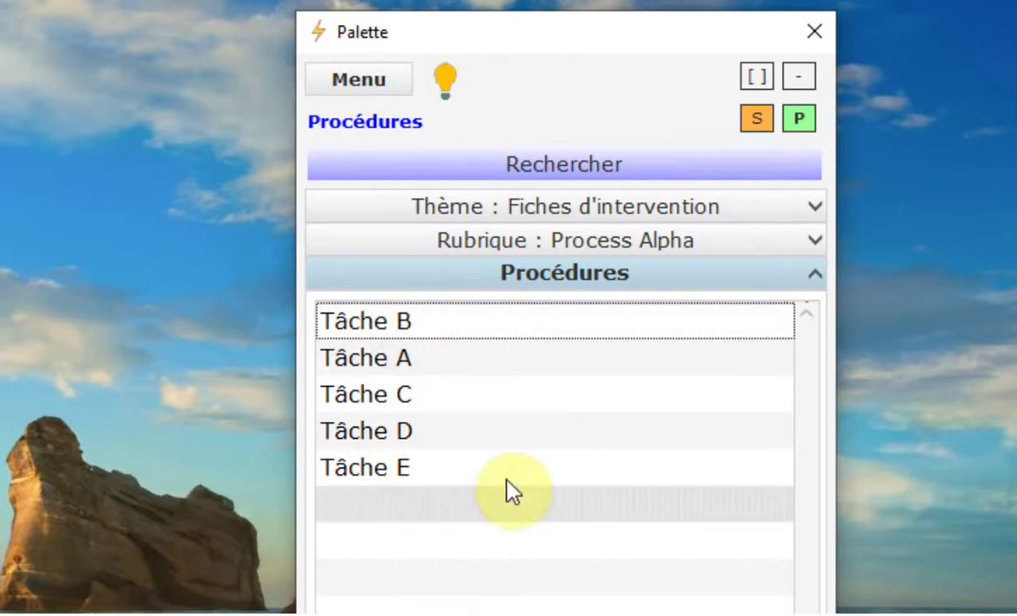
Activate Drag and Drop for the procedures, move Tâche A above Tâche B, and deactivate Drag and Drop again
right_click(495, 401)
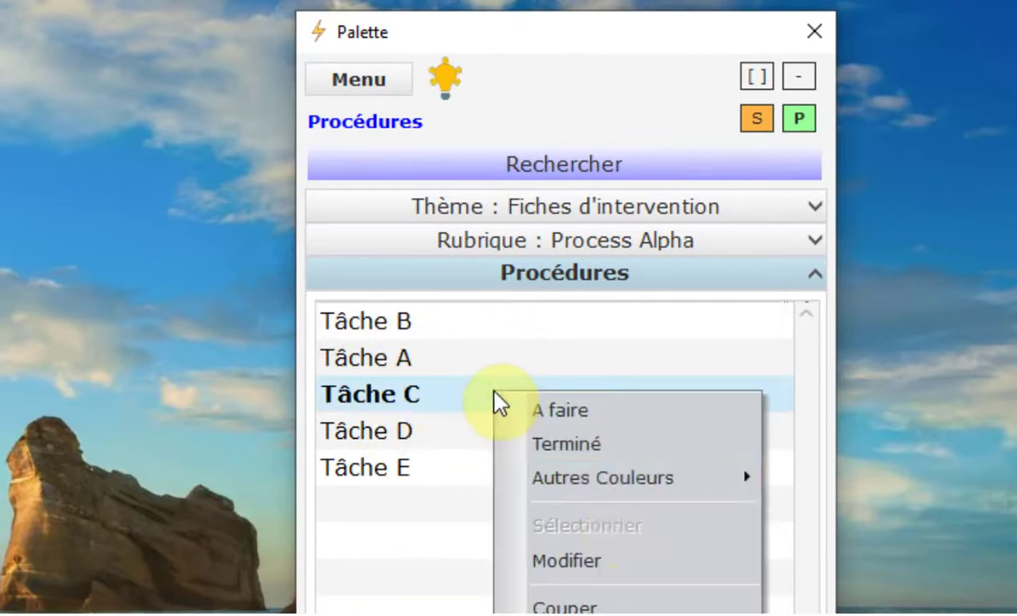
click(590, 613)
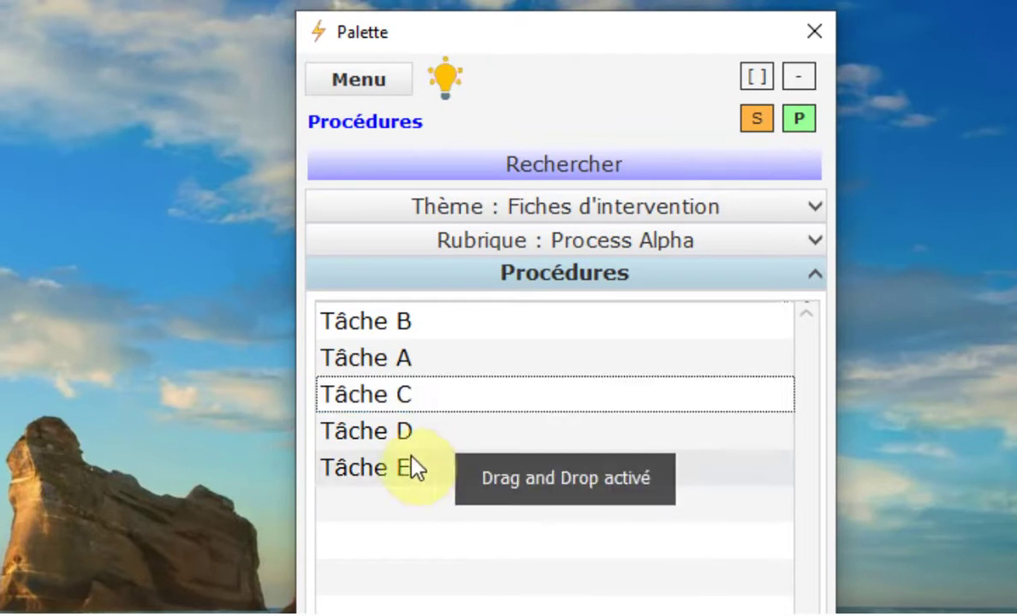
drag(398, 357, 398, 321)
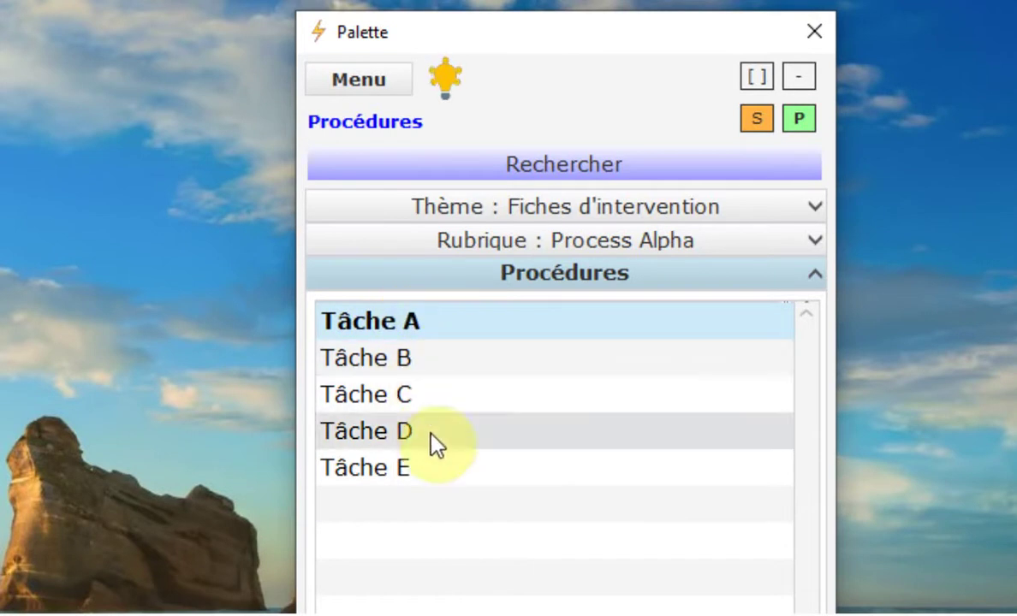
right_click(502, 541)
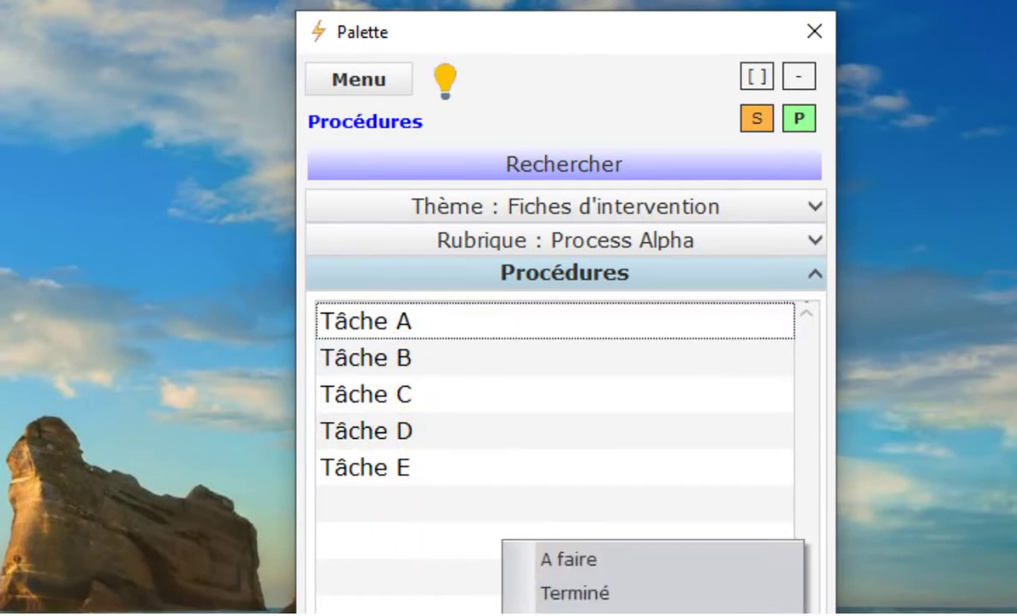
click(591, 613)
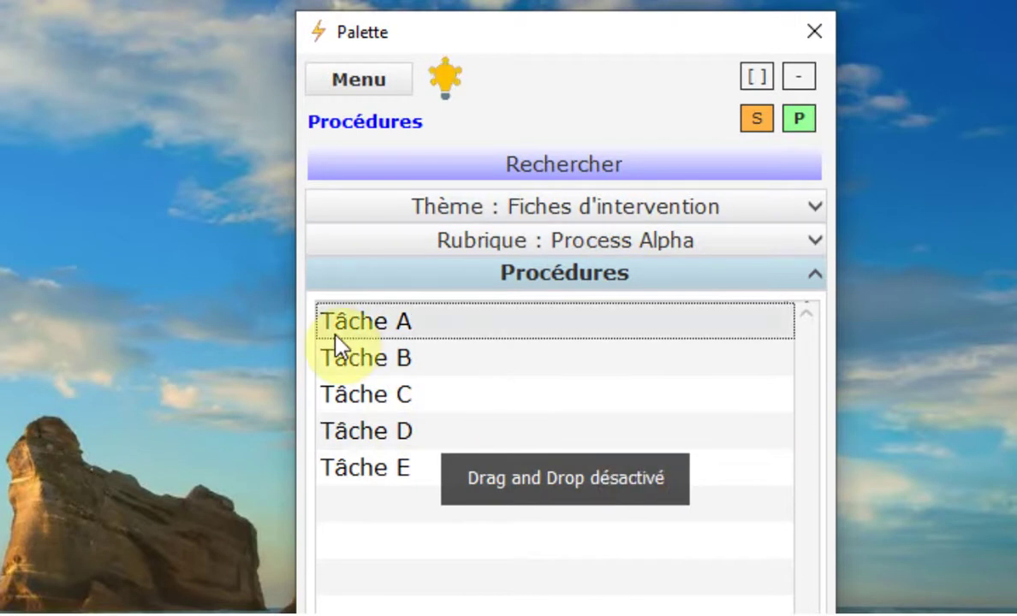
Open the content of Tâche A and of Tâche B one after the other, closing each without saving
double_click(410, 323)
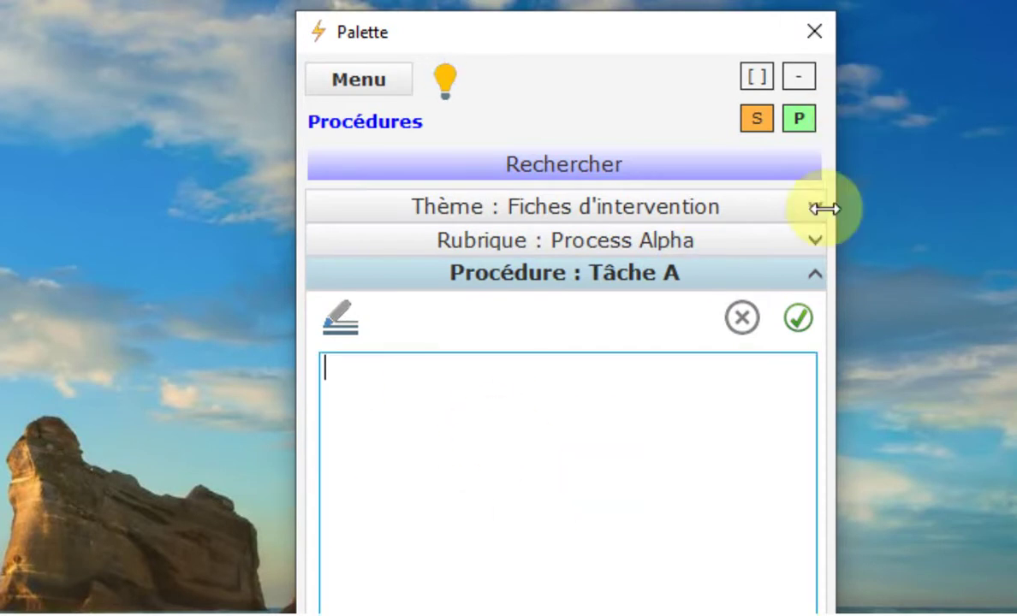
click(741, 318)
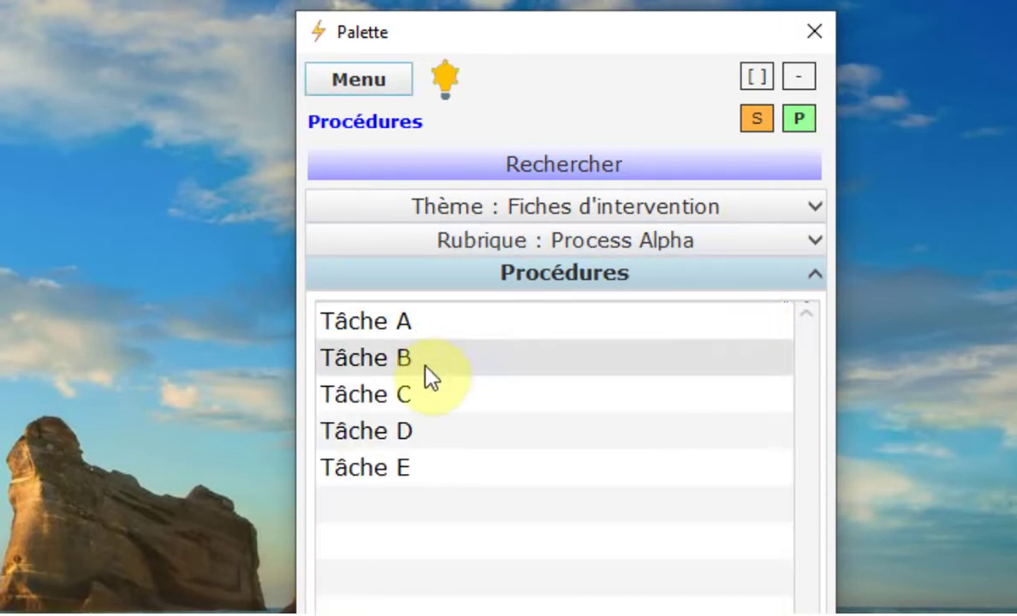
double_click(422, 361)
click(747, 315)
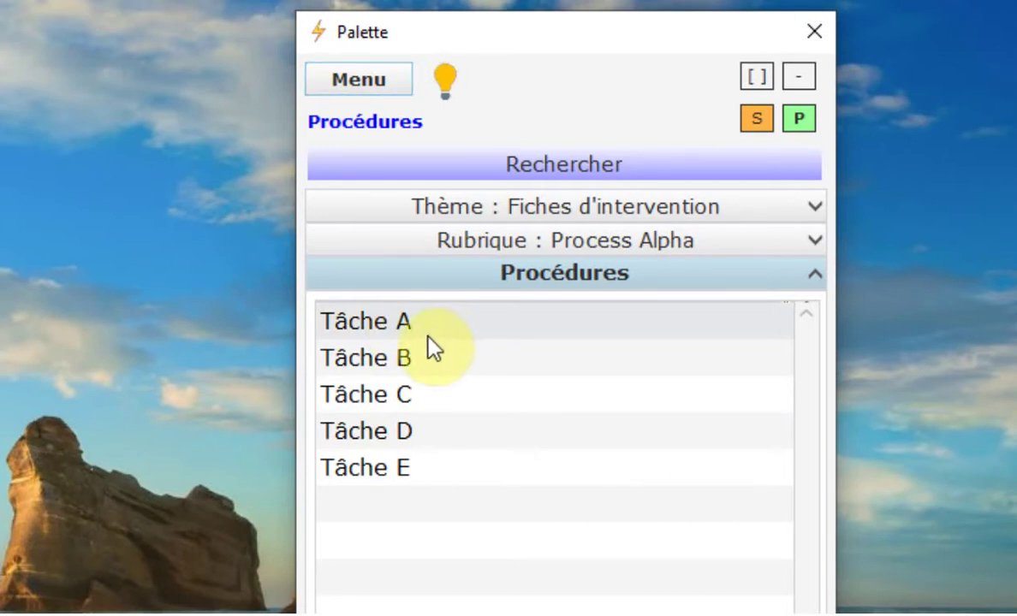
Mark each of the five procedures from Tâche A to Tâche E as "A faire"
right_click(451, 320)
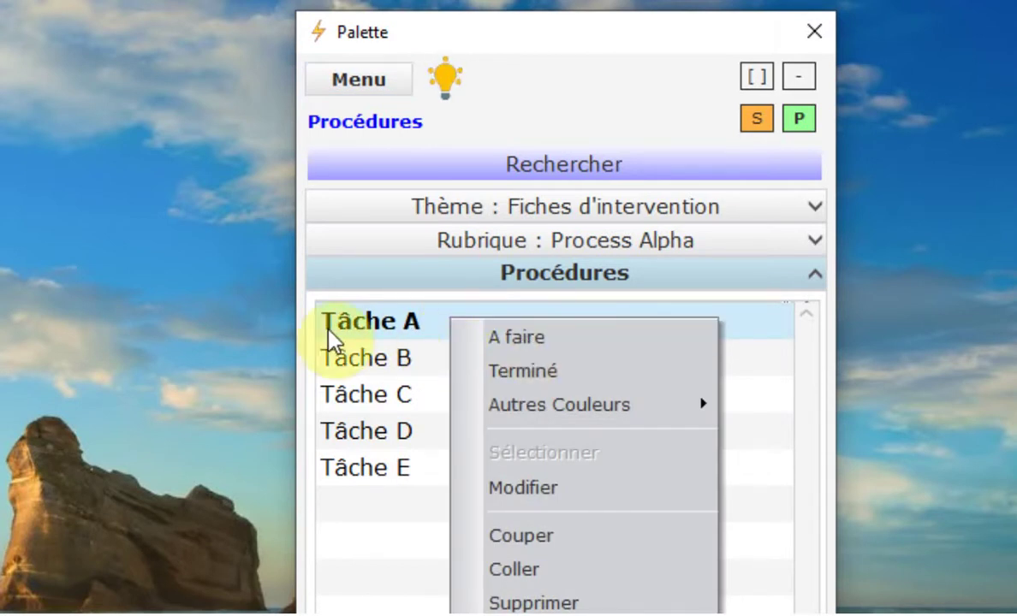
click(543, 340)
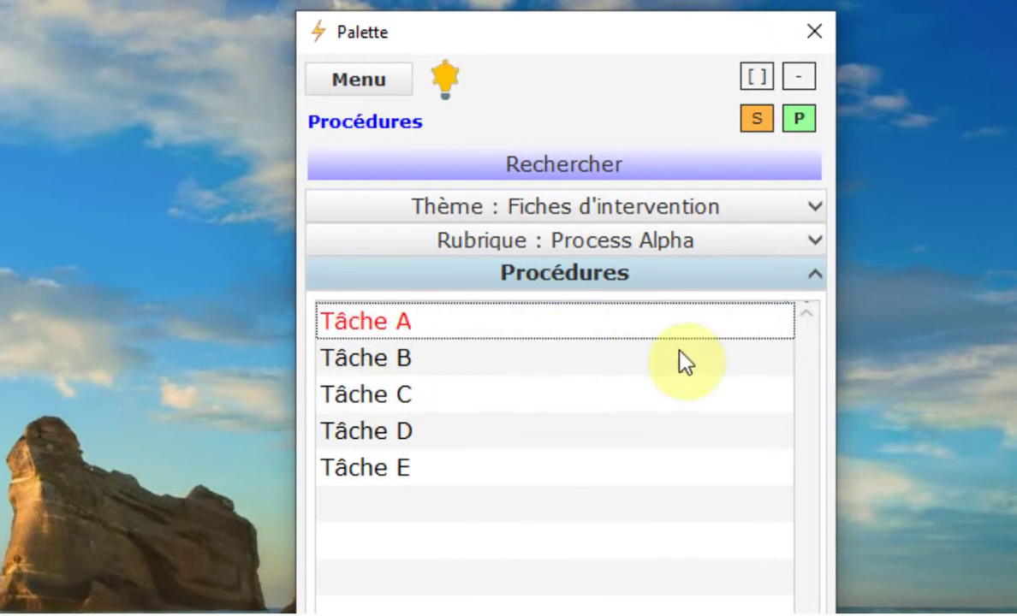
right_click(473, 368)
click(561, 374)
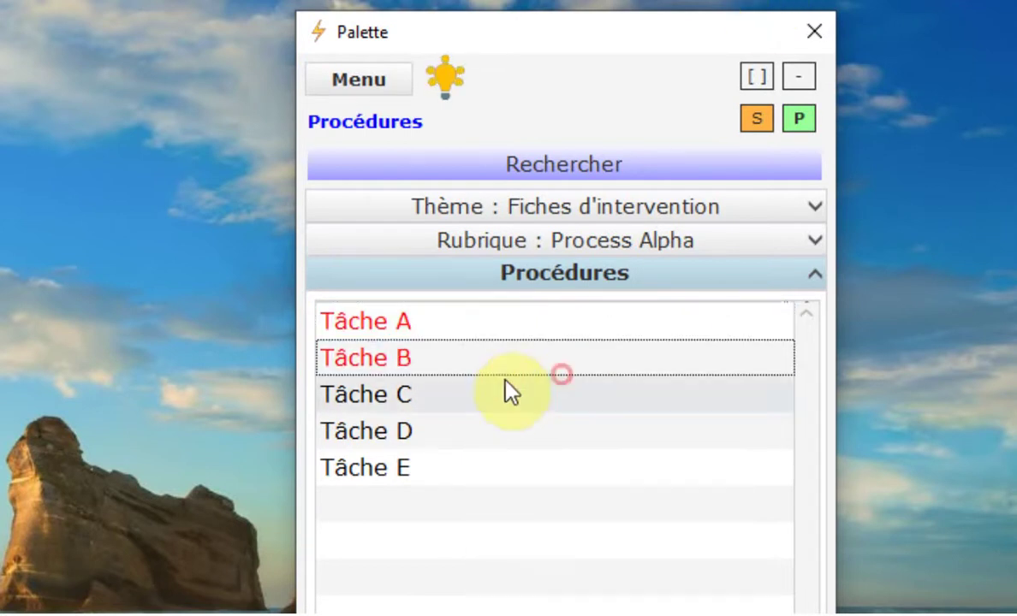
right_click(501, 390)
click(537, 404)
right_click(478, 445)
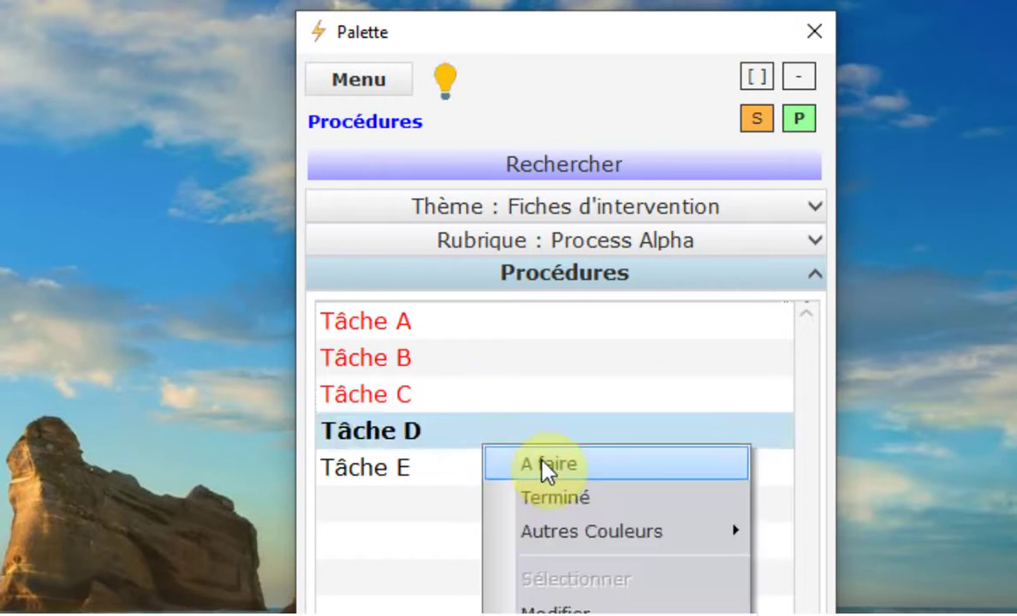
click(544, 469)
right_click(454, 462)
click(531, 481)
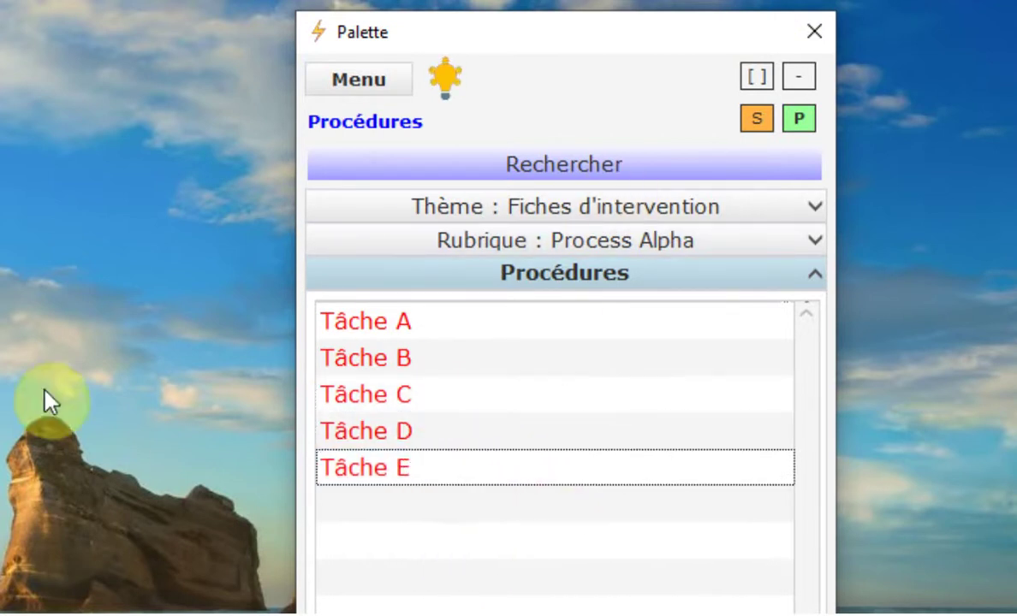
Change the status of Tâche A to "En cours" and check its status tooltip
right_click(429, 321)
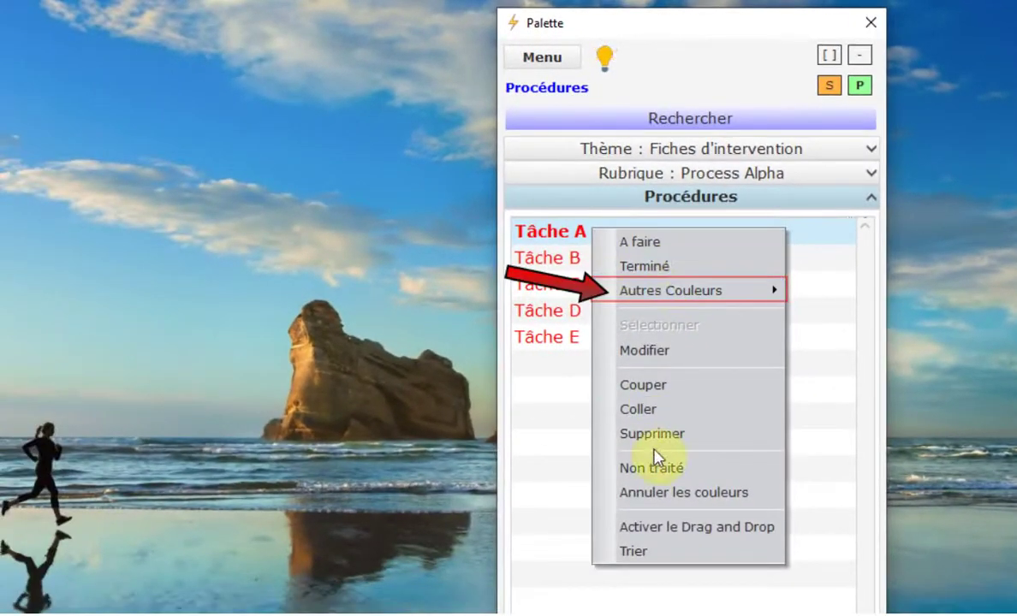
mouse_move(615, 291)
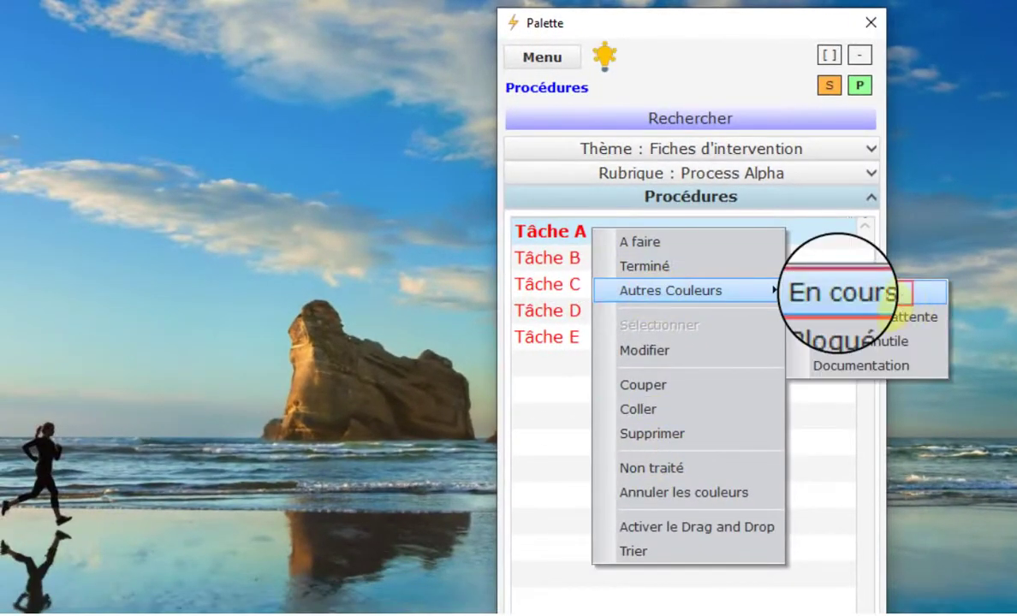
click(890, 294)
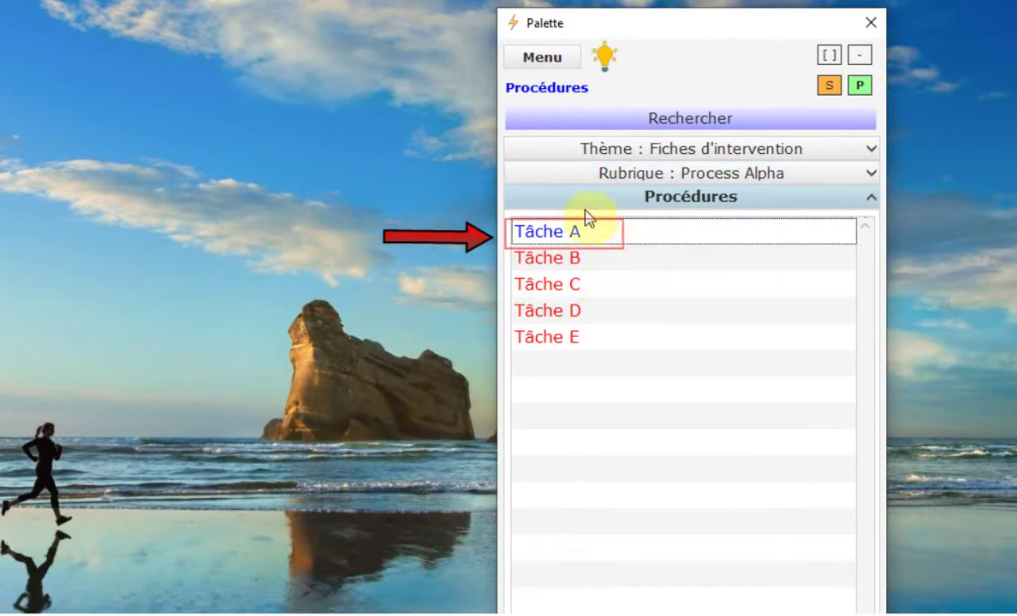
mouse_move(575, 249)
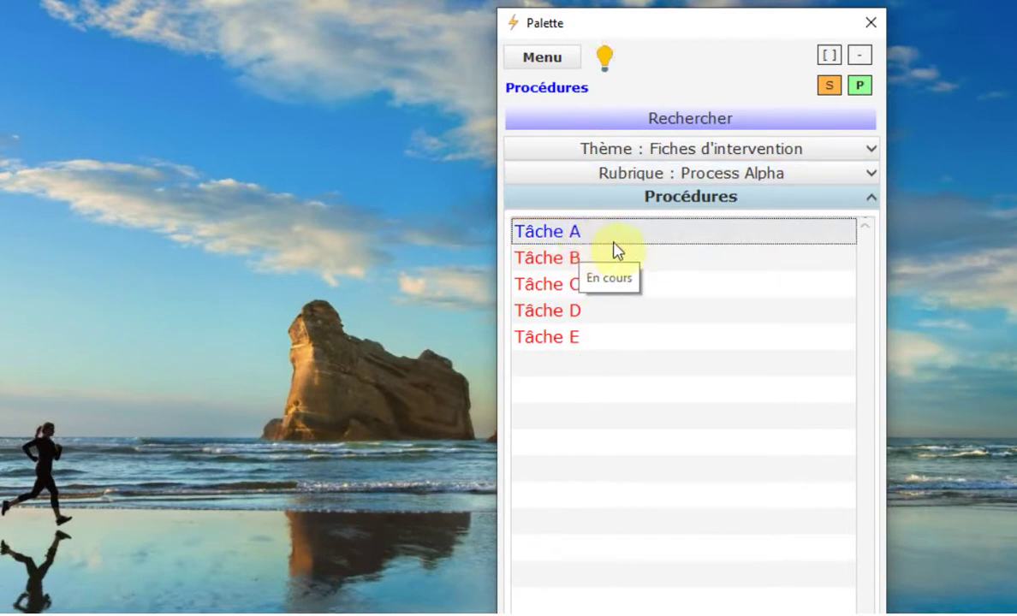
Mark the procedure Tâche A as "Terminé"
click(603, 234)
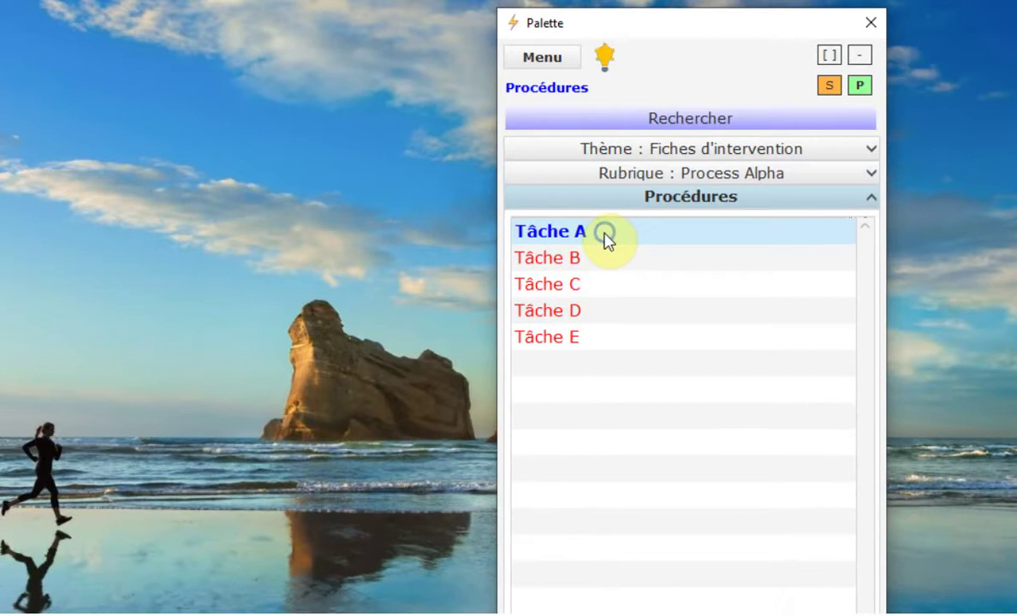
right_click(603, 235)
click(683, 272)
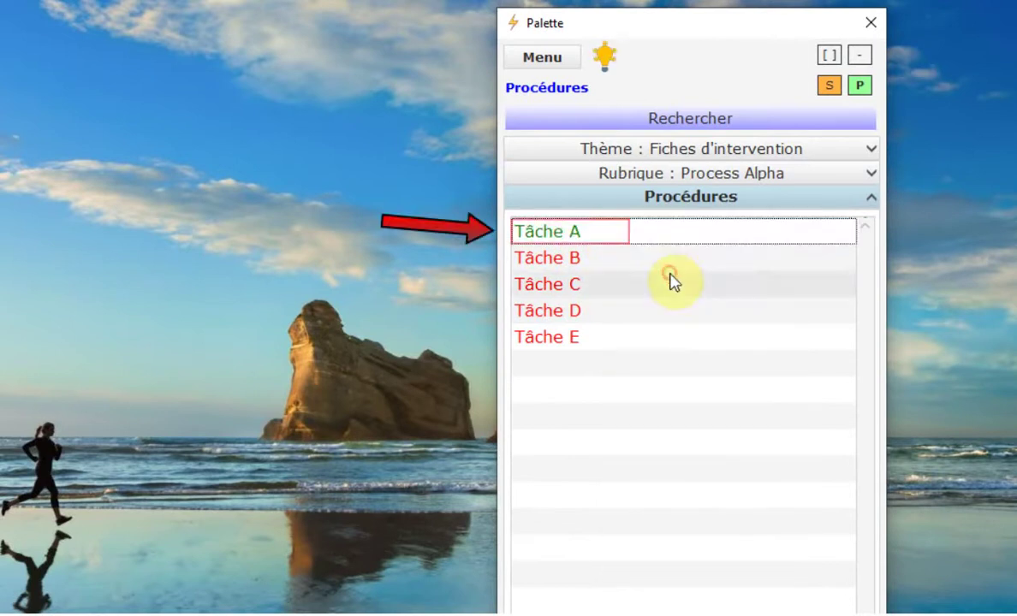
Change the status of Tâche B to "Bloqué / en attente" and check its status tooltip
right_click(594, 266)
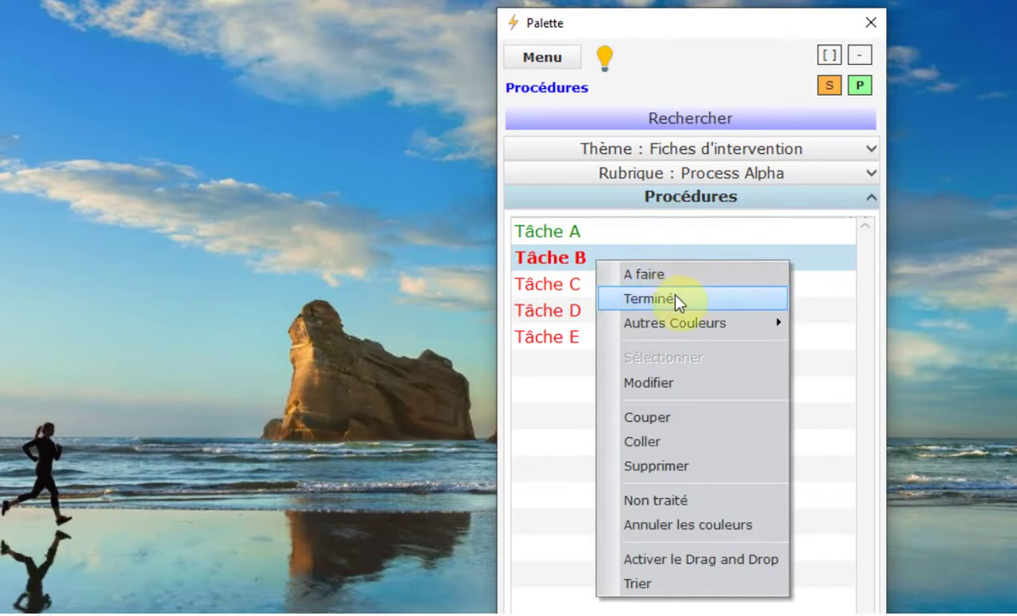
mouse_move(676, 323)
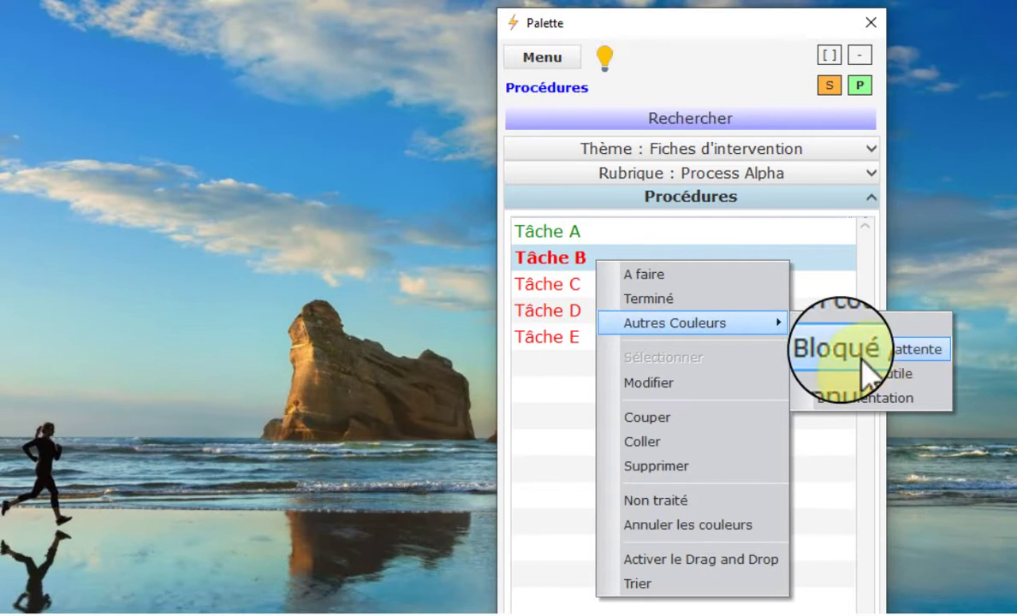
click(921, 353)
mouse_move(543, 266)
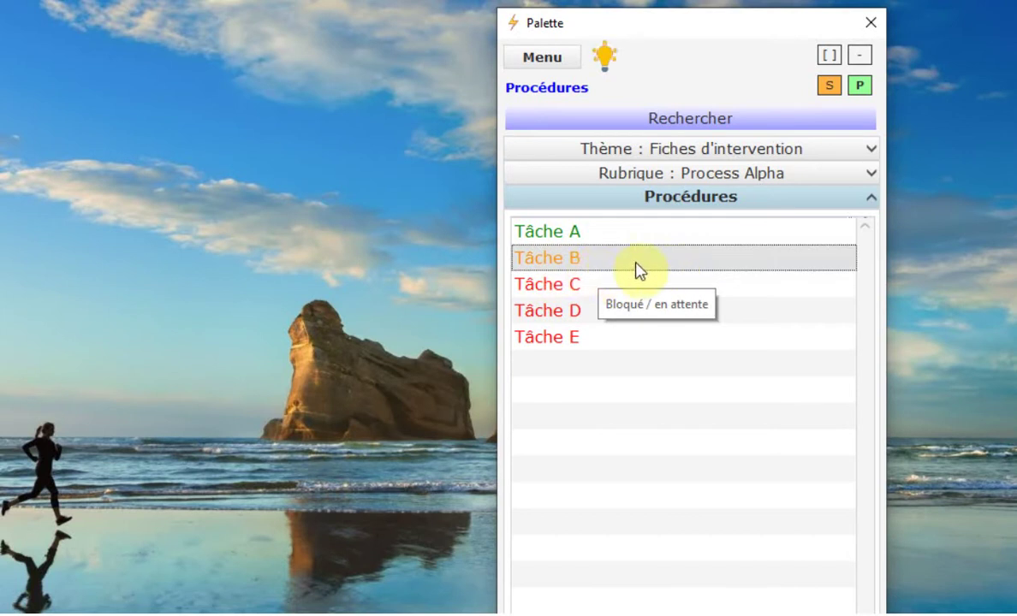
Set the status of Tâche C to "Annulé / inutile" and the status of Tâche D to "Documentation"
right_click(596, 285)
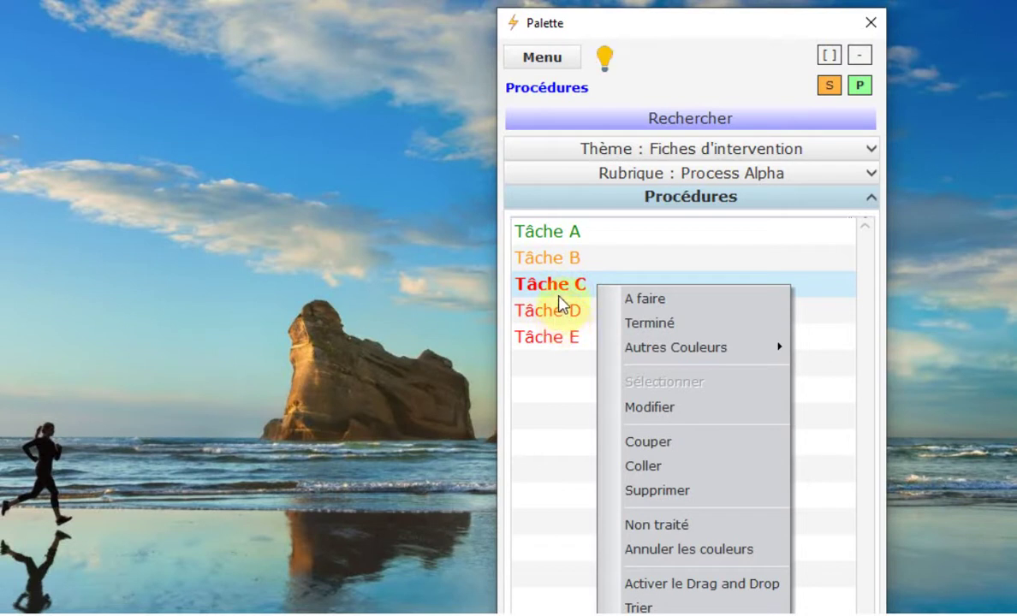
mouse_move(655, 354)
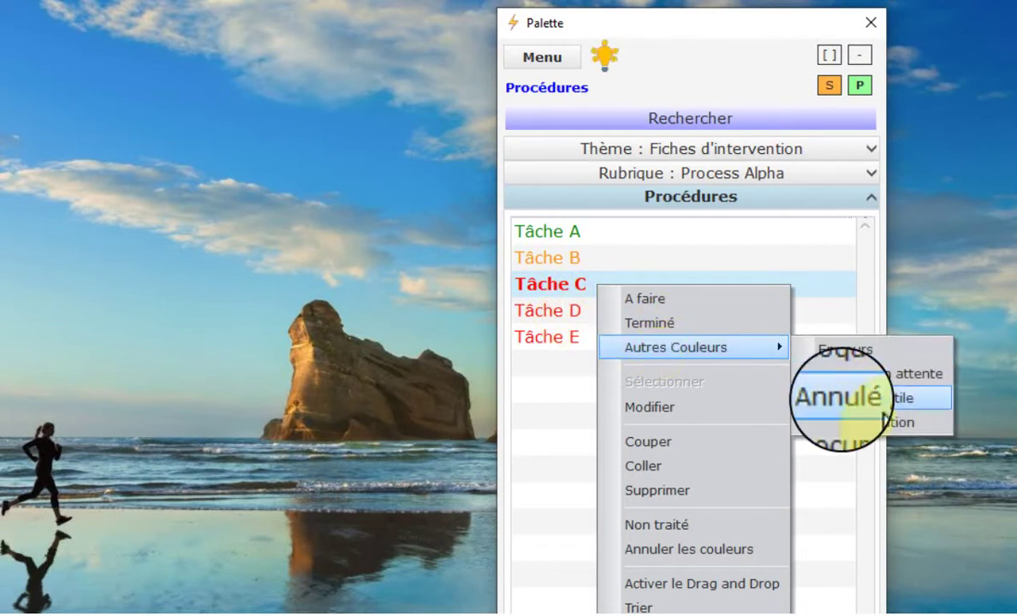
click(930, 409)
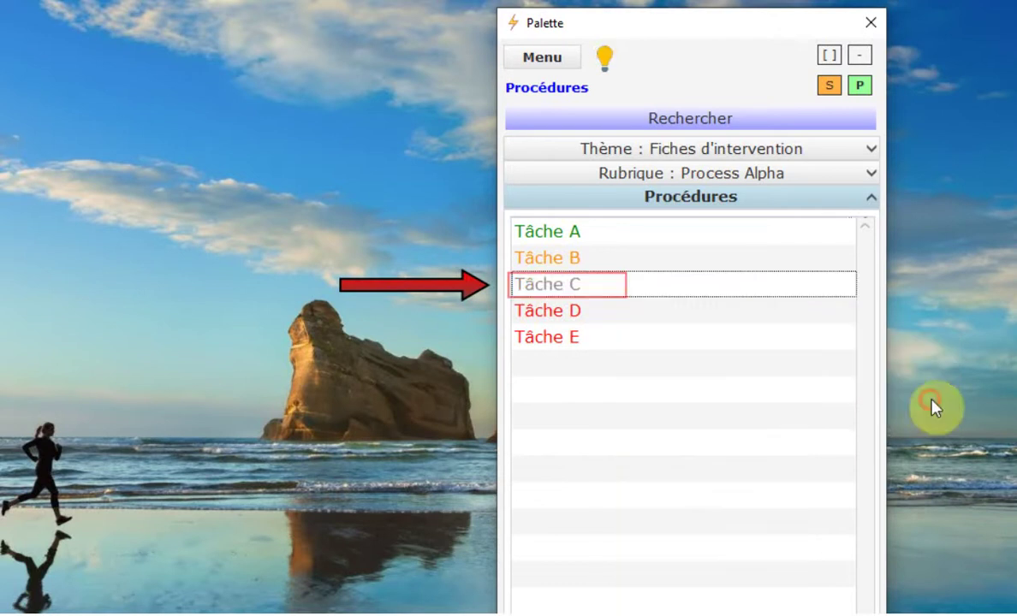
right_click(589, 318)
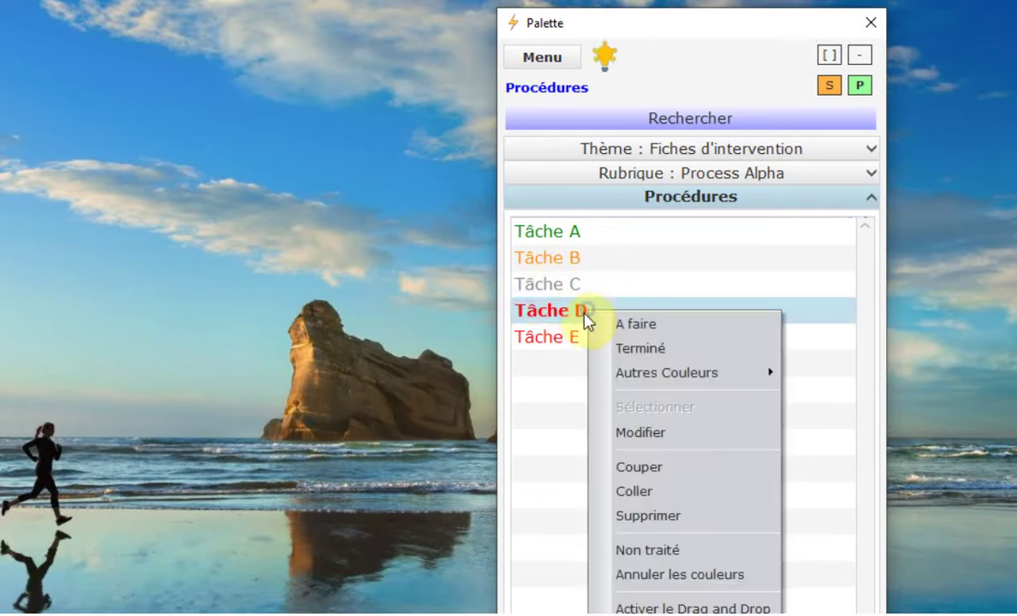
mouse_move(698, 377)
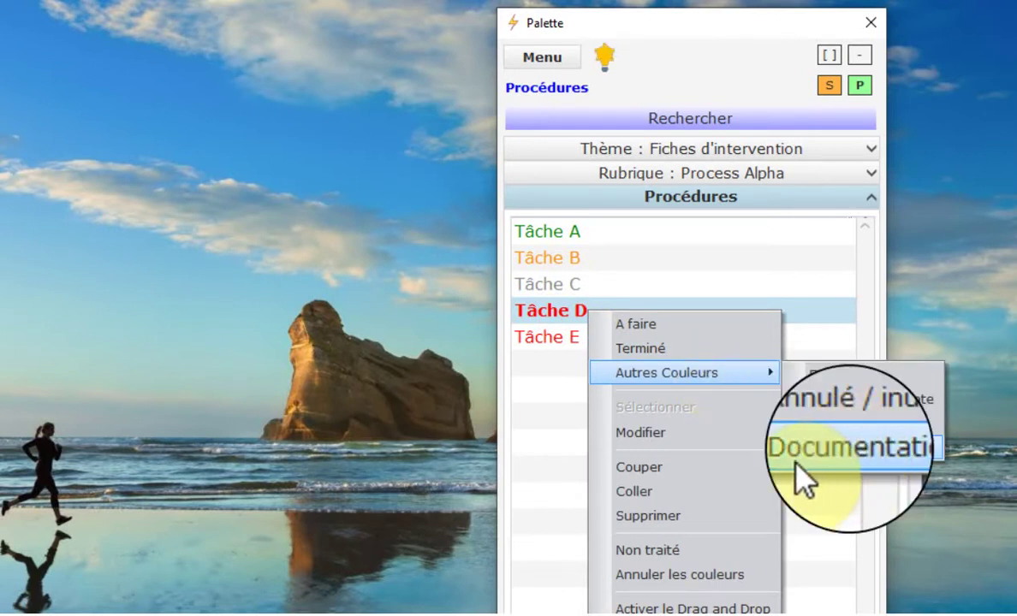
click(843, 452)
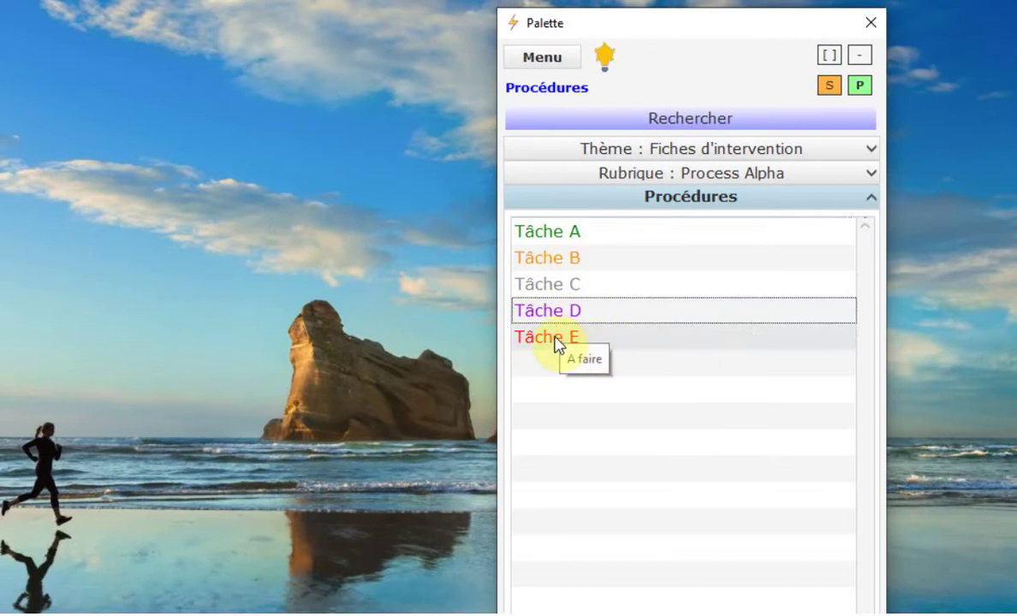
Mark the procedures Tâche E and Tâche B as "Terminé"
right_click(619, 337)
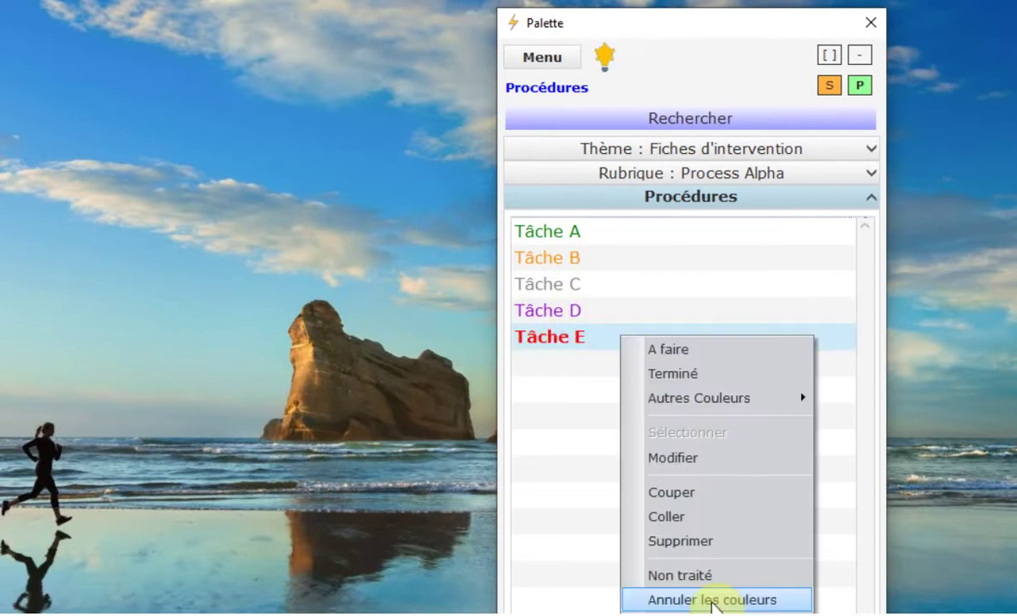
click(587, 344)
right_click(556, 339)
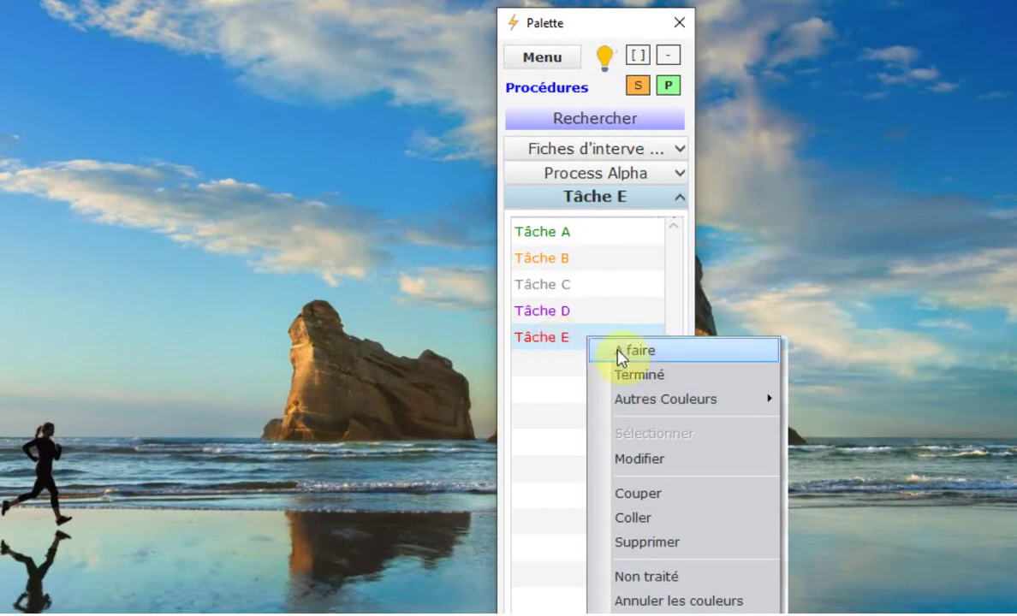
click(647, 375)
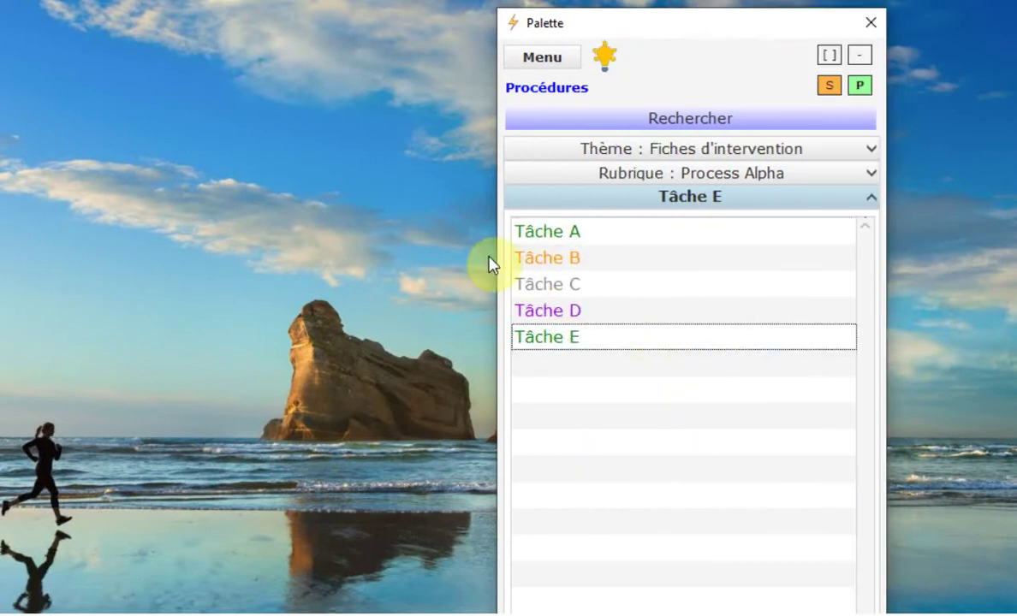
right_click(605, 261)
click(655, 296)
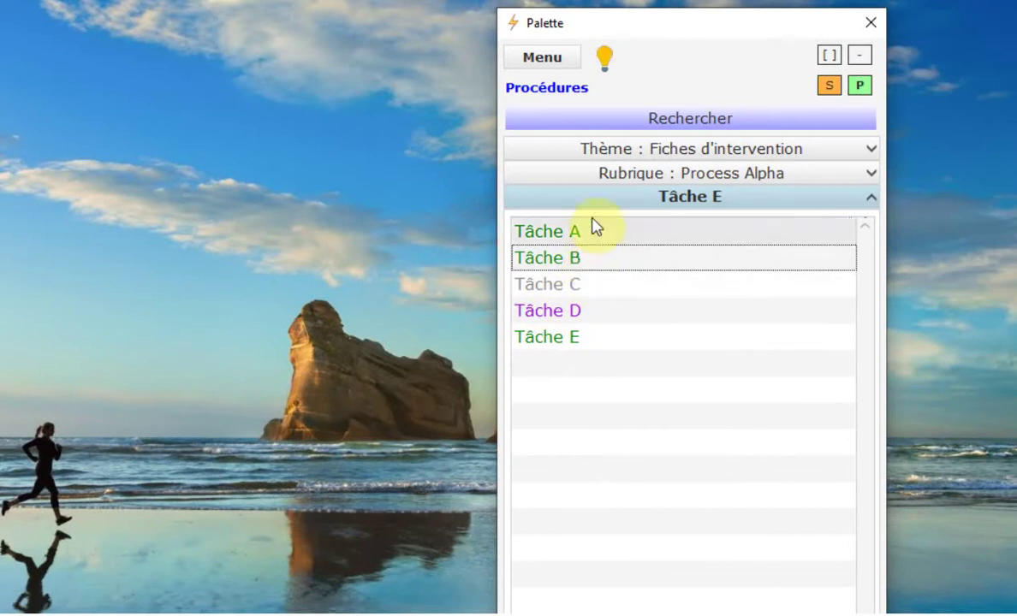
Reopen the rubrique Process Alpha and clear the status colours of all its procedures
click(744, 175)
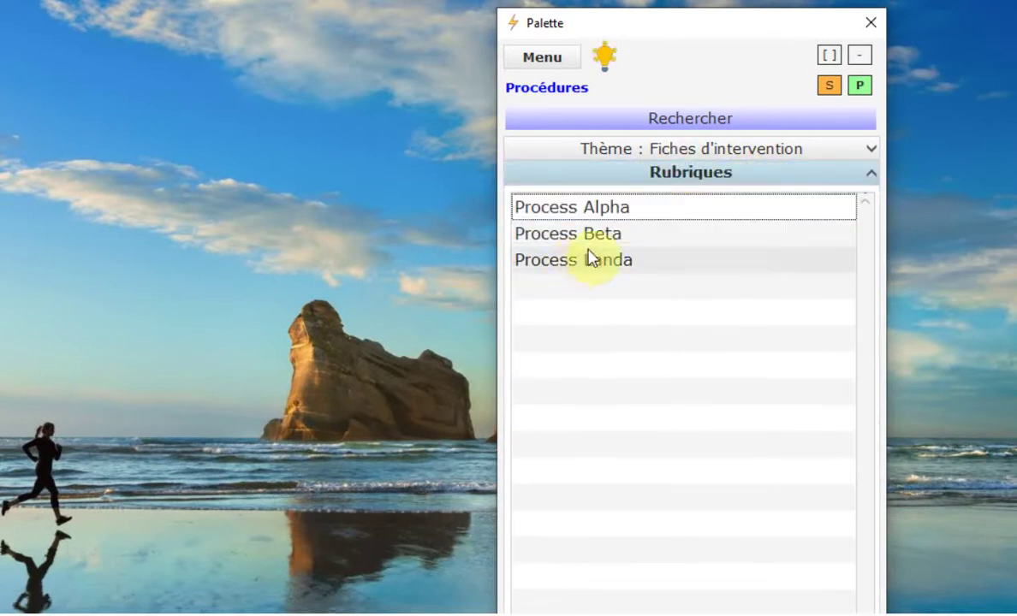
click(596, 209)
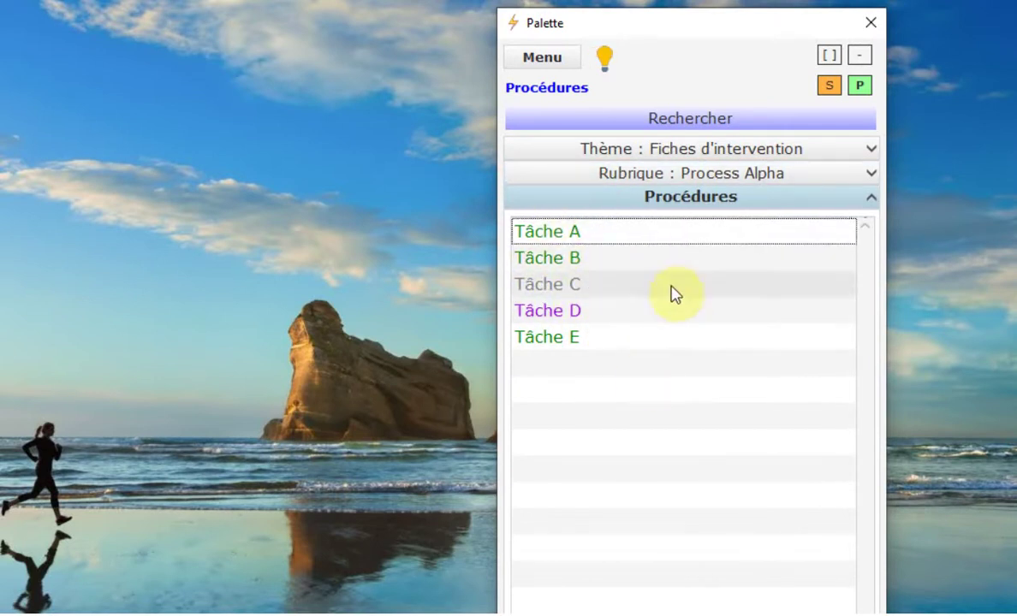
right_click(641, 267)
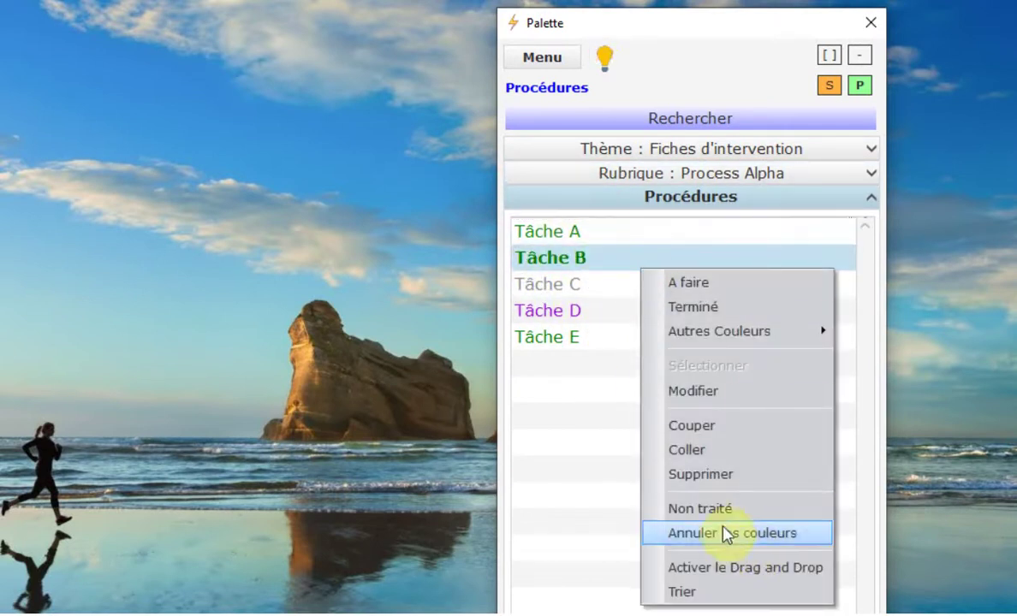
click(816, 544)
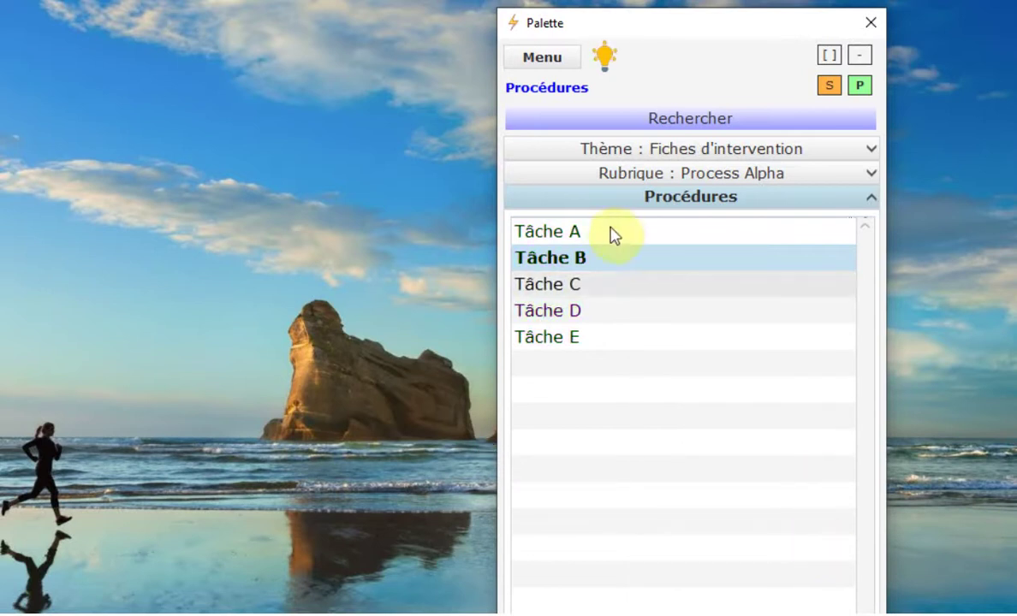
View the content of Tâche A, close it without saving, and return to the procedures of Process Alpha
click(573, 237)
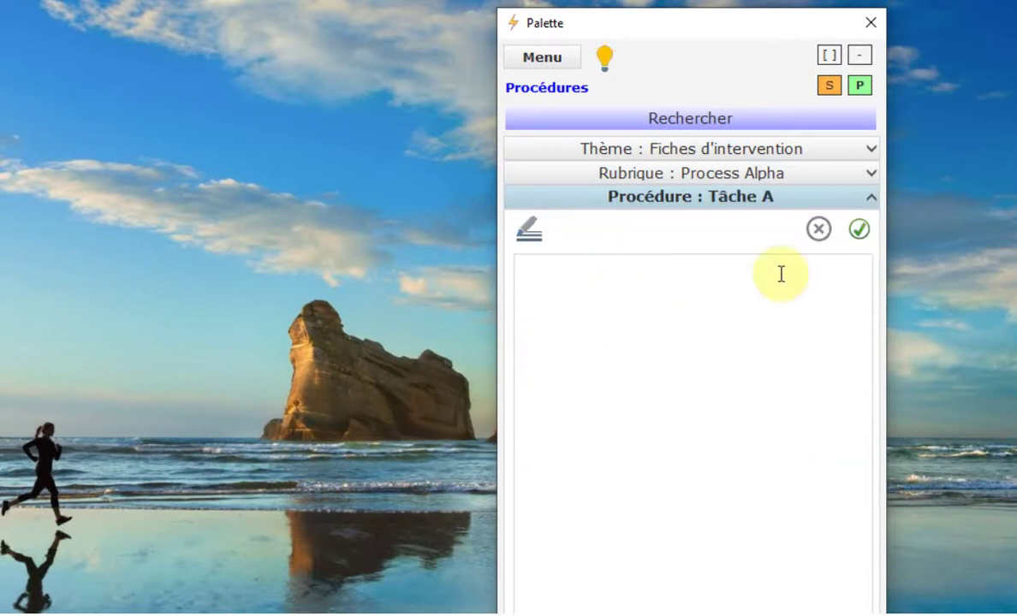
click(821, 229)
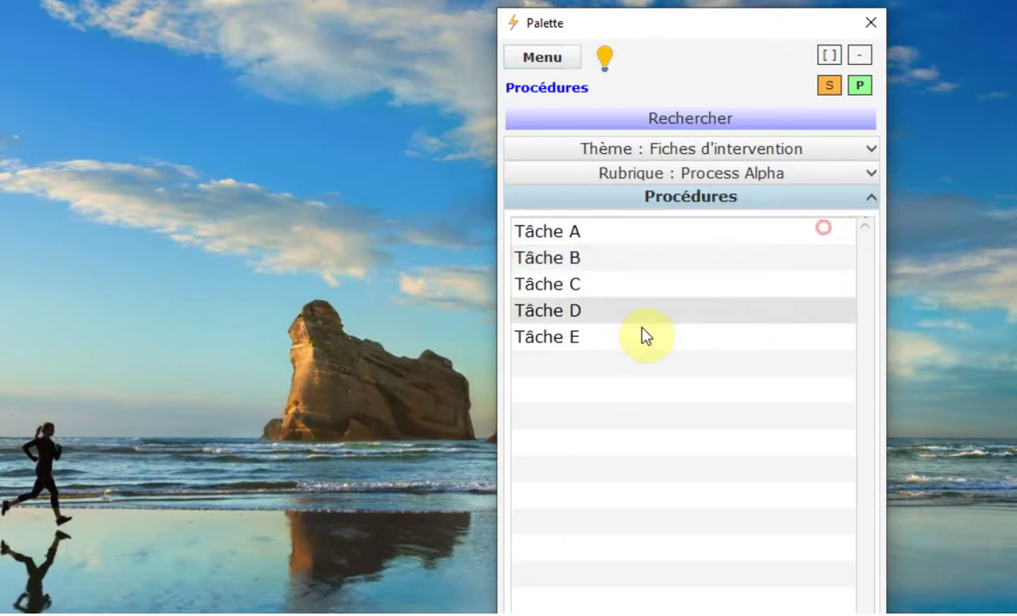
click(709, 176)
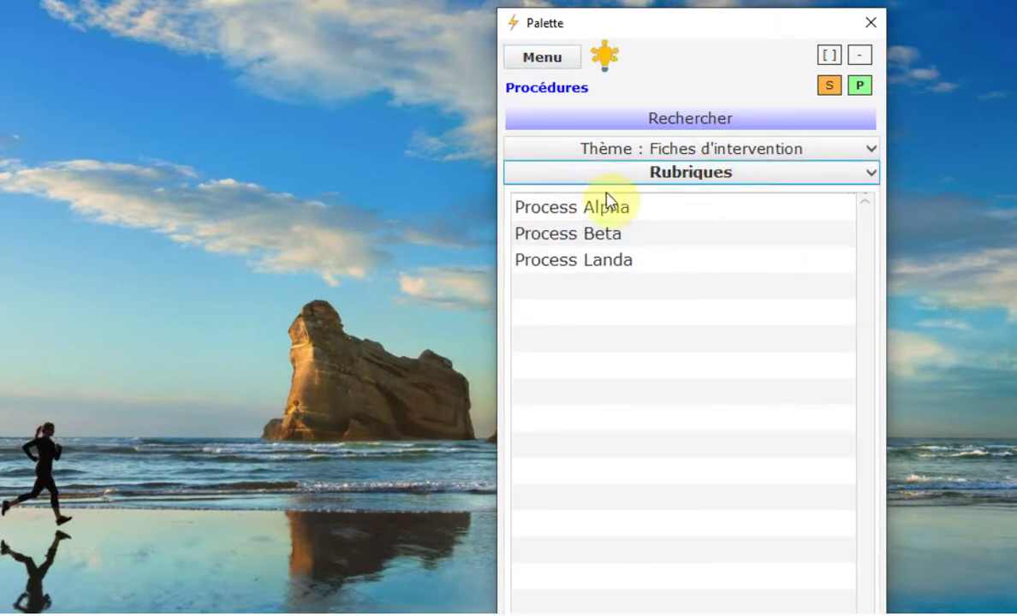
click(616, 210)
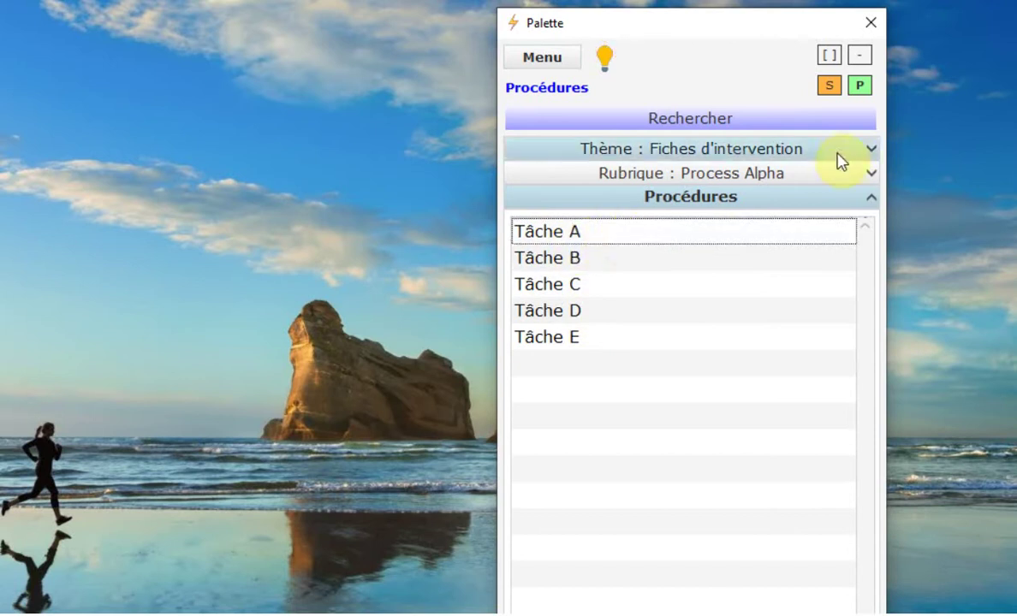
Mark Tâche A and Tâche B as "Terminé" and Tâche C as "A faire"
right_click(603, 239)
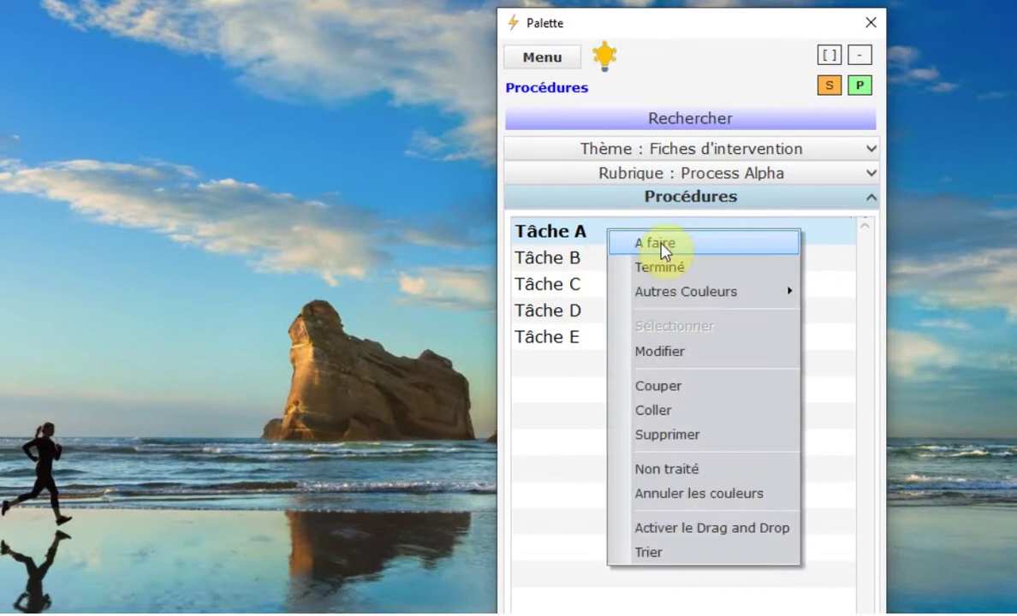
click(663, 248)
right_click(640, 259)
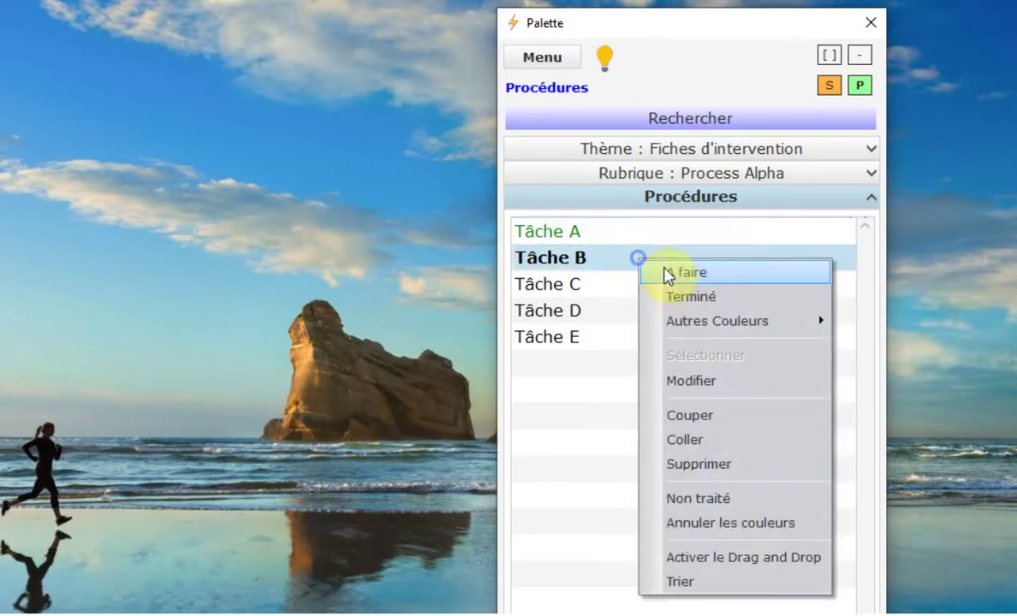
click(692, 297)
right_click(646, 286)
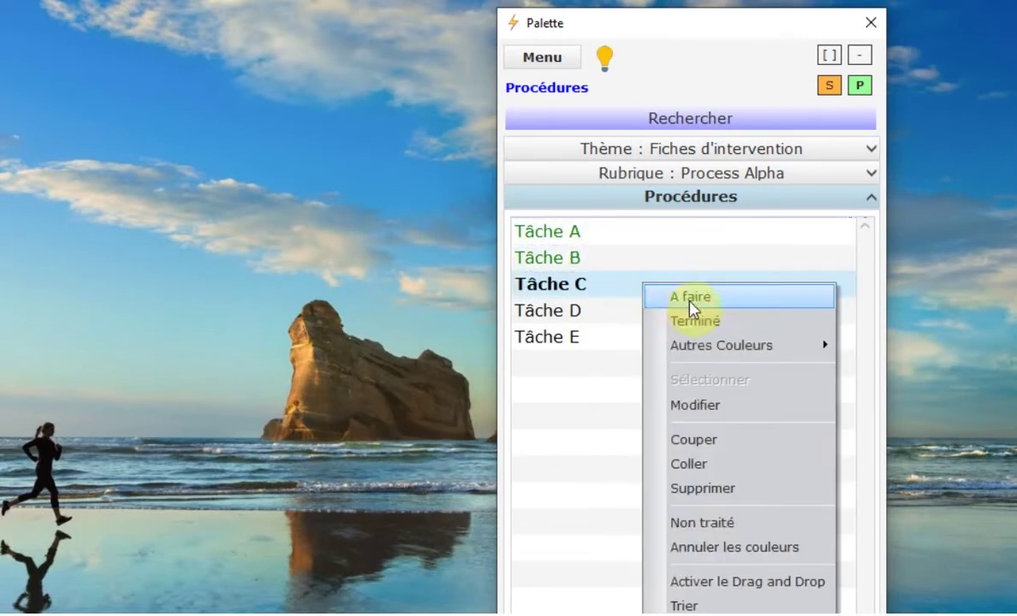
click(694, 299)
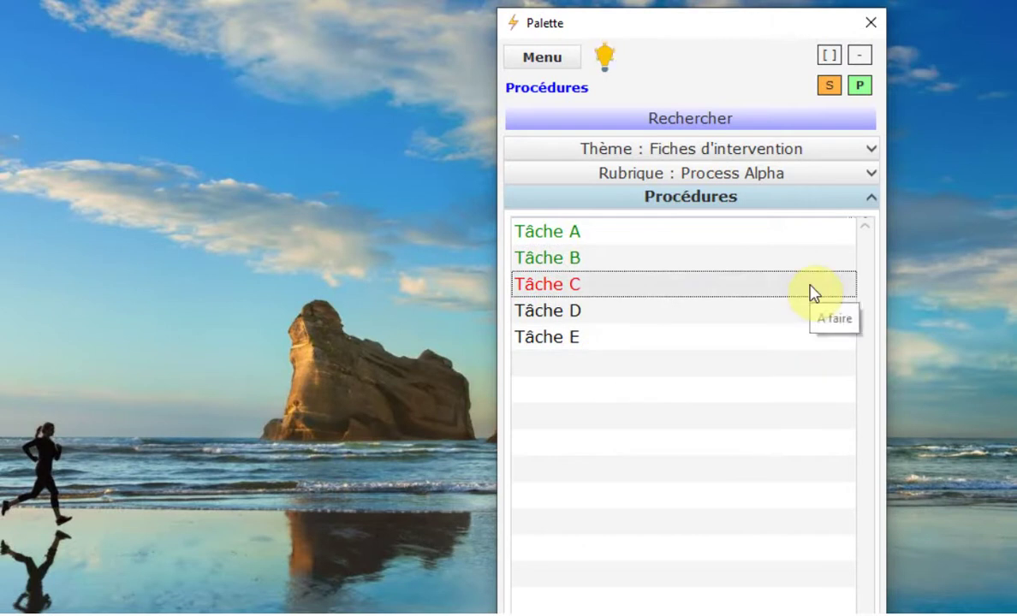
Open Tâche C and enter the three lines "gdfgd", "gdsfg" and "dgfg" as its content, followed by a blank line
double_click(577, 286)
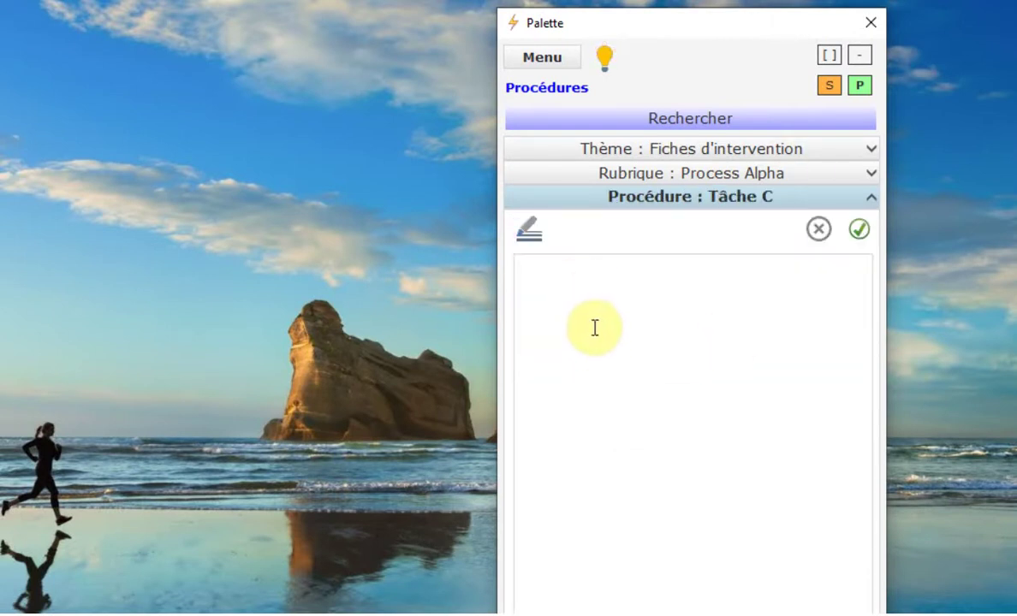
click(588, 318)
text(gdfgd)
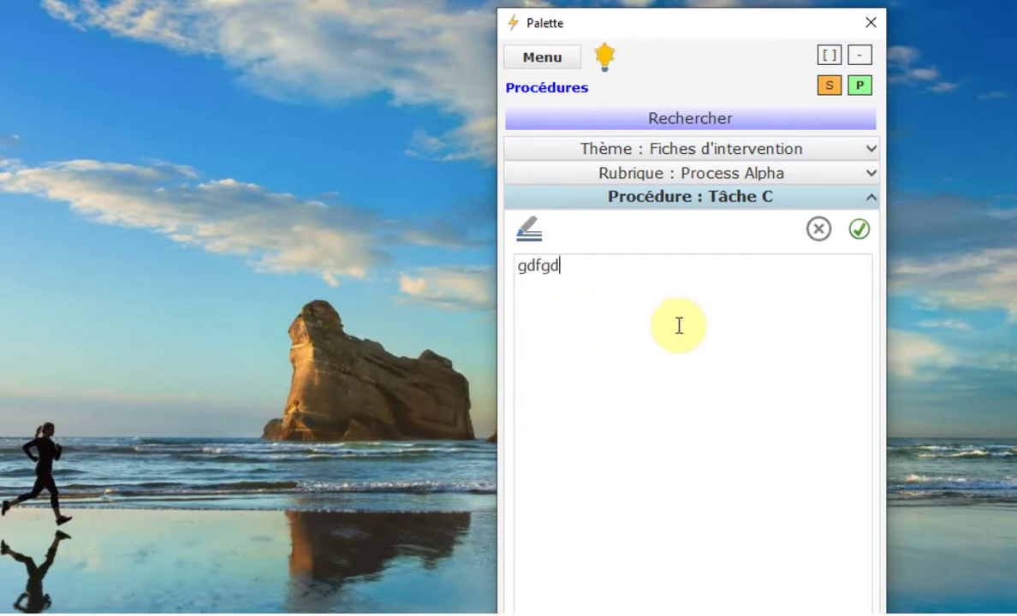
key(Return)
text(gdsfg)
key(Return)
text(dgfg)
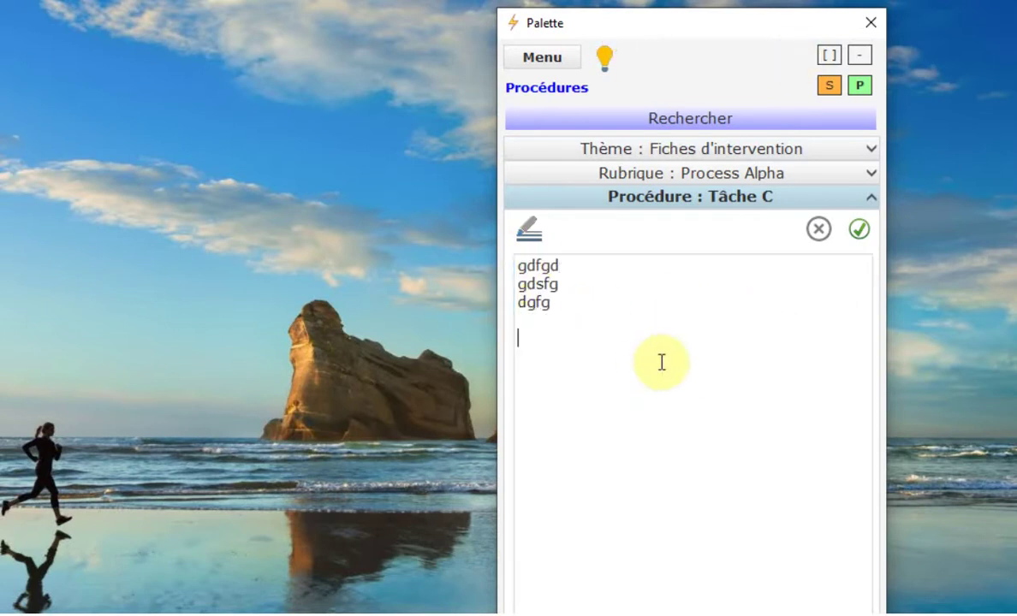
key(Return)
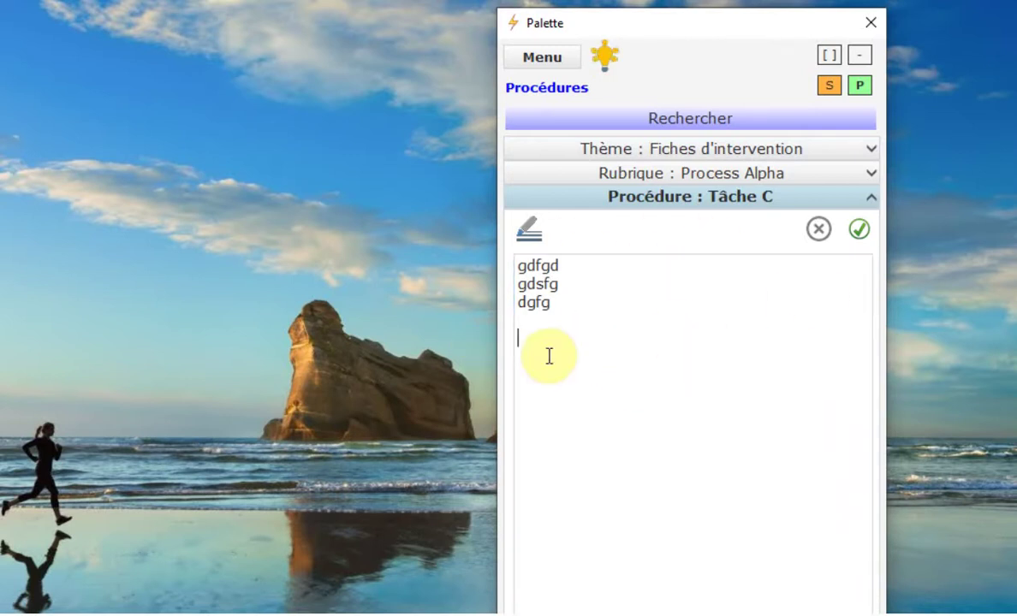
Copy the excel-downloads.com thread address from the browser, paste it below the text in Palette's Tâche C, and open the link
key(alt+Tab)
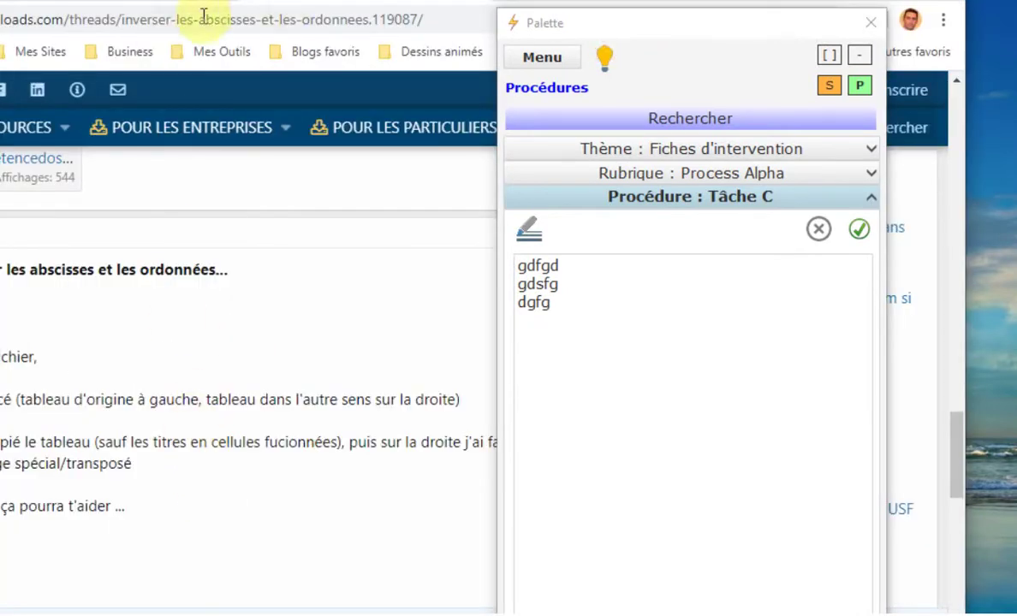
click(443, 14)
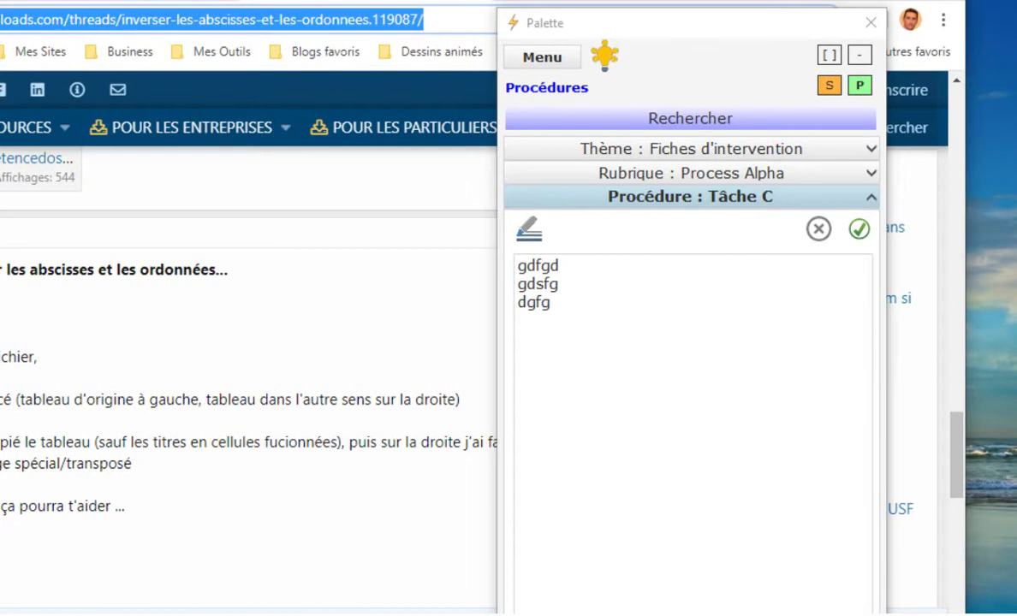
click(592, 392)
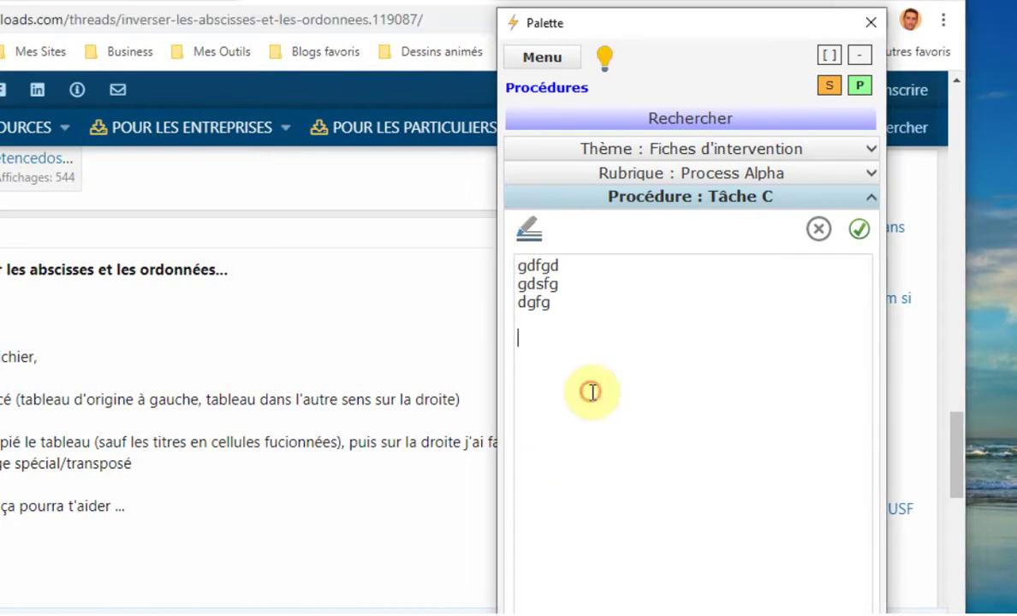
text(https://www.excel-downloads.com/threads/inverser-les-abscisses-et-les-ordonnees.119087/)
key(Return)
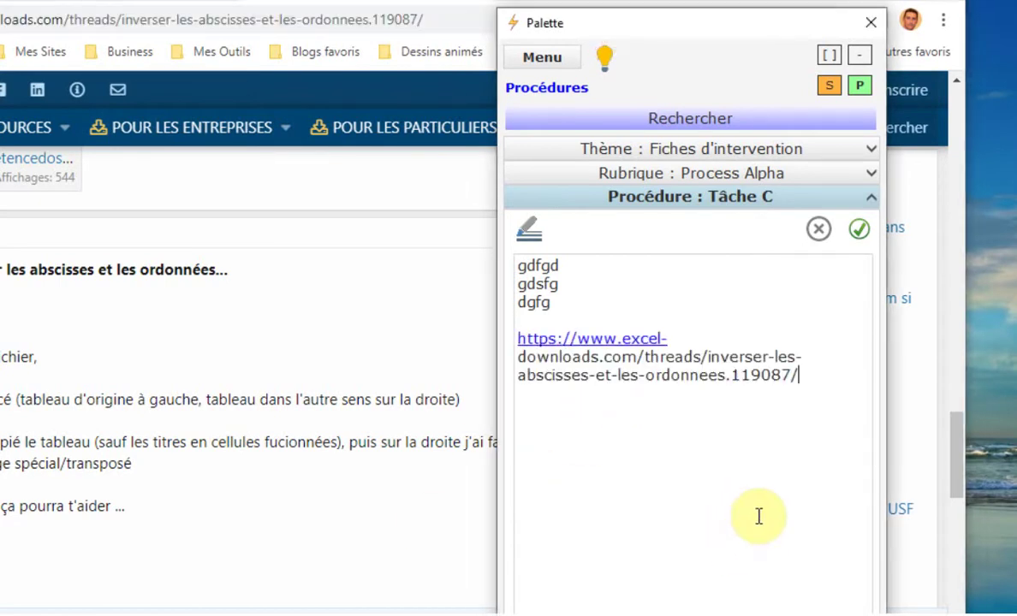
click(861, 230)
click(605, 476)
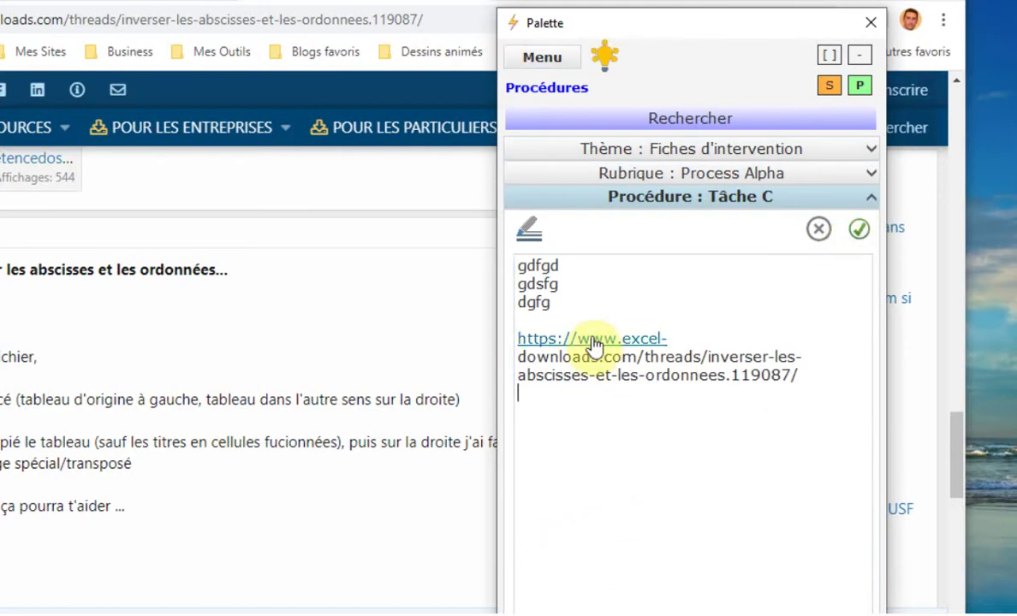
click(595, 342)
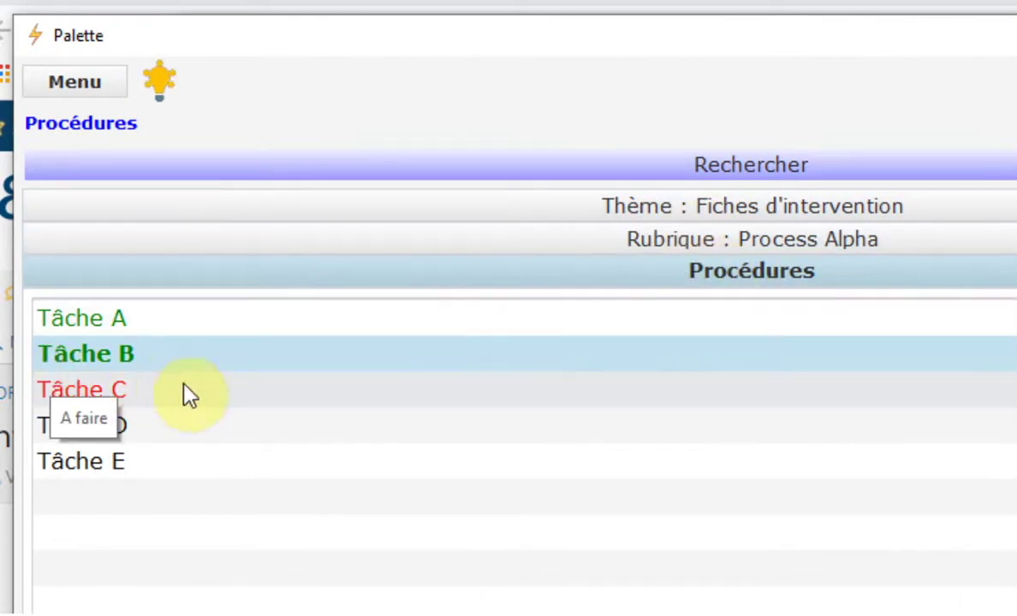
Reorder the Process Alpha procedures as Tâche C, Tâche A, Tâche E, Tâche B and Tâche D
right_click(238, 395)
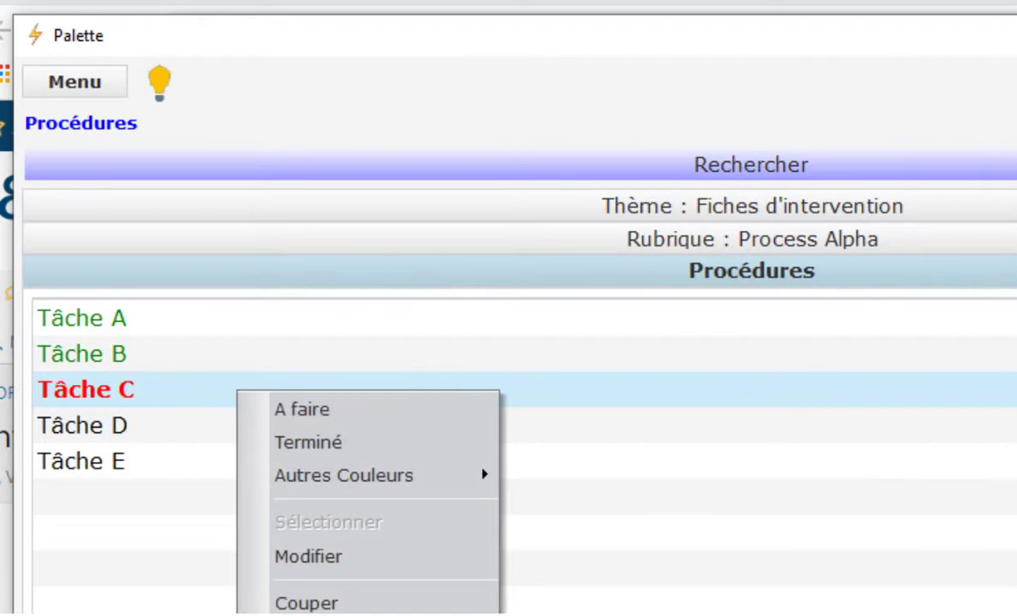
click(307, 604)
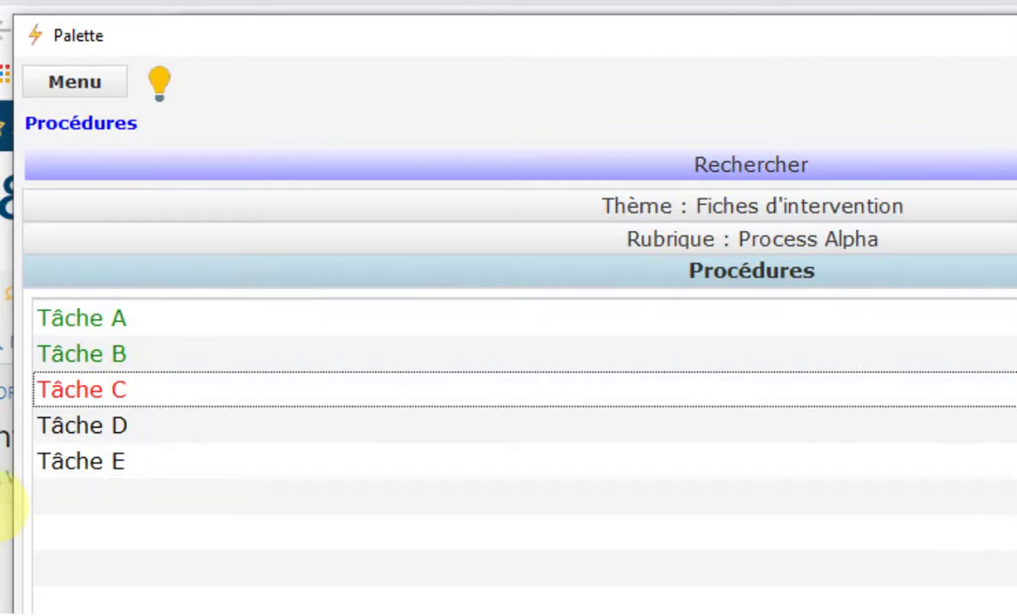
click(114, 391)
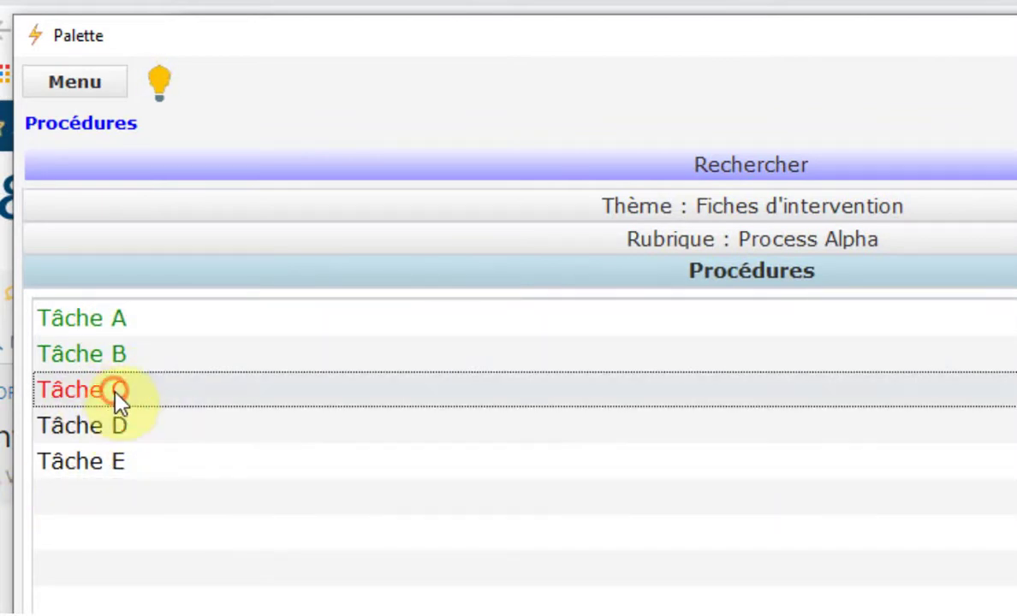
drag(113, 392, 113, 352)
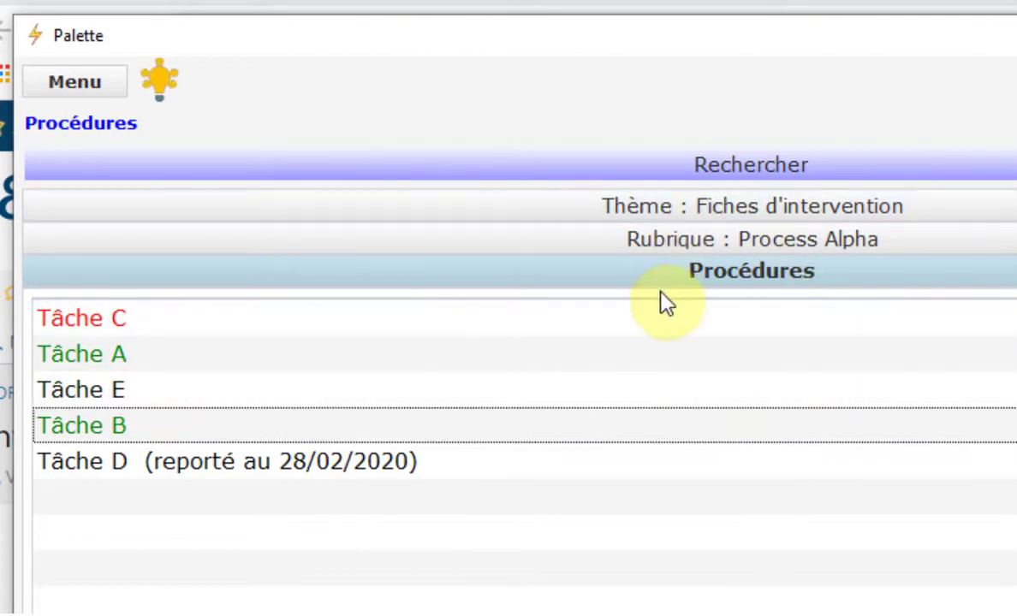
Search the Process Alpha procedures for "Tâche E"
click(773, 167)
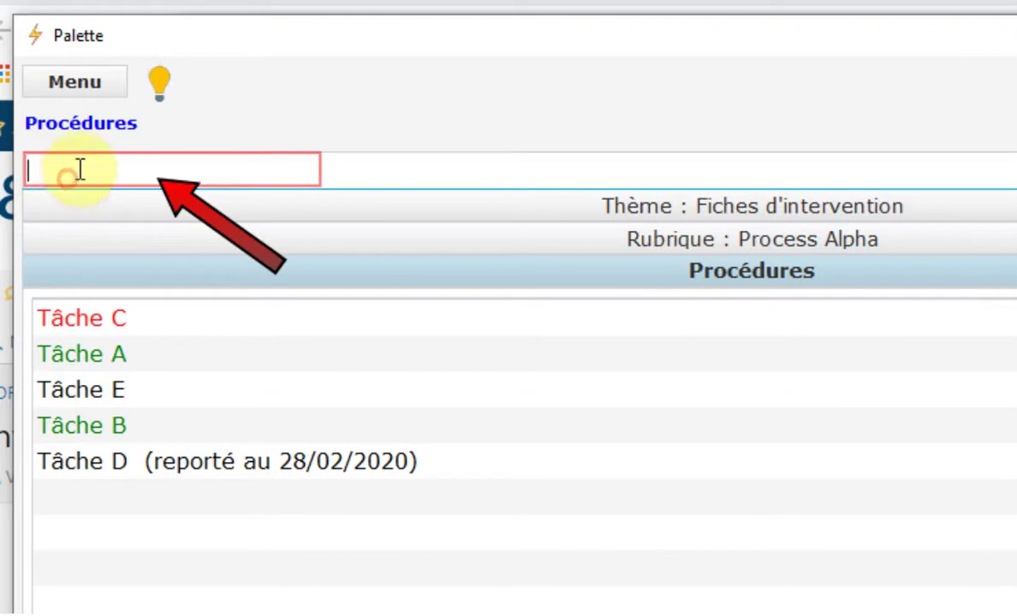
click(114, 160)
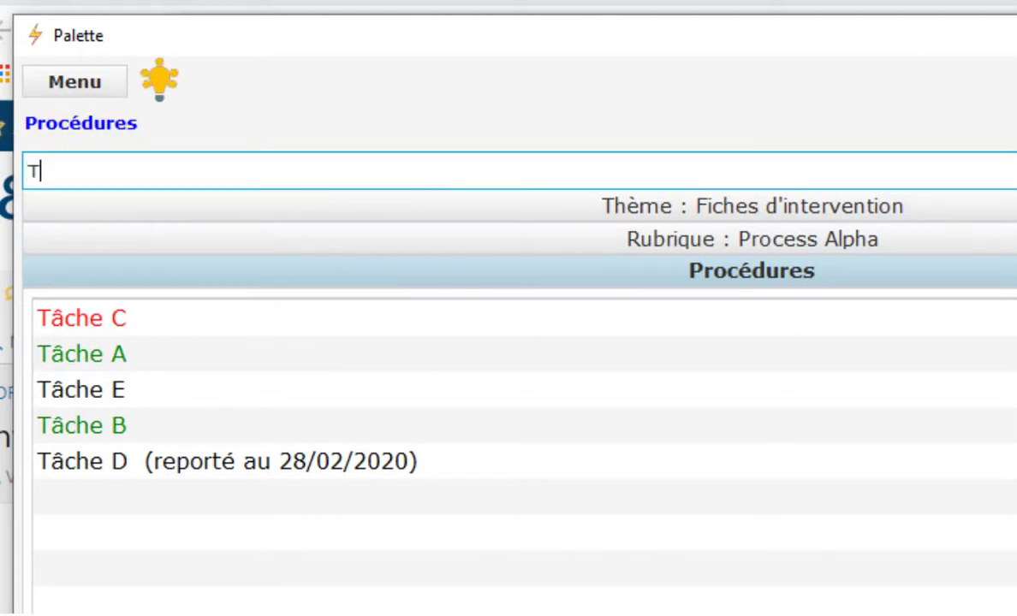
text(Tâche E)
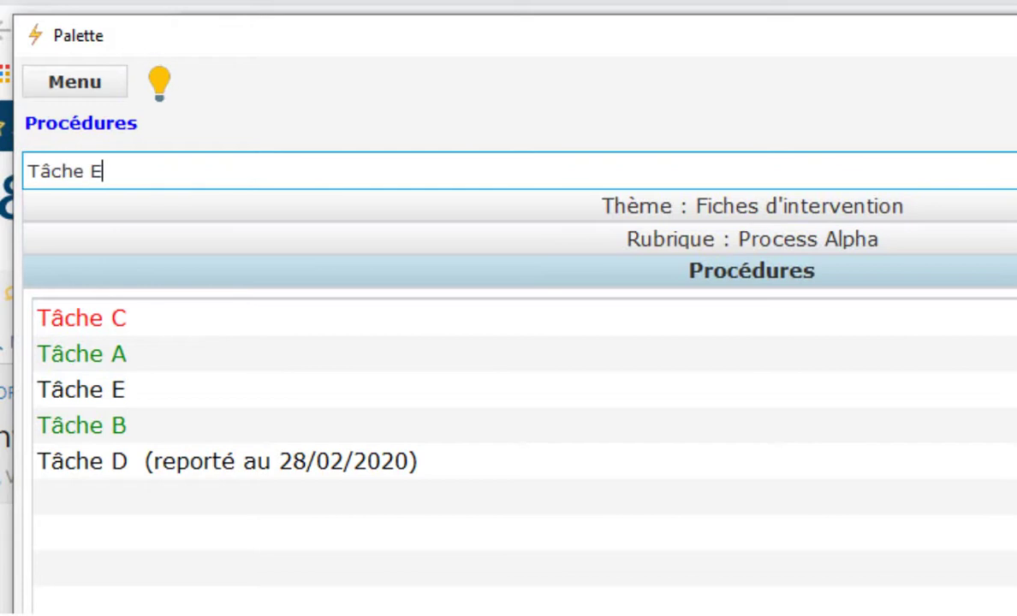
key(Return)
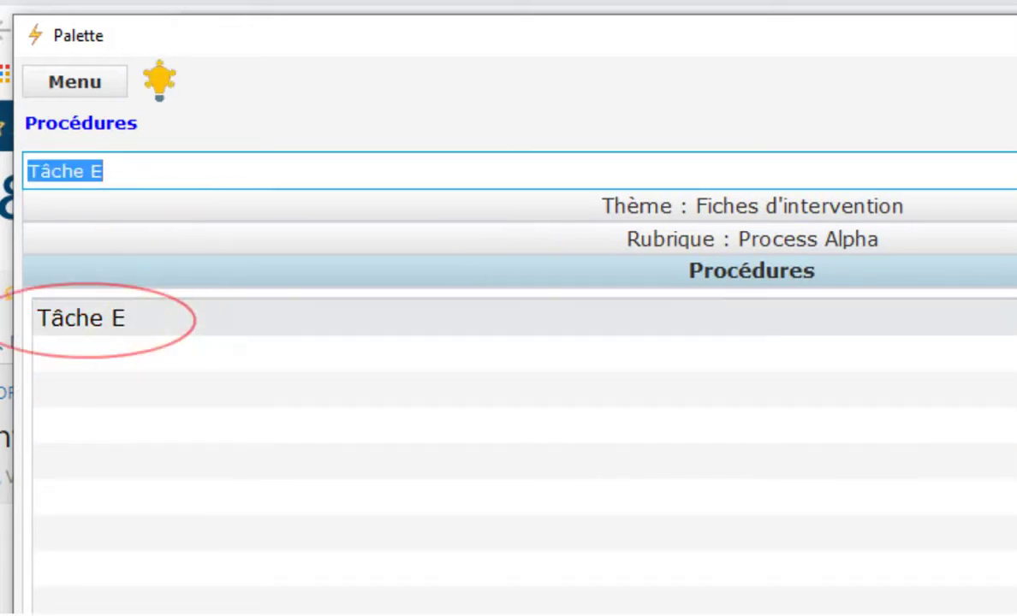
Change the procedure search to "Tâche B", run it, and clear the search to return to the full procedure list
click(125, 169)
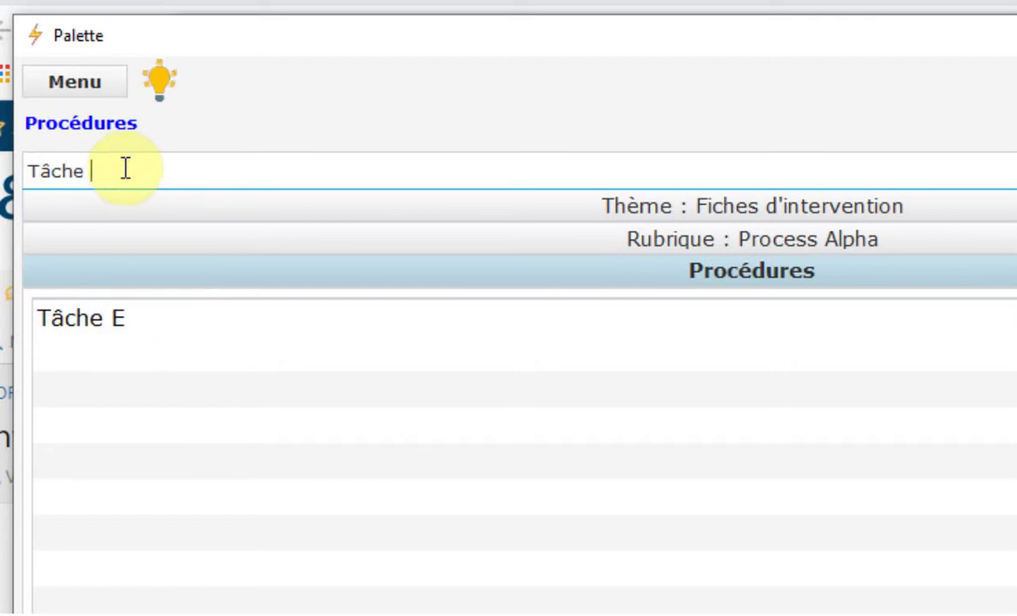
text(B)
key(Return)
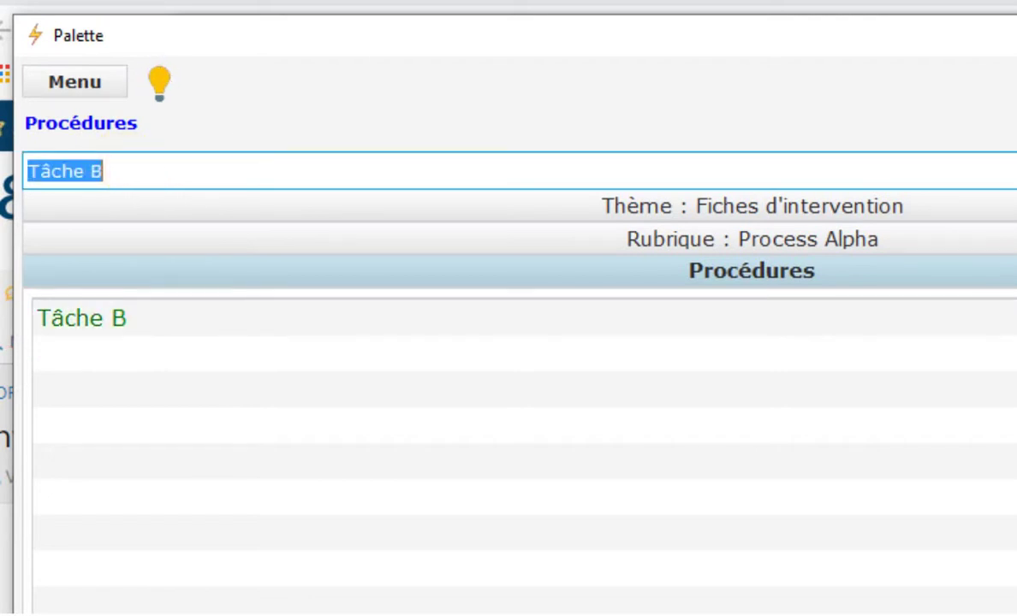
click(169, 177)
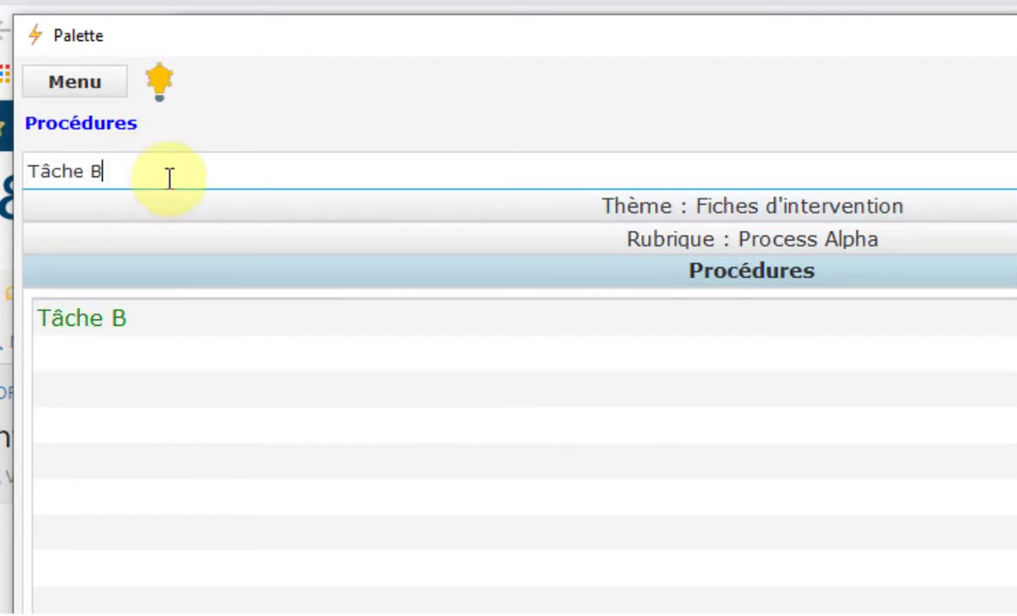
key(BackSpace)
key(BackSpace)
key(BackSpace)
key(BackSpace)
key(BackSpace)
key(BackSpace)
key(BackSpace)
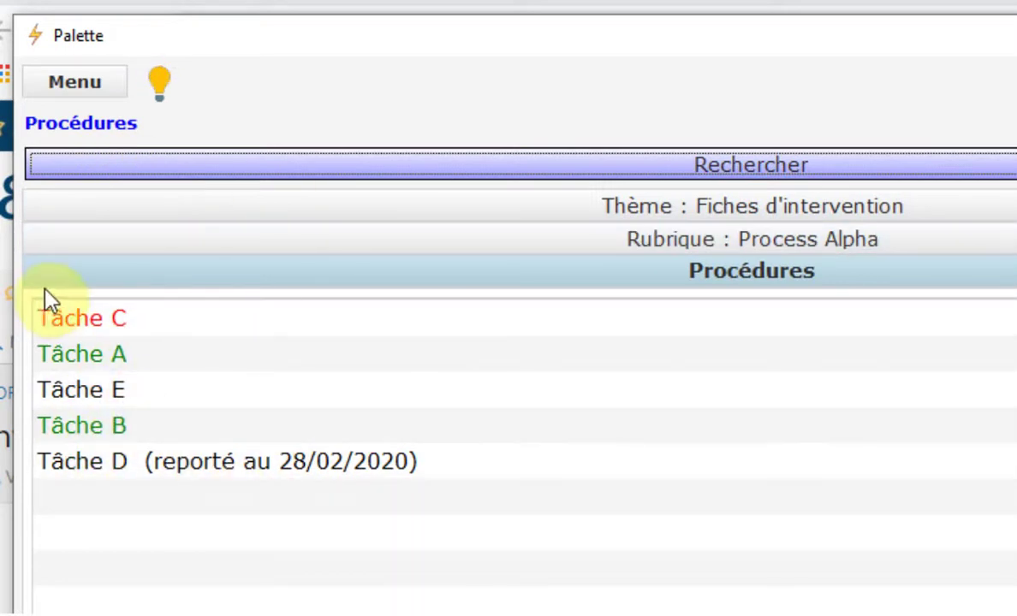
Go back to the rubriques of Fiches d'intervention, search them for "landa", and close the search to restore the full list
click(734, 242)
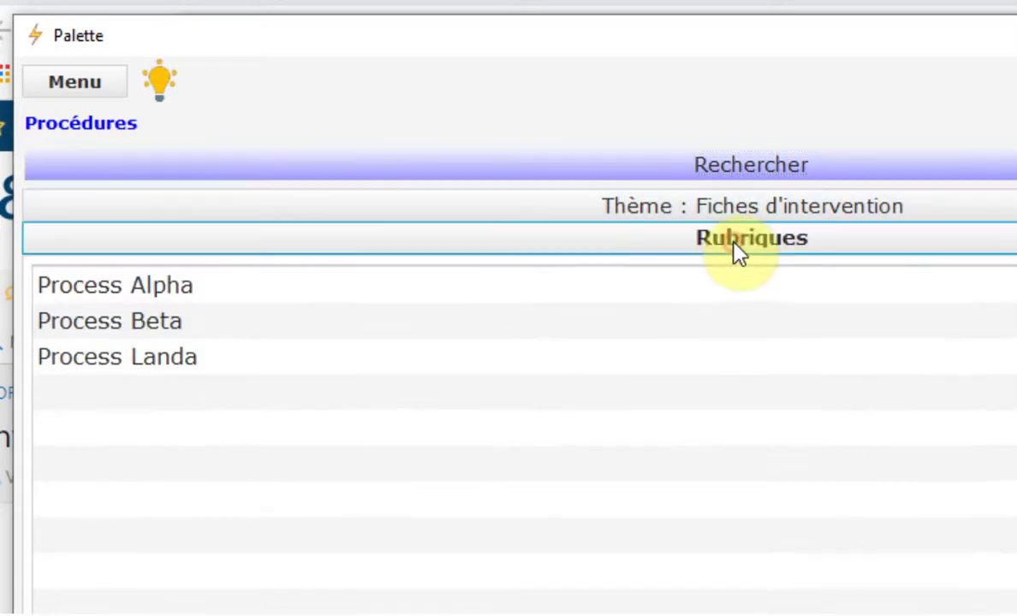
click(758, 168)
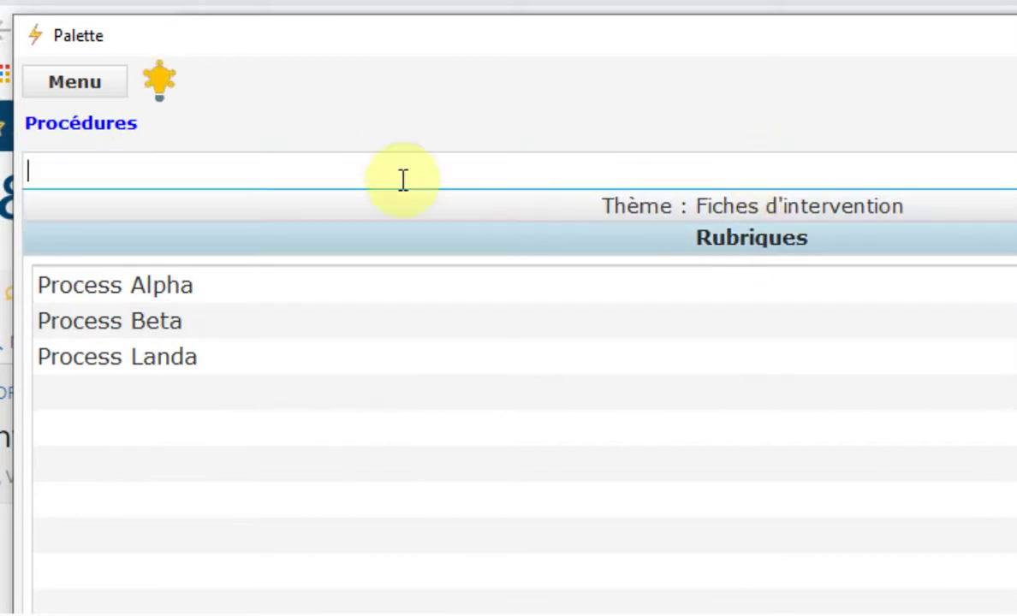
text(lan)
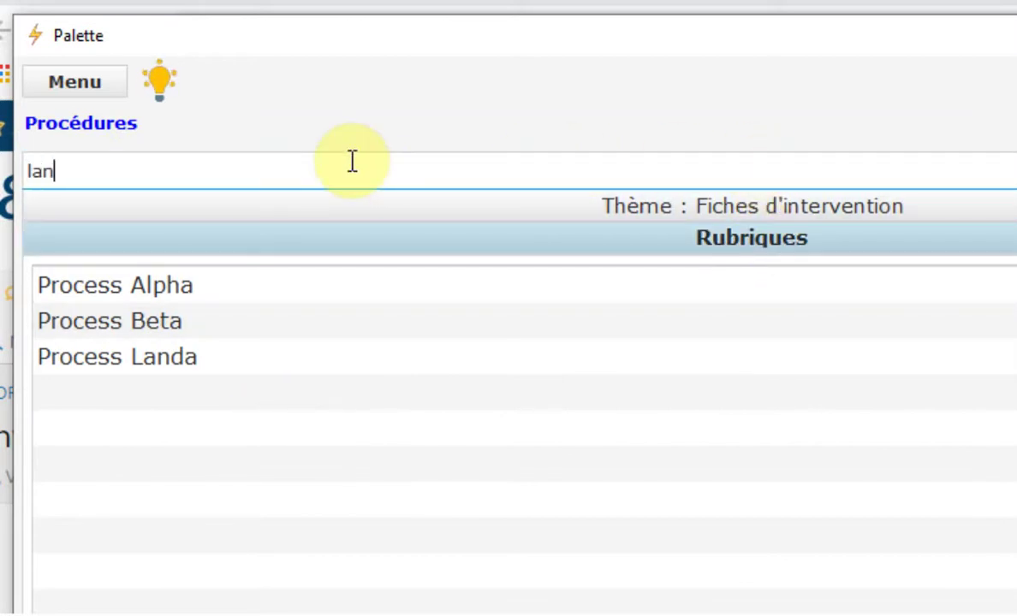
text(da)
key(Return)
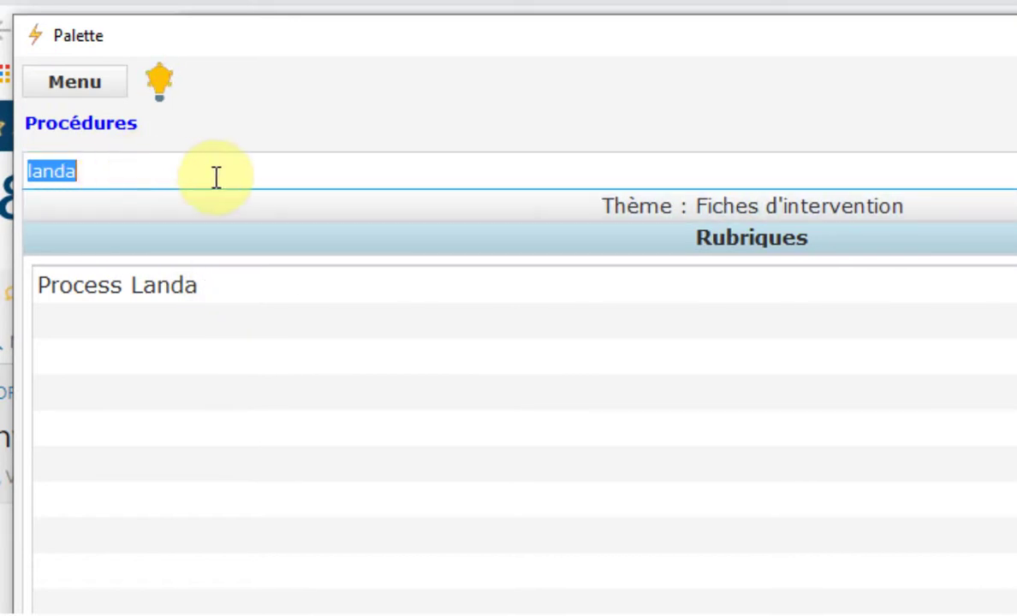
click(140, 170)
key(Escape)
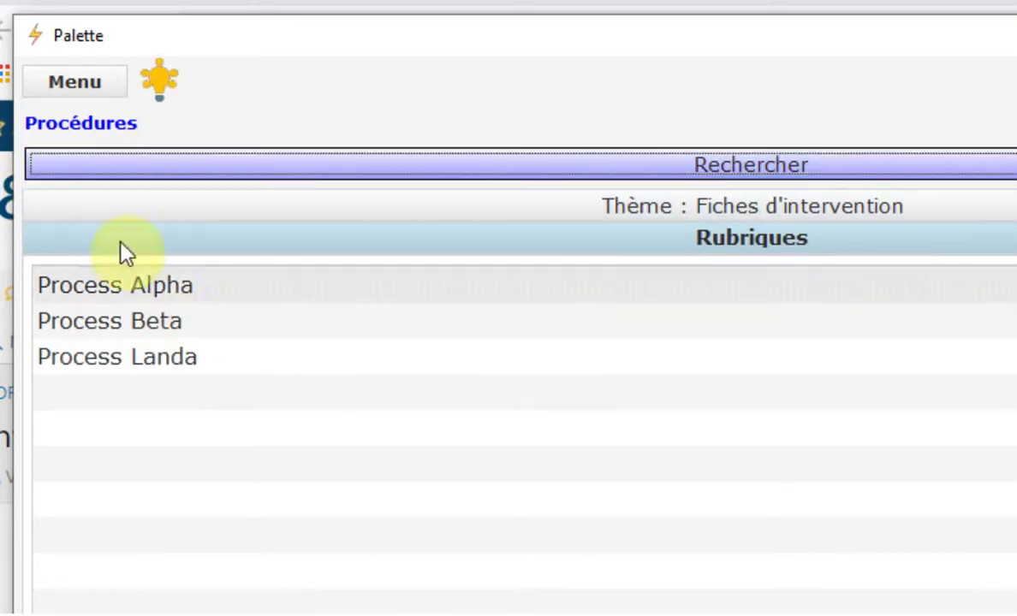